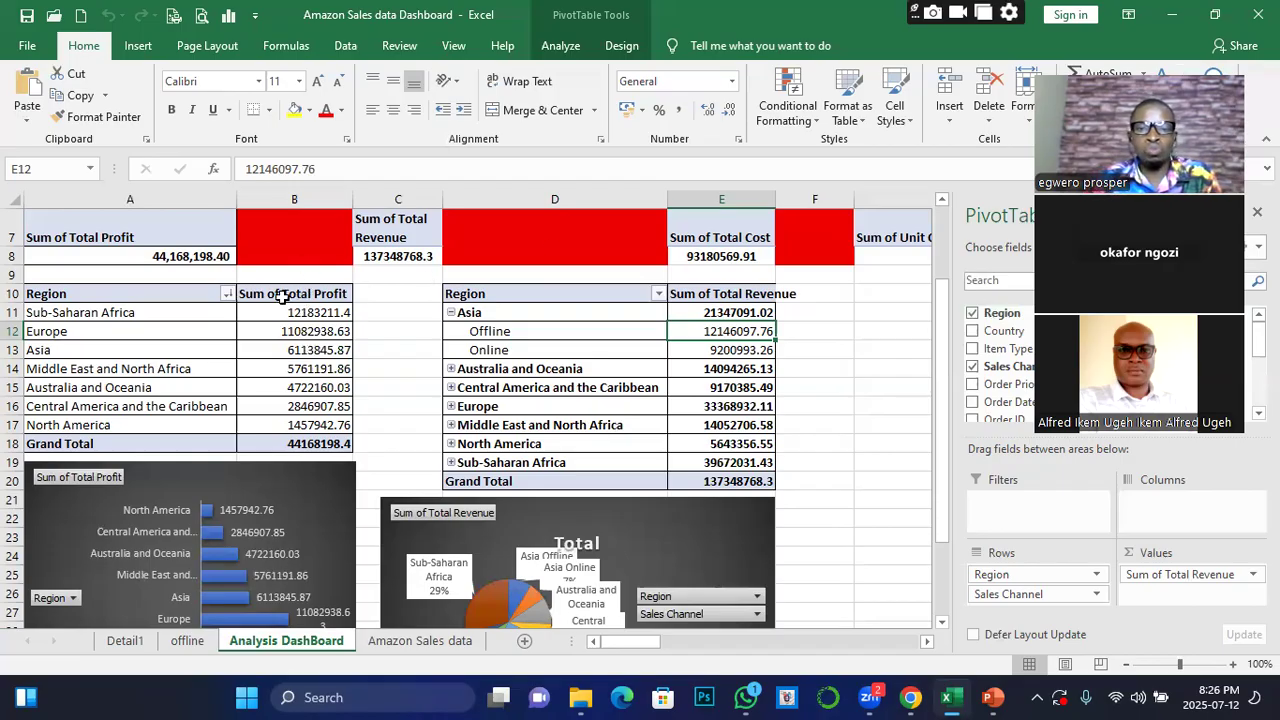
Review the regional profit and revenue pivot tables with their charts, then select the Sum of Total Profit header
scroll(282, 300, "down", 3)
scroll(300, 366, "down", 1)
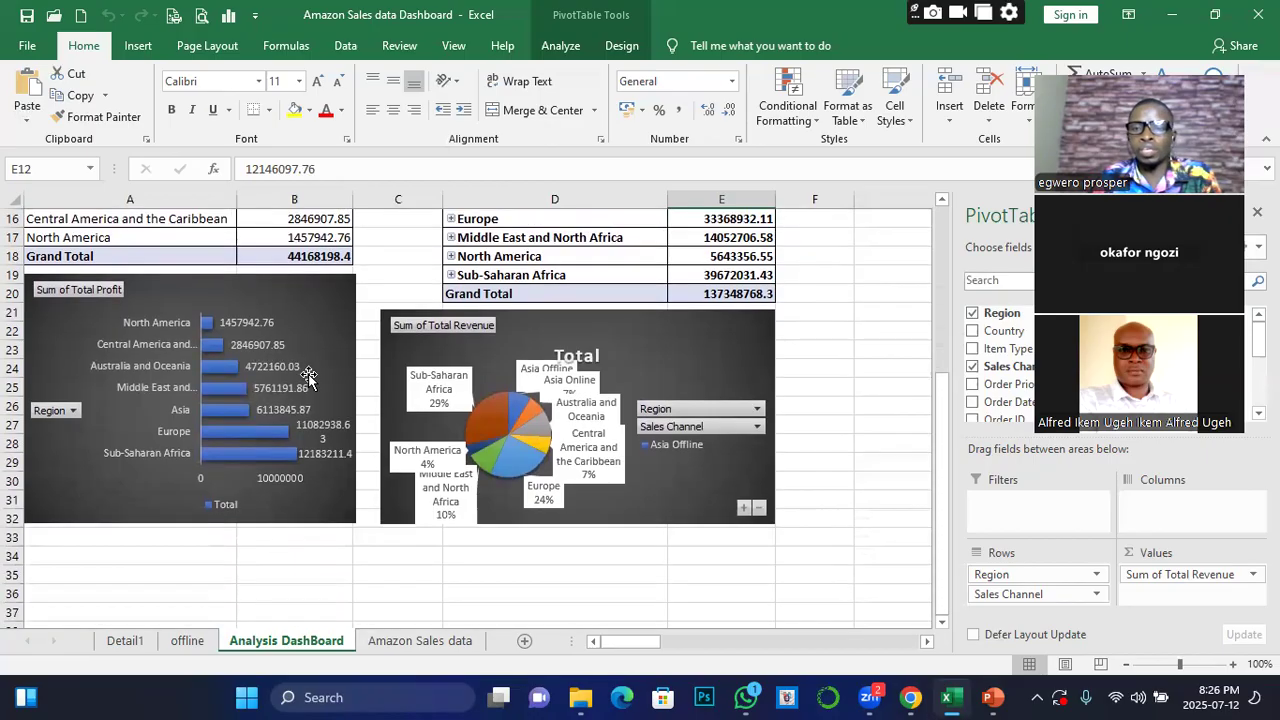
scroll(305, 370, "up", 4)
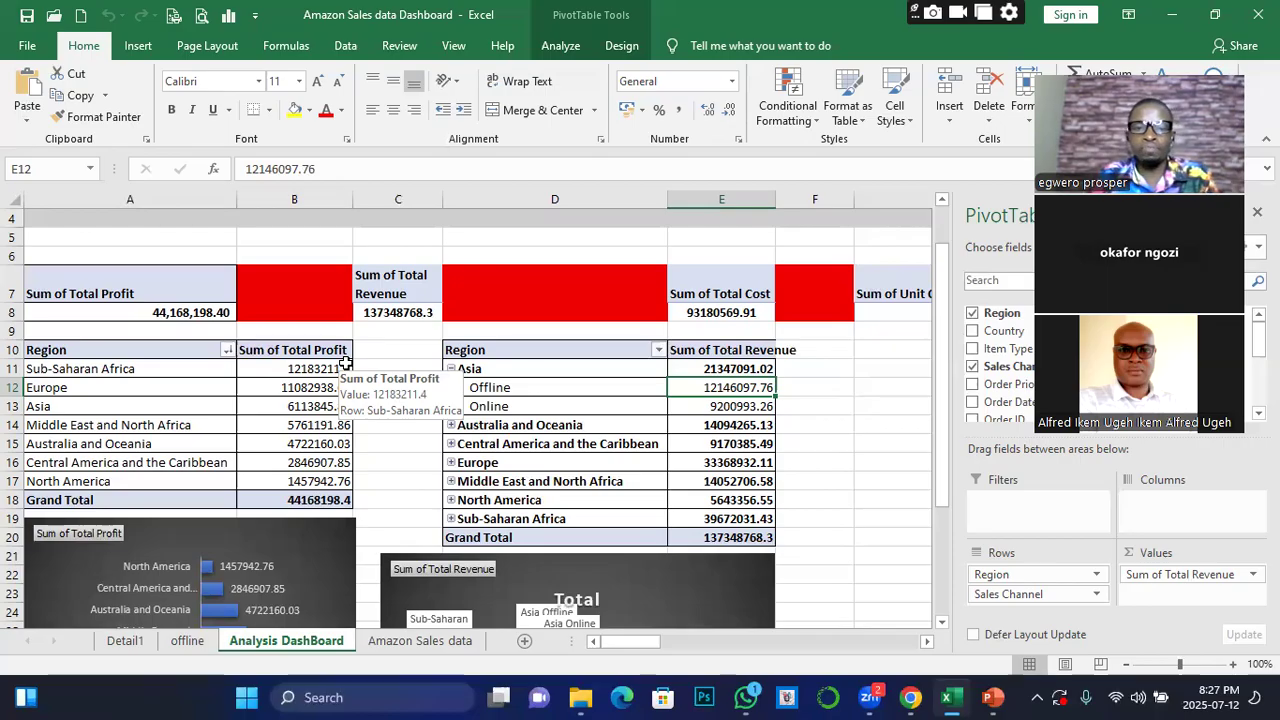
scroll(188, 348, "down", 3)
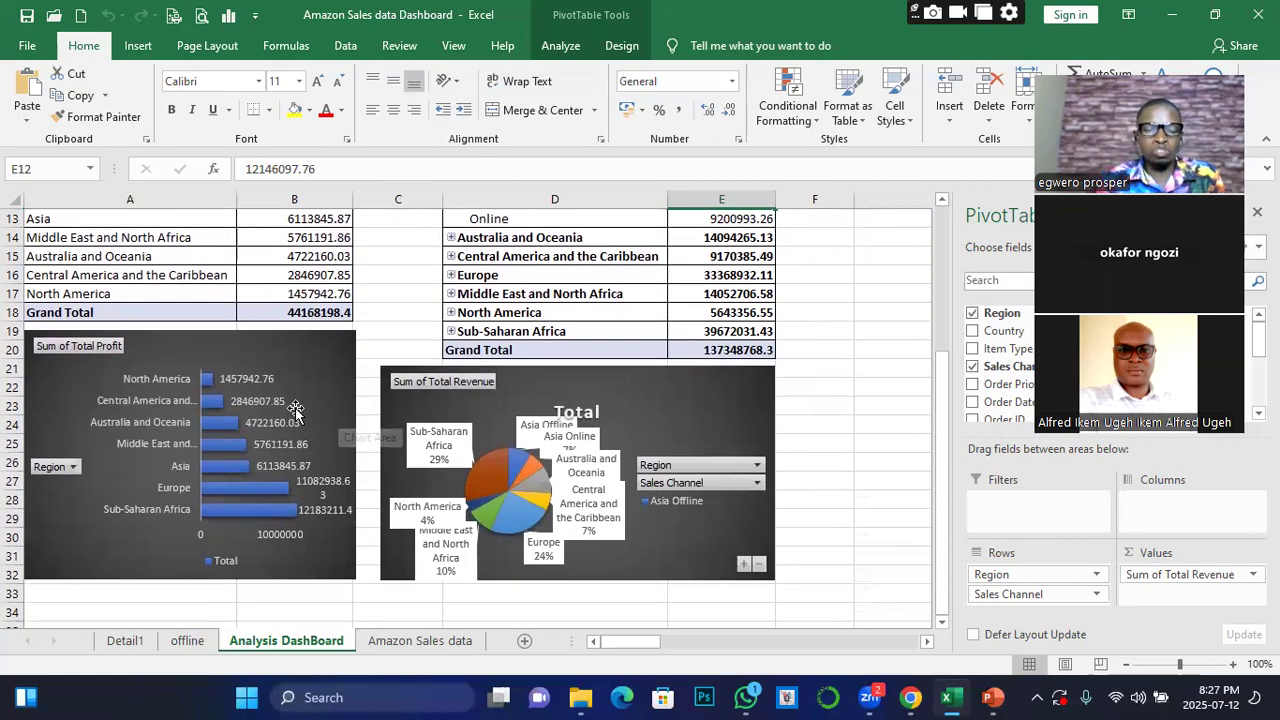
scroll(296, 413, "up", 3)
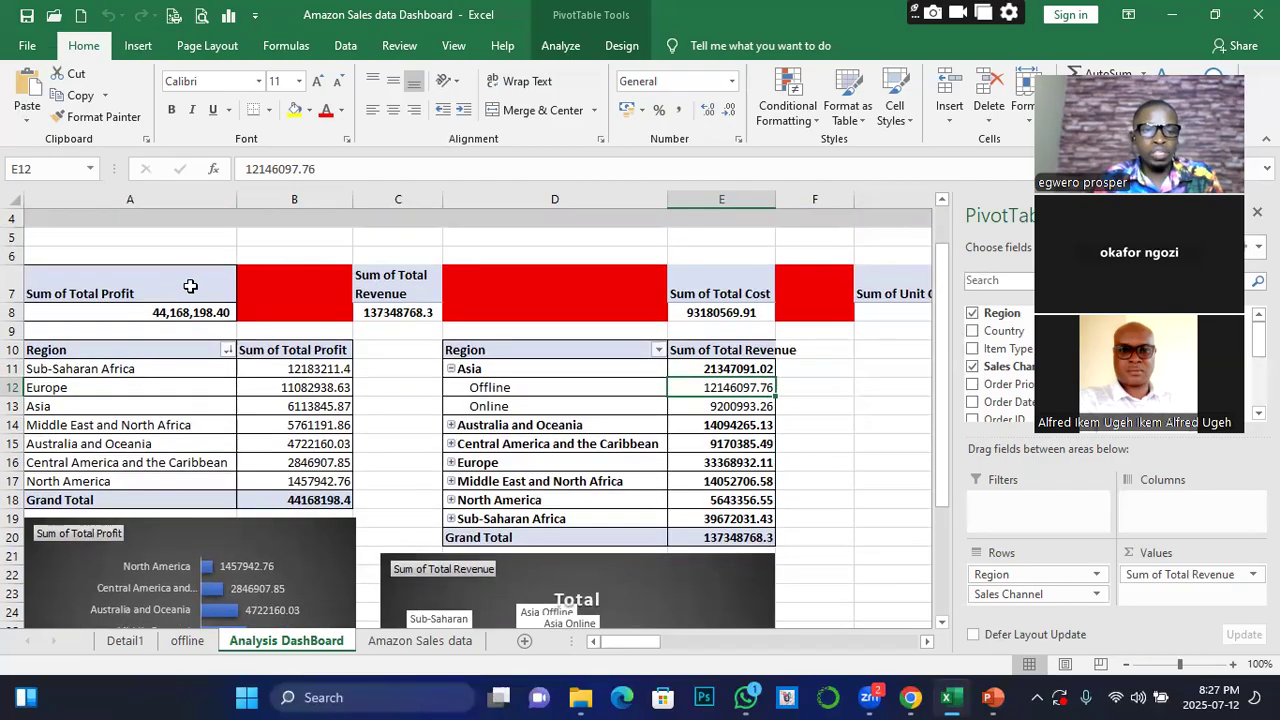
left_click(190, 286)
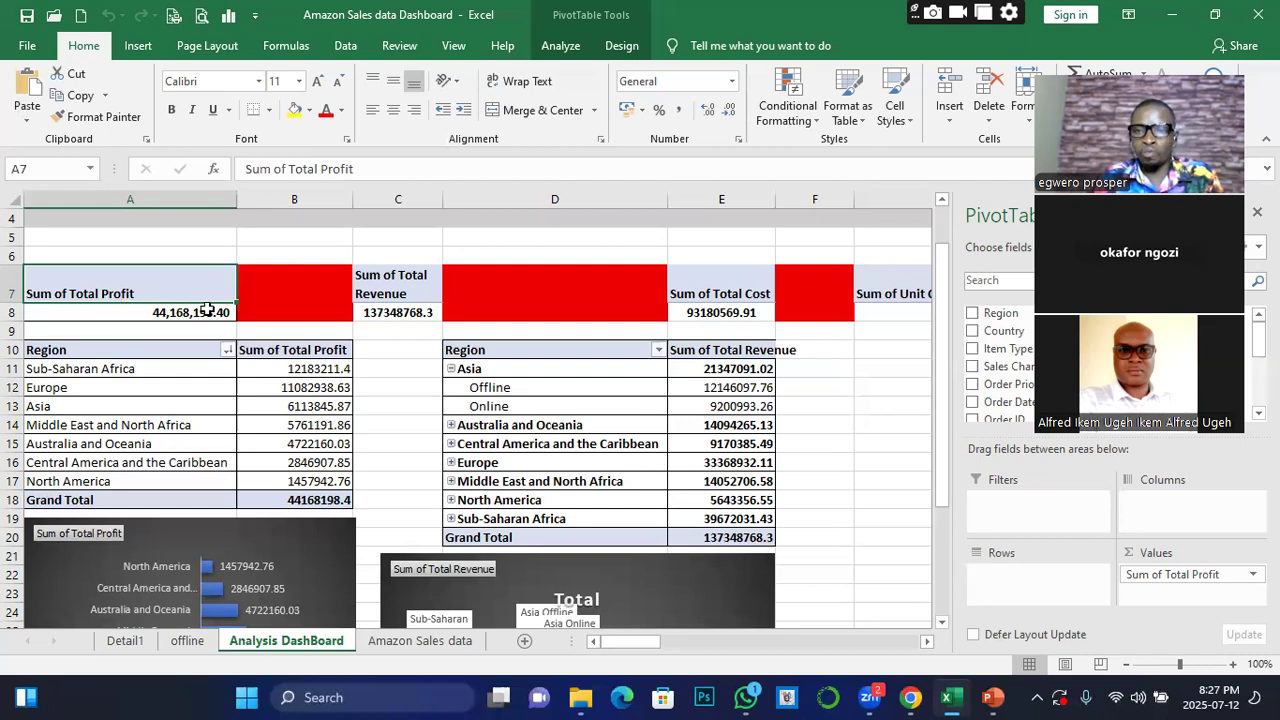
Open the Amazon Sales data sheet and select the Total Profit values in rows 2 to 21
left_click(407, 643)
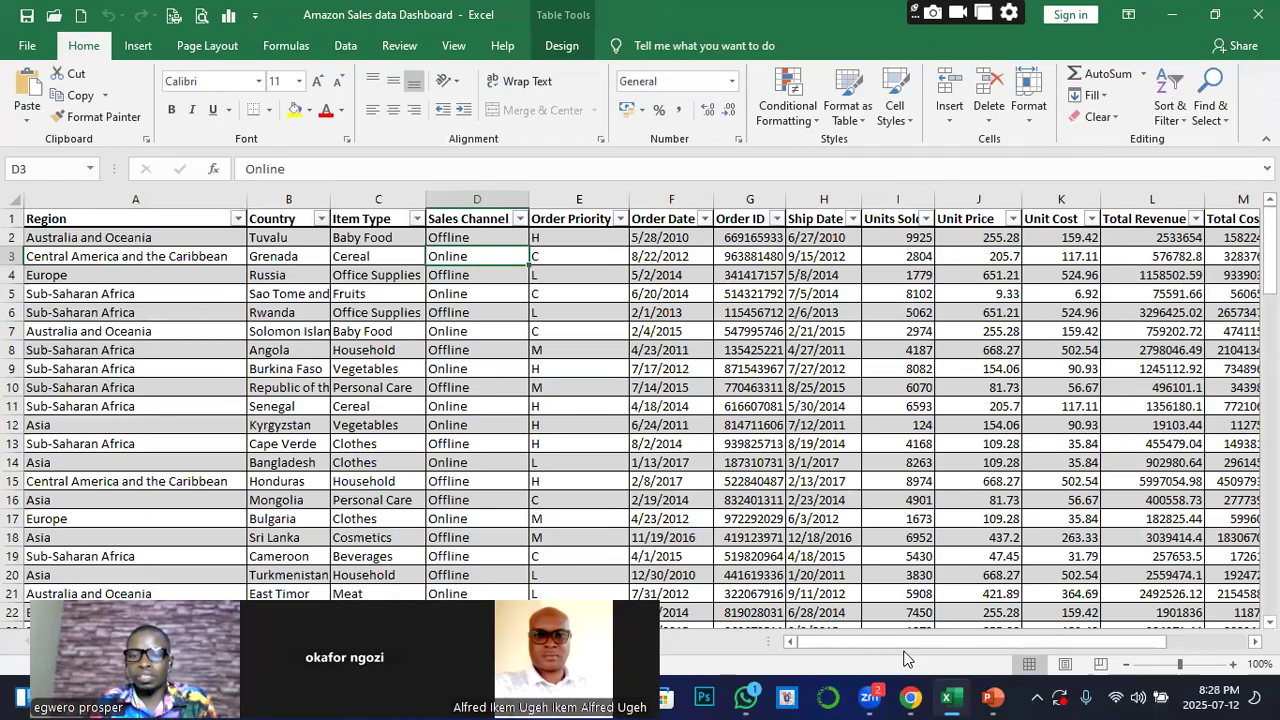
left_click_drag(908, 645, 940, 620)
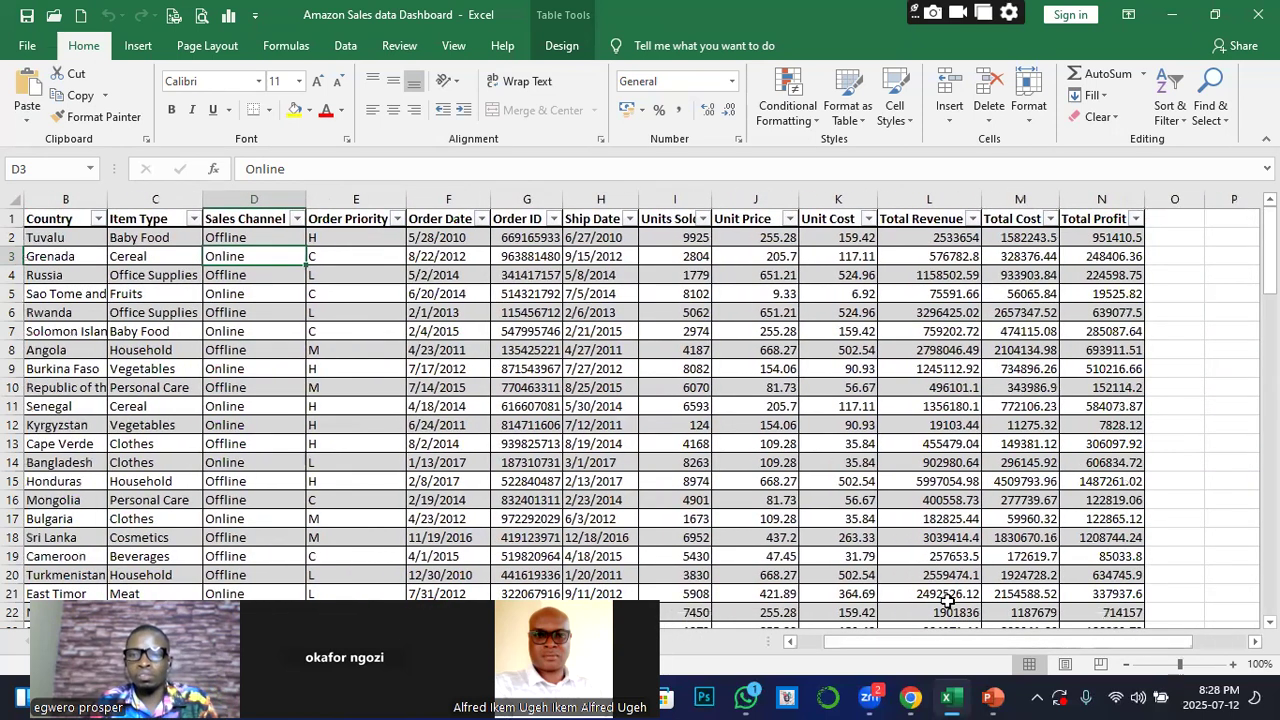
left_click(1110, 242)
left_click_drag(1108, 252, 1090, 588)
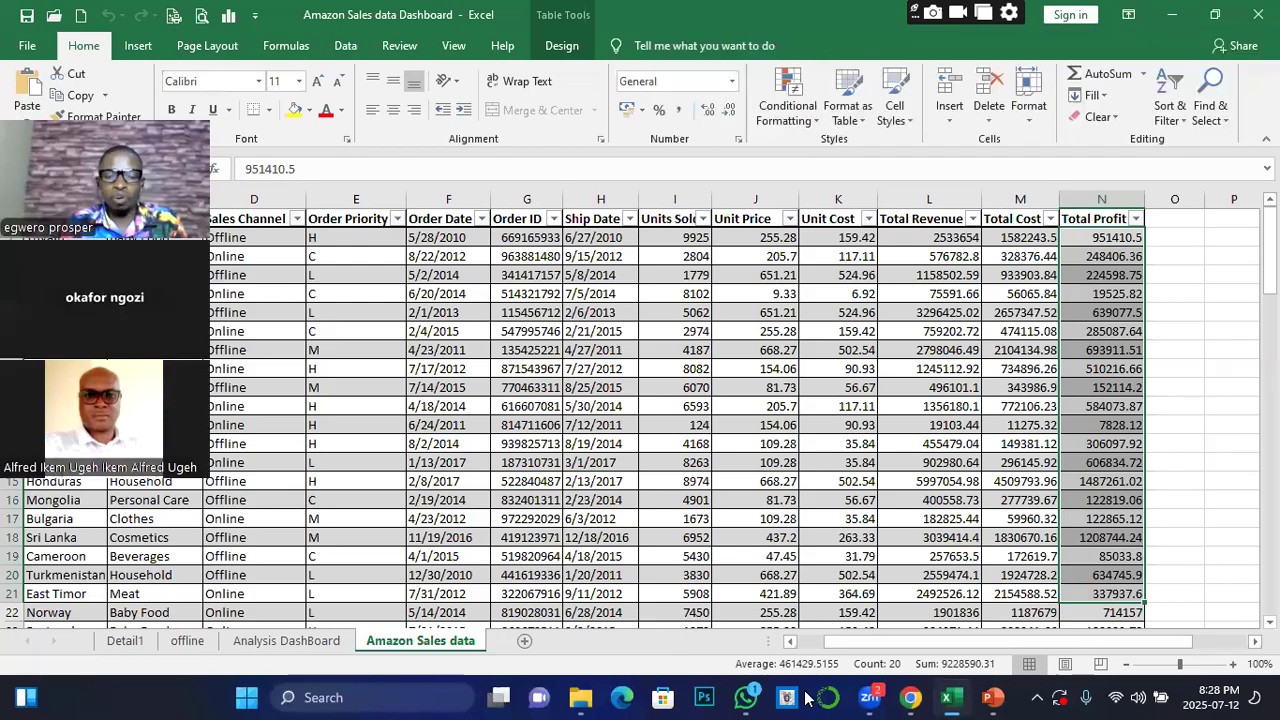
Return to the Analysis DashBoard sheet and inspect the total profit, total revenue, total cost and unit cost summaries
left_click(290, 641)
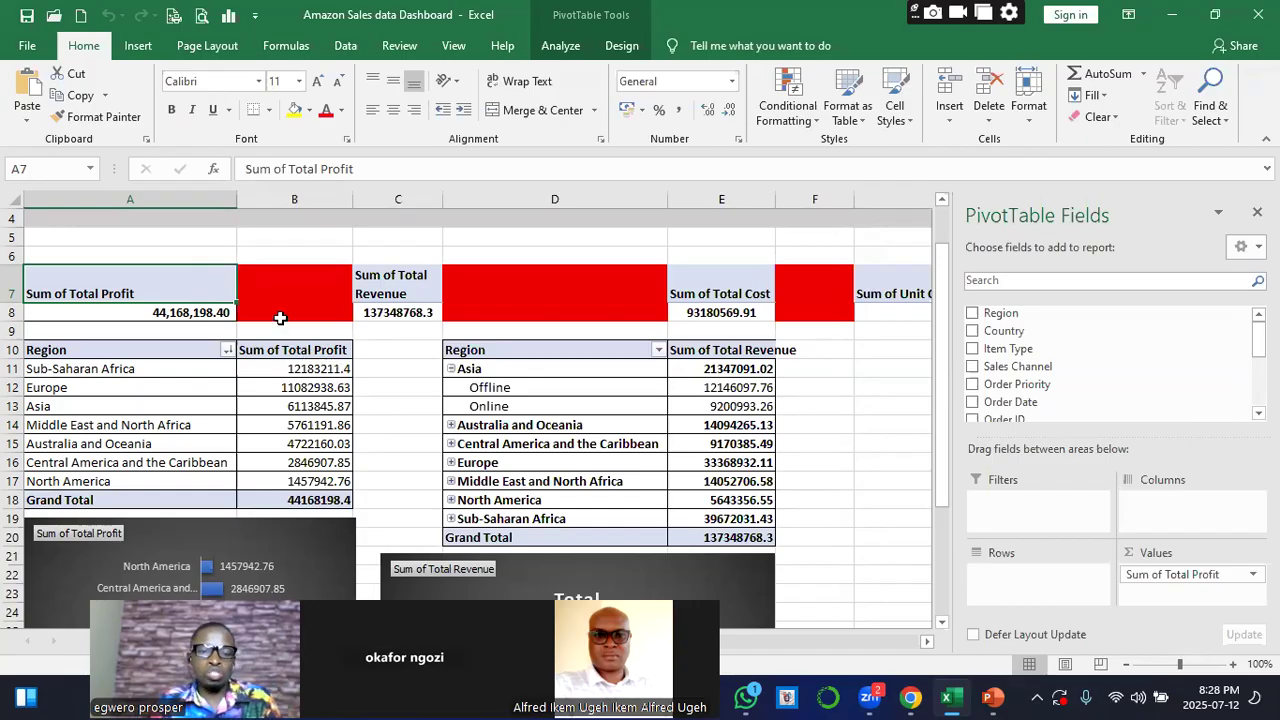
left_click(173, 313)
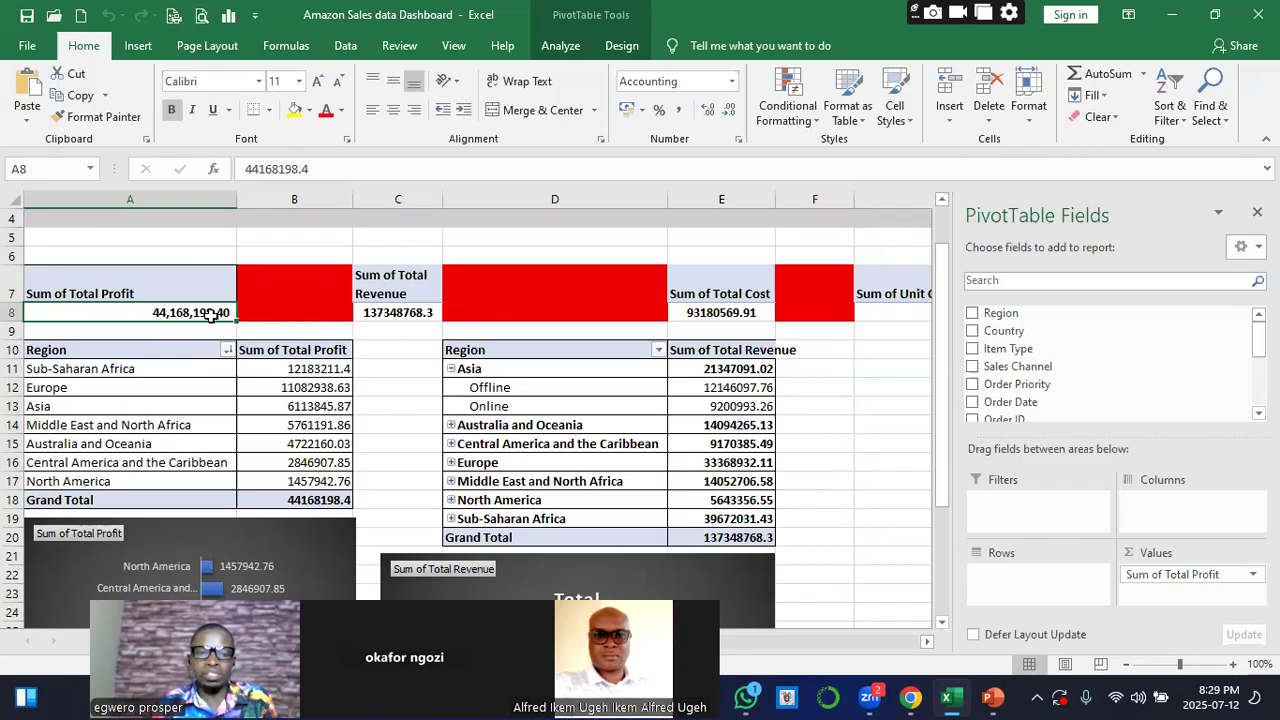
left_click(381, 316)
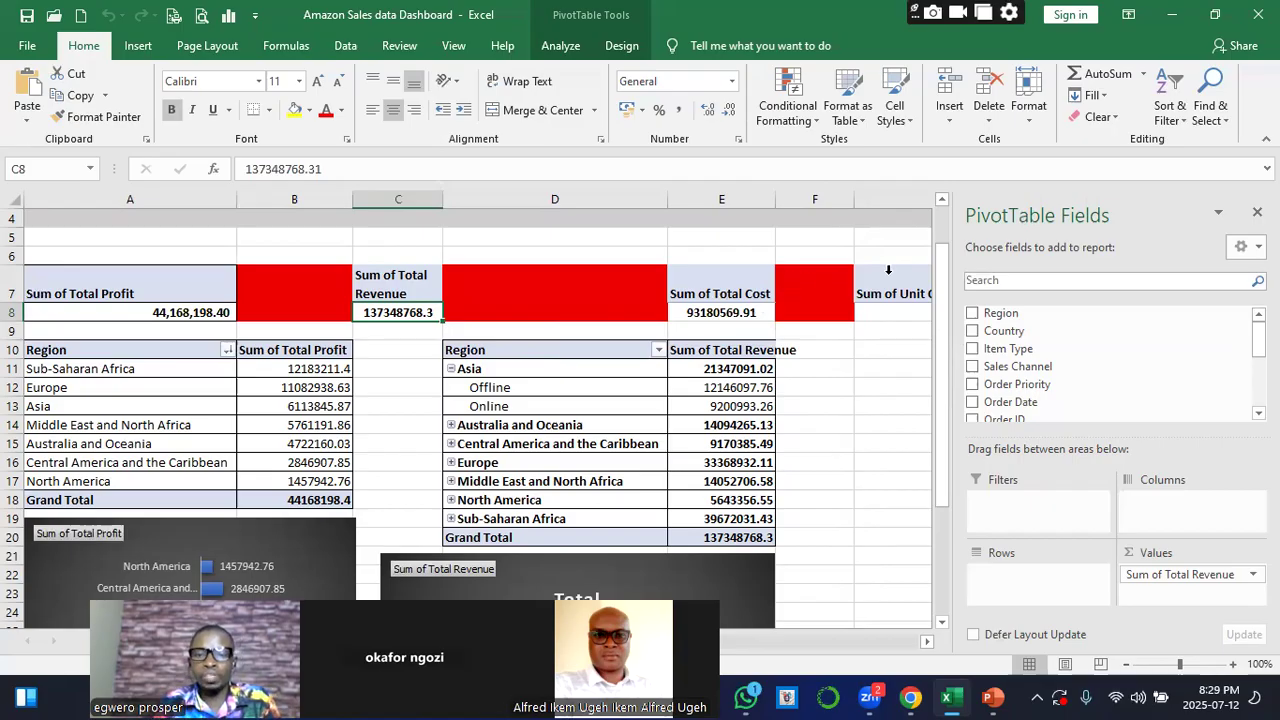
left_click(724, 313)
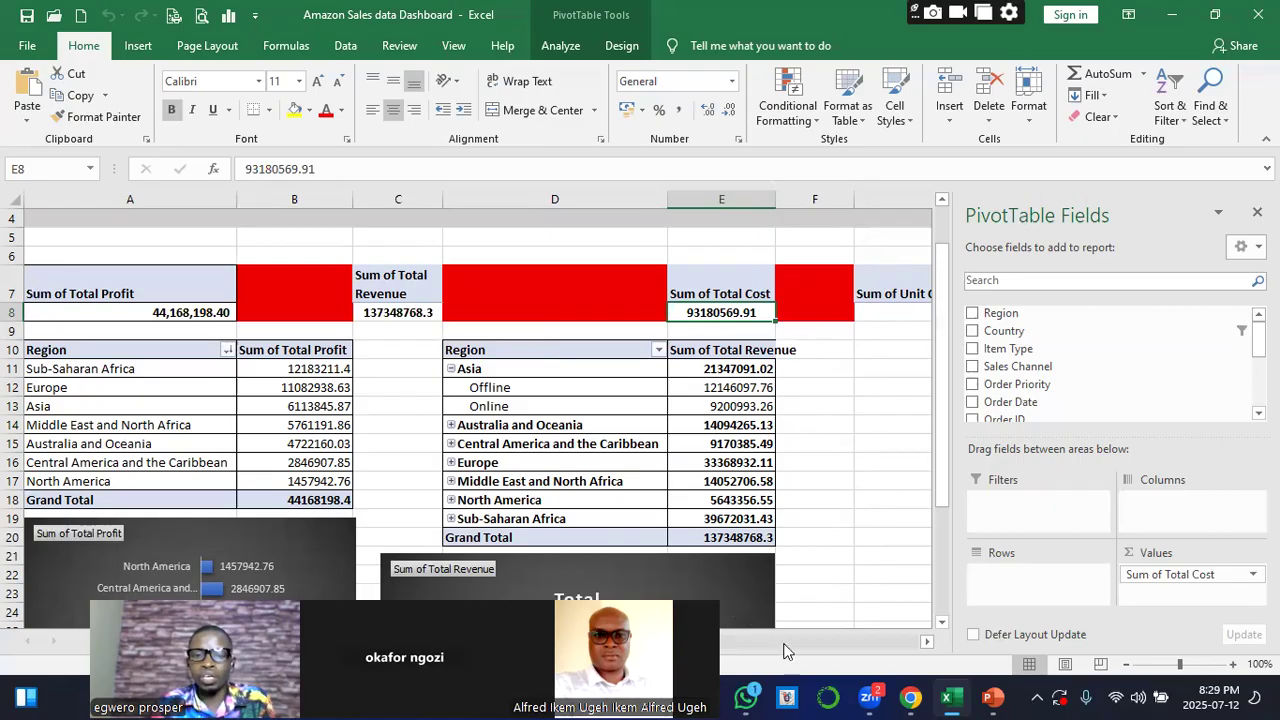
left_click(927, 641)
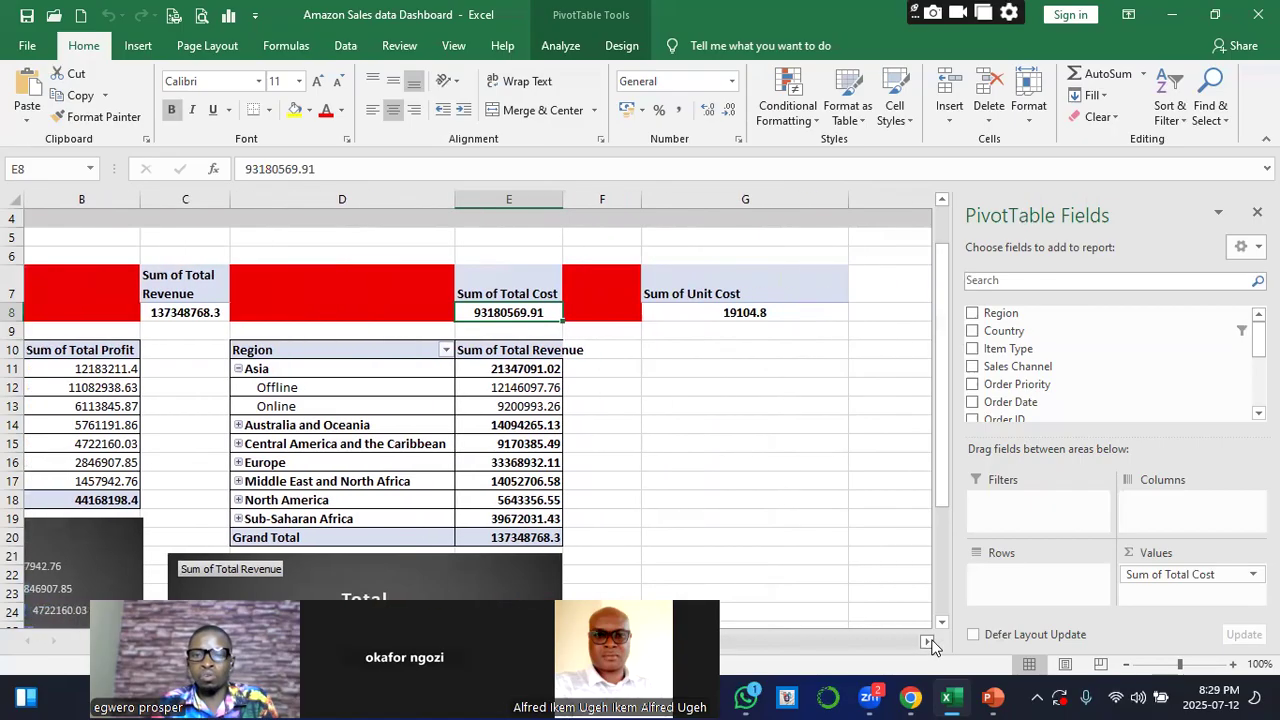
left_click(927, 641)
left_click(927, 641)
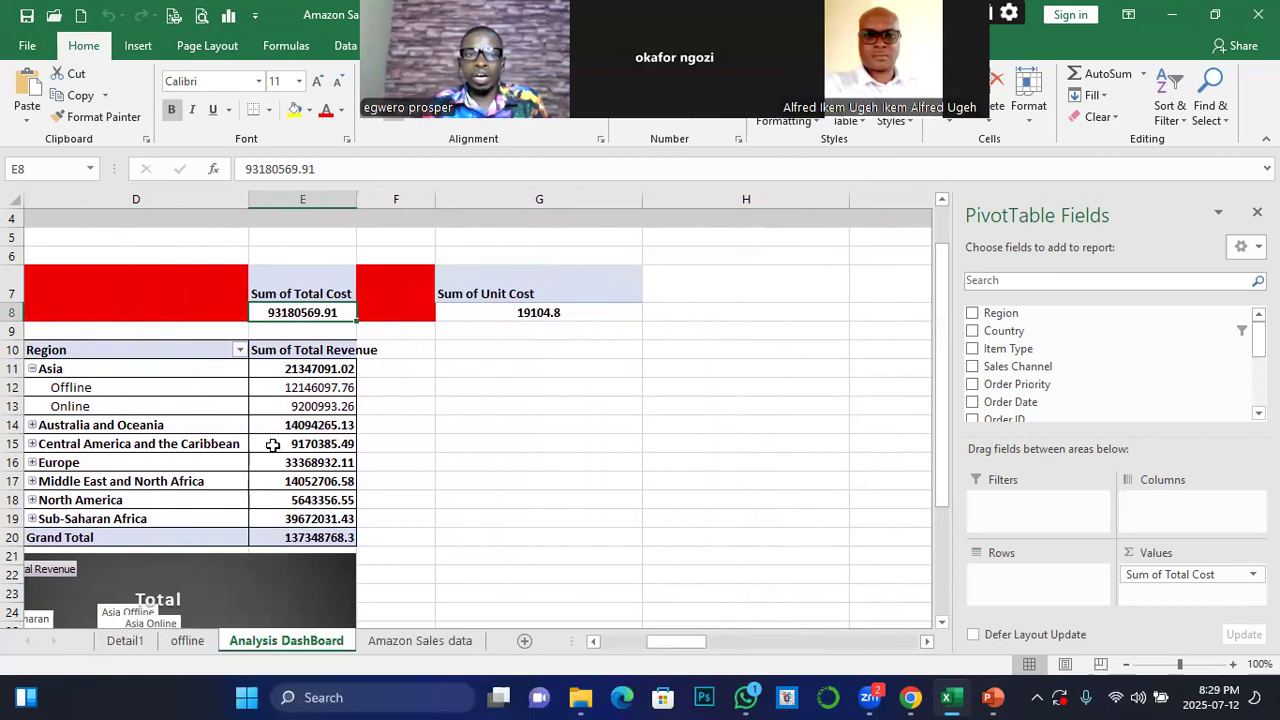
left_click(593, 642)
left_click(593, 642)
left_click(593, 642)
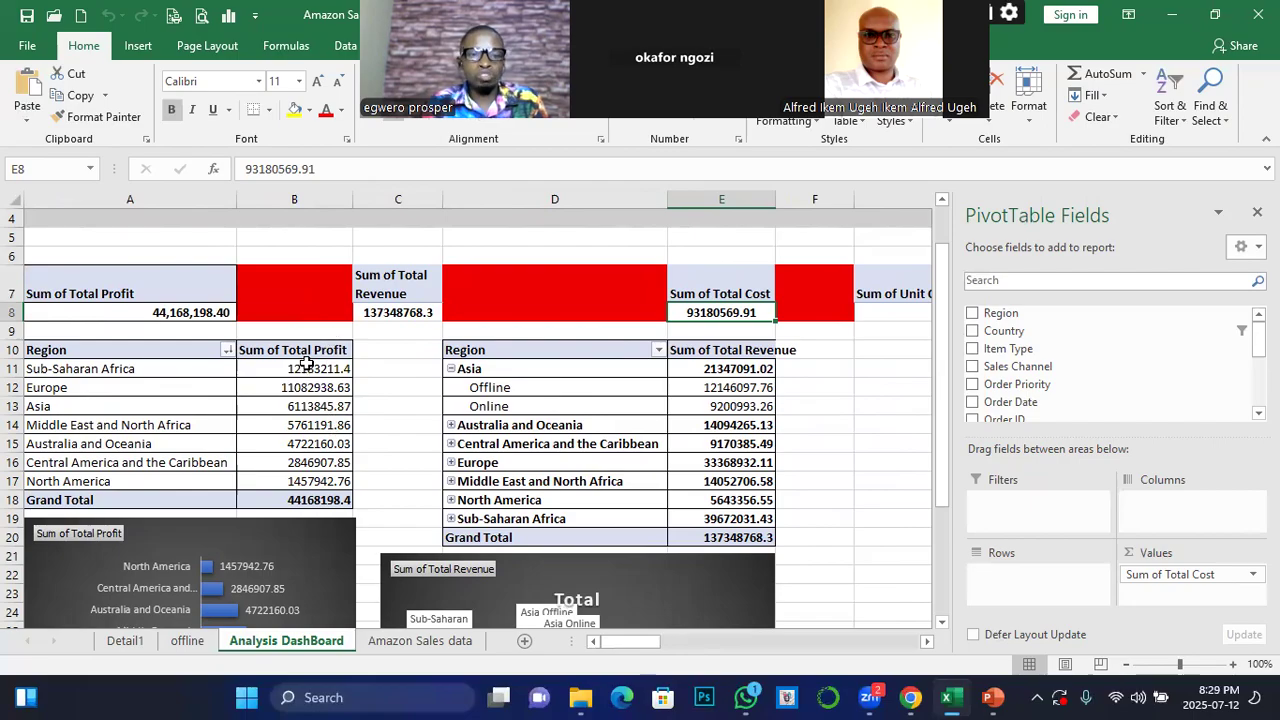
Widen column E so the Sum of Total Revenue header fits inside its cell
mouse_move(315, 366)
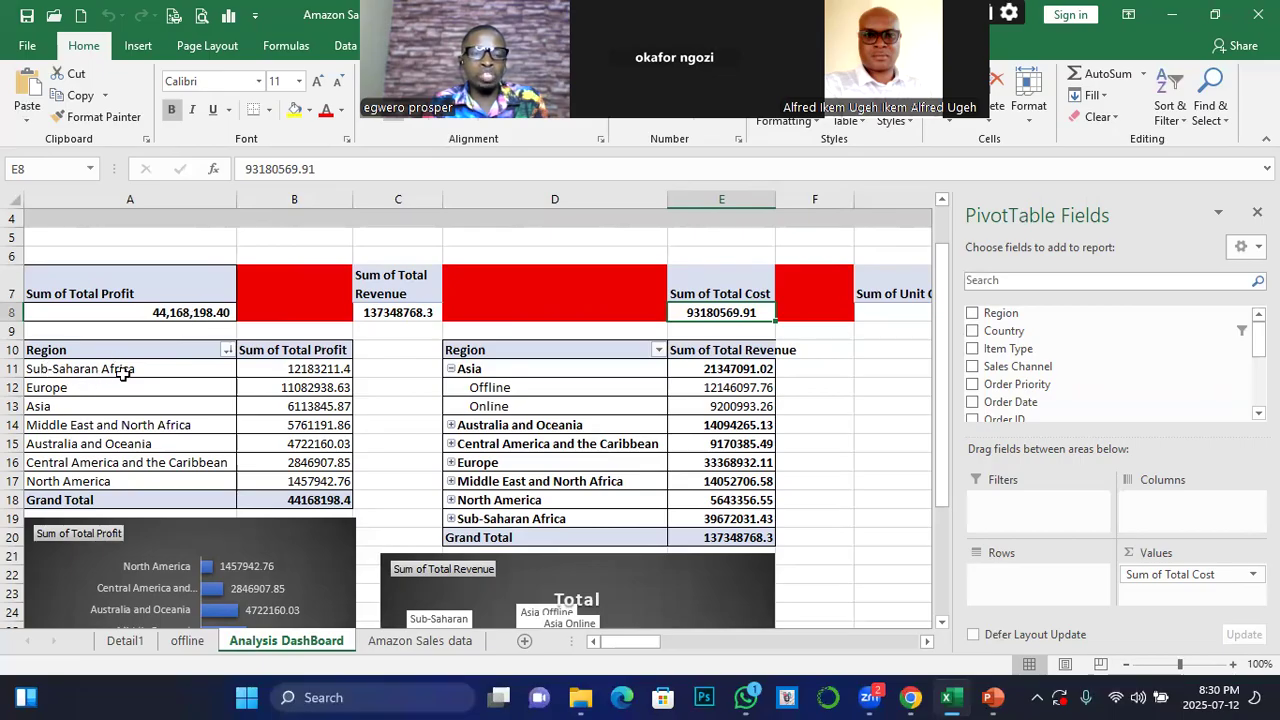
mouse_move(248, 463)
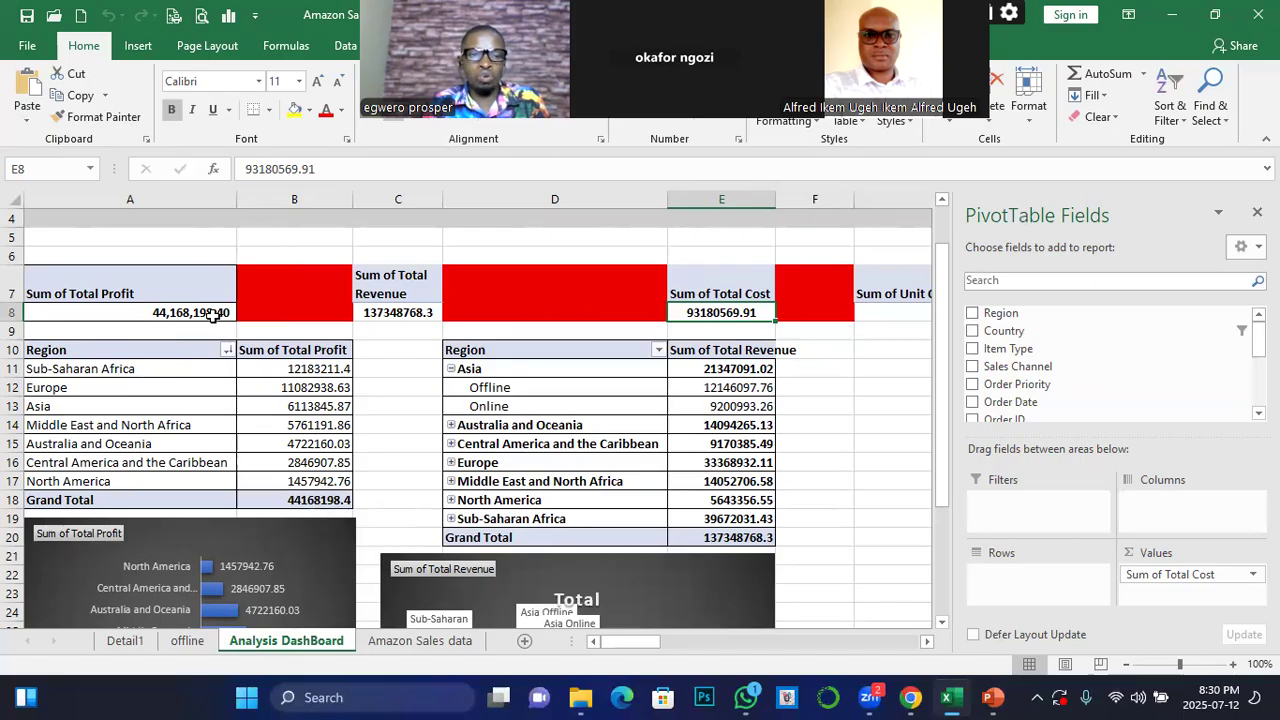
mouse_move(201, 318)
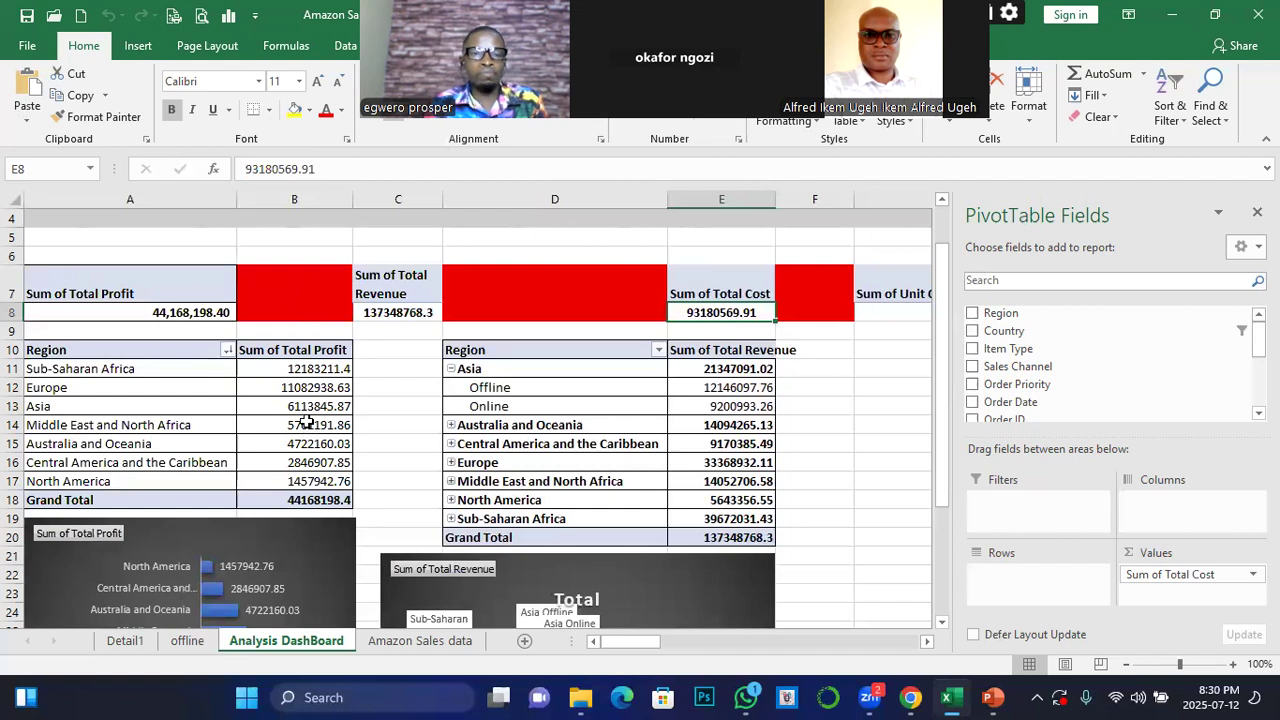
mouse_move(306, 421)
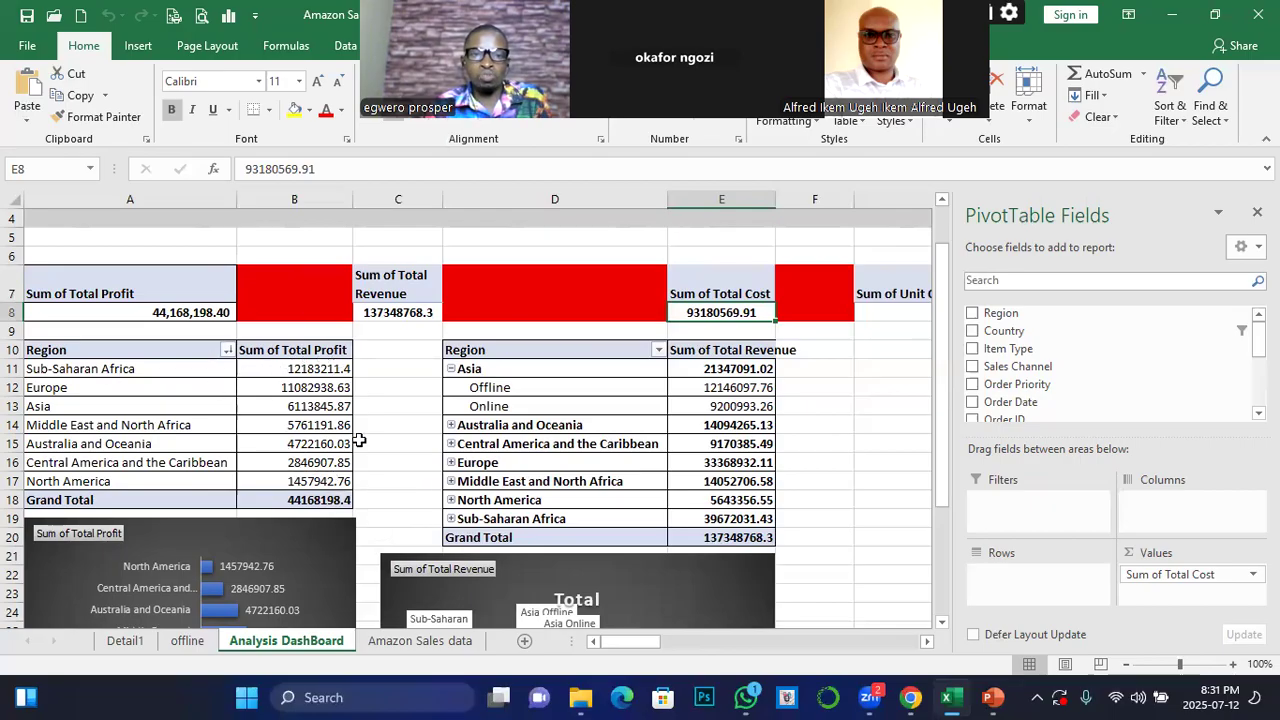
mouse_move(340, 387)
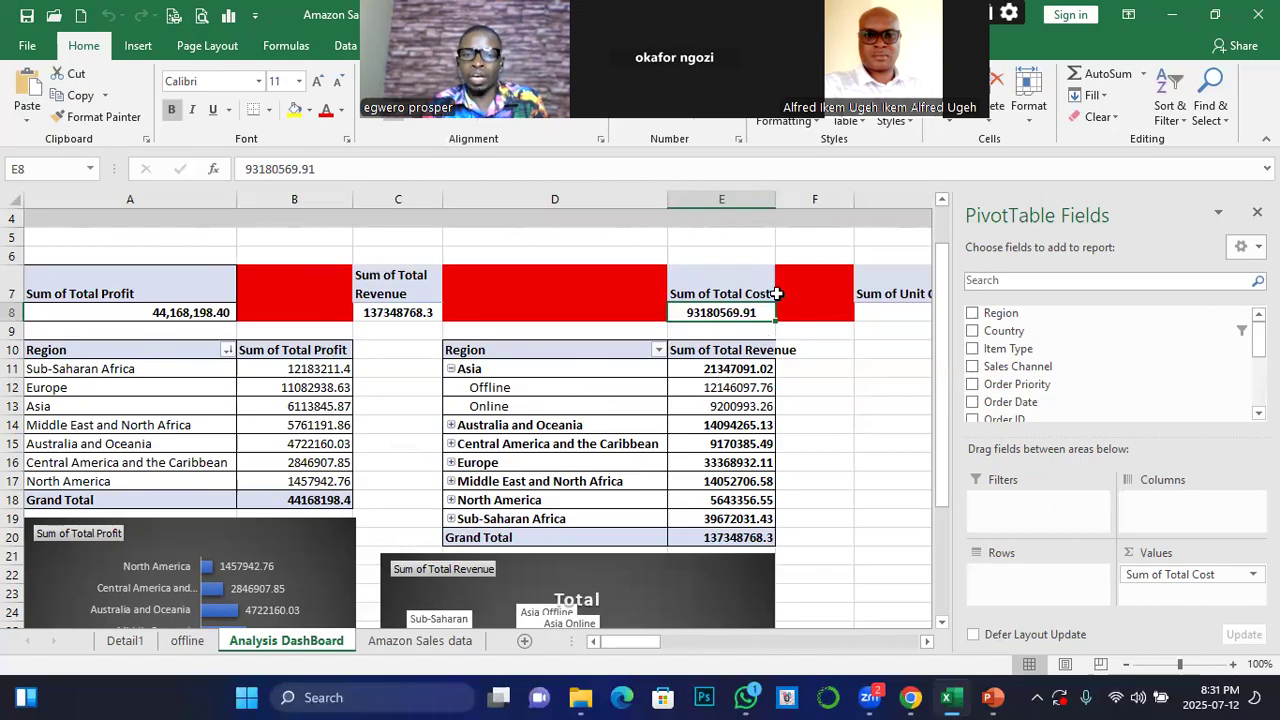
left_click_drag(778, 194, 797, 196)
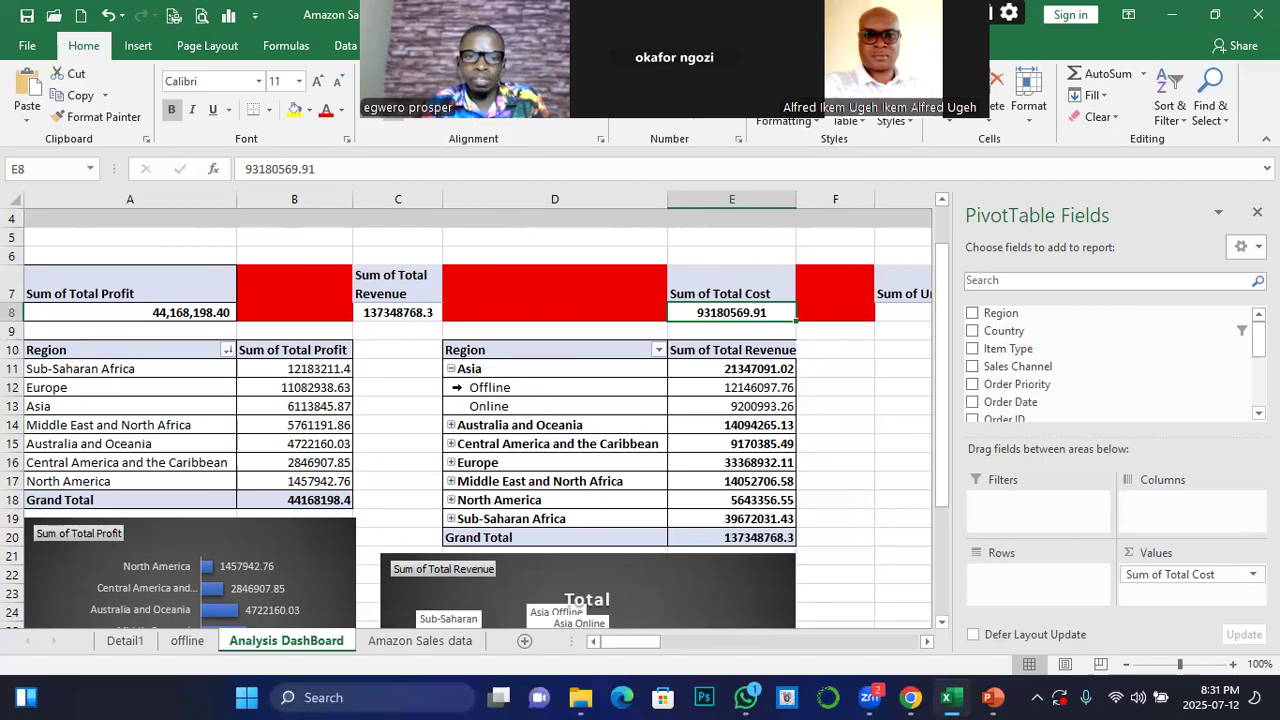
Collapse the Asia group in the revenue pivot table, briefly expanding it again to inspect its Offline and Online revenue
left_click(451, 369)
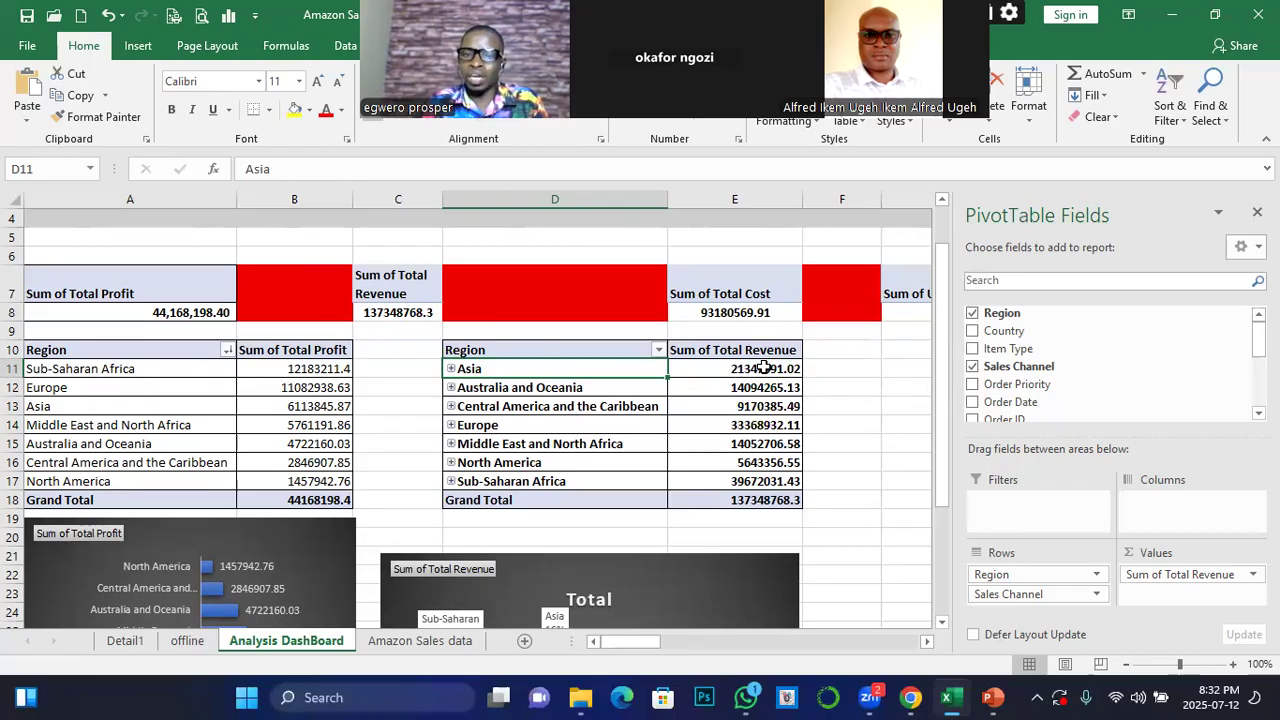
mouse_move(760, 368)
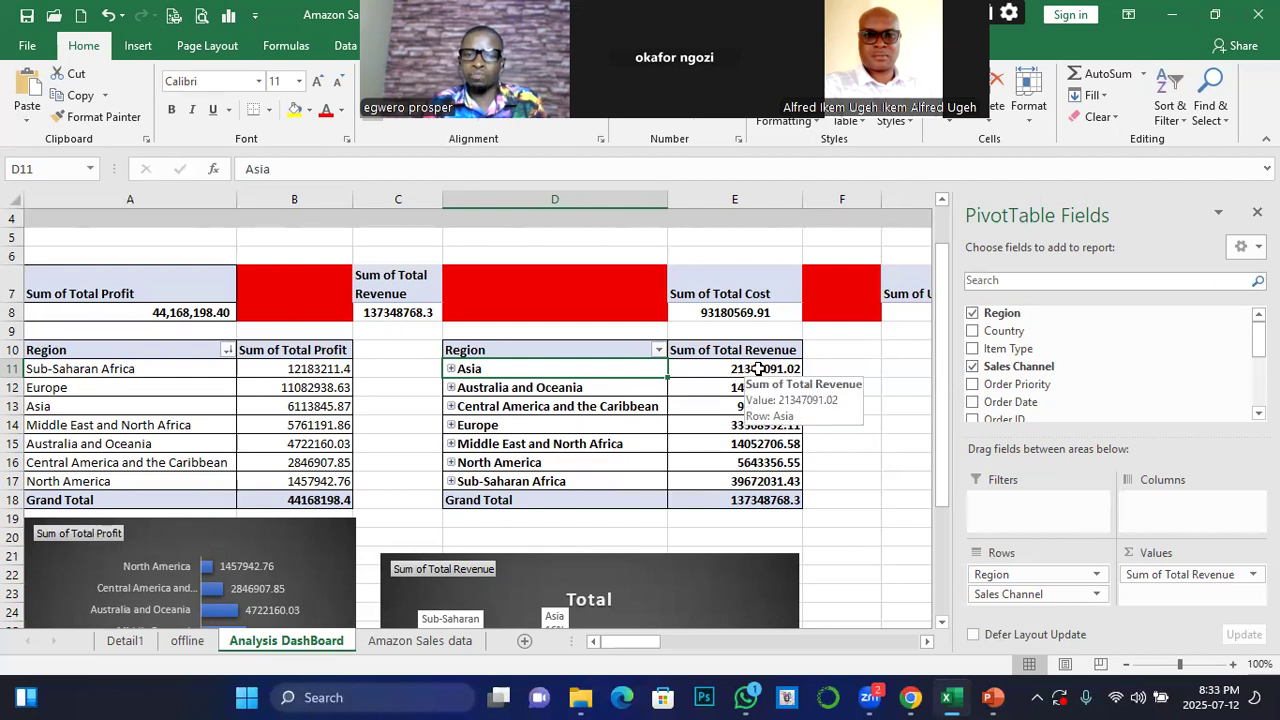
left_click(451, 369)
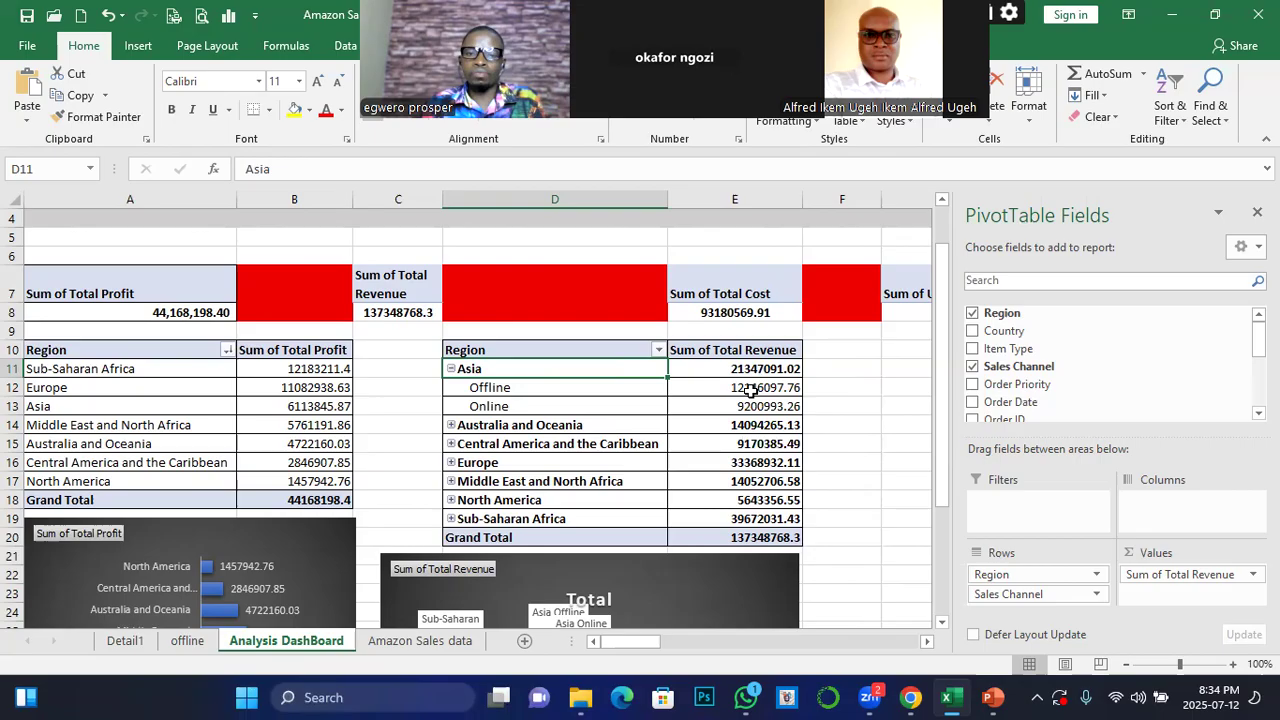
mouse_move(787, 384)
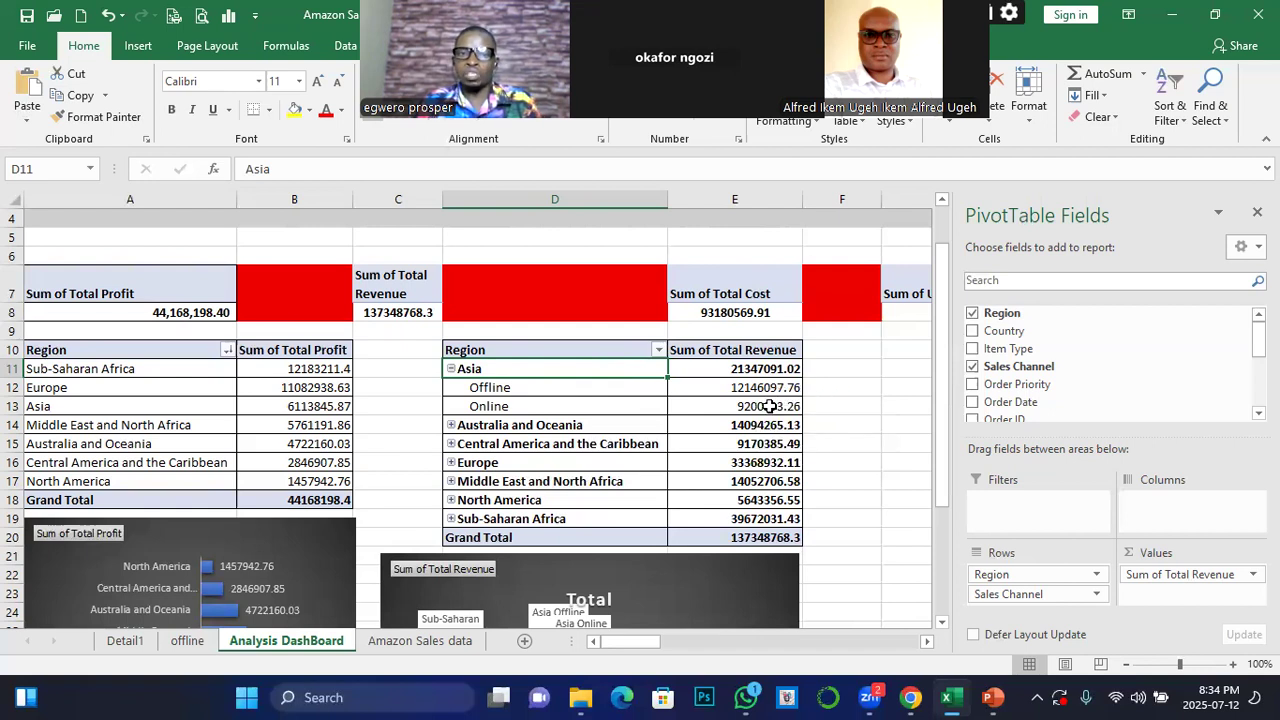
mouse_move(713, 406)
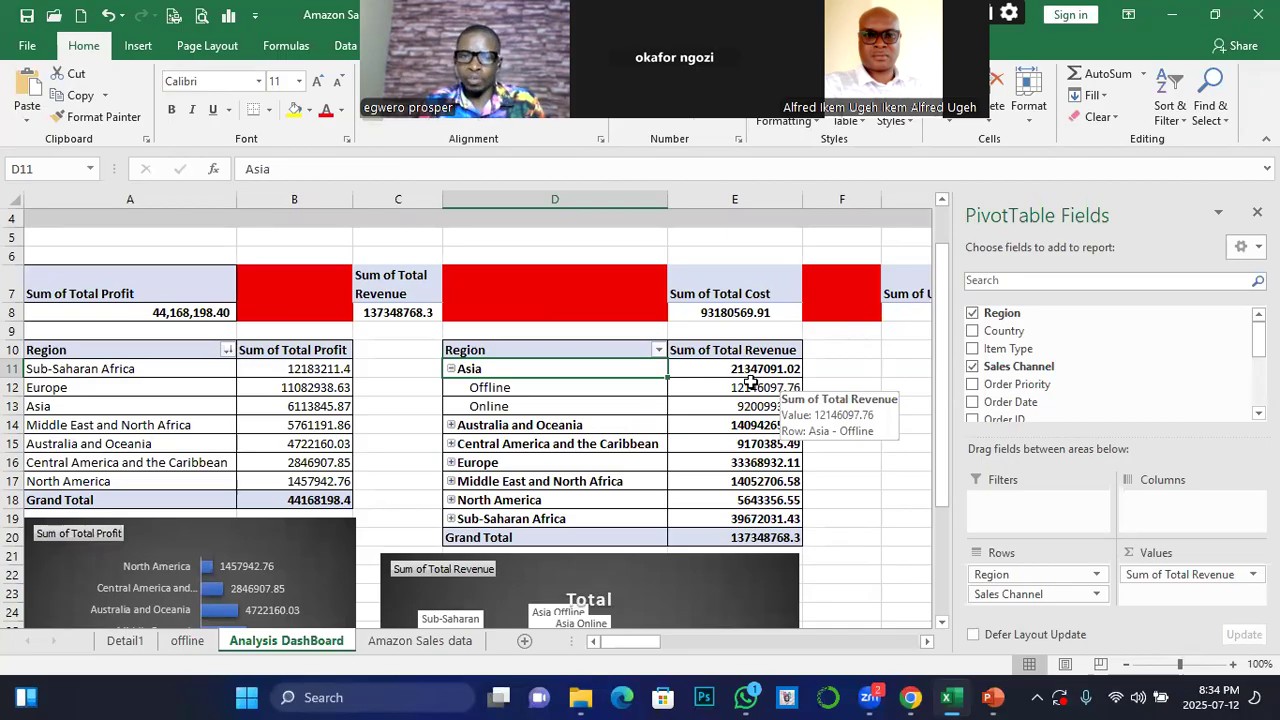
left_click(451, 369)
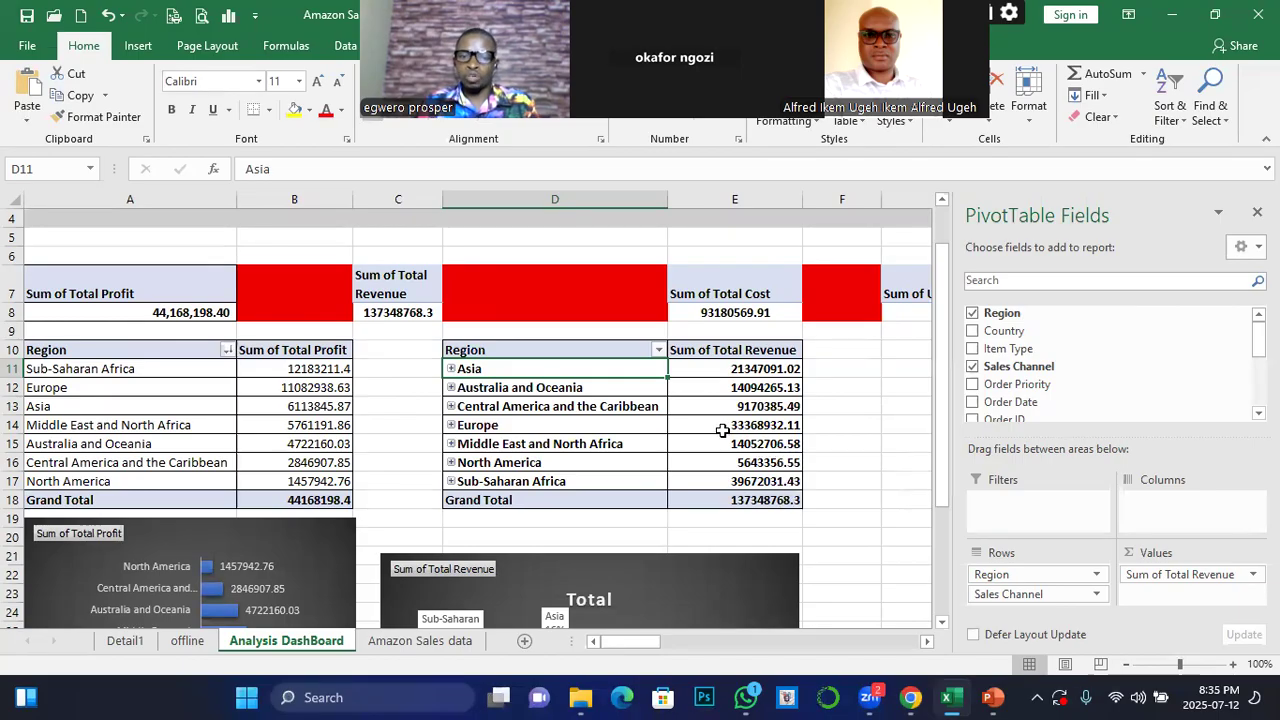
scroll(634, 537, "down", 3)
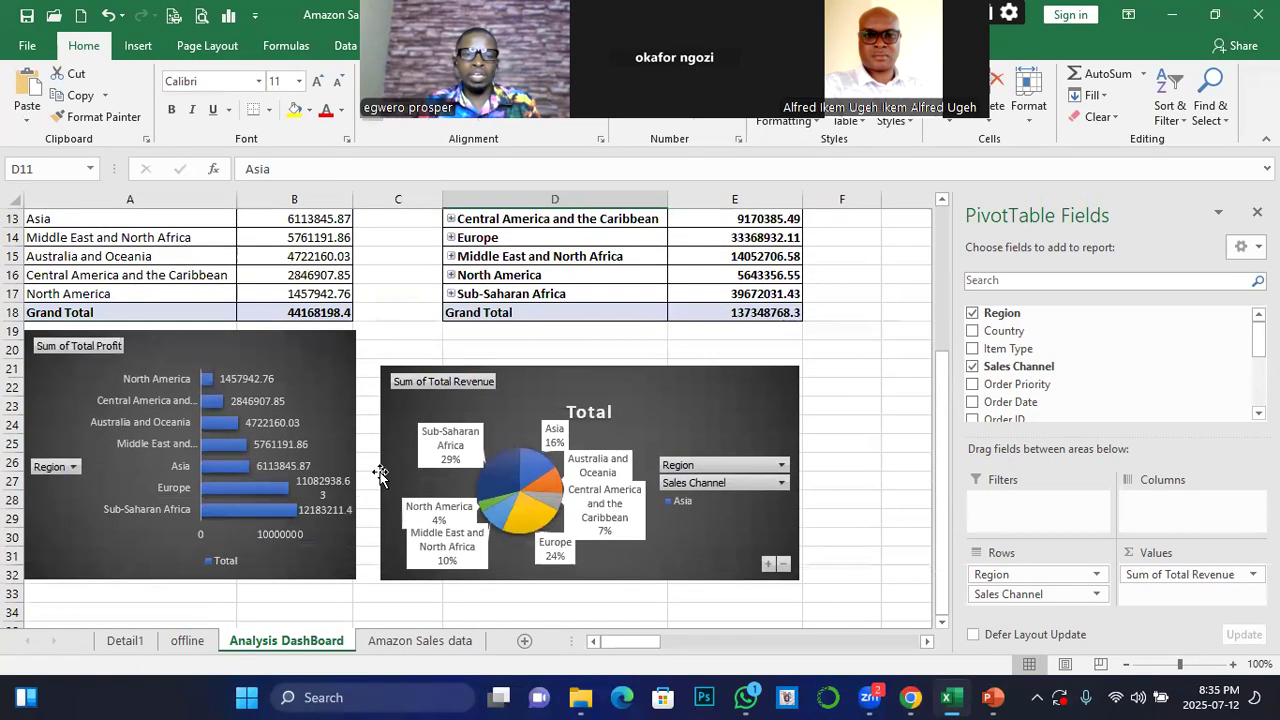
scroll(380, 473, "up", 4)
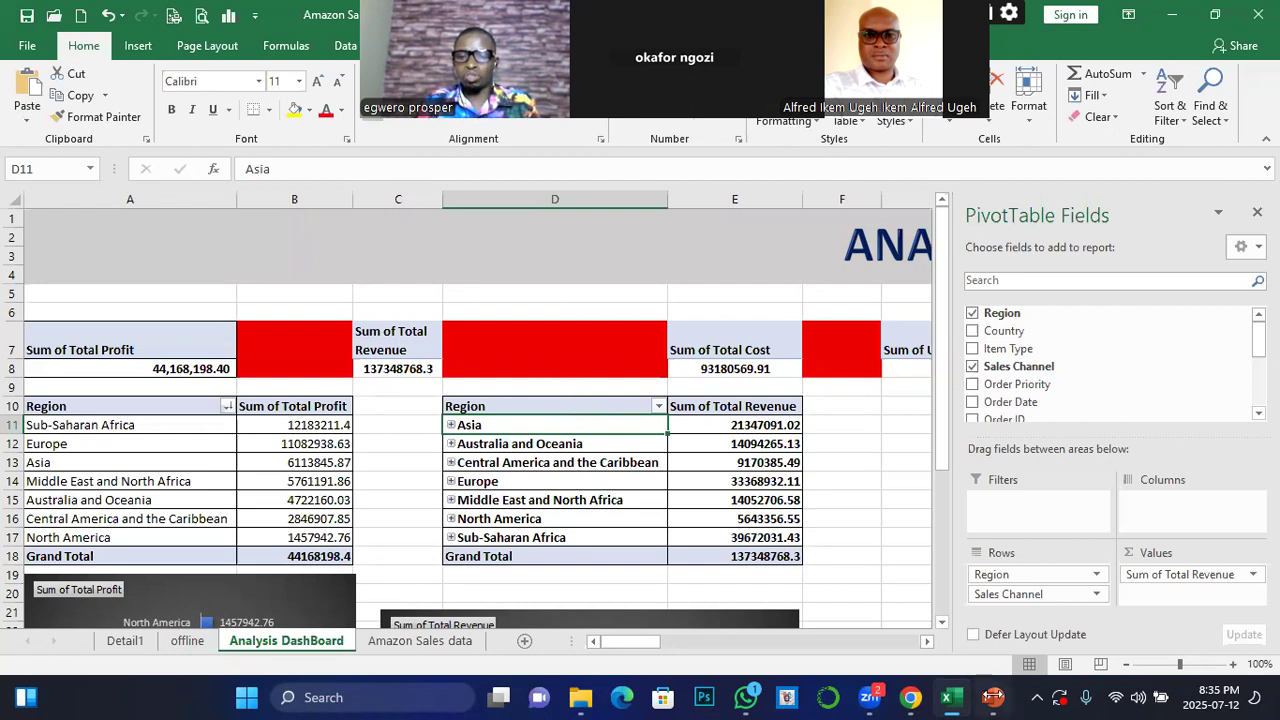
Switch to the PowerPoint presentation and look through its pivot table slides, stopping at the key components slide
mouse_move(993, 697)
left_click(1038, 622)
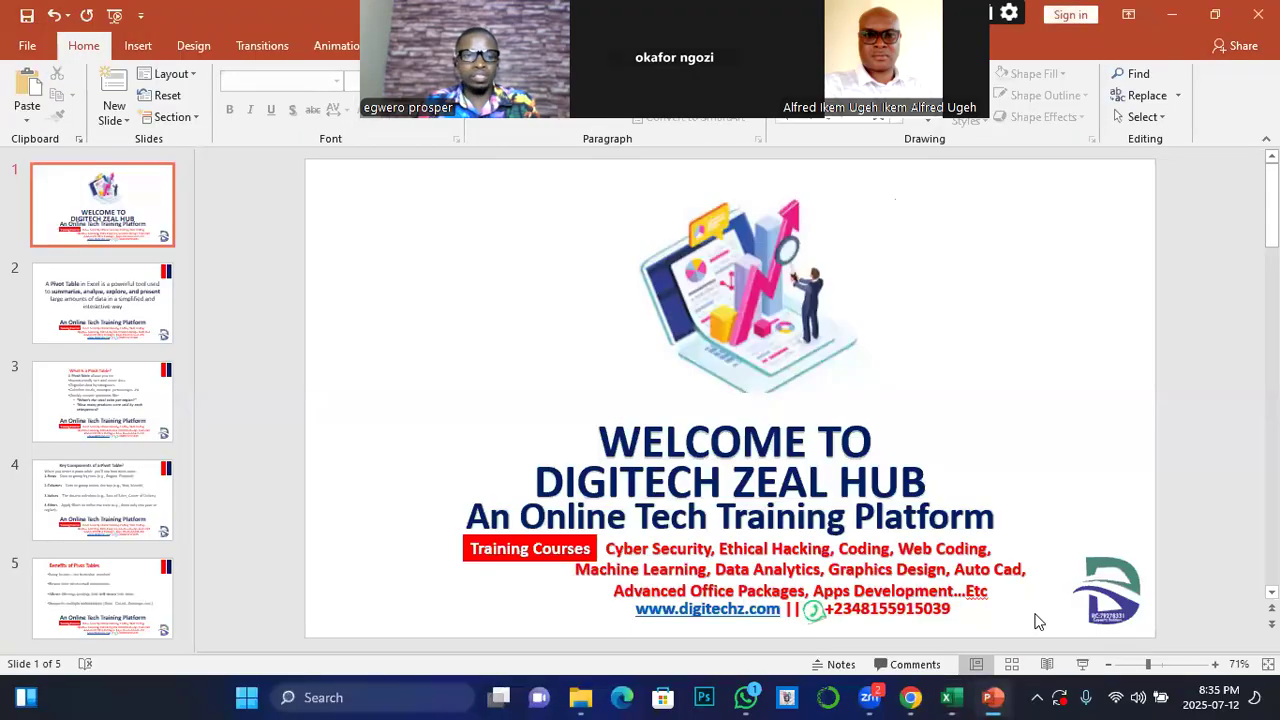
scroll(98, 560, "down", 1)
left_click(98, 568)
left_click(103, 475)
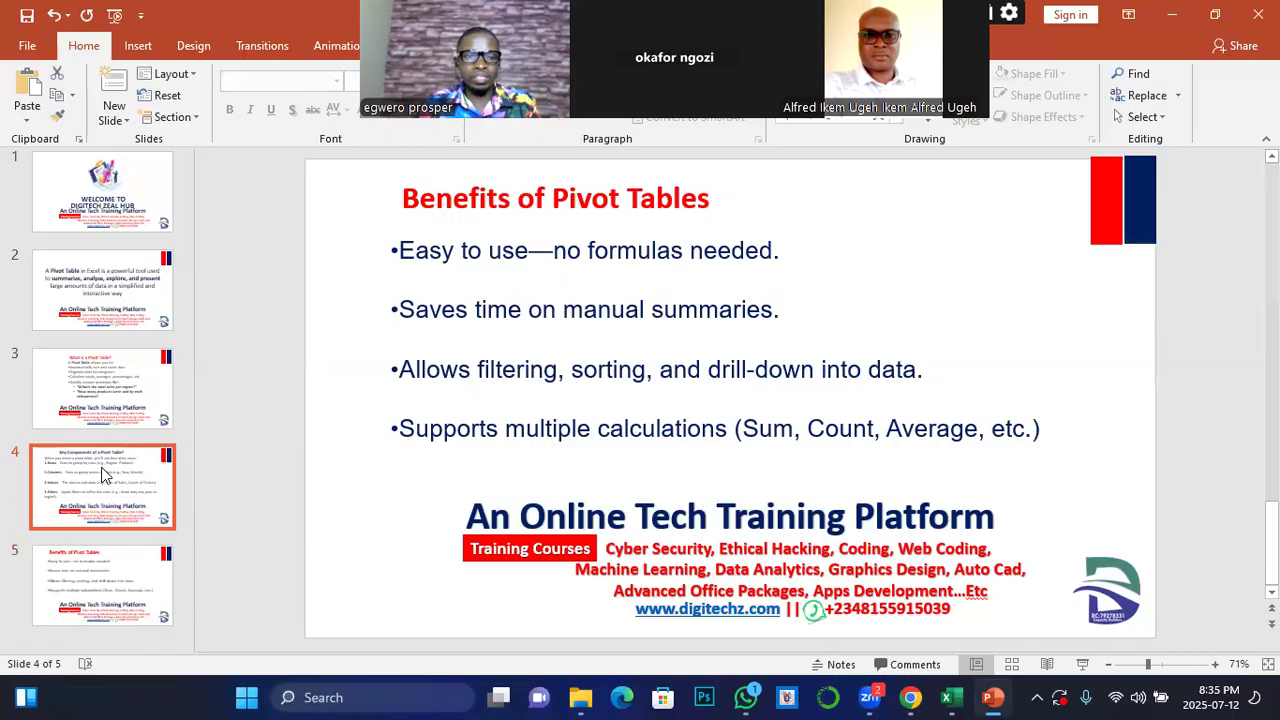
left_click(118, 372)
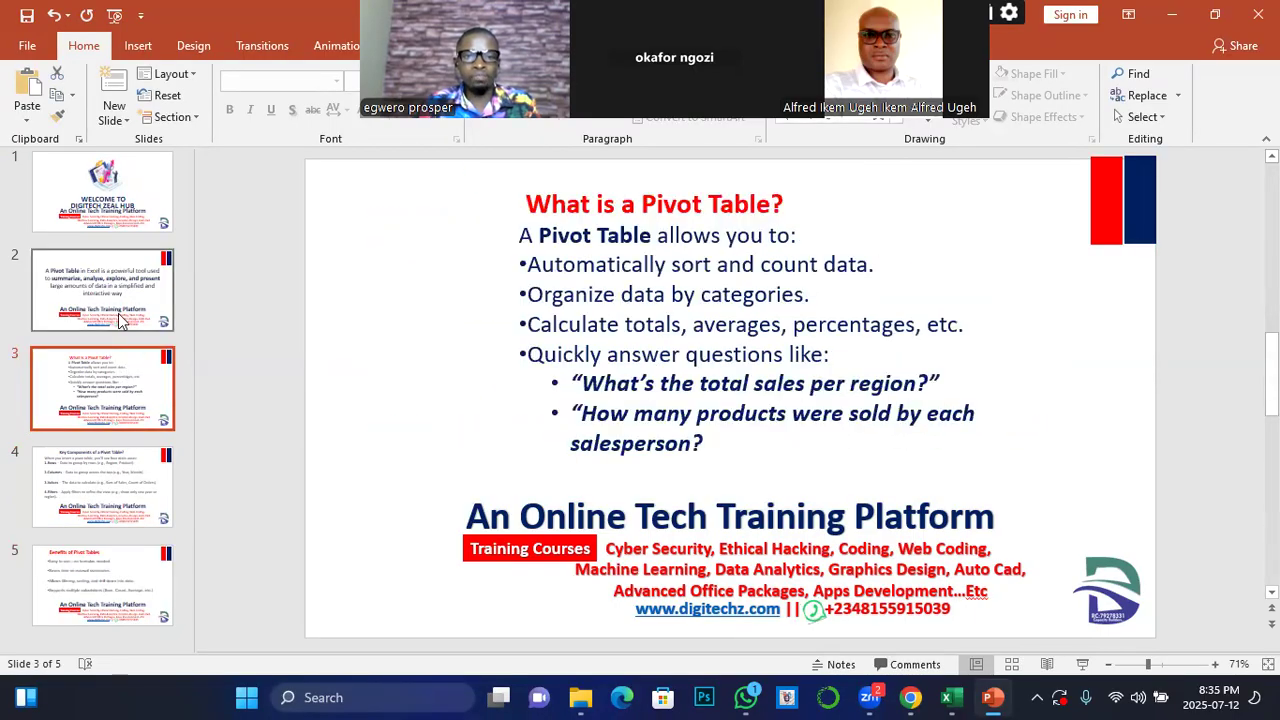
left_click(121, 277)
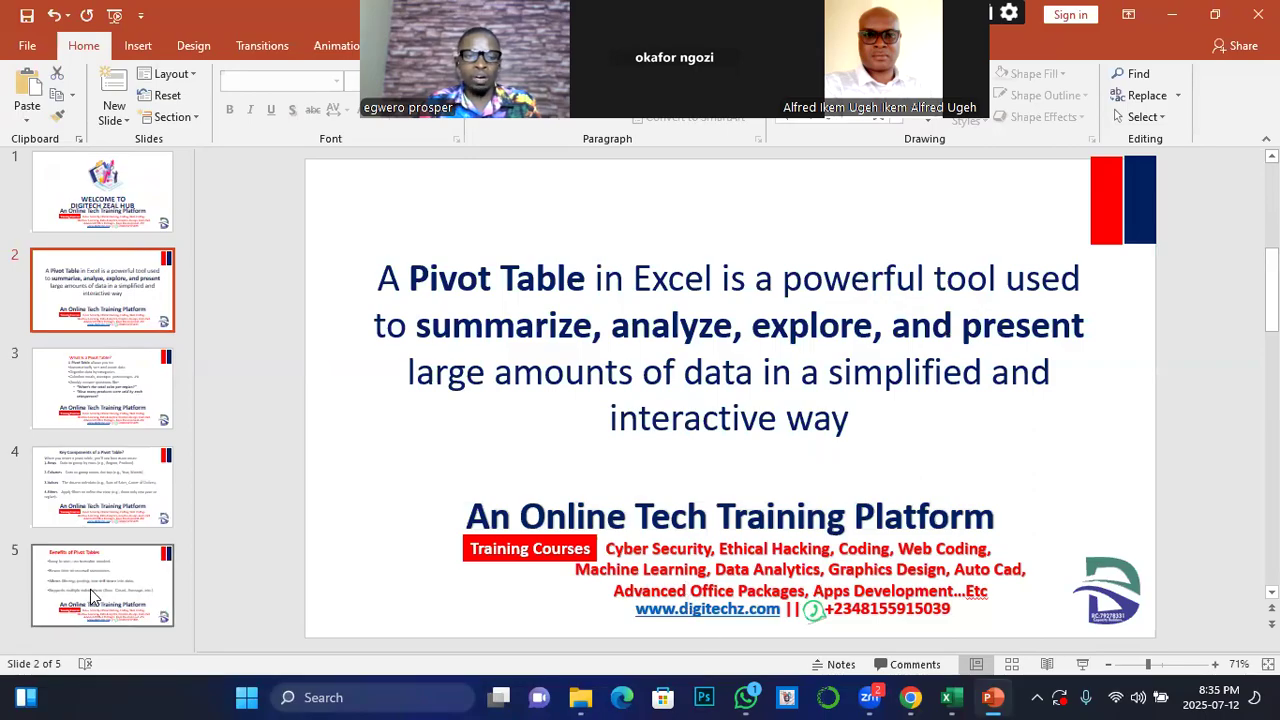
left_click(128, 592)
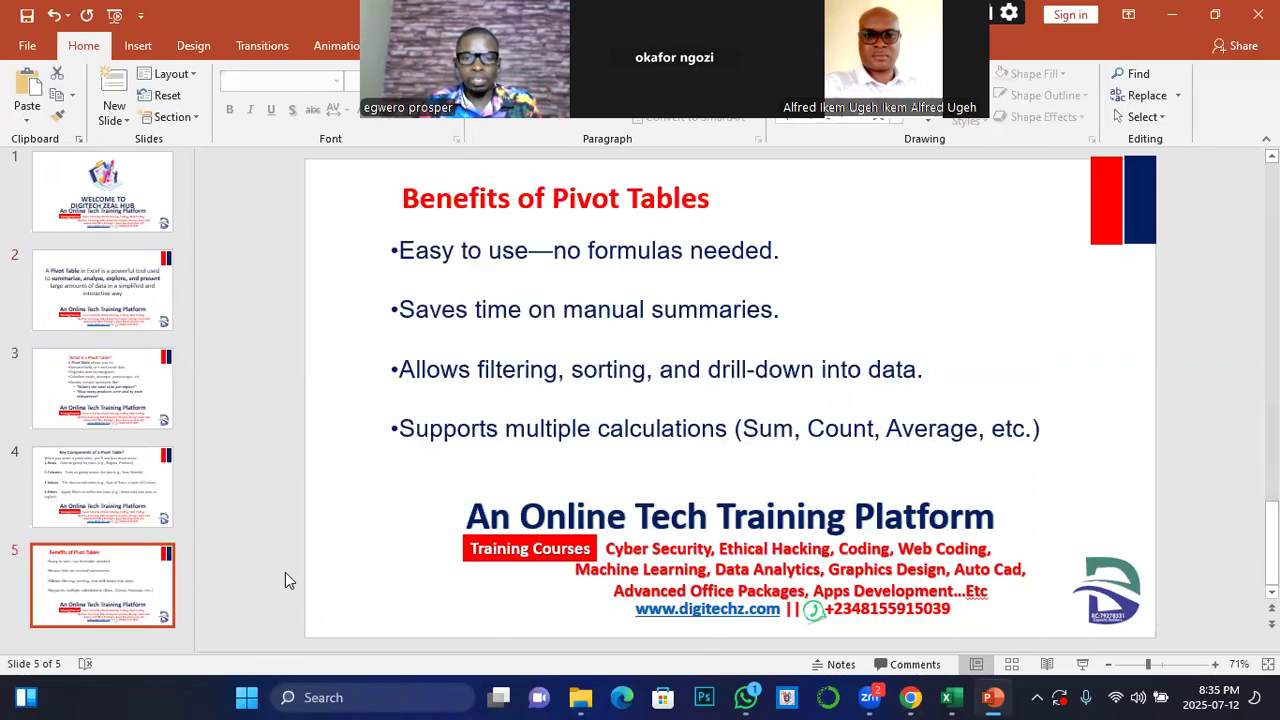
left_click(90, 514)
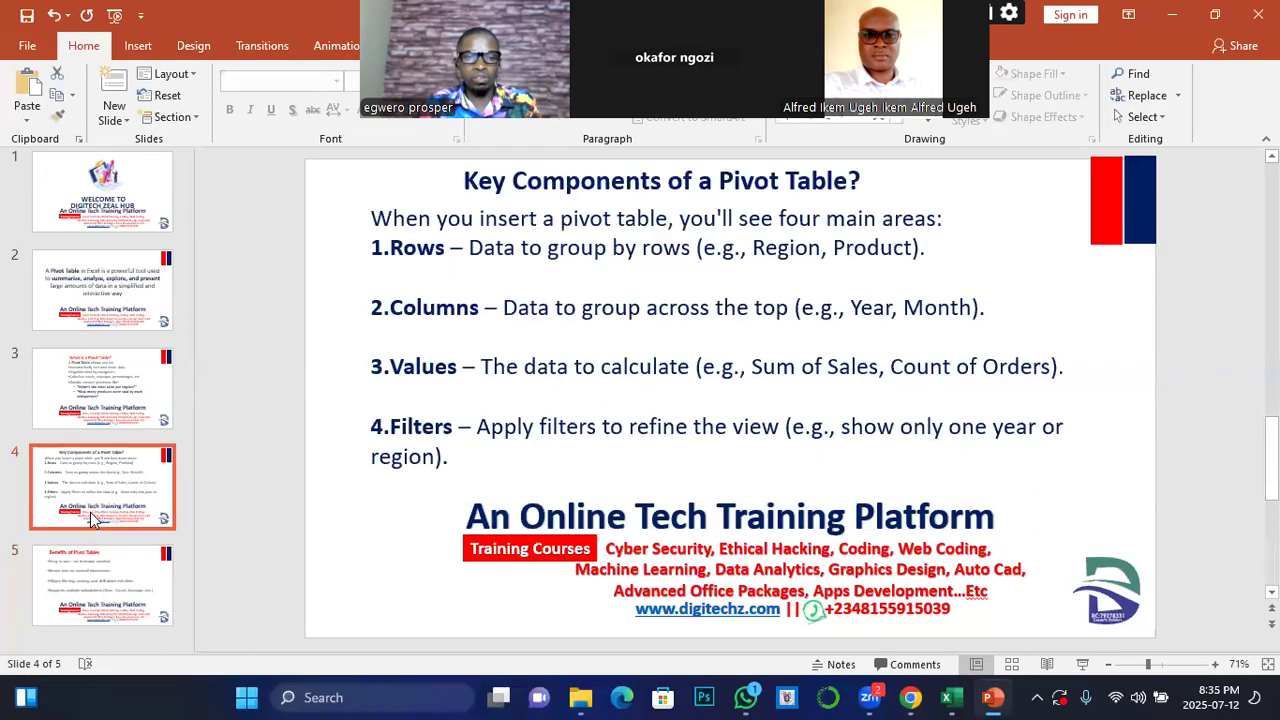
Switch to the Amazon sales workbook in Excel and look over the summary figures and regional tables on the Analysis DashBoard sheet
left_click(948, 697)
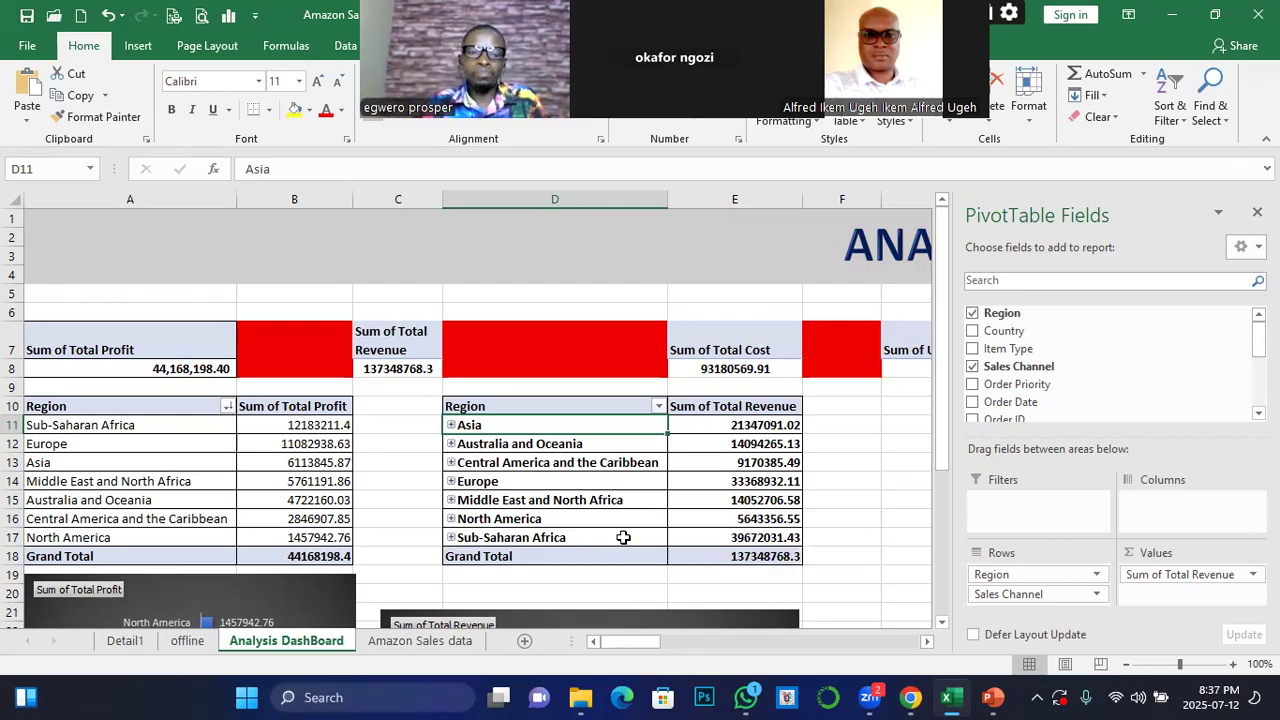
scroll(625, 540, "down", 1)
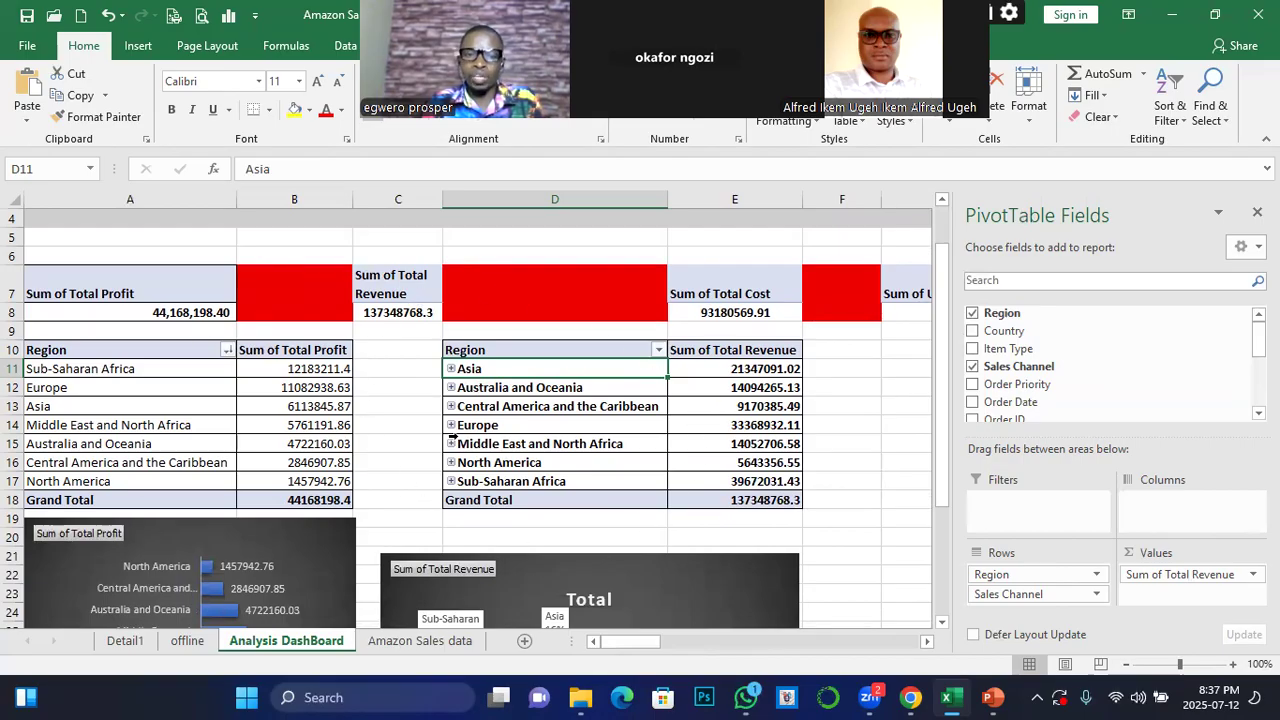
scroll(466, 456, "down", 1)
scroll(466, 456, "down", 2)
scroll(504, 447, "up", 3)
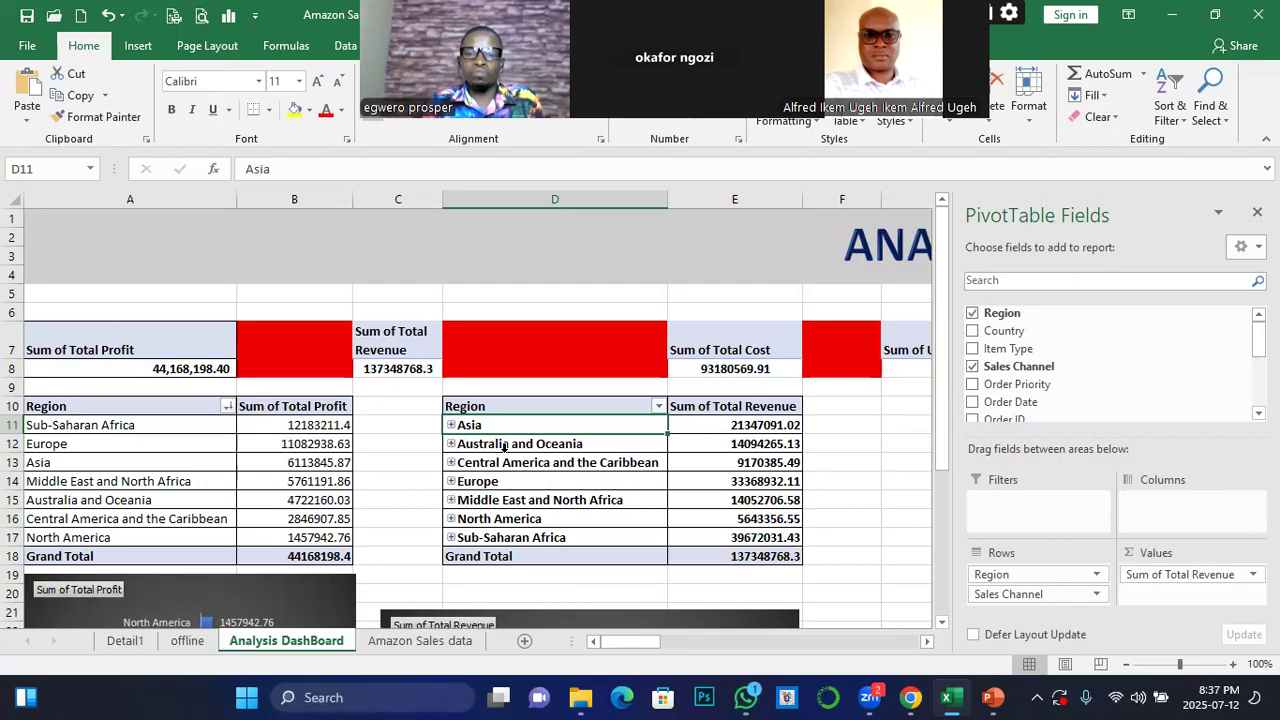
left_click(928, 642)
left_click(928, 643)
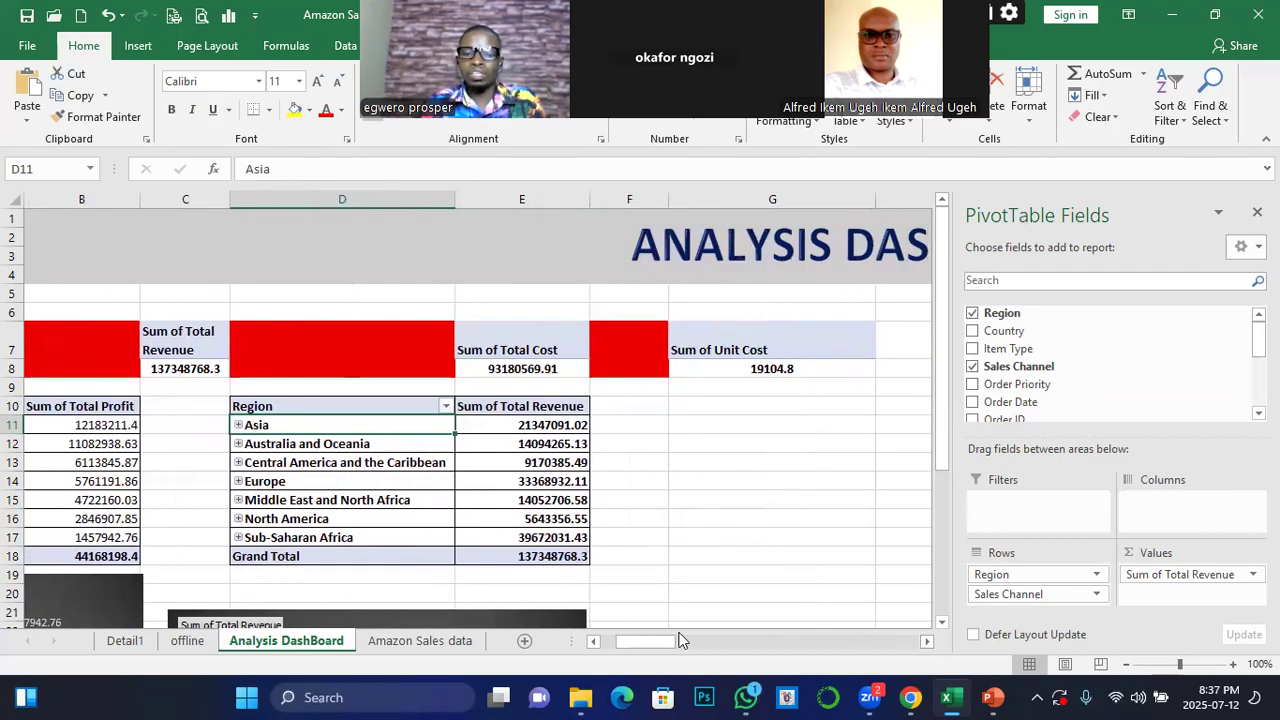
left_click_drag(656, 641, 624, 645)
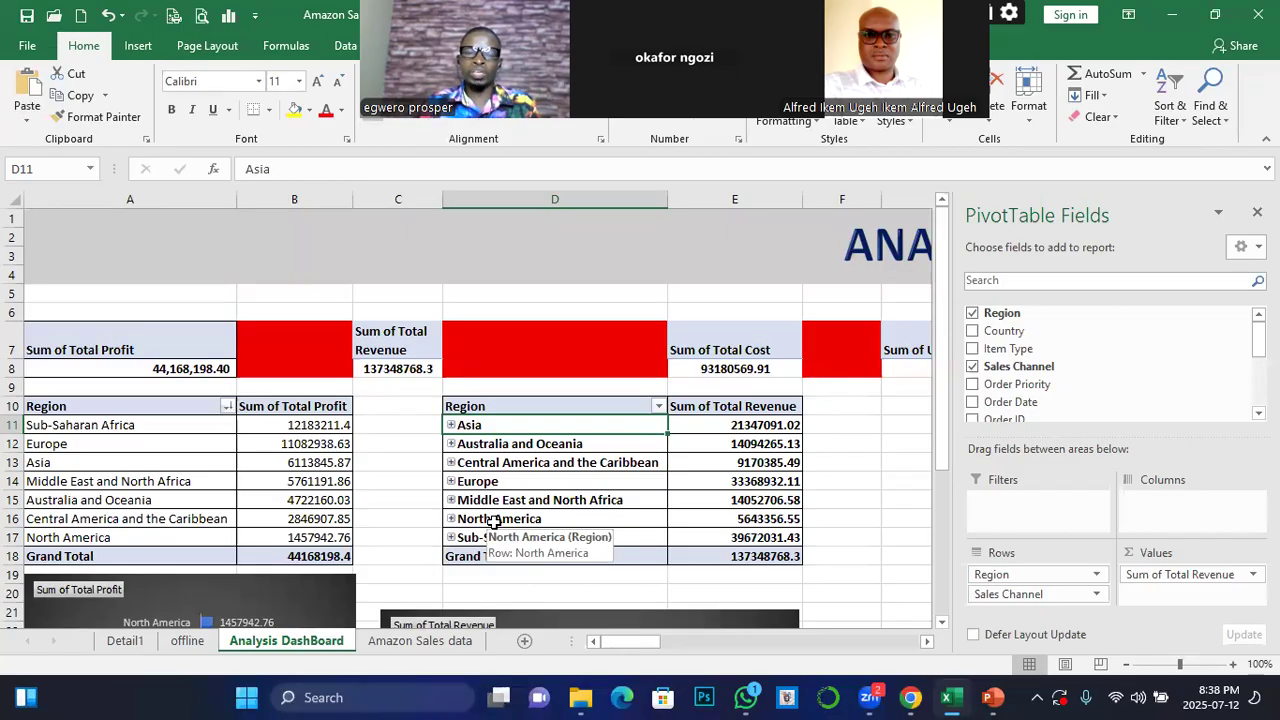
Examine the total profit bar chart and total revenue pie chart, comparing them with the regional pivot tables they are based on
scroll(503, 536, "down", 2)
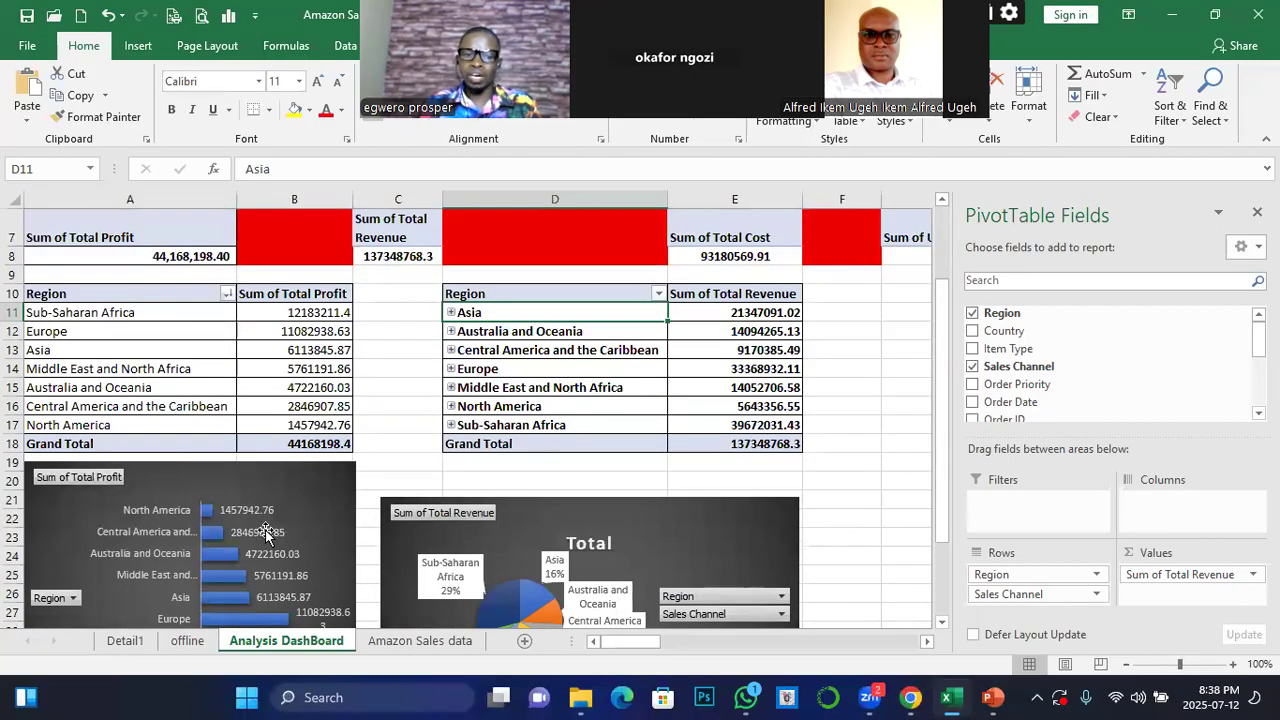
scroll(204, 512, "down", 1)
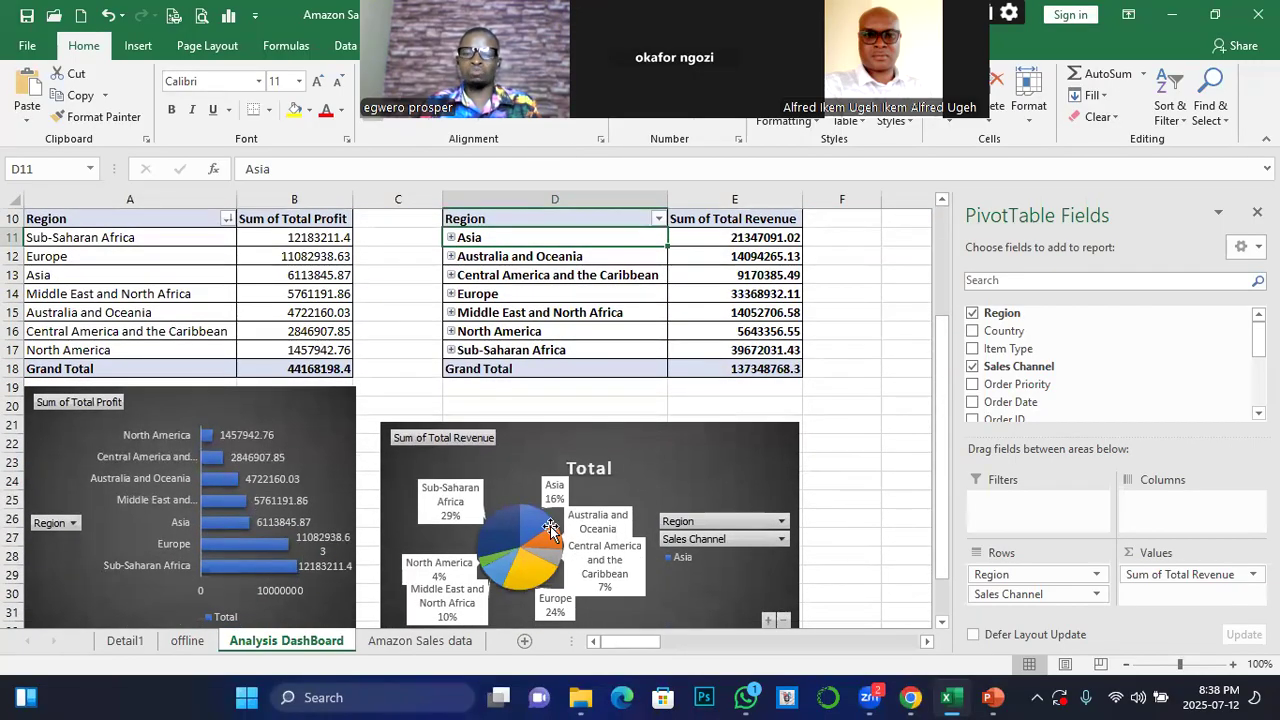
mouse_move(555, 527)
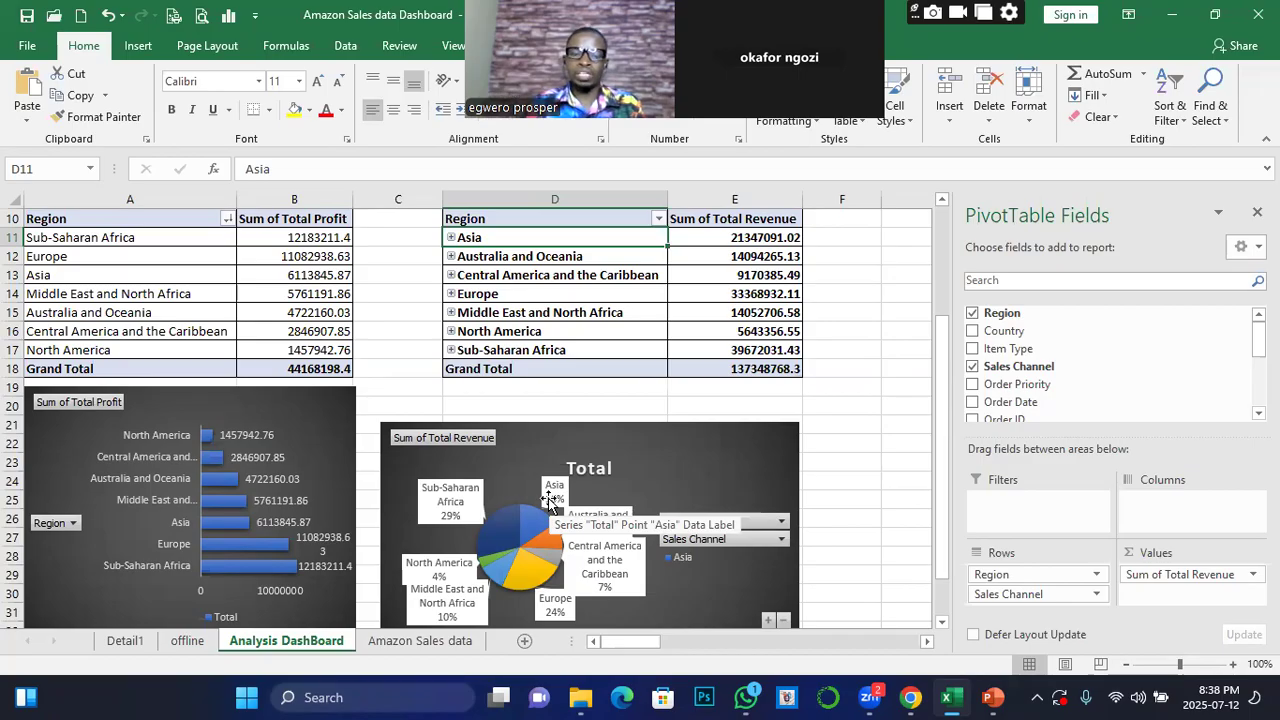
scroll(216, 459, "down", 1)
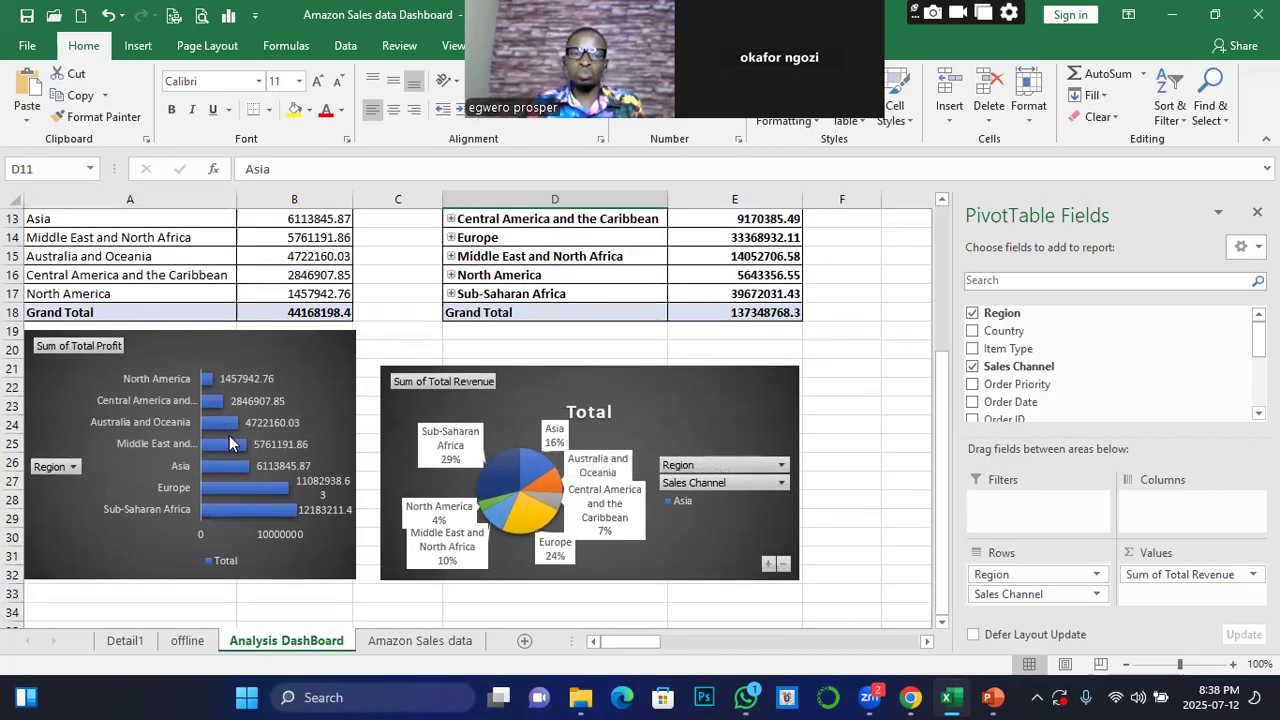
mouse_move(251, 463)
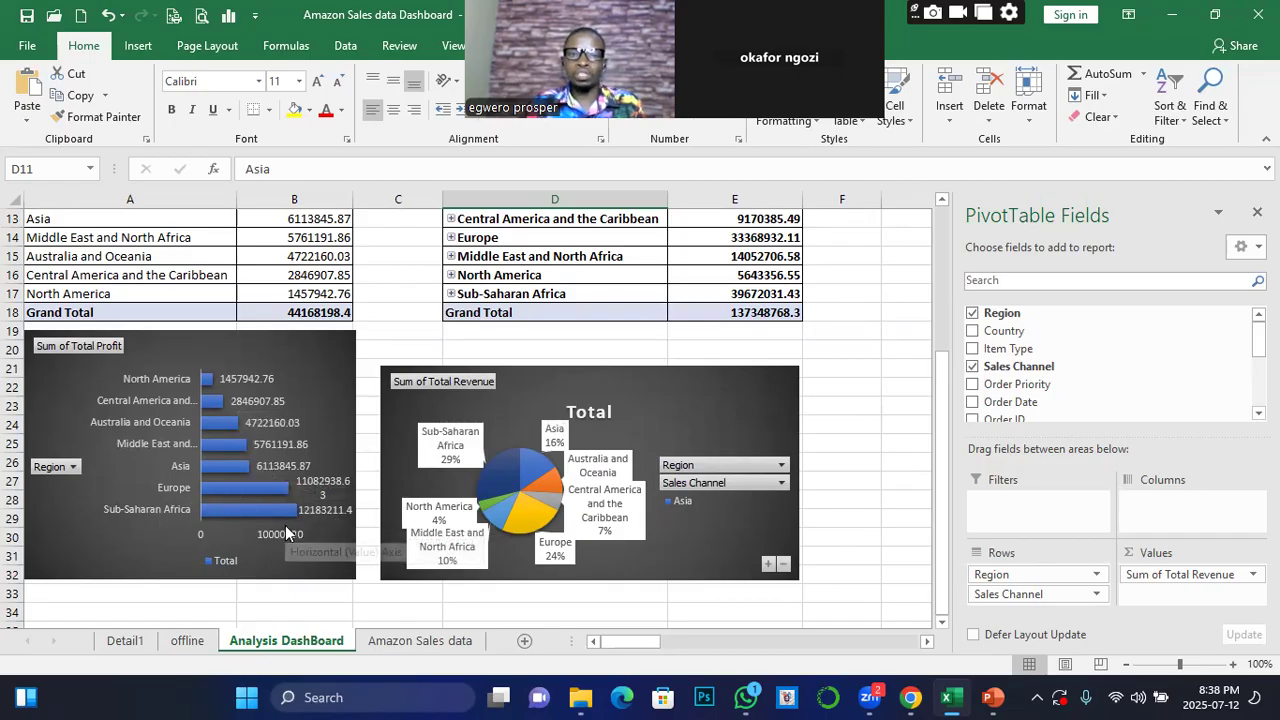
scroll(405, 481, "up", 2)
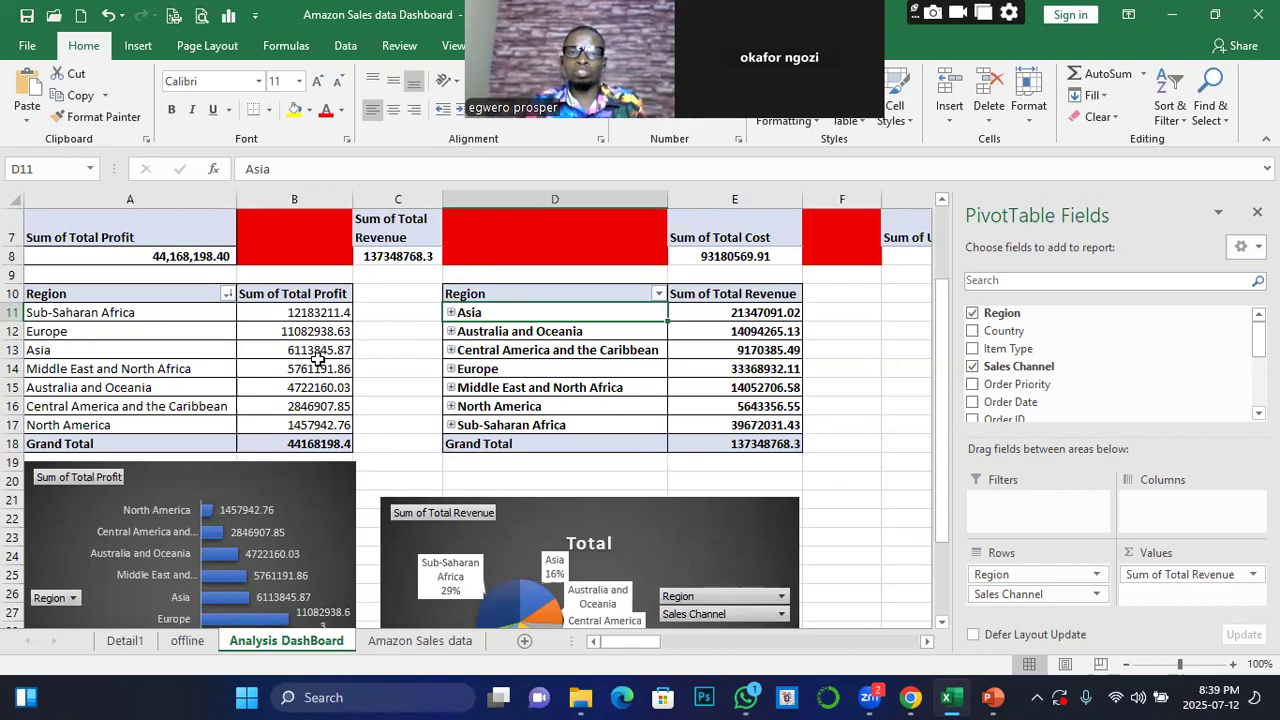
scroll(446, 396, "up", 2)
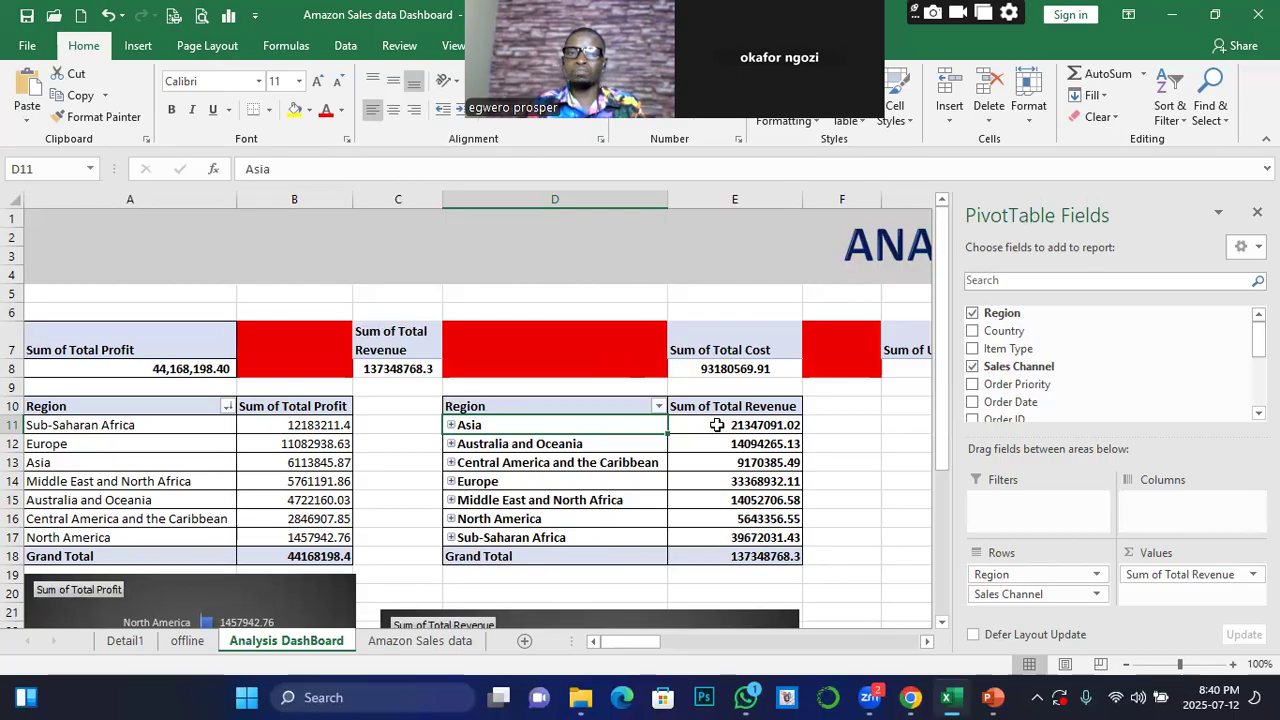
mouse_move(730, 482)
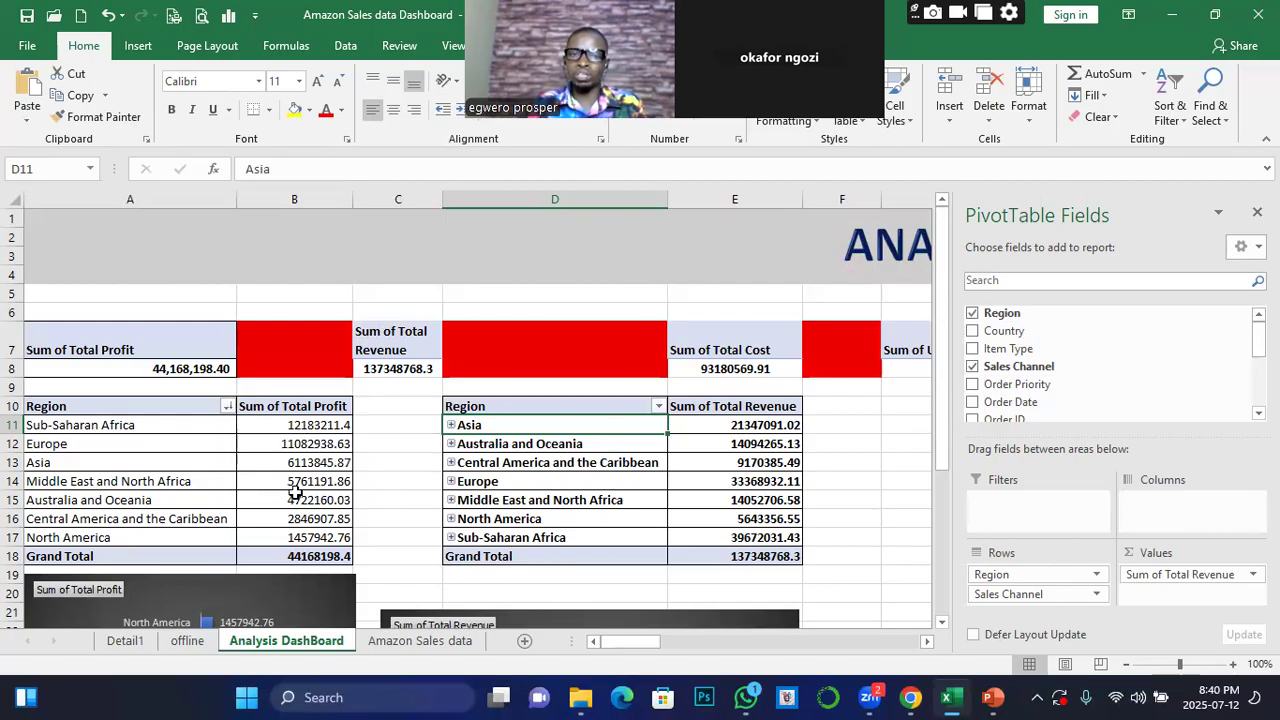
mouse_move(287, 462)
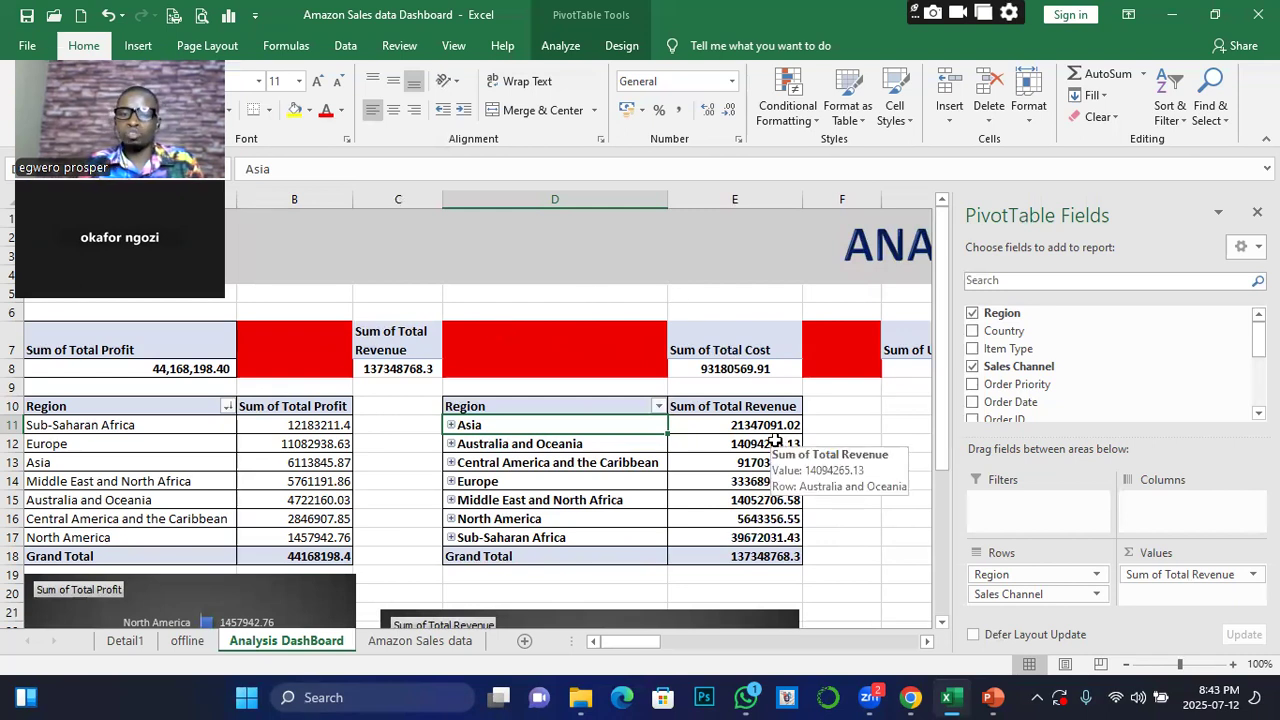
Insert a Sales Channel slicer for the regional total revenue pivot table
left_click(761, 428)
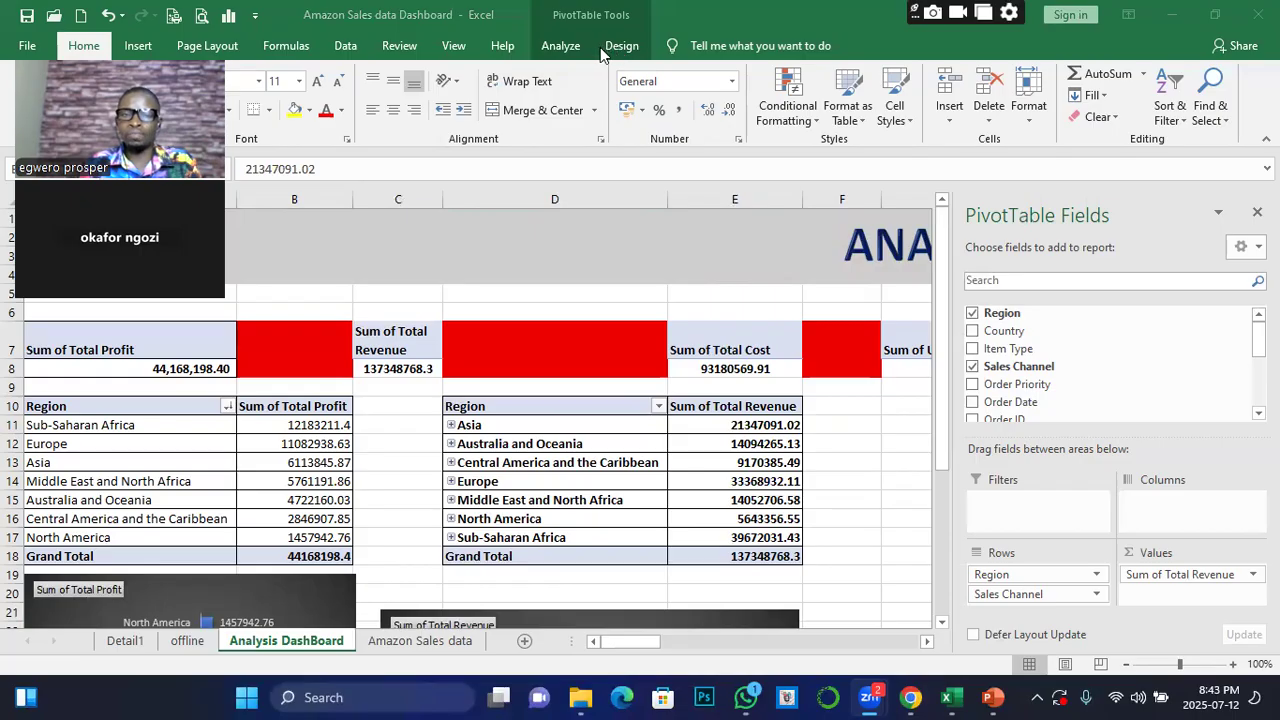
left_click(886, 443)
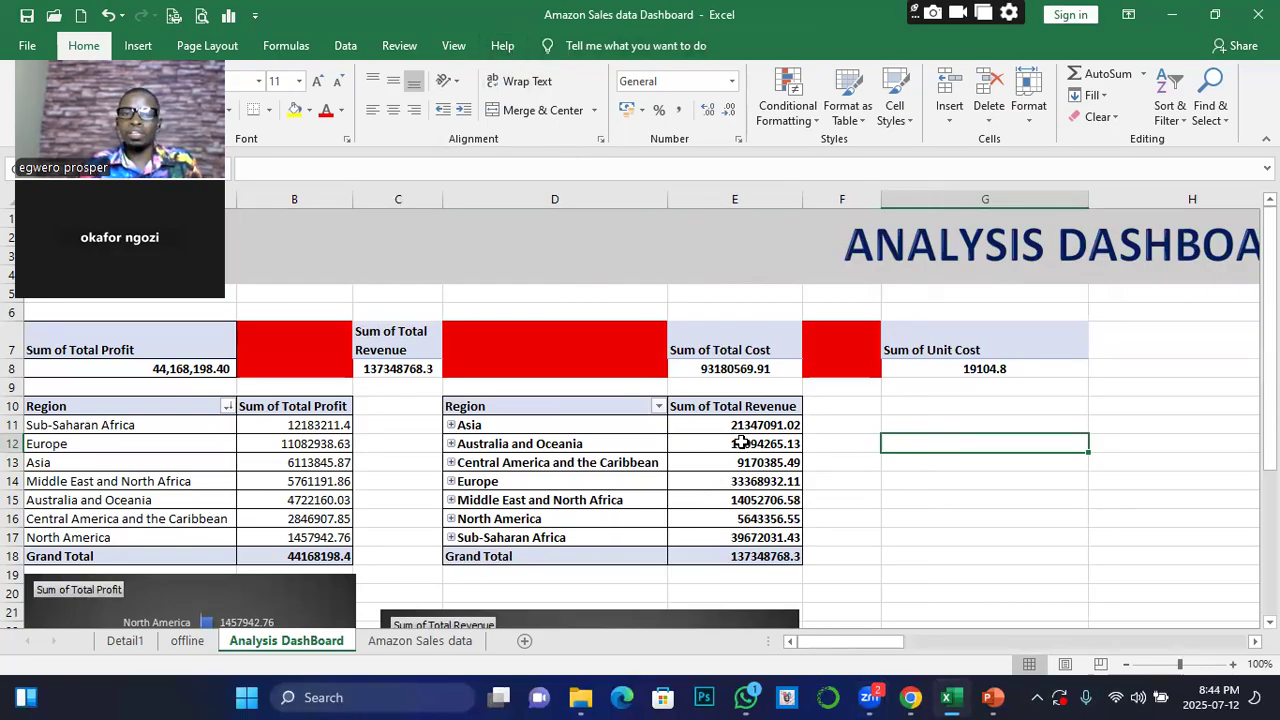
left_click(740, 443)
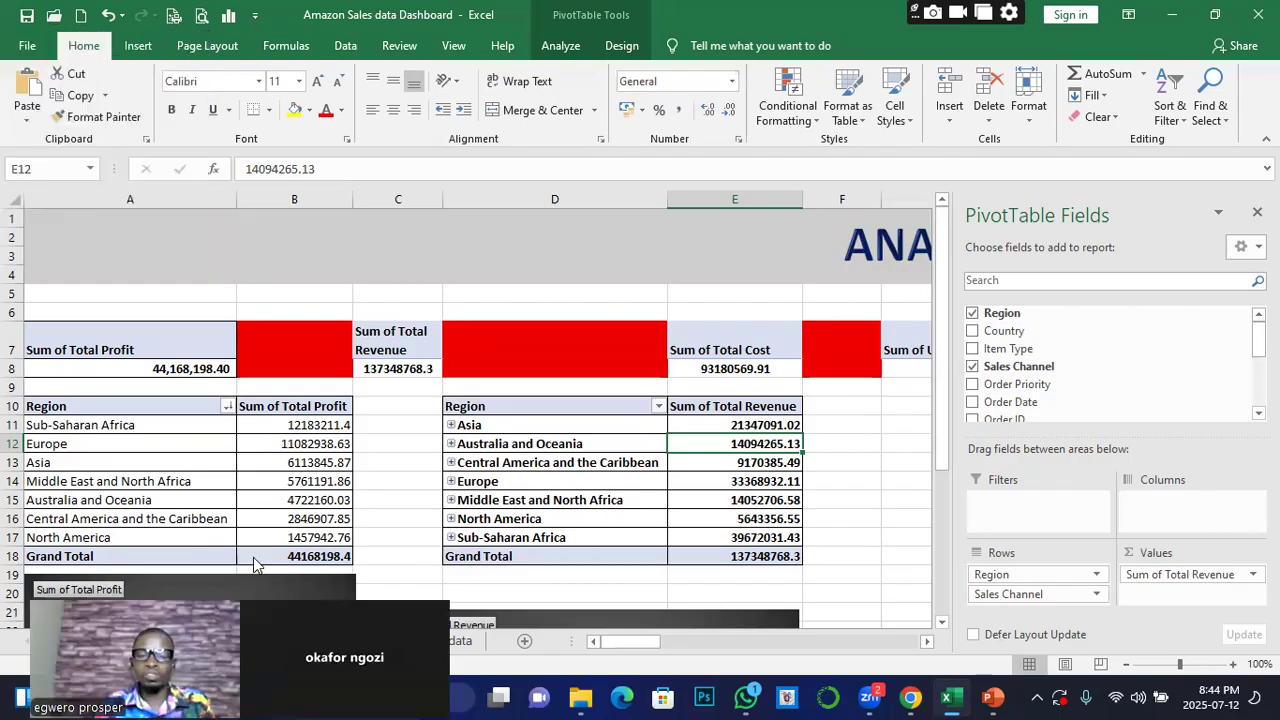
left_click(560, 46)
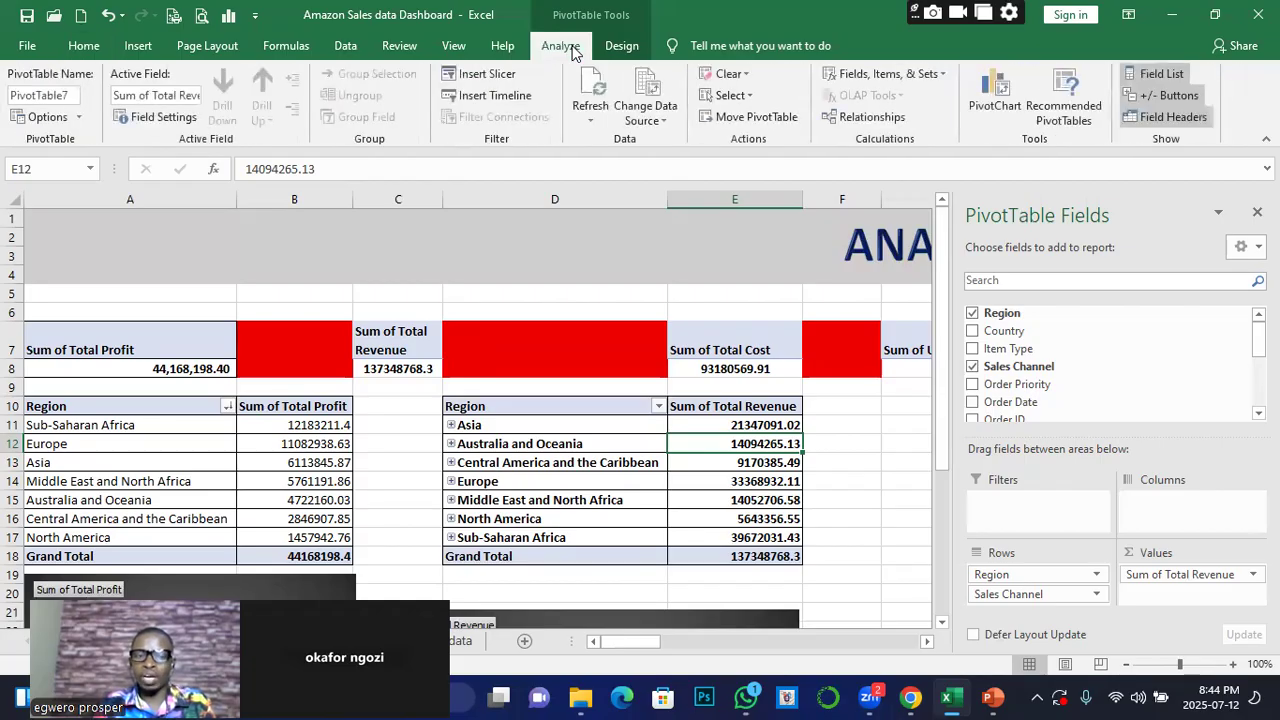
left_click(485, 78)
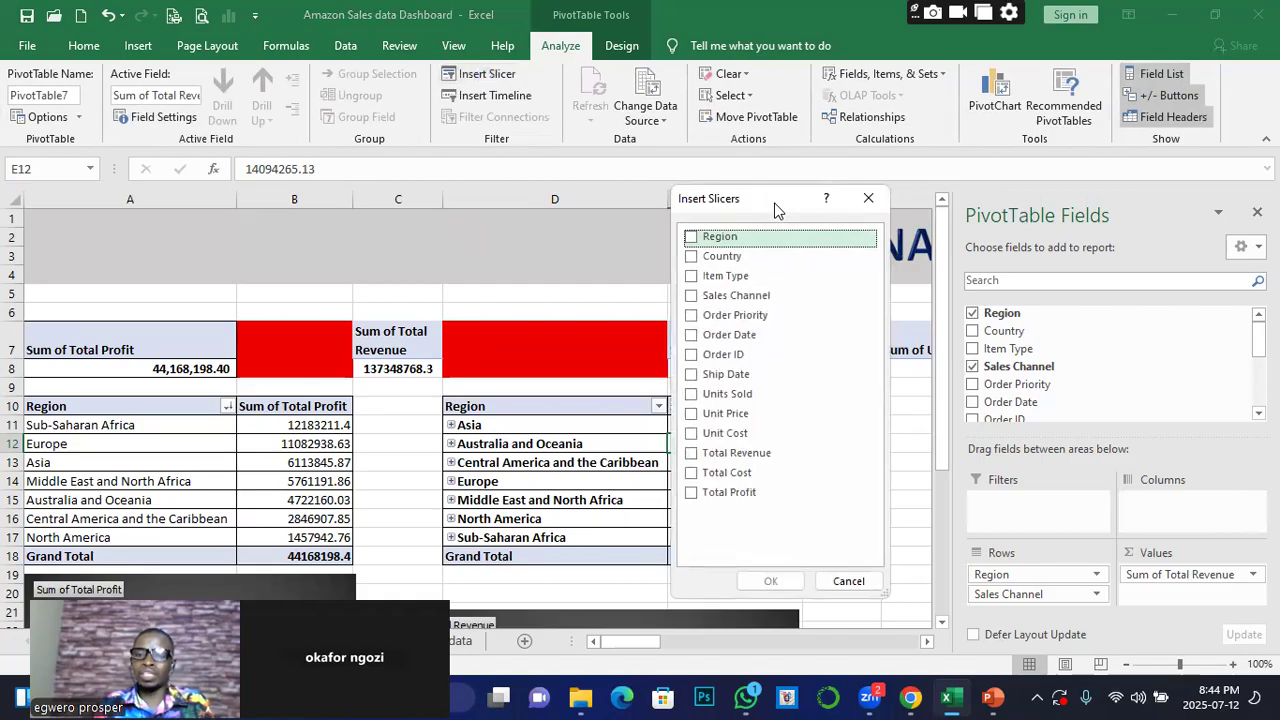
left_click_drag(777, 210, 1087, 98)
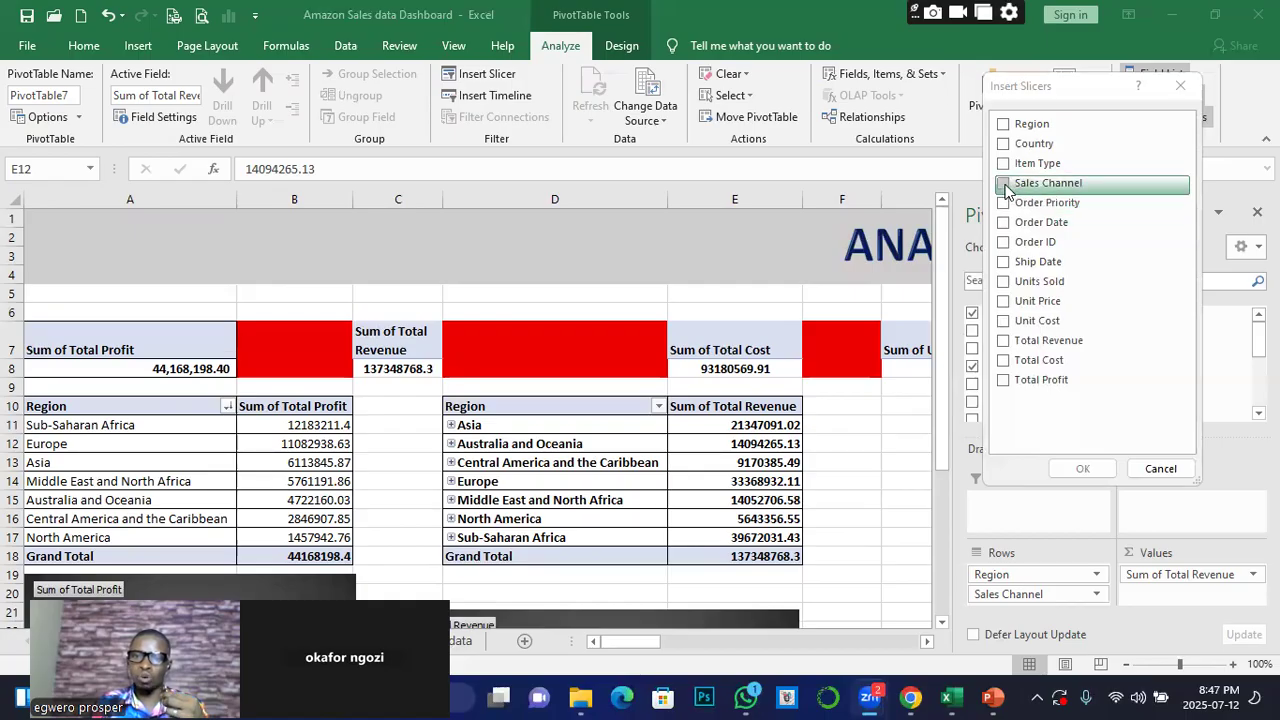
left_click(1004, 184)
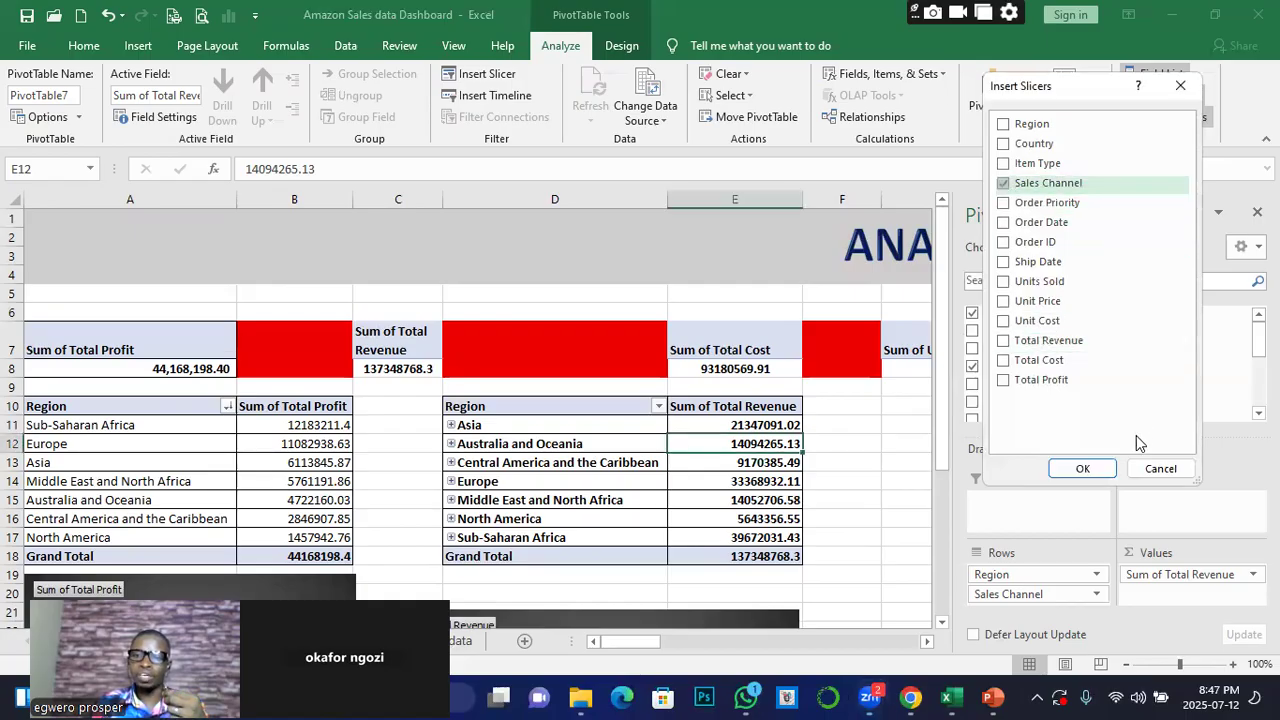
left_click(1091, 468)
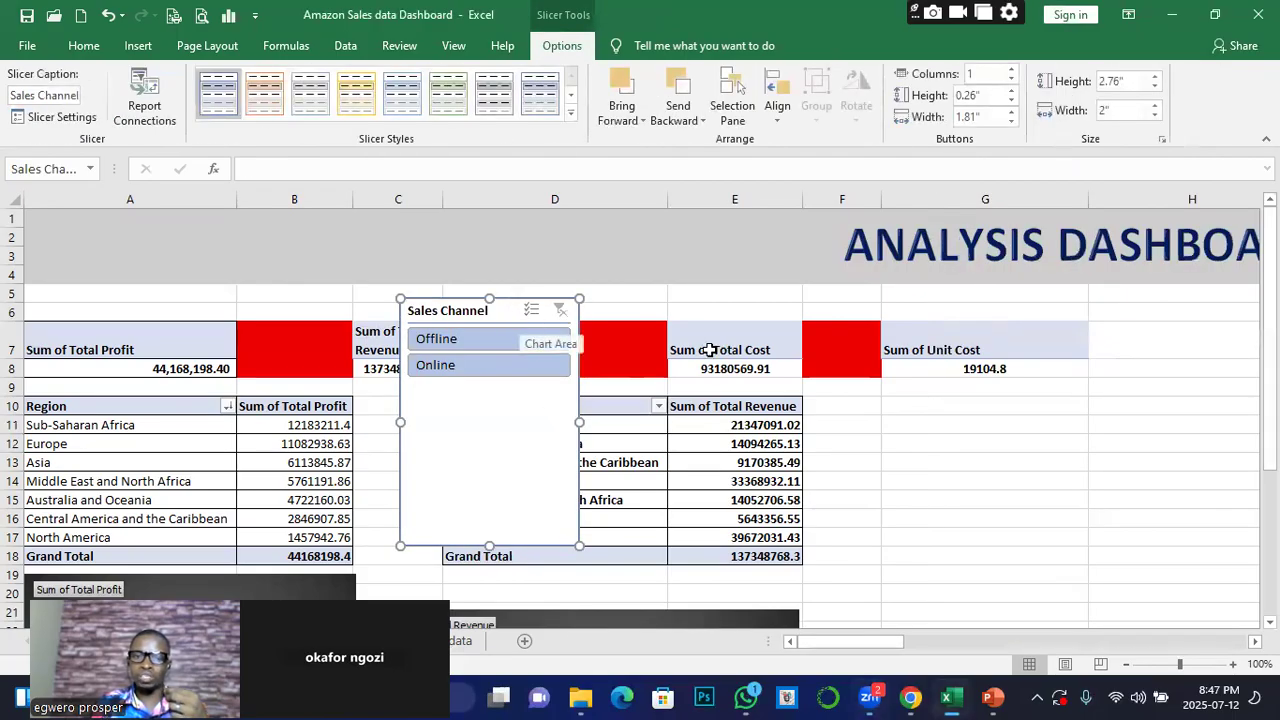
Place the Sales Channel slicer beside the revenue pivot table and shorten it to about 0.94" high around its Offline and Online options
left_click_drag(557, 423, 987, 520)
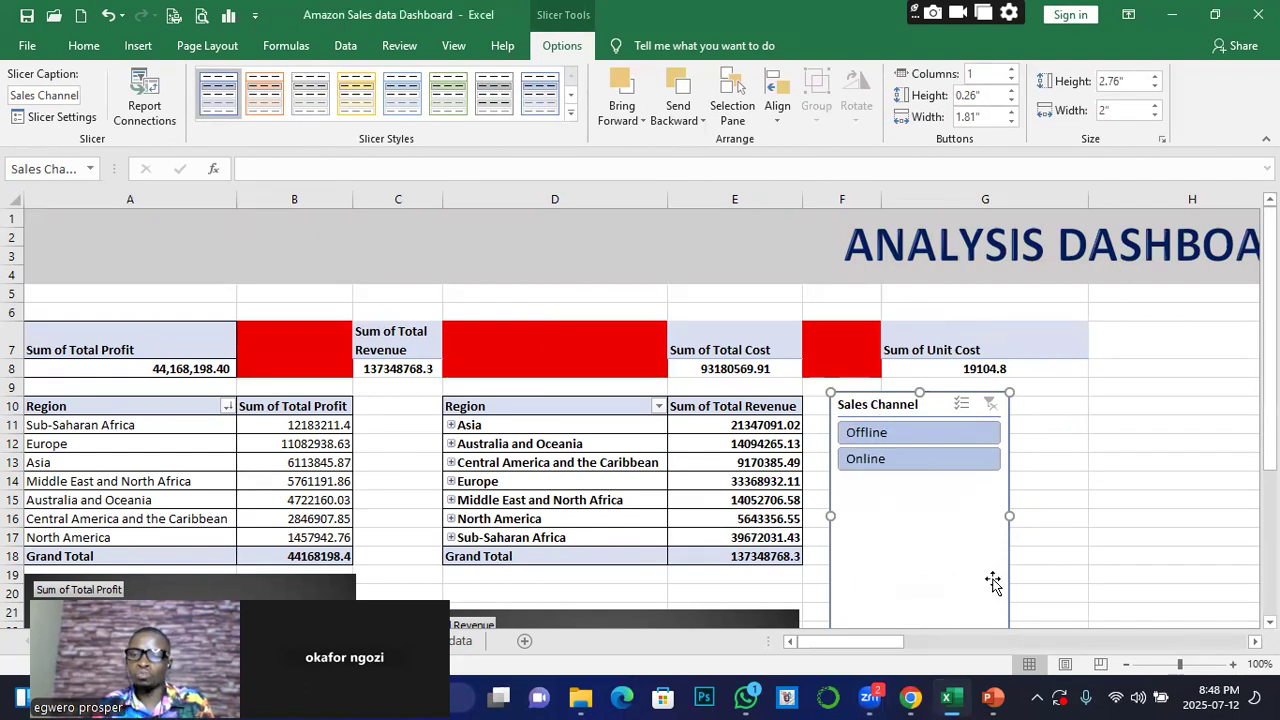
left_click_drag(1270, 355, 1270, 432)
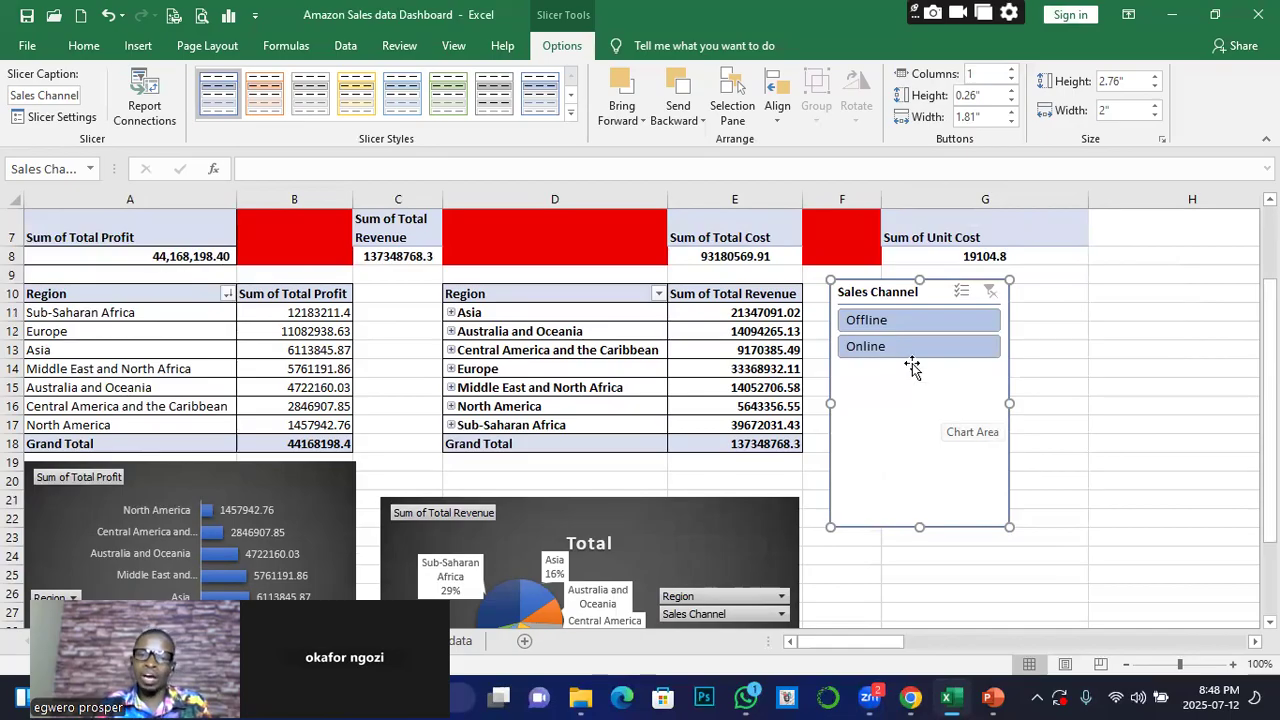
left_click_drag(919, 525, 919, 362)
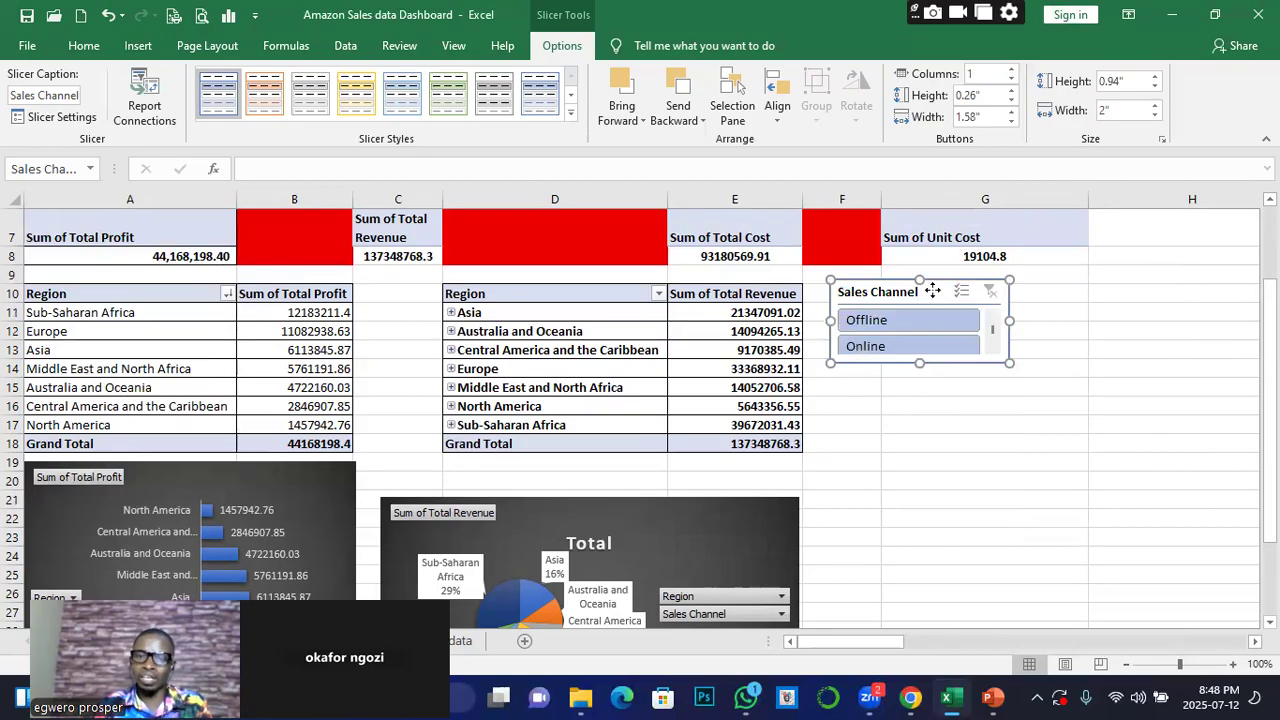
left_click_drag(932, 292, 926, 295)
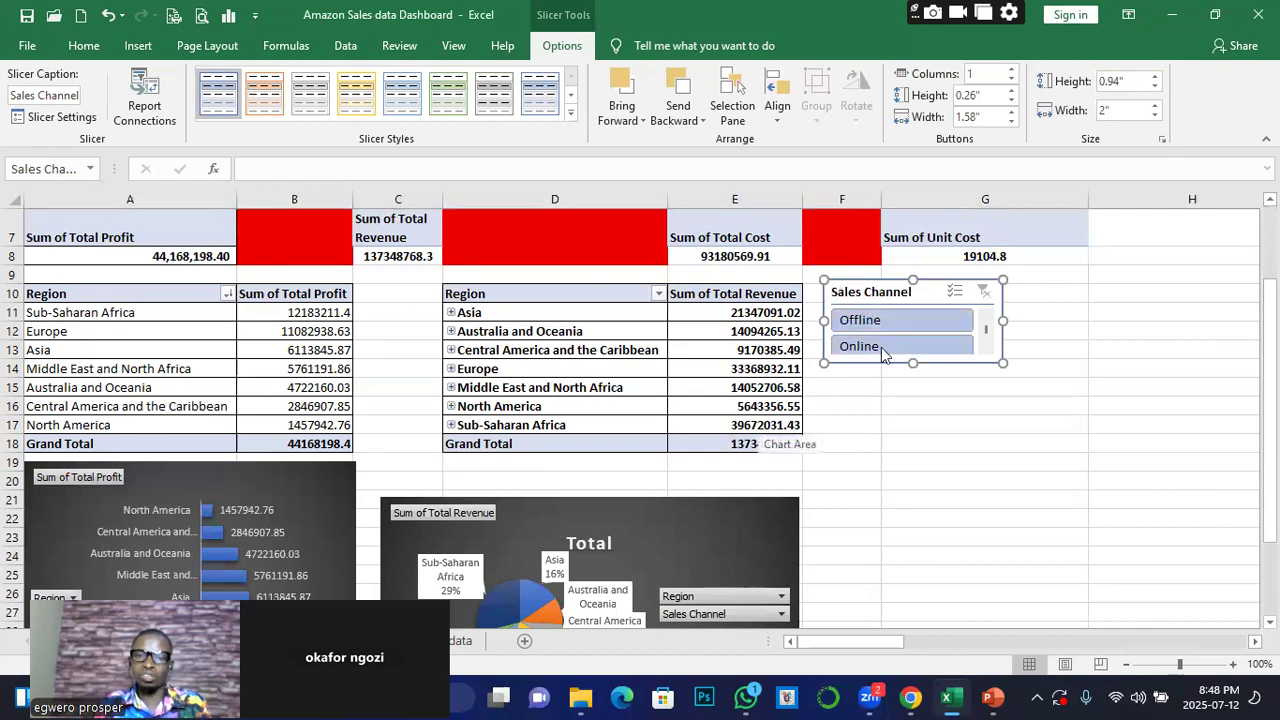
Filter the revenue pivot table by Offline and then by Online with the slicer, comparing the regional revenue for each channel
left_click(870, 321)
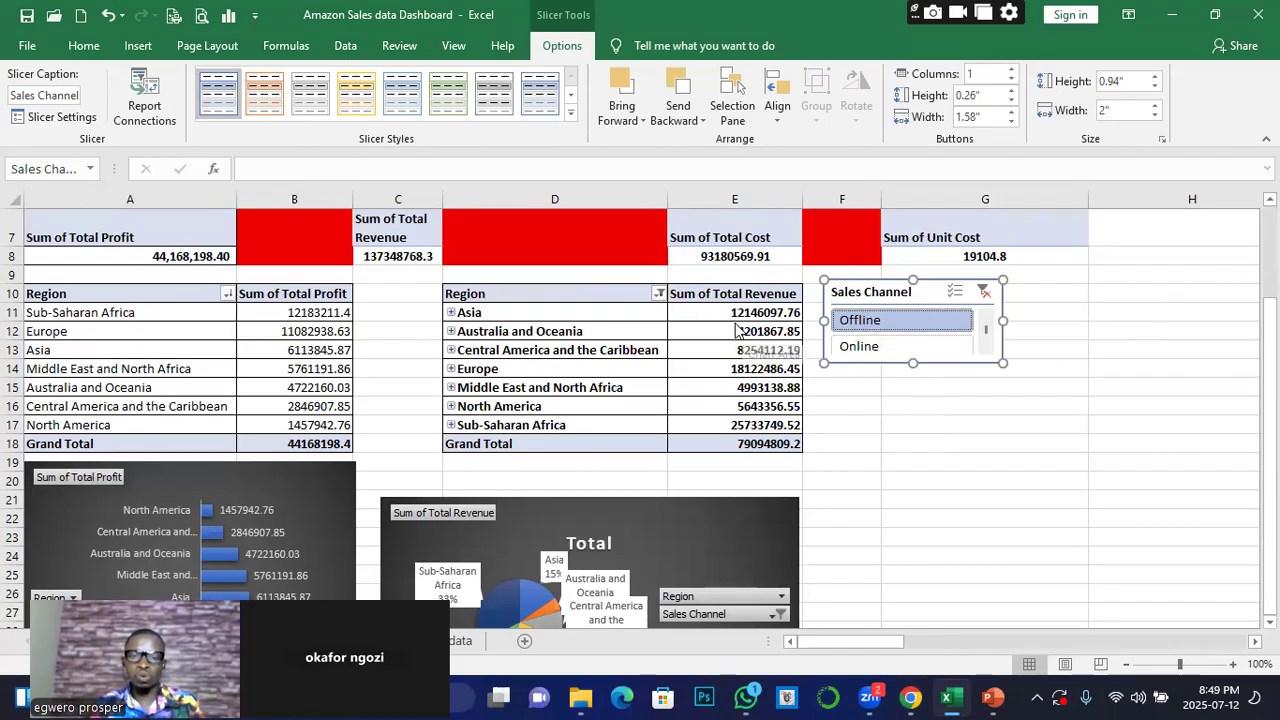
left_click(964, 322)
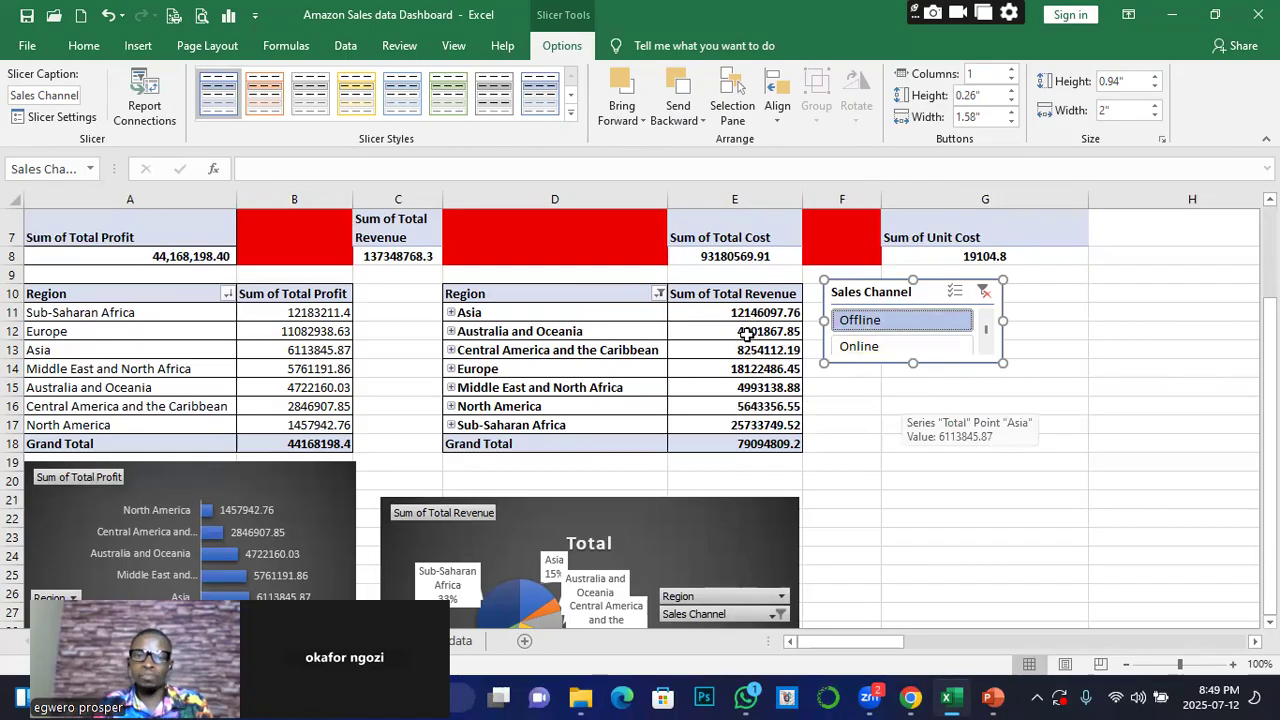
mouse_move(747, 334)
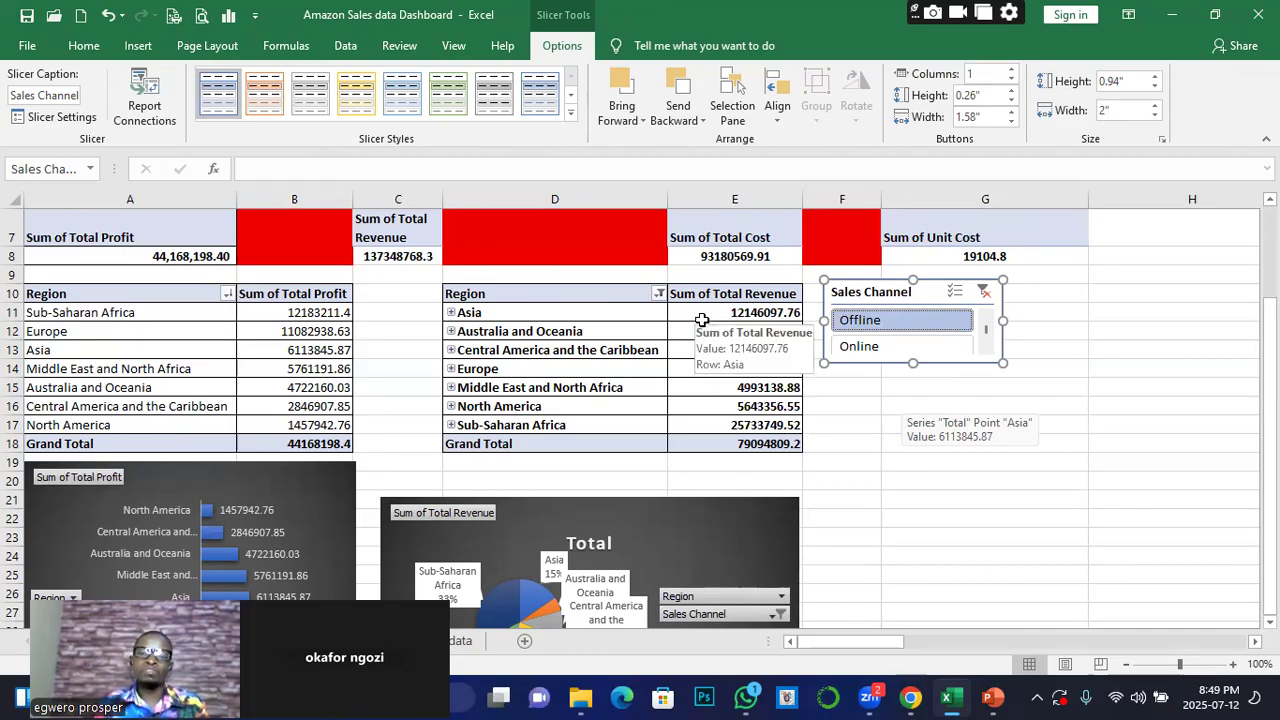
left_click(862, 346)
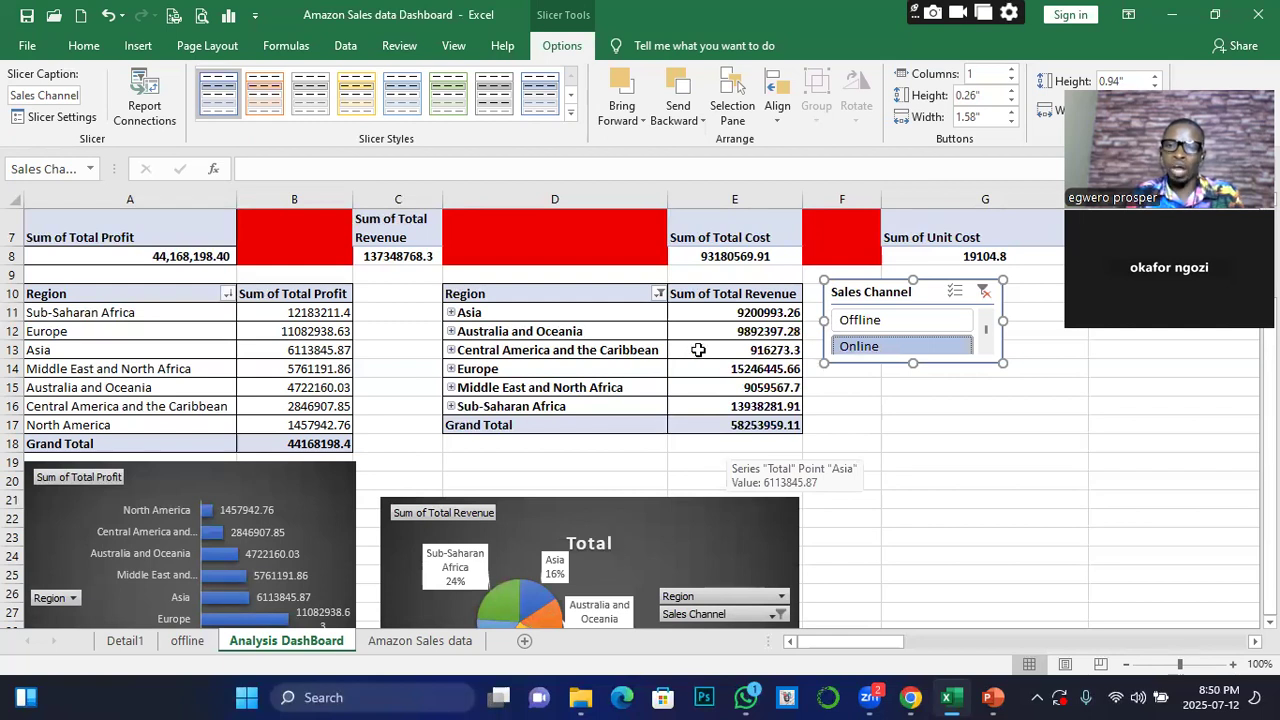
mouse_move(698, 350)
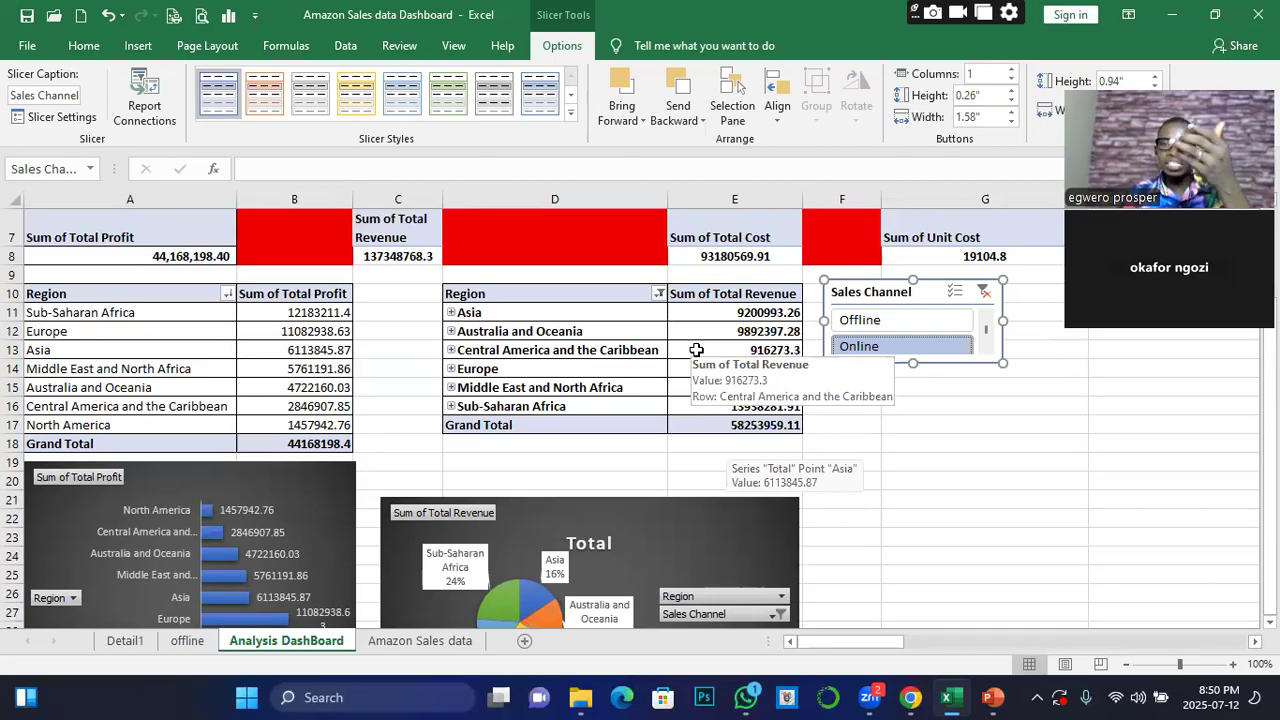
Filter the revenue data to the Offline sales channel and reposition the revenue pie chart just below the pivot table's Grand Total row
left_click(645, 497)
left_click_drag(645, 497, 662, 458)
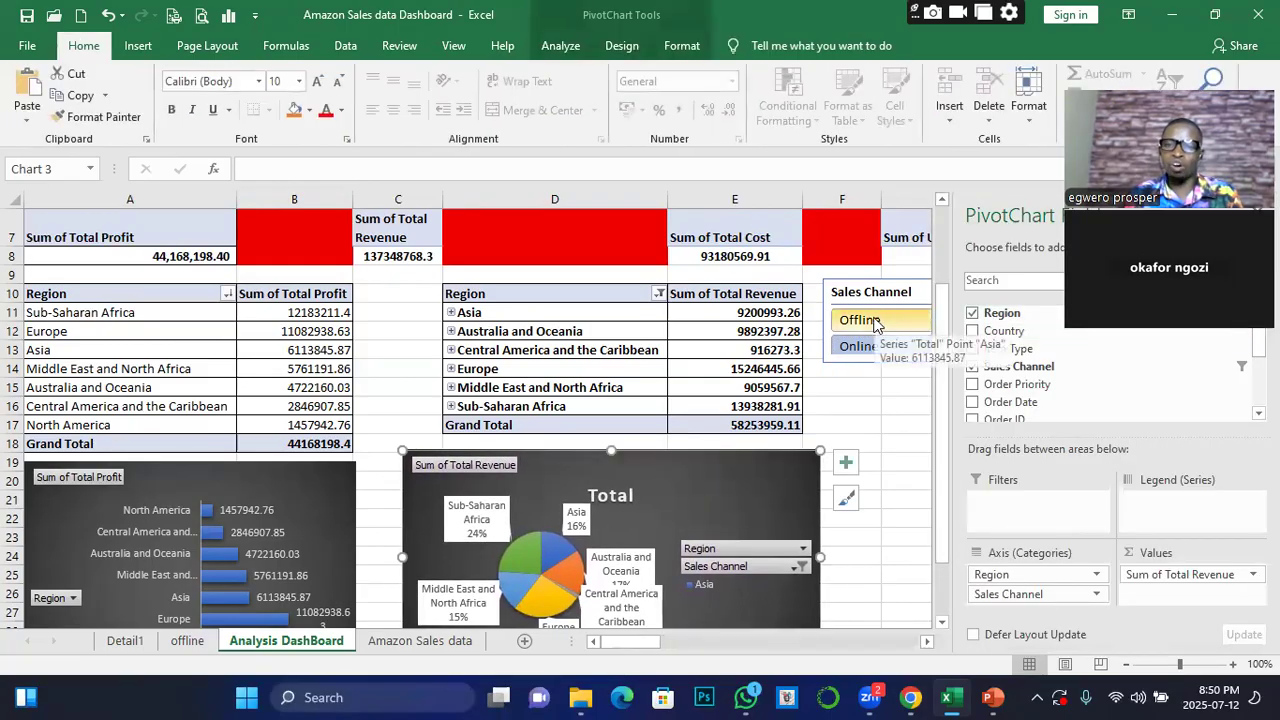
left_click(880, 321)
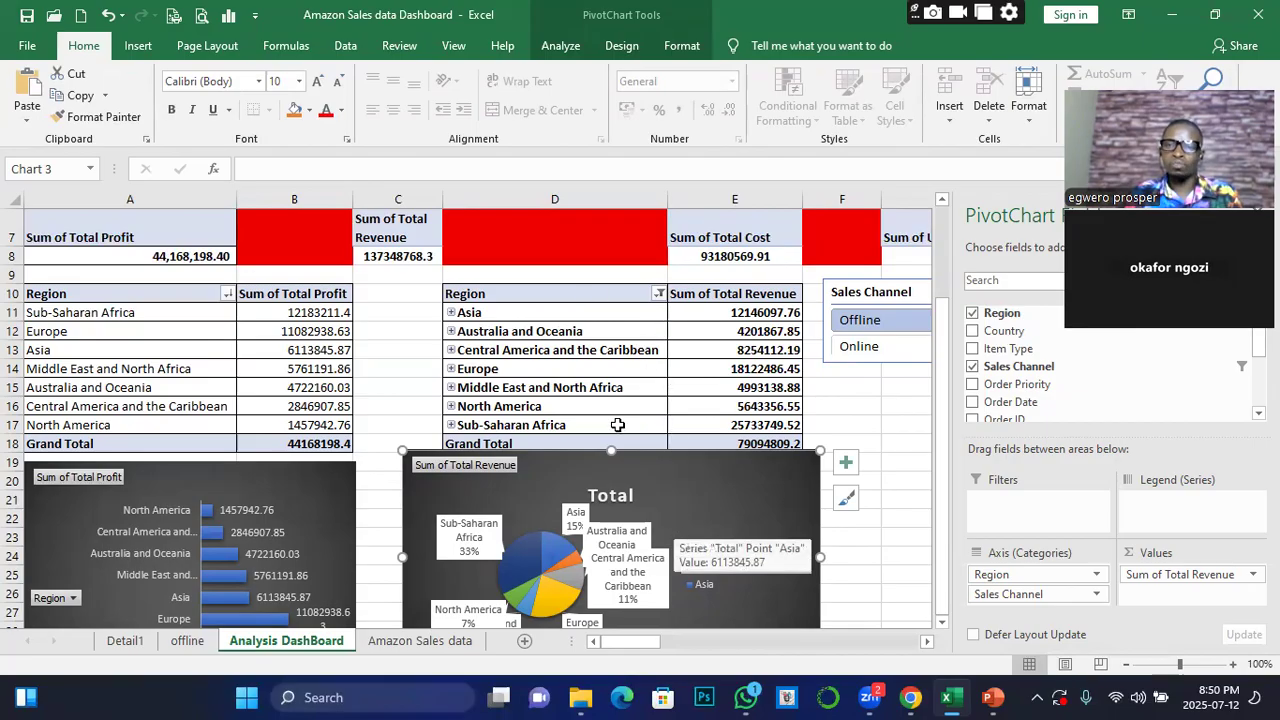
left_click_drag(692, 485, 692, 505)
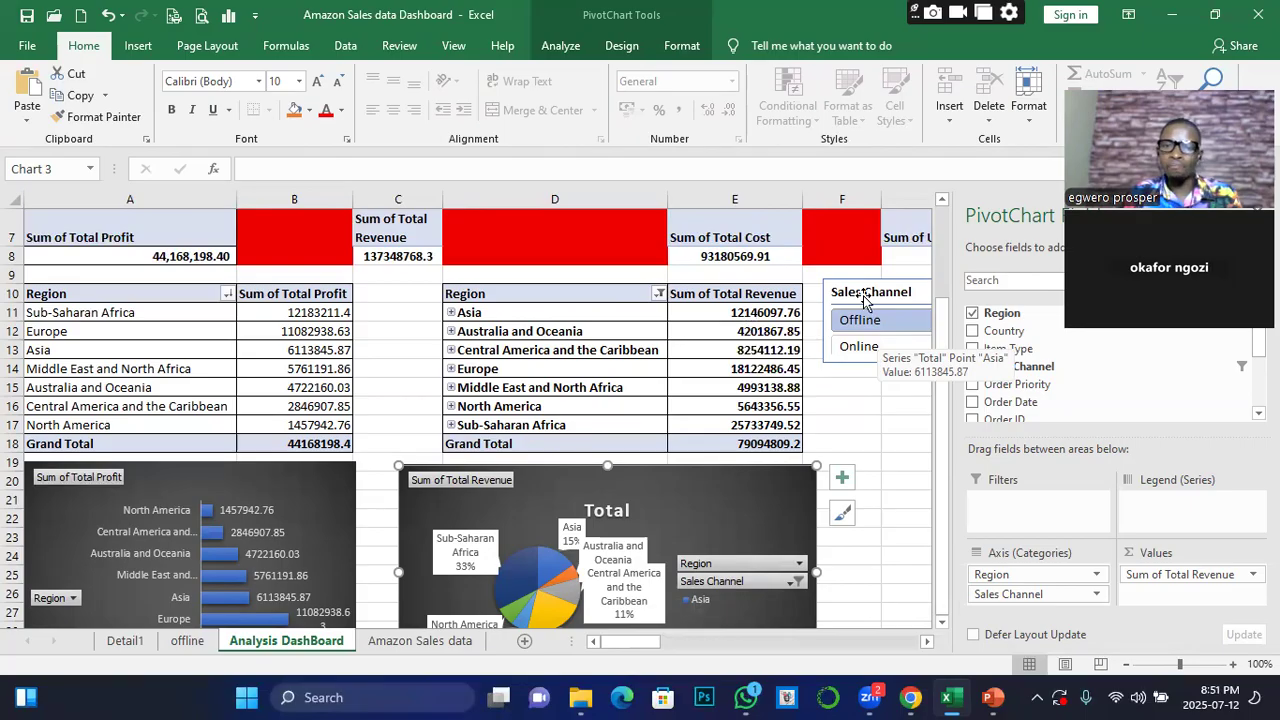
Narrow the PivotChart Fields pane to uncover the whole Sales Channel slicer
left_click_drag(950, 240, 1053, 247)
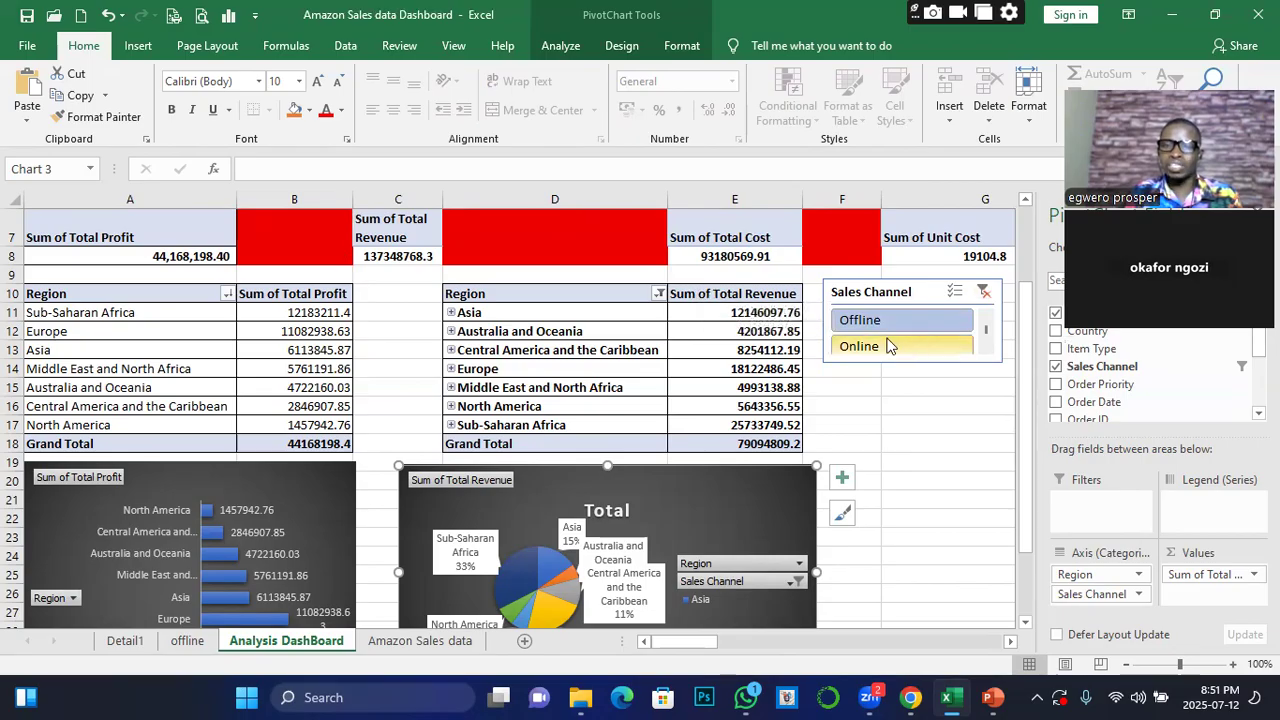
Clear the Sales Channel slicer's filter and open its Report Connections with the list of pivot tables fully in view
left_click(984, 291)
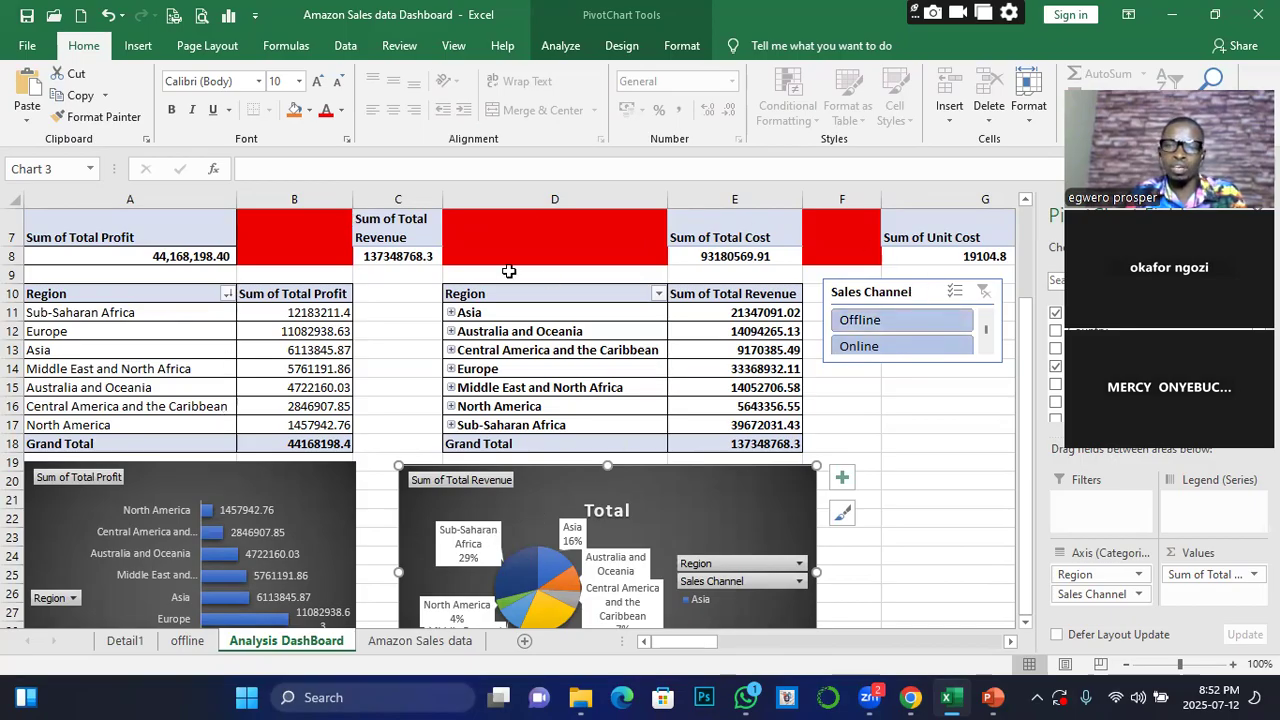
left_click(926, 295)
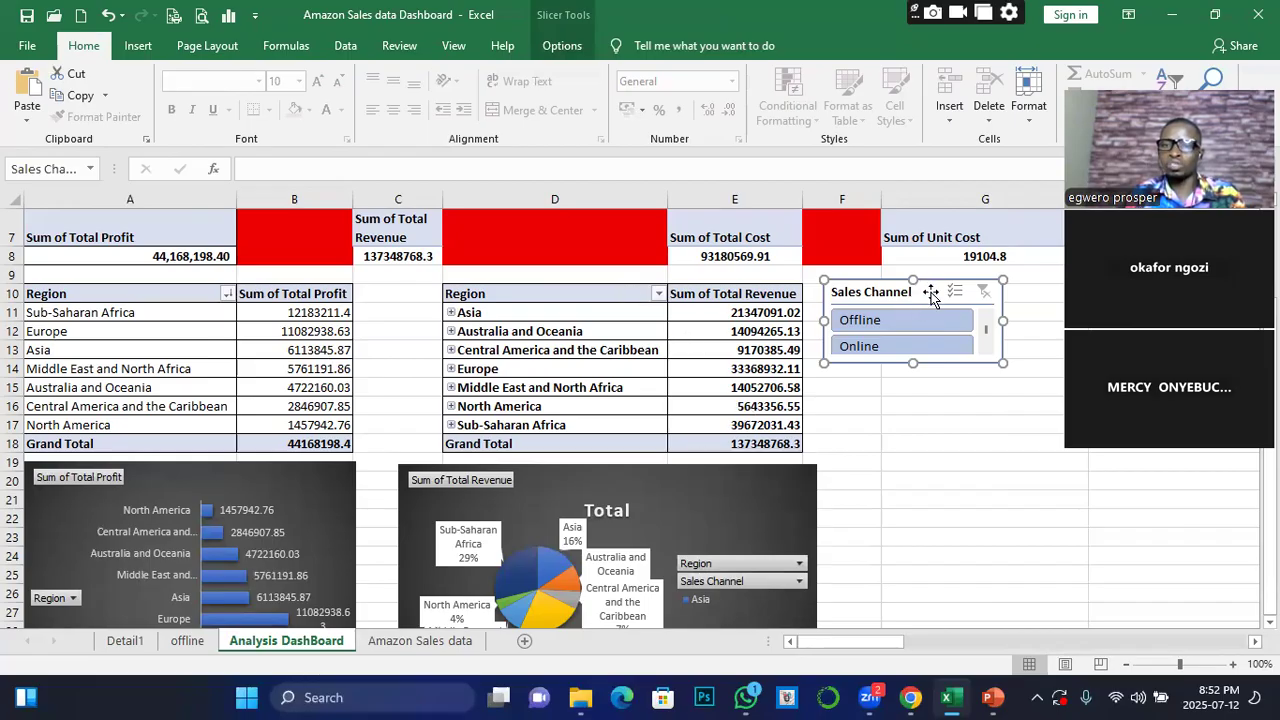
left_click(564, 45)
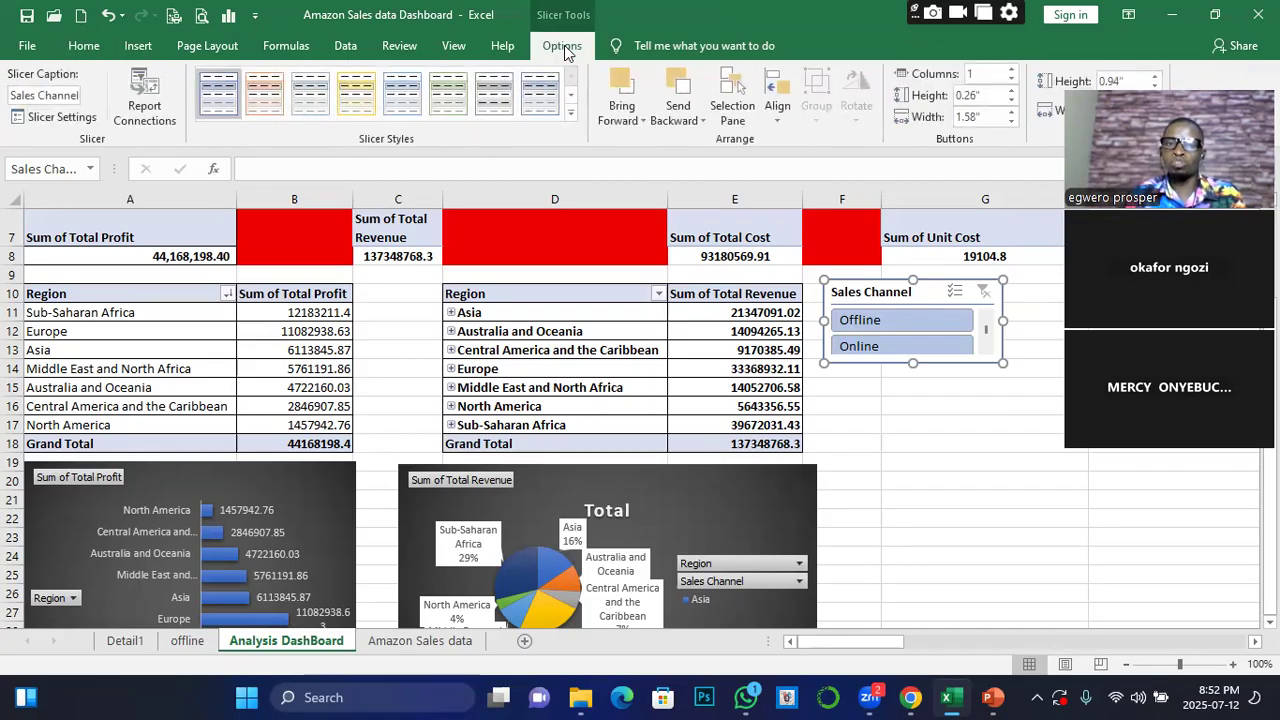
left_click(148, 106)
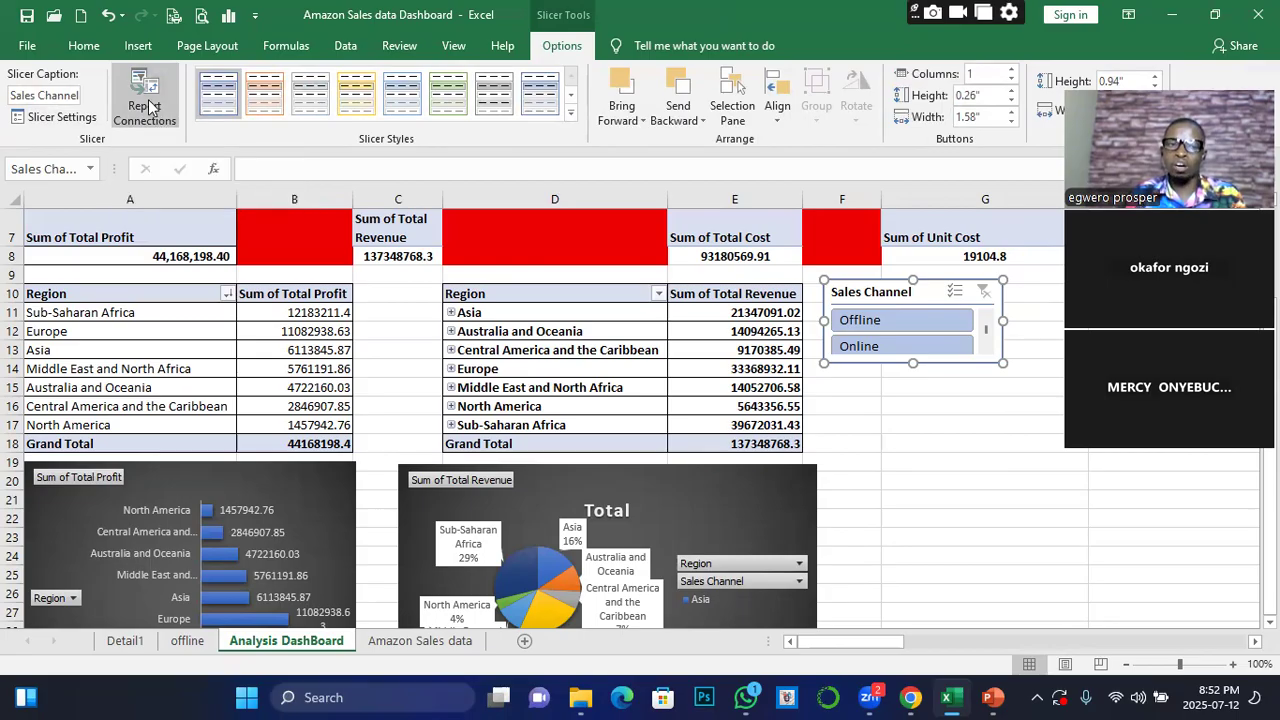
scroll(995, 287, "down", 1)
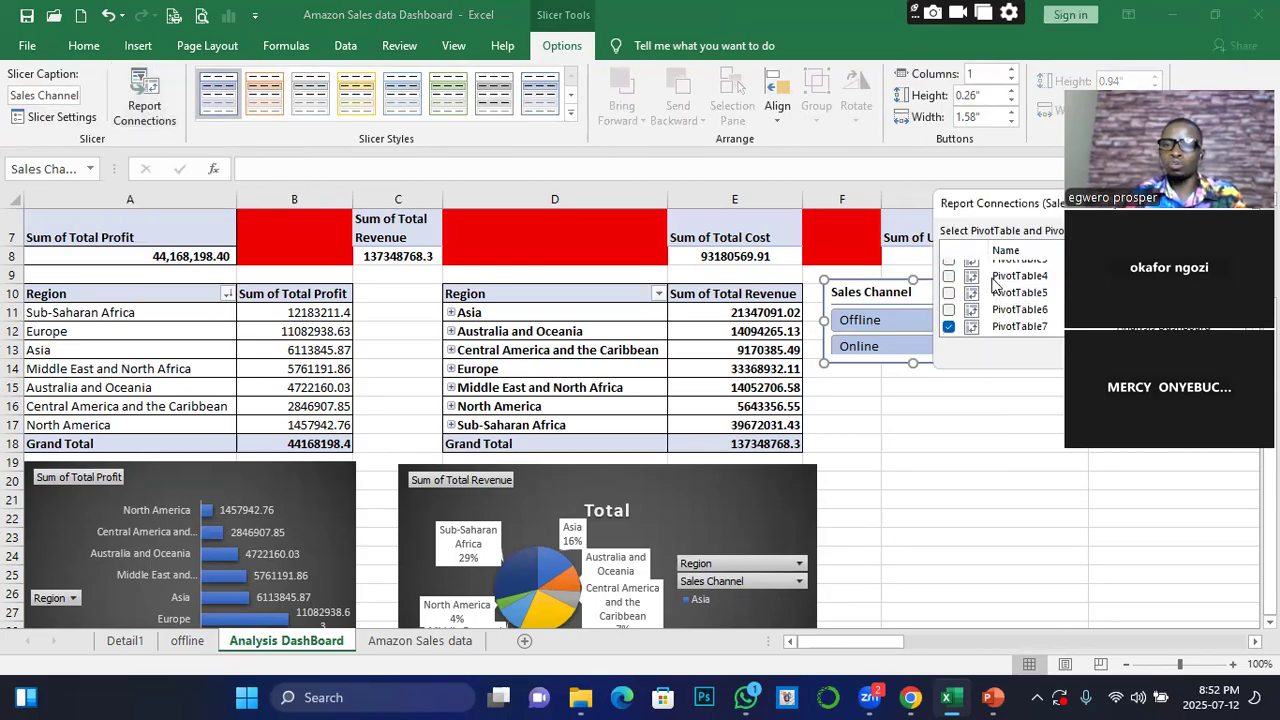
left_click(948, 326)
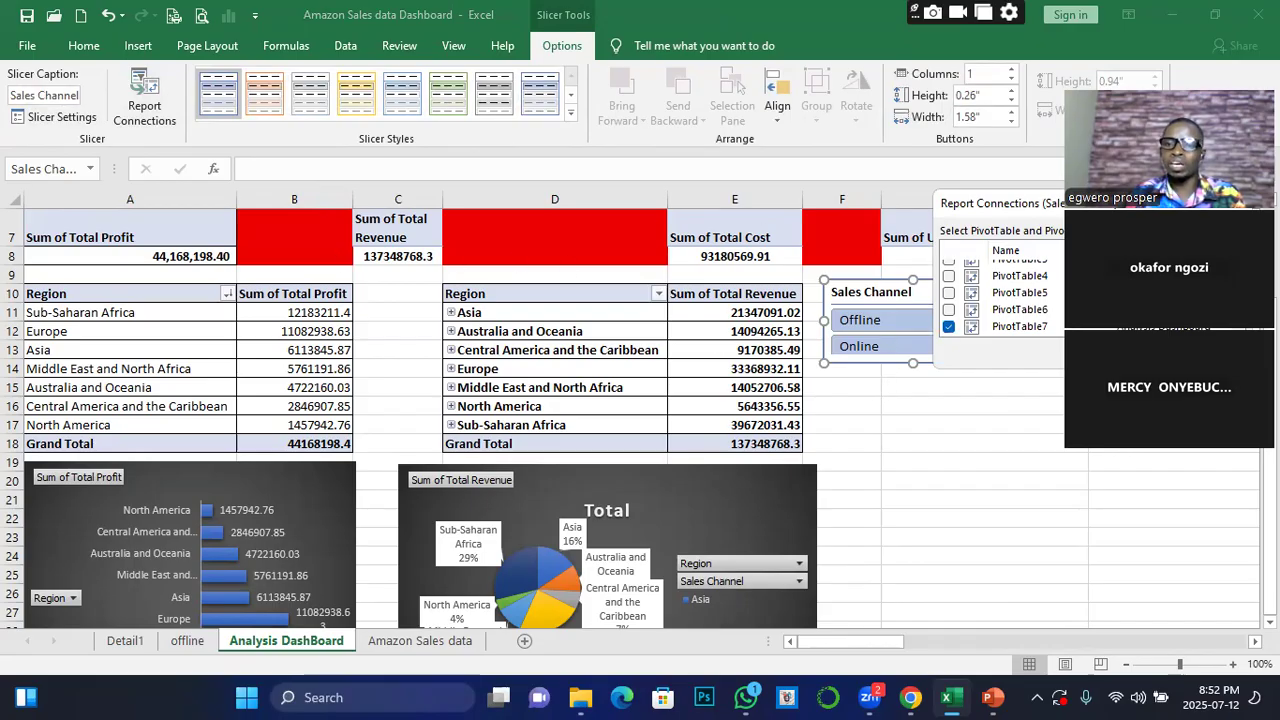
left_click_drag(1157, 210, 1082, 455)
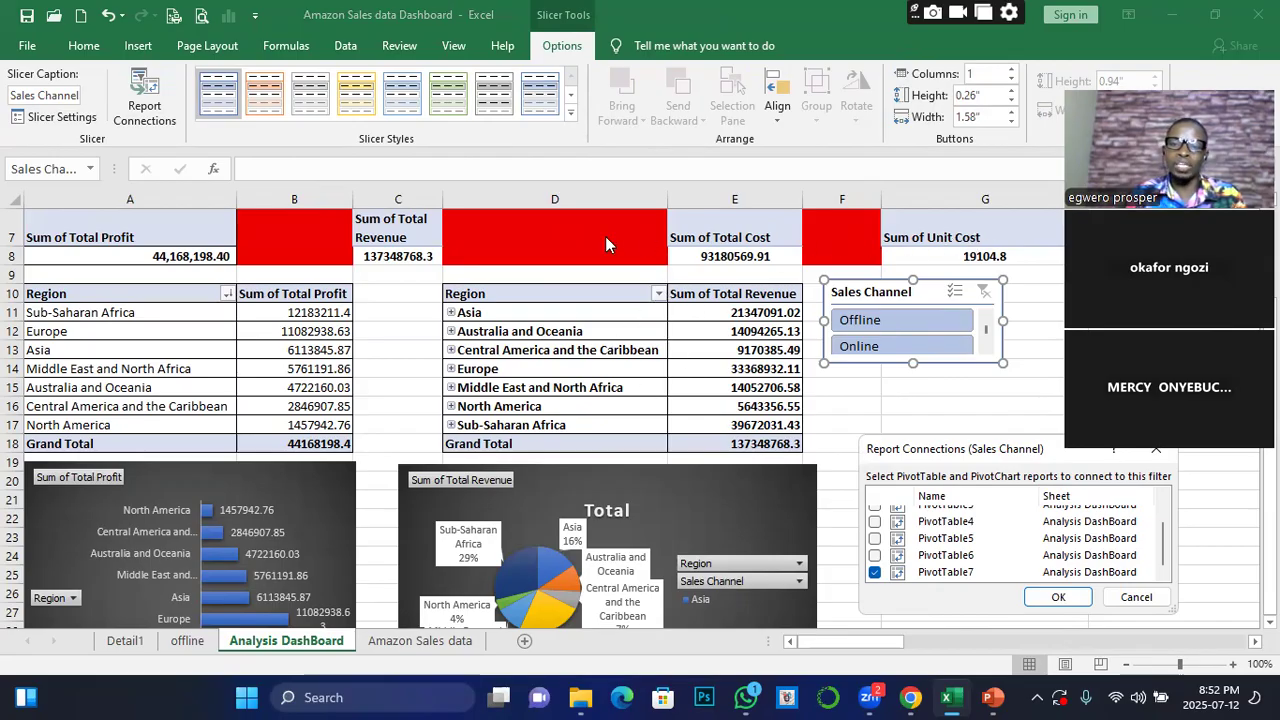
Connect the Sales Channel slicer to PivotTable1 through PivotTable6 in addition to PivotTable7
left_click(876, 556)
left_click(876, 539)
left_click(876, 522)
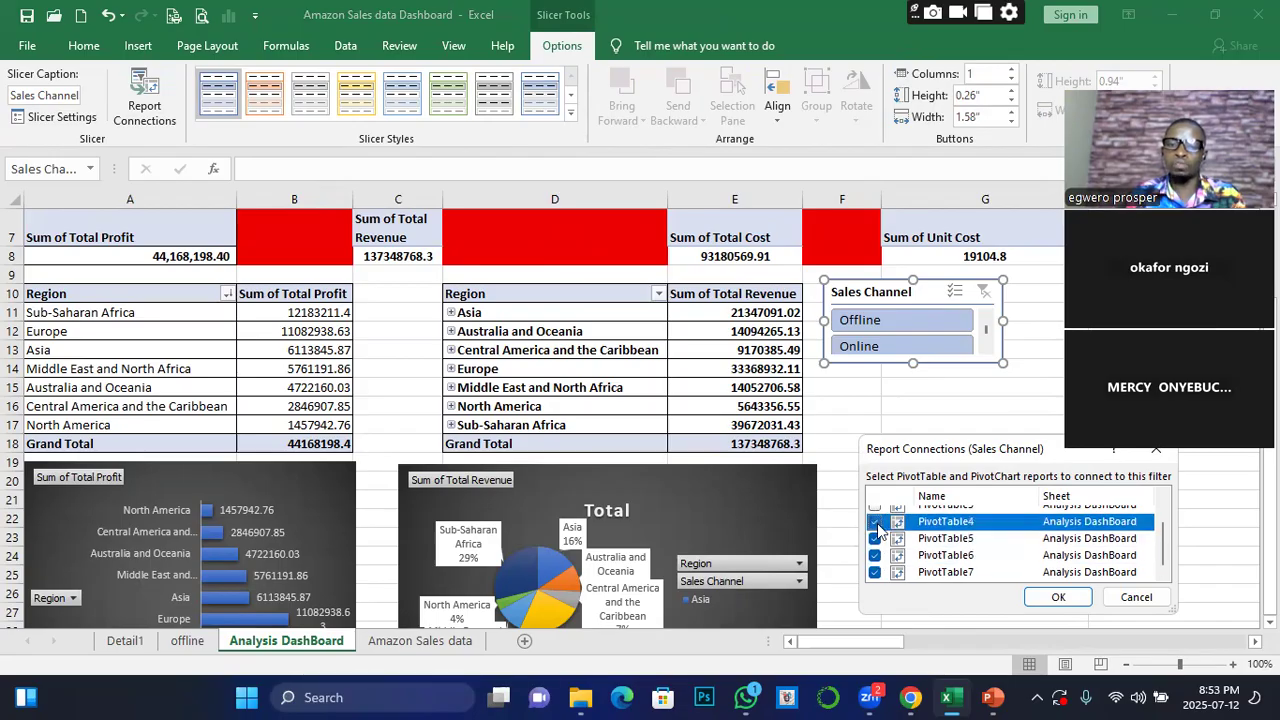
scroll(878, 530, "up", 1)
left_click(876, 547)
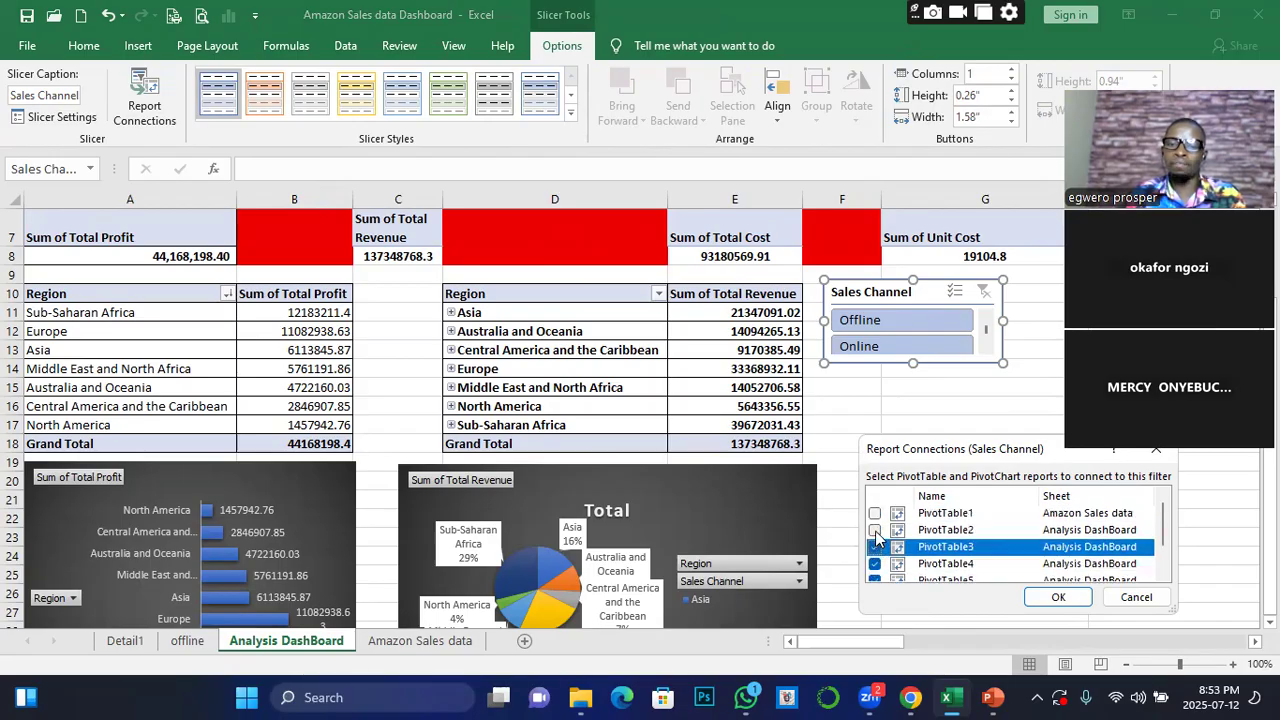
left_click(876, 530)
left_click(875, 513)
scroll(890, 535, "down", 1)
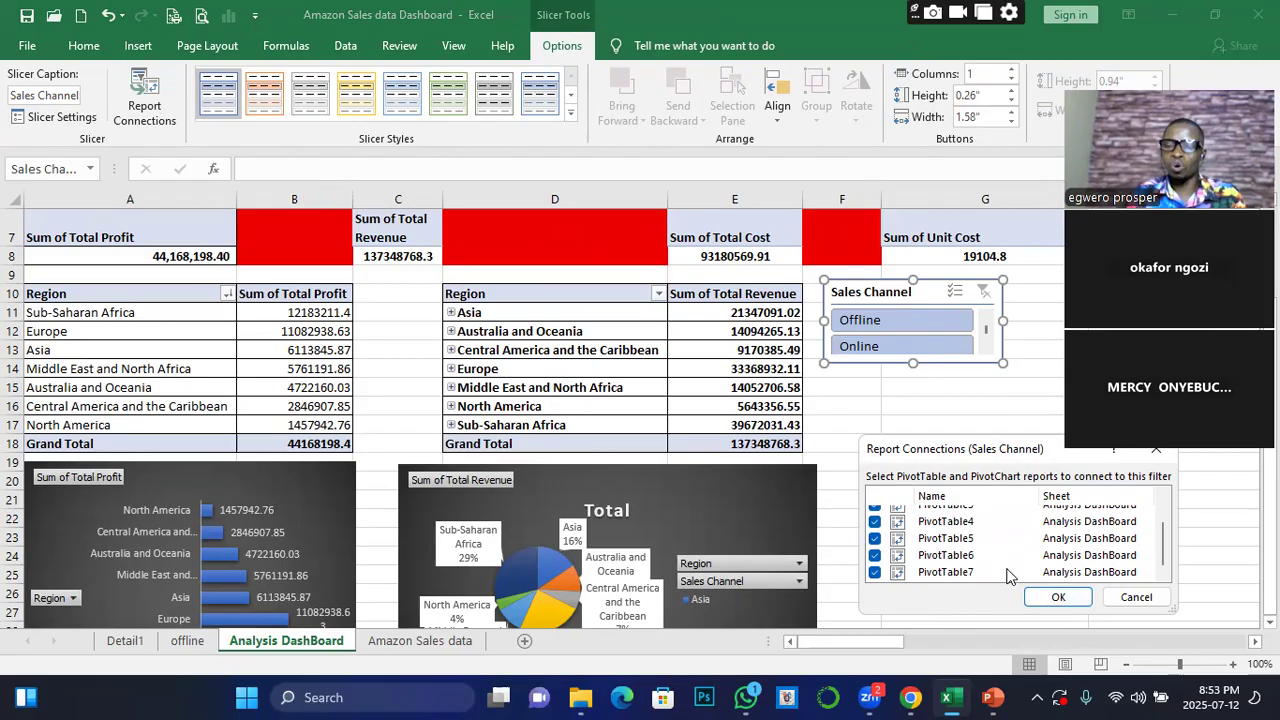
left_click(1058, 598)
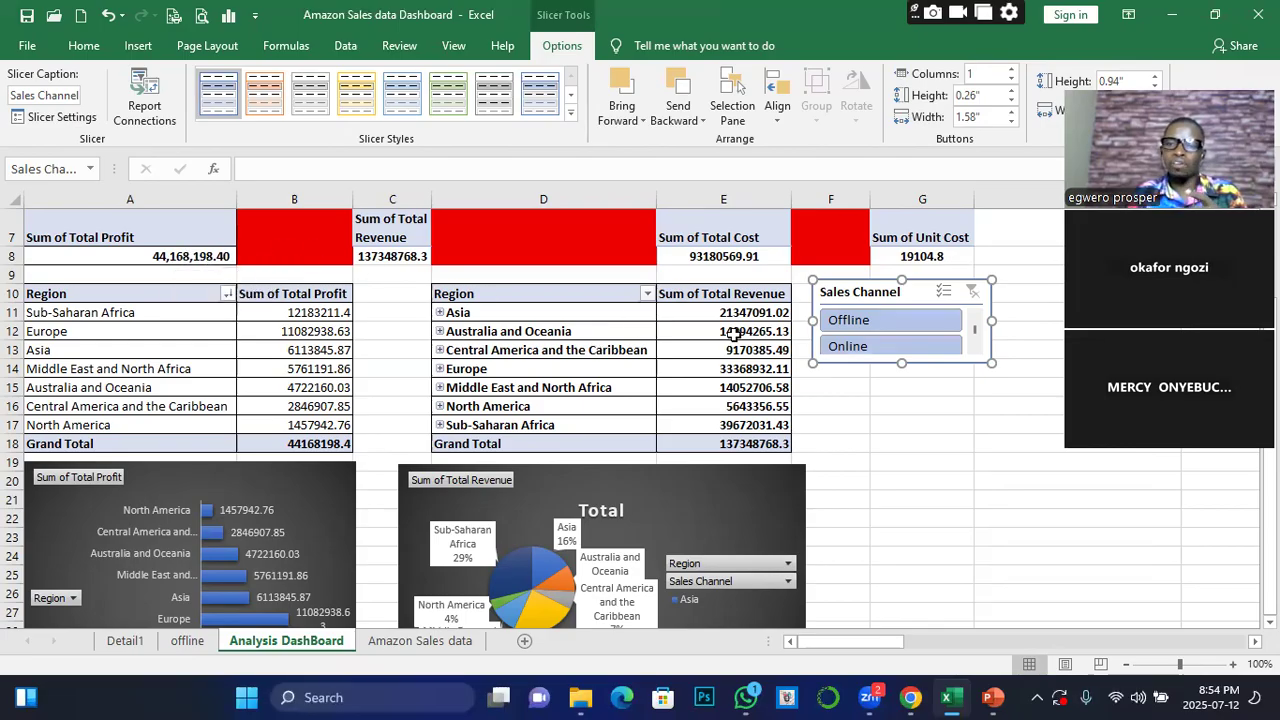
Filter all connected dashboard pivot tables and charts to the Offline sales channel with the slicer
left_click(879, 323)
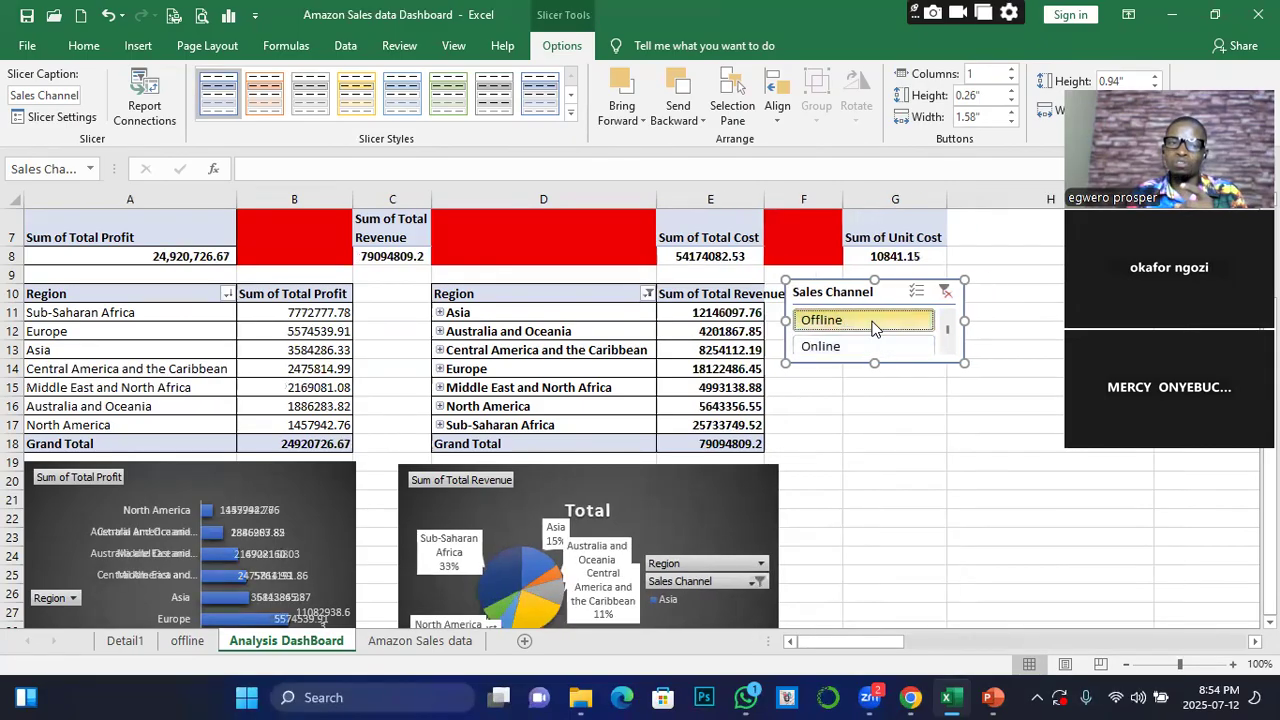
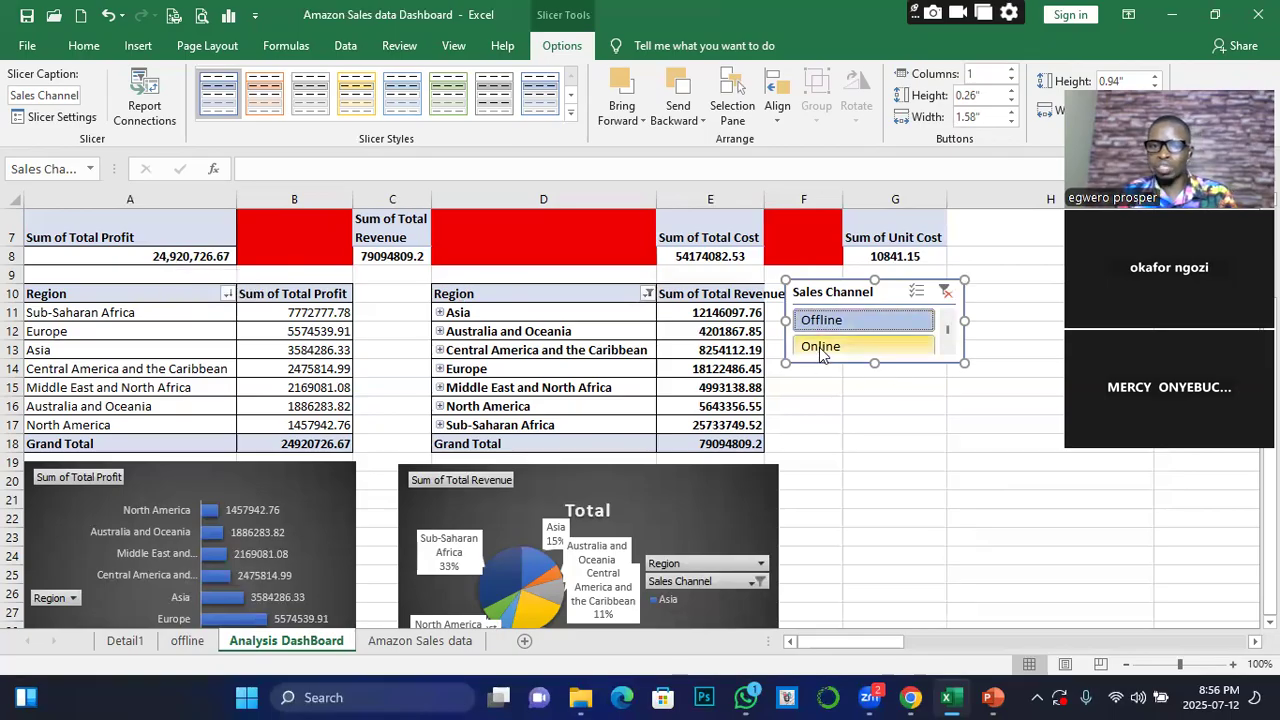
Filter all connected dashboard pivot tables and charts to the Online sales channel with the slicer
left_click(822, 350)
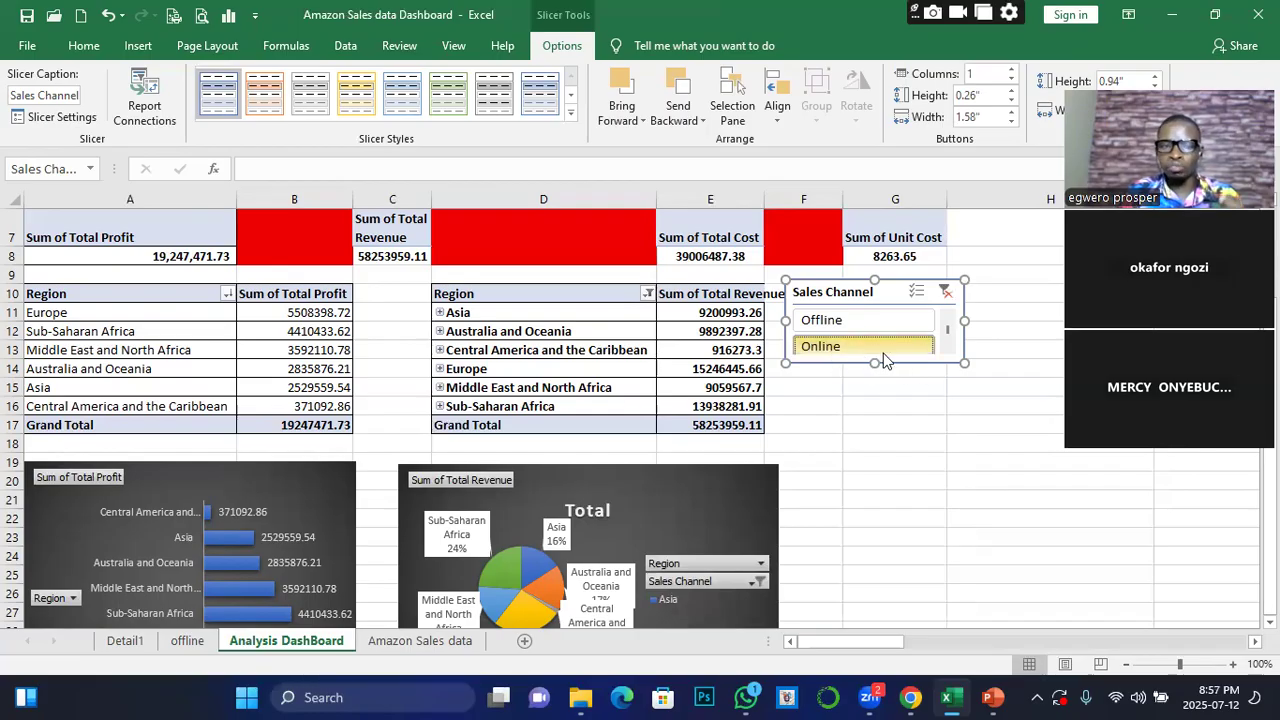
left_click(848, 352)
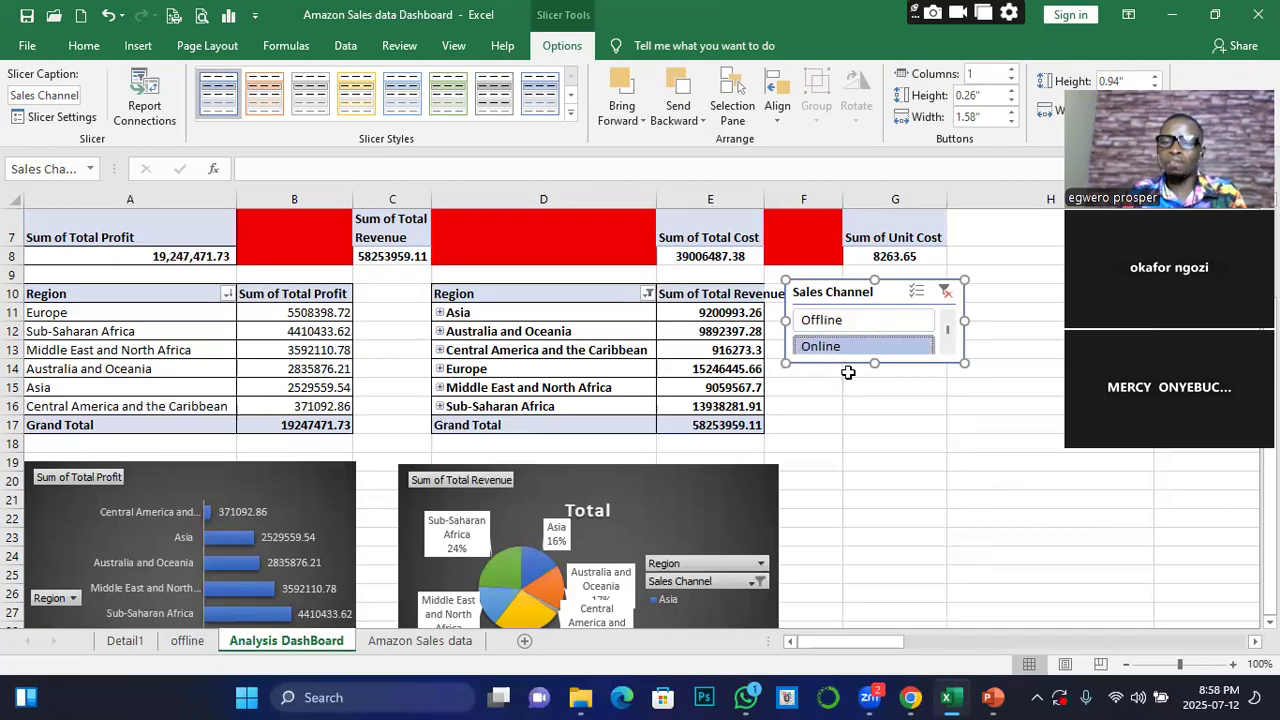
Clear the Sales Channel slicer's filter and delete the slicer from the dashboard
left_click(946, 299)
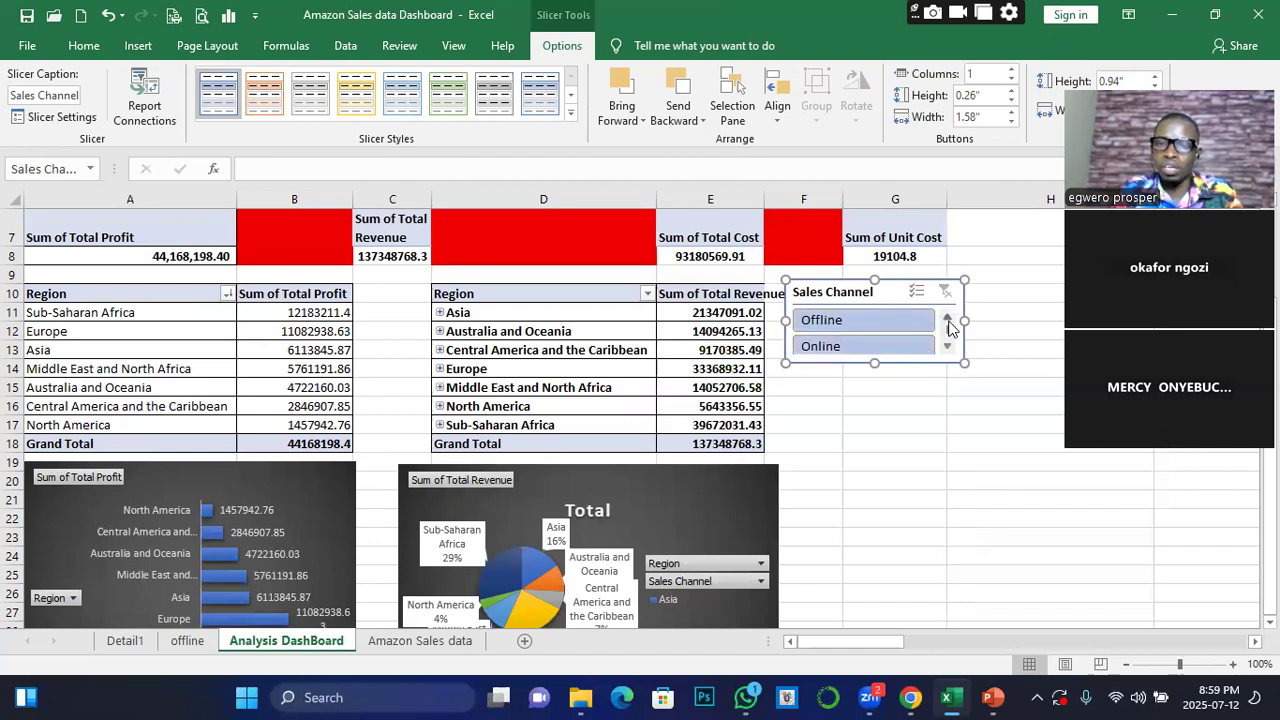
key("Delete")
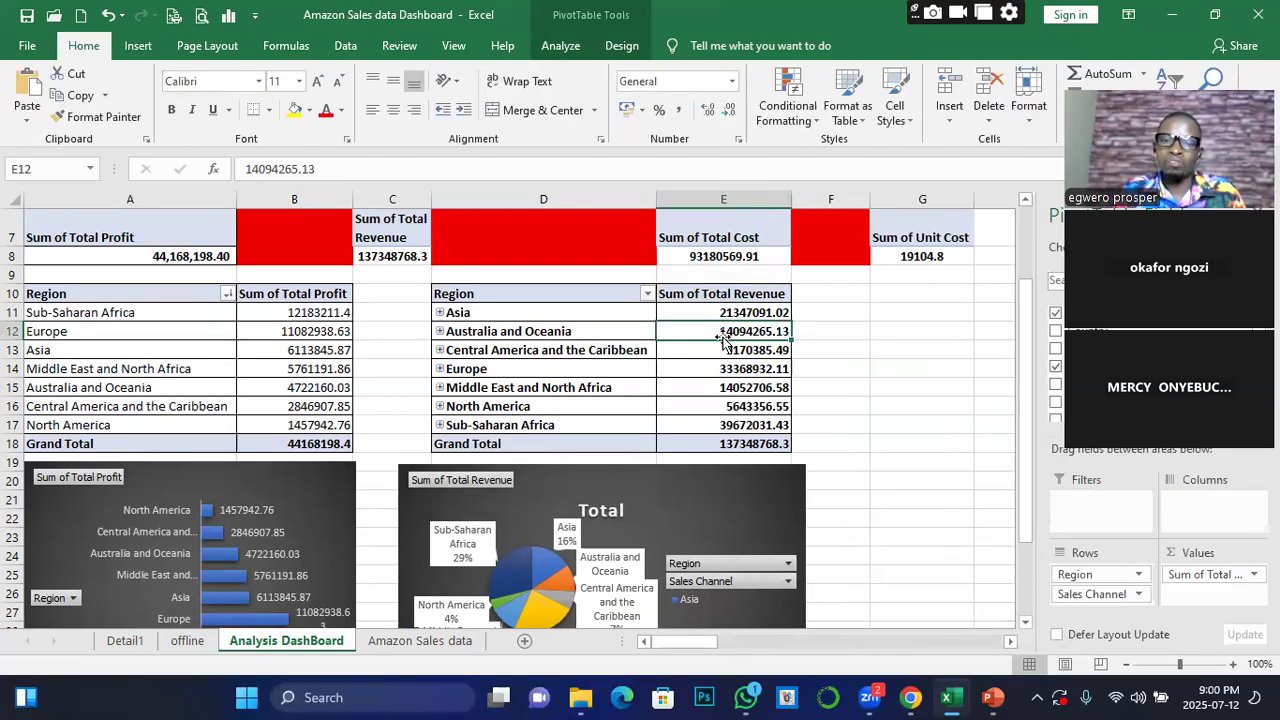
Insert a Sales Channel slicer for the Total Revenue by Region pivot table and place it beside the table, about 1" high
mouse_move(716, 334)
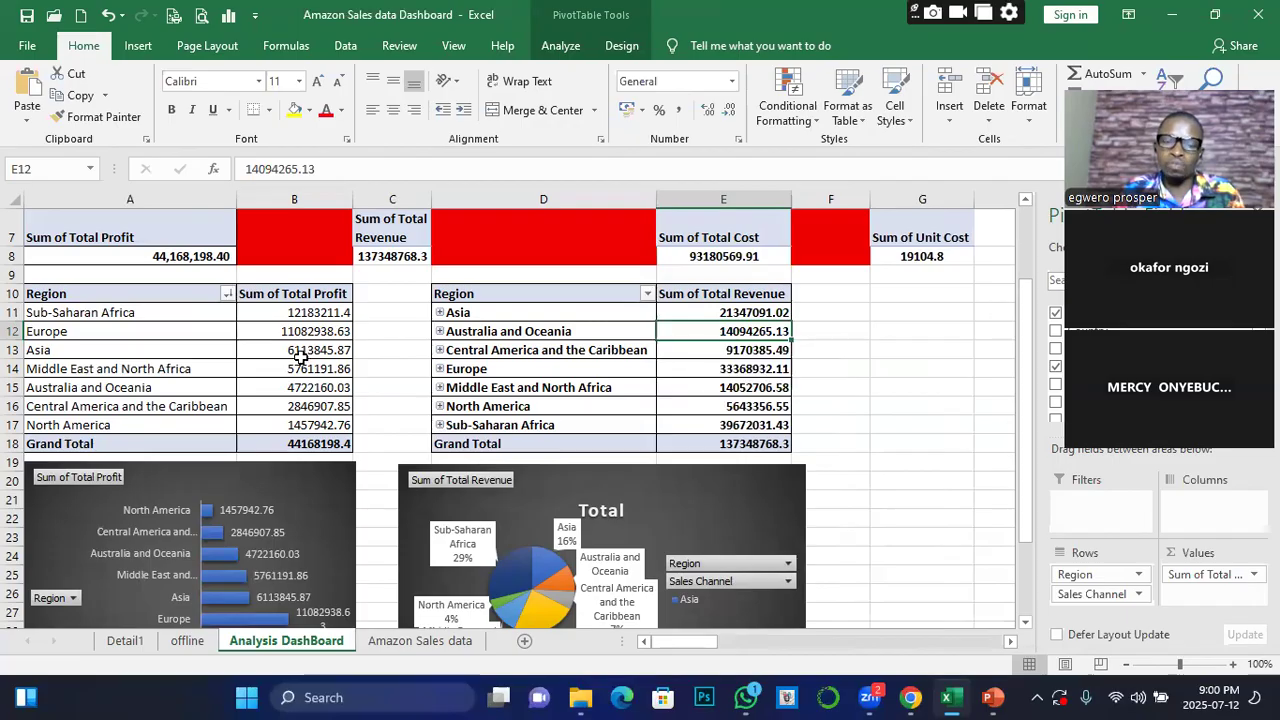
mouse_move(762, 347)
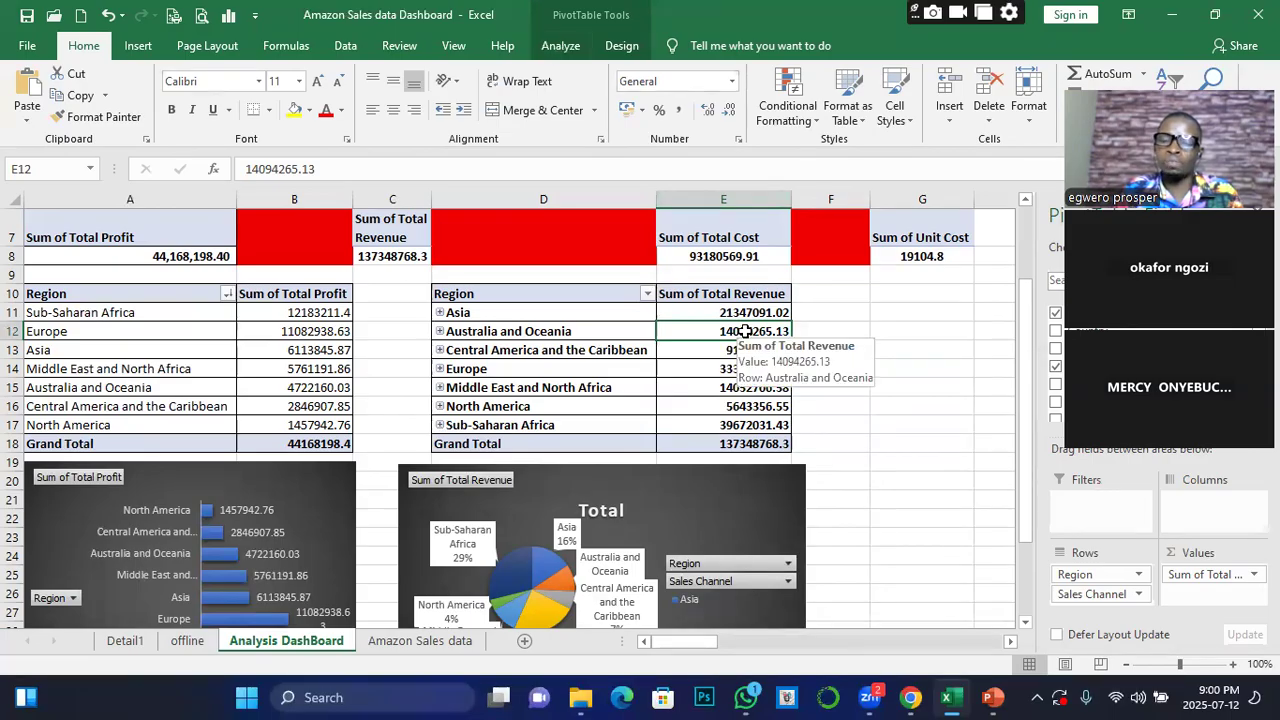
left_click(561, 47)
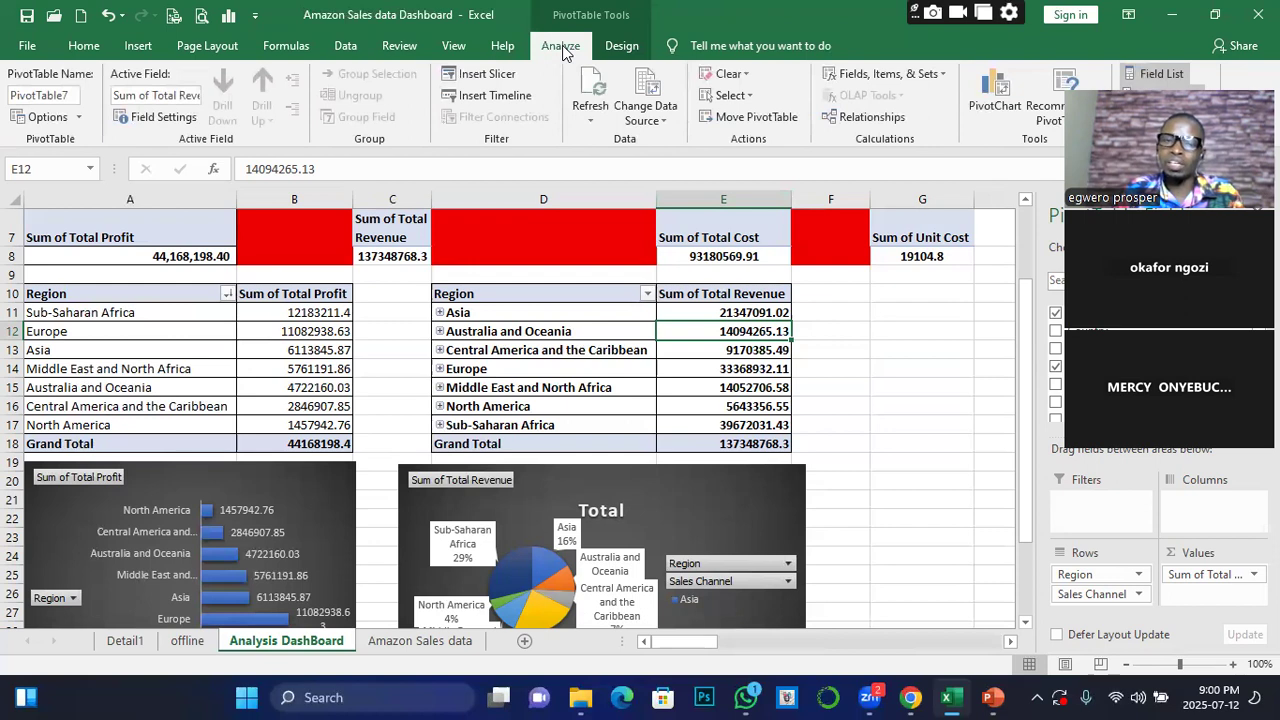
left_click(467, 78)
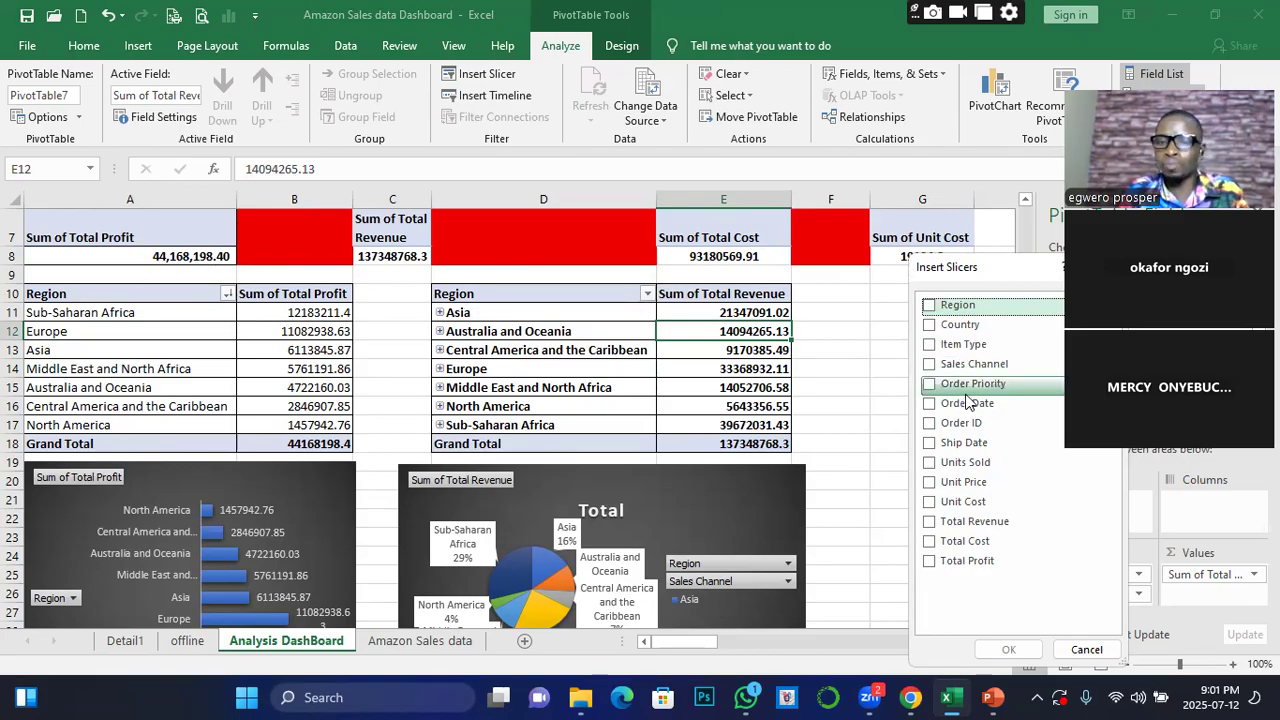
left_click(933, 366)
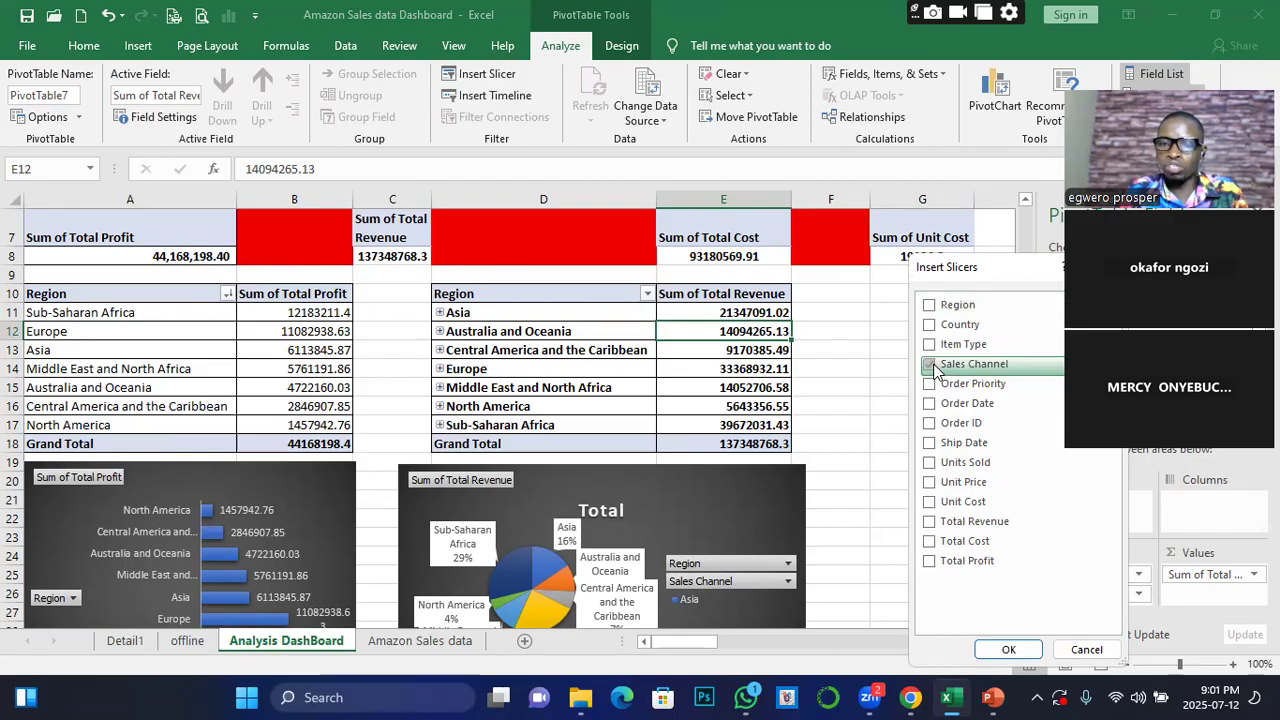
left_click(1010, 650)
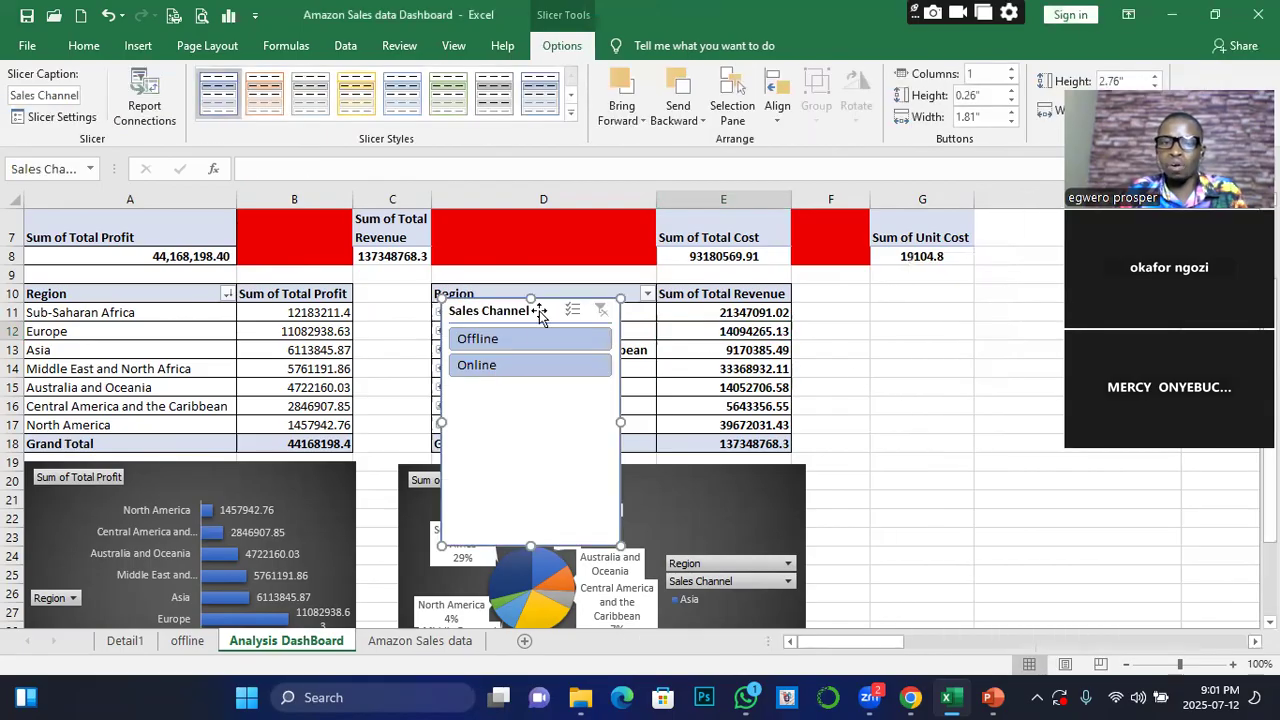
left_click_drag(543, 314, 847, 293)
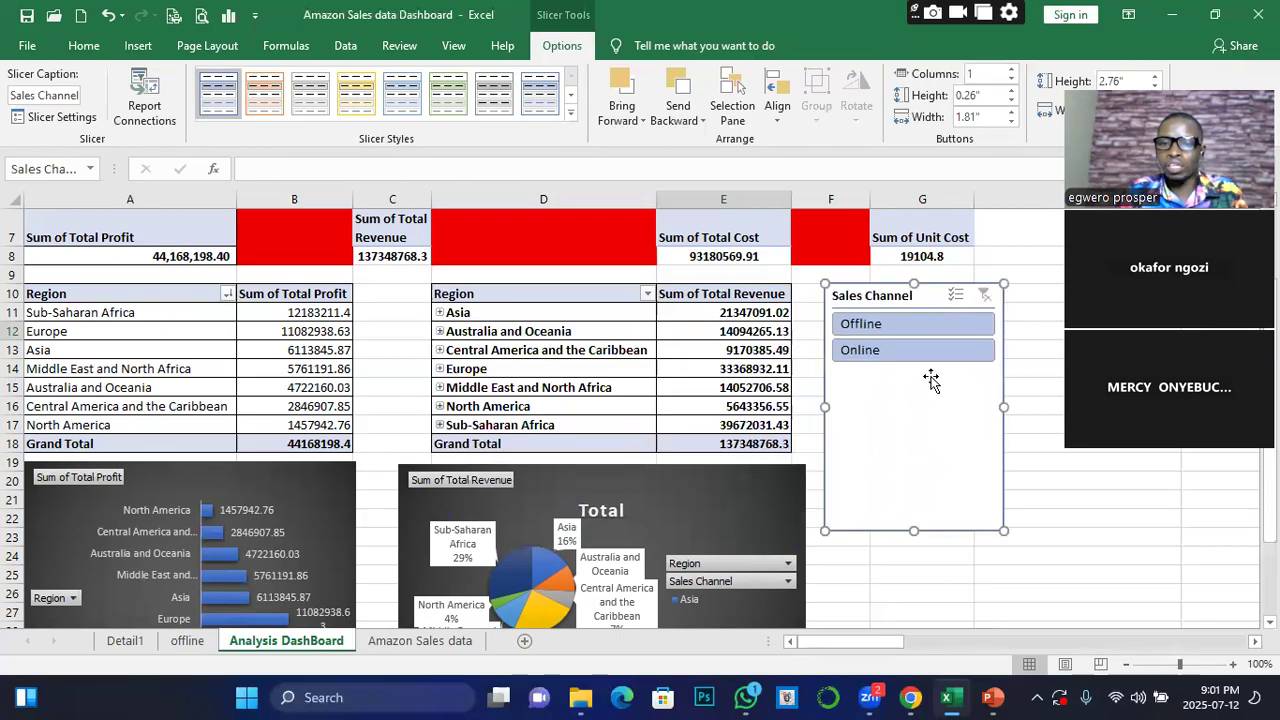
left_click_drag(912, 528, 917, 372)
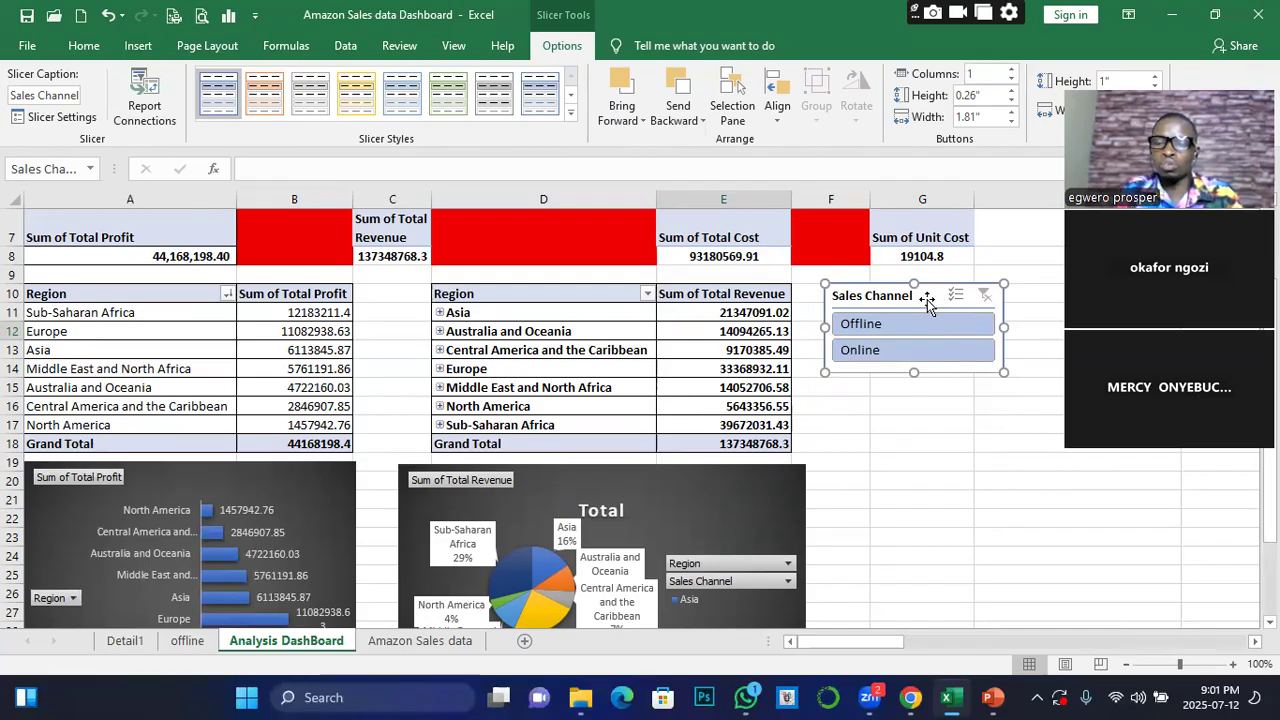
Filter the regional revenue pivot table to Offline with the Sales Channel slicer, and clear the filter again
left_click(864, 323)
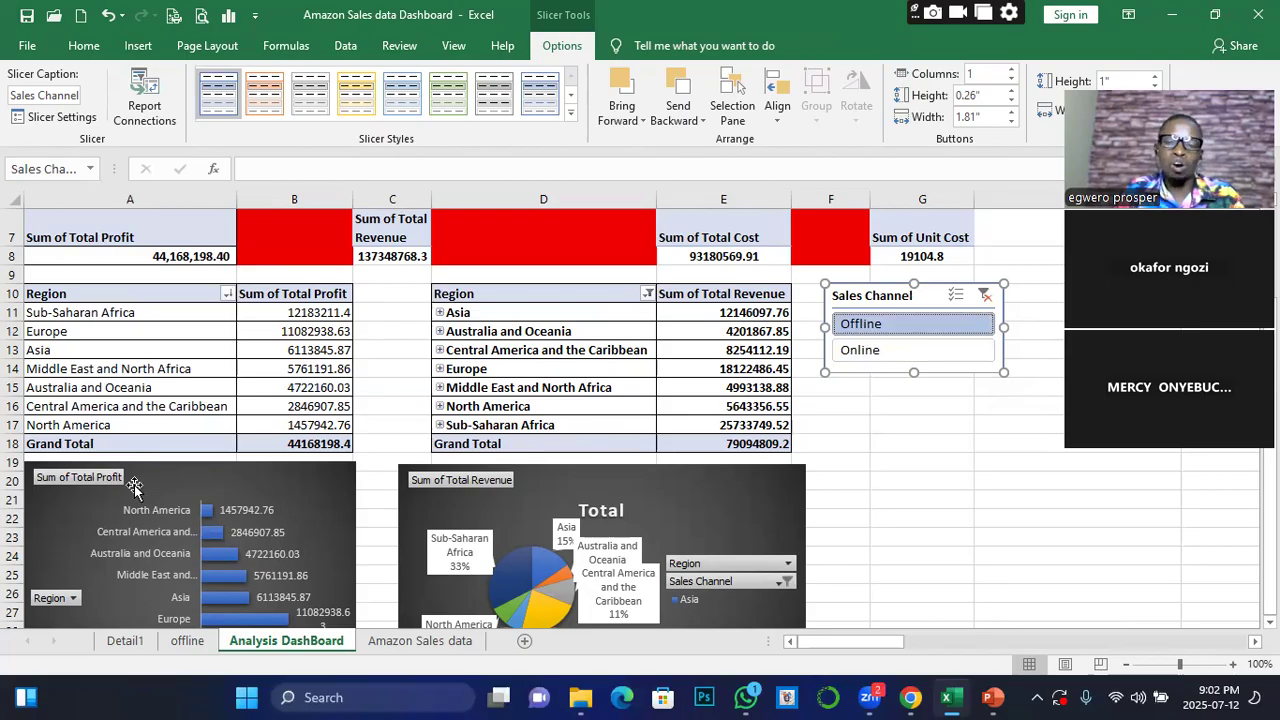
left_click(985, 295)
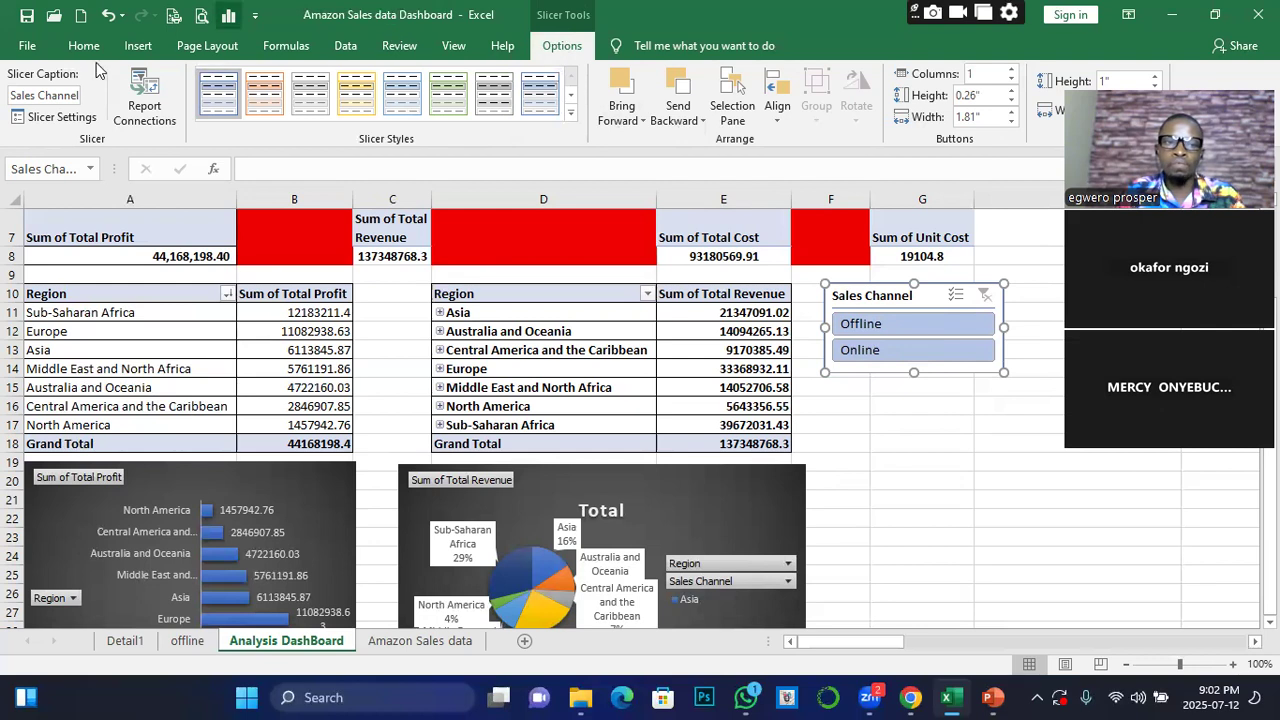
Connect the new Sales Channel slicer to PivotTable1 through PivotTable6 in addition to PivotTable7
left_click(145, 113)
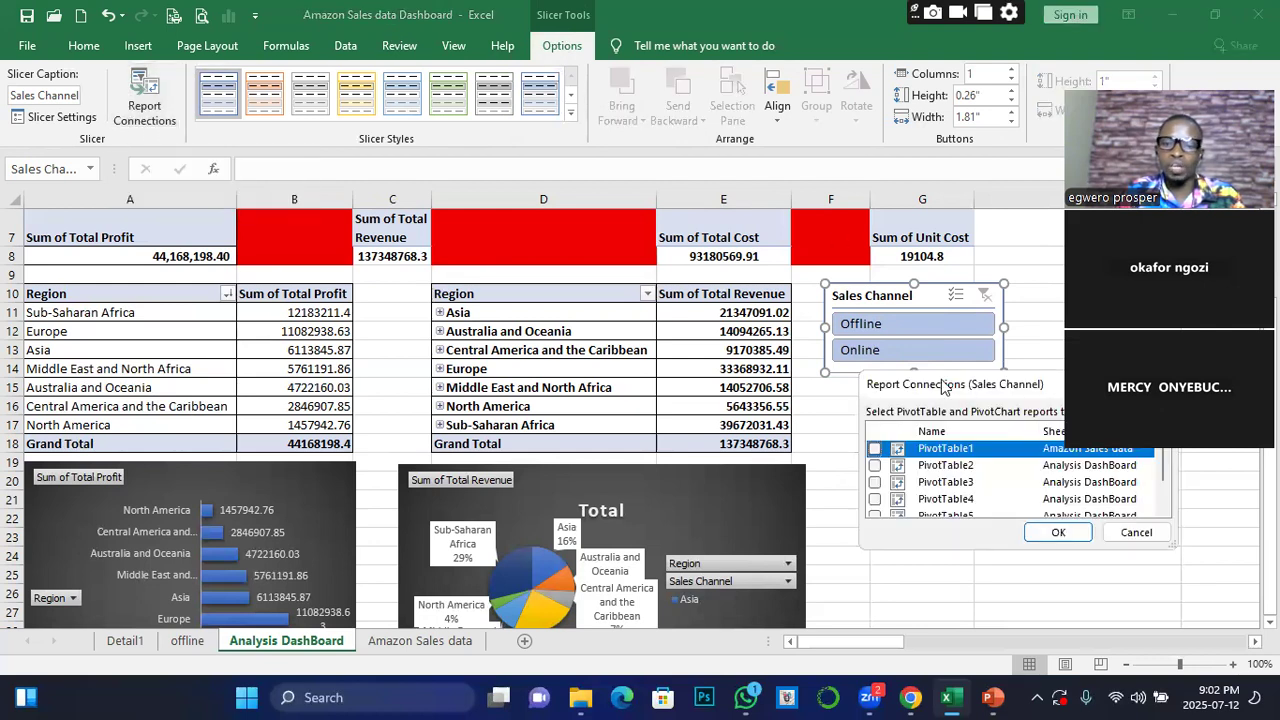
left_click(874, 448)
left_click(874, 465)
left_click(875, 482)
left_click(875, 498)
scroll(886, 500, "down", 1)
left_click(875, 474)
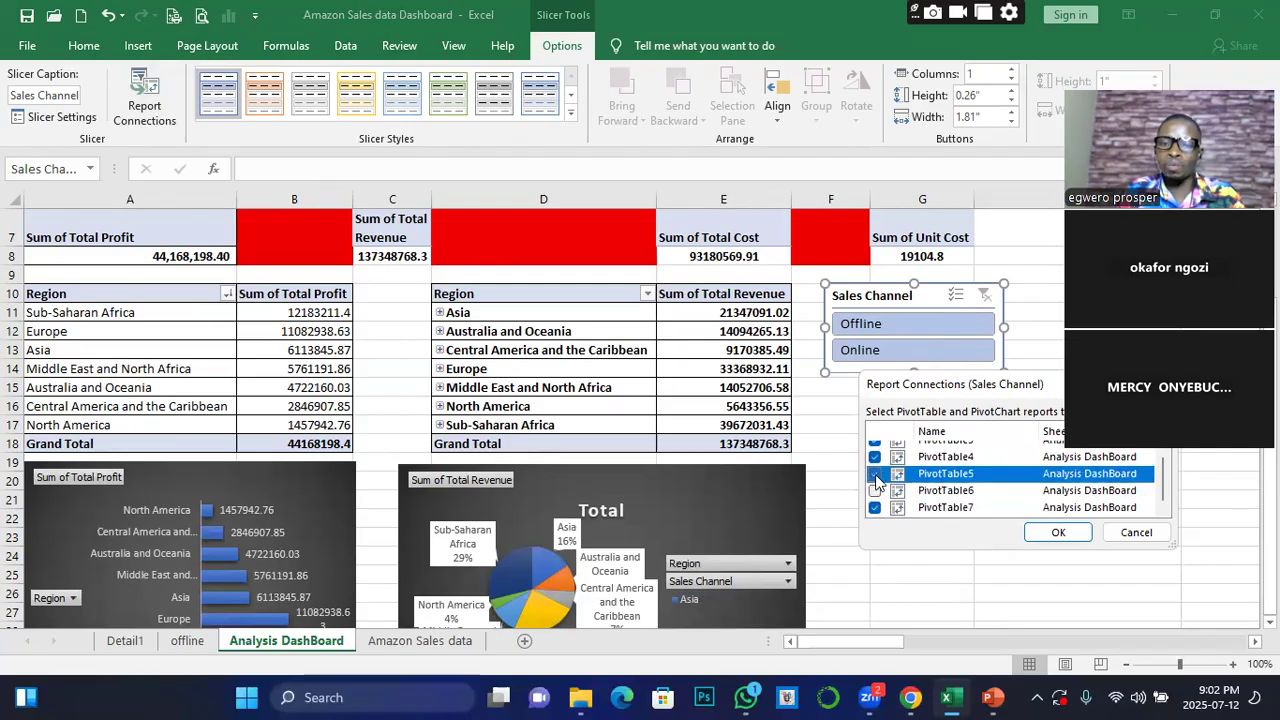
left_click(875, 490)
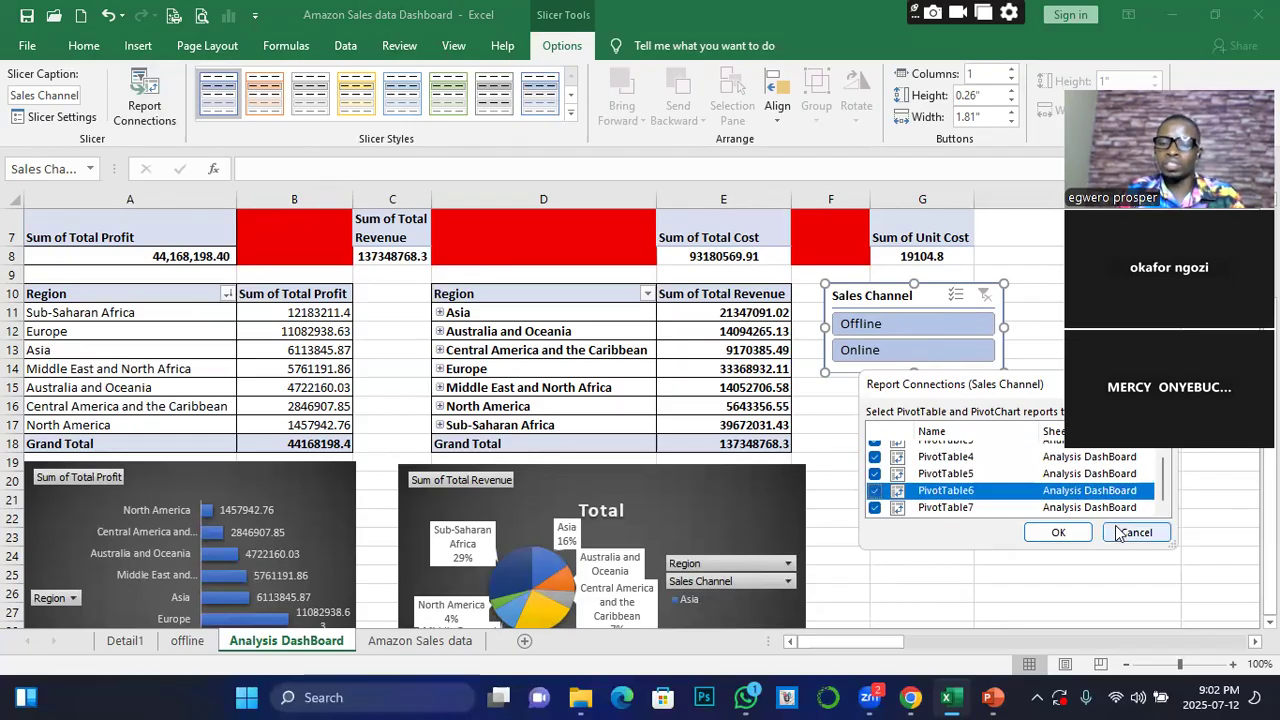
left_click(1060, 533)
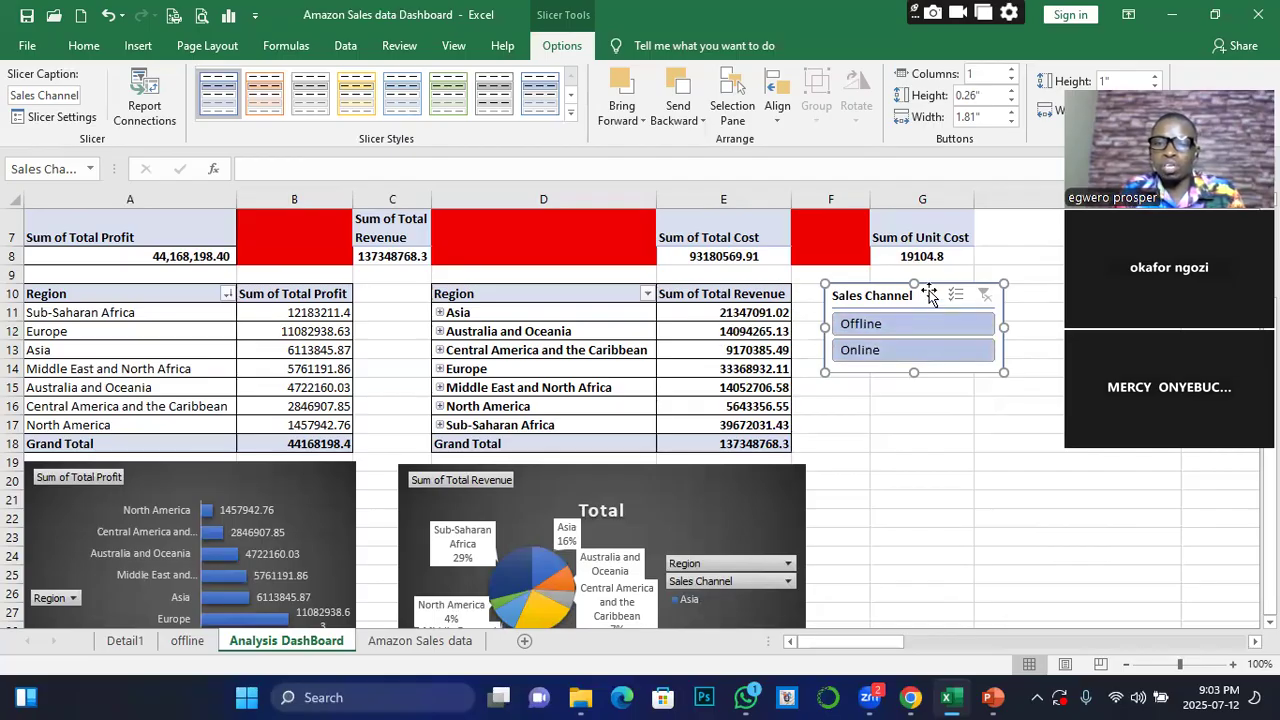
Move the Sales Channel slicer slightly closer to the regional revenue pivot table, leaving both channels selected
left_click_drag(929, 293, 918, 290)
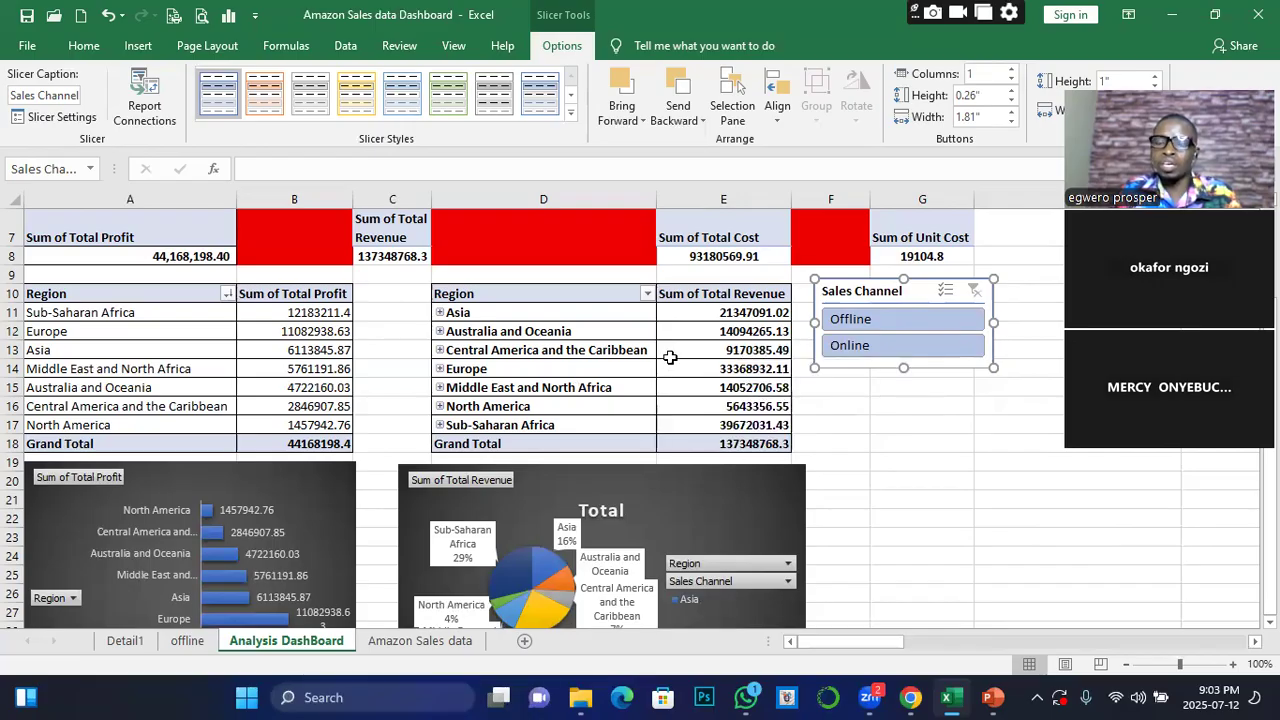
left_click(849, 338)
left_click(906, 317, "ctrl")
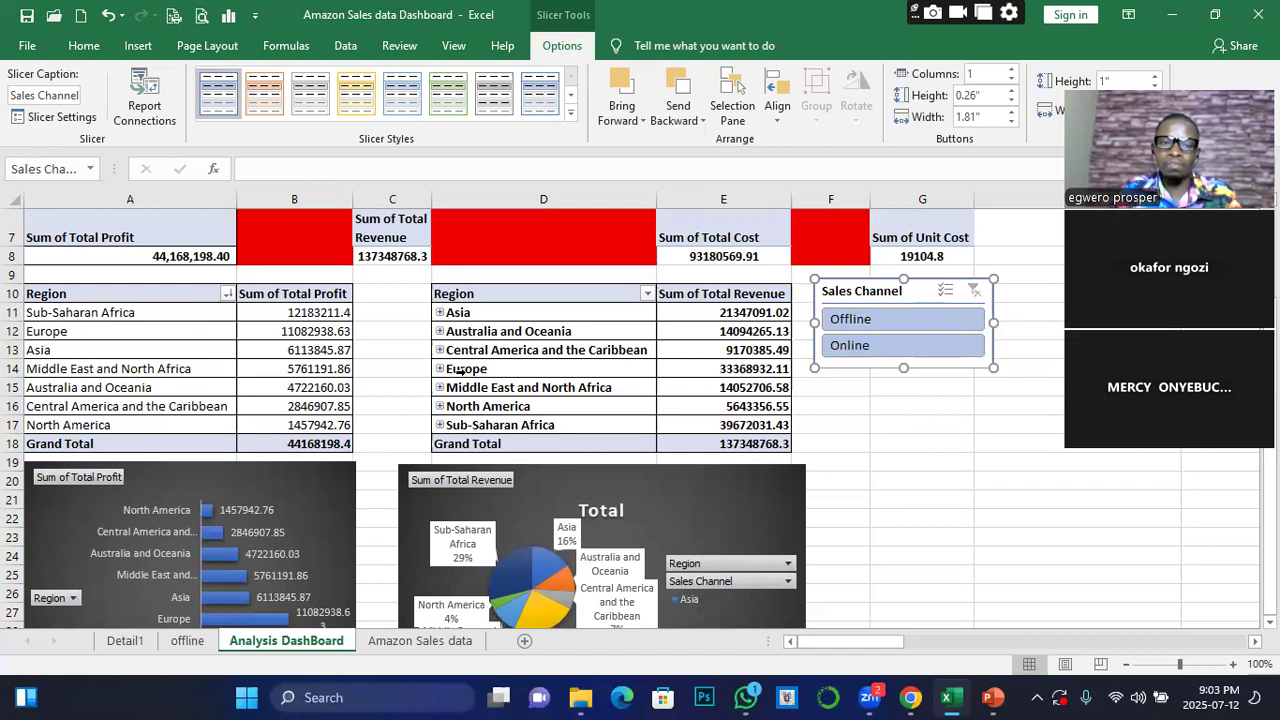
Insert an Item Type slicer for the Total Profit by Region pivot table and place it directly below the Sales Channel slicer
left_click(304, 350)
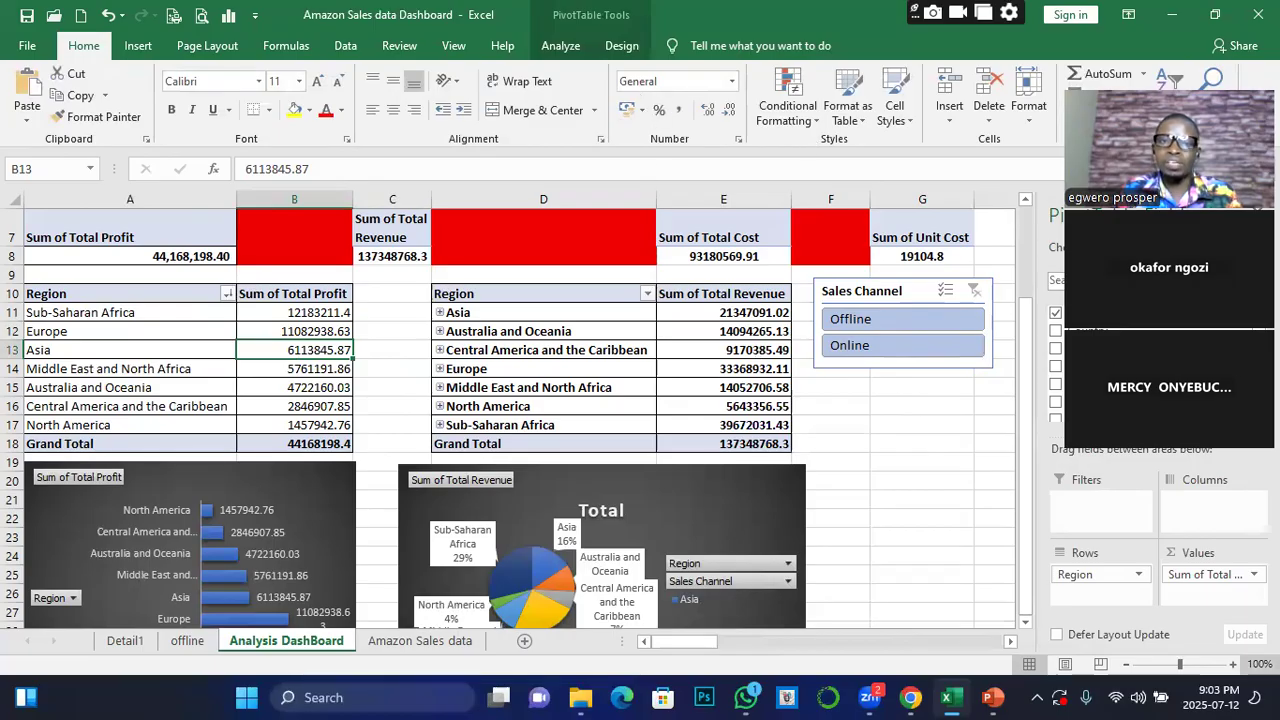
left_click(561, 47)
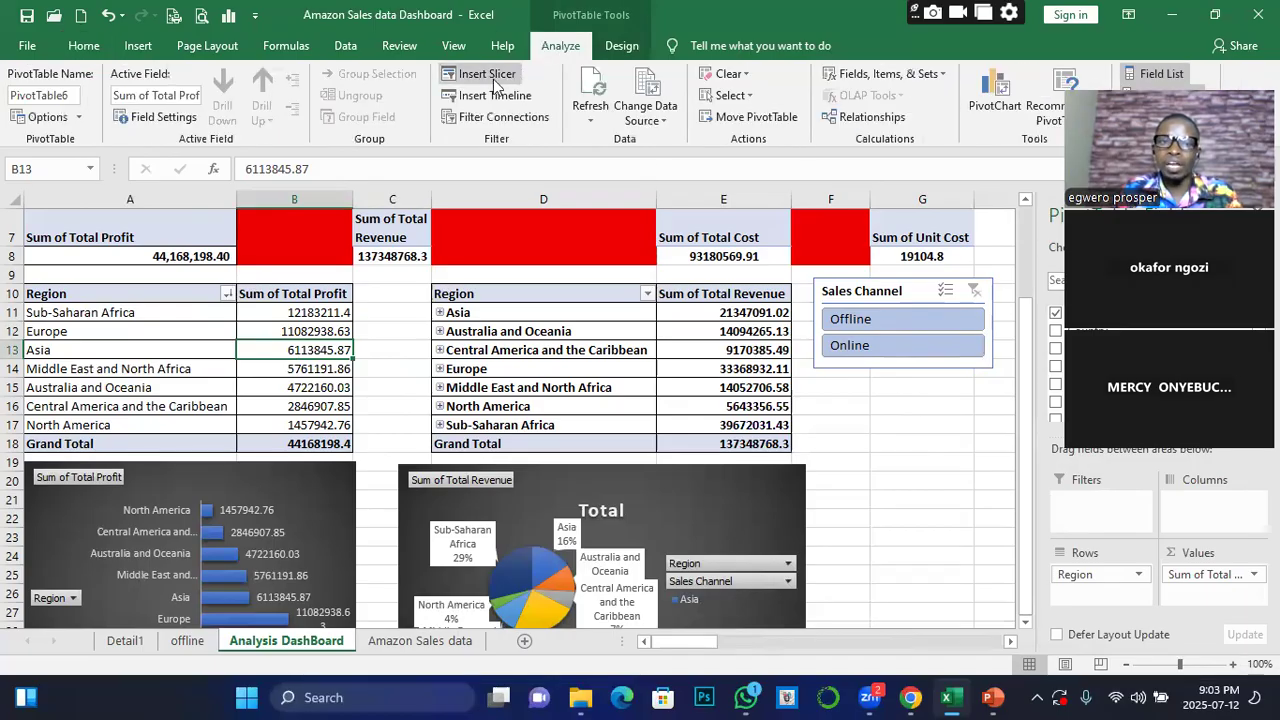
left_click(483, 76)
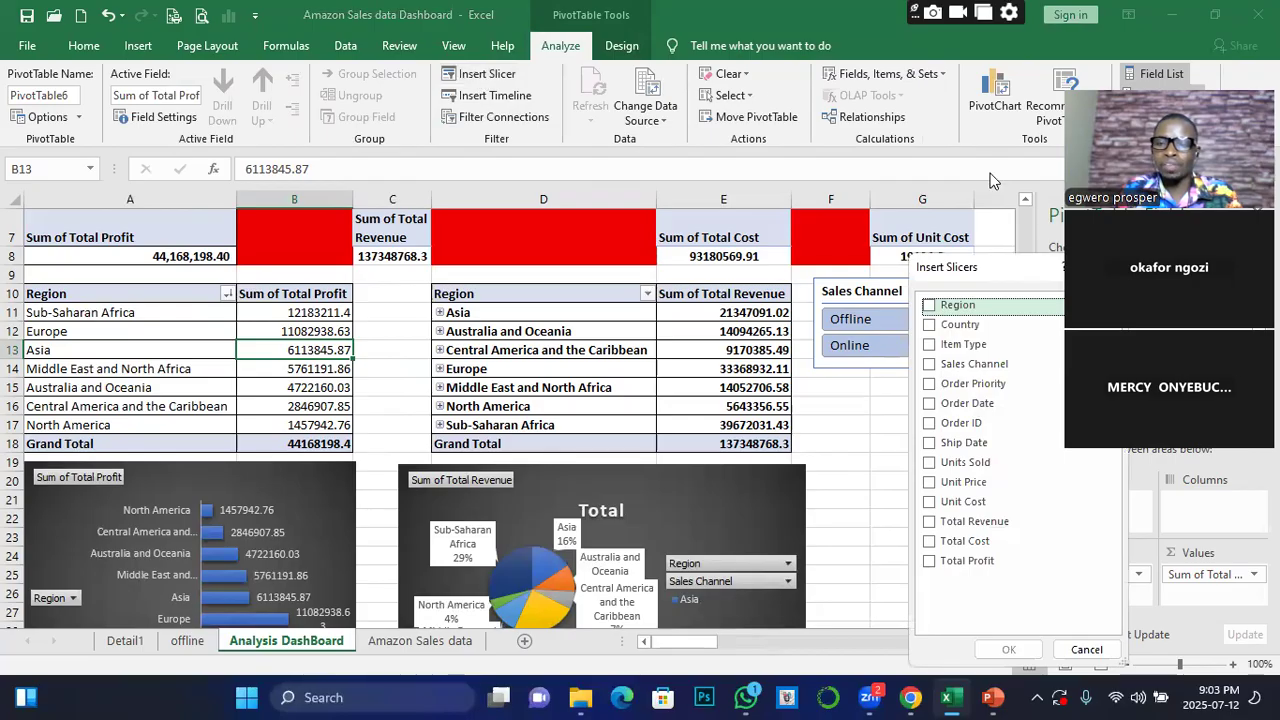
left_click(930, 345)
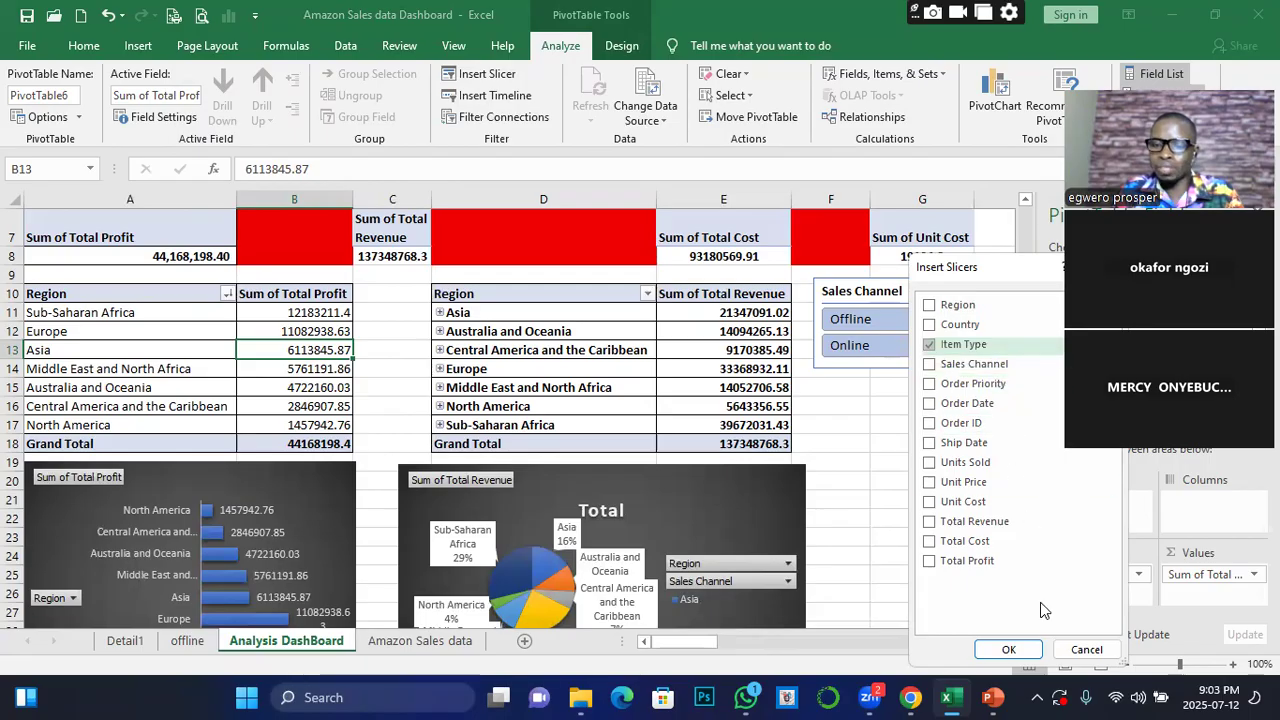
left_click(1009, 651)
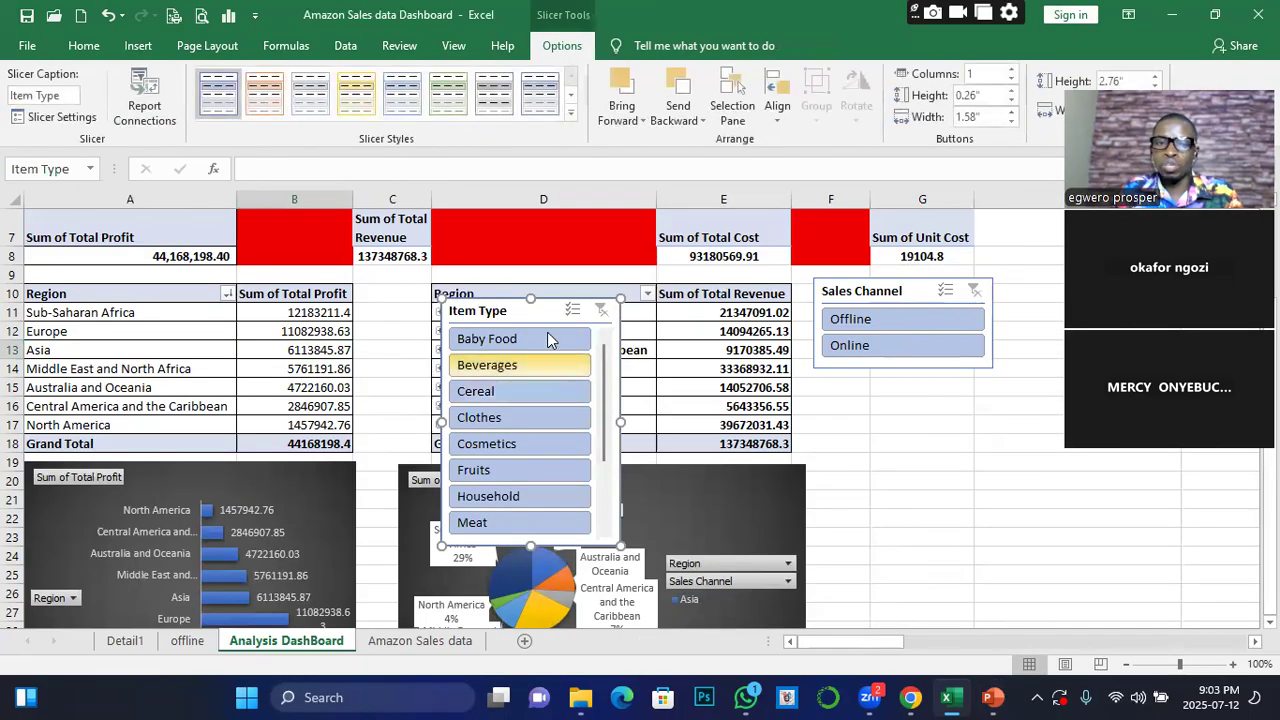
left_click_drag(552, 310, 919, 389)
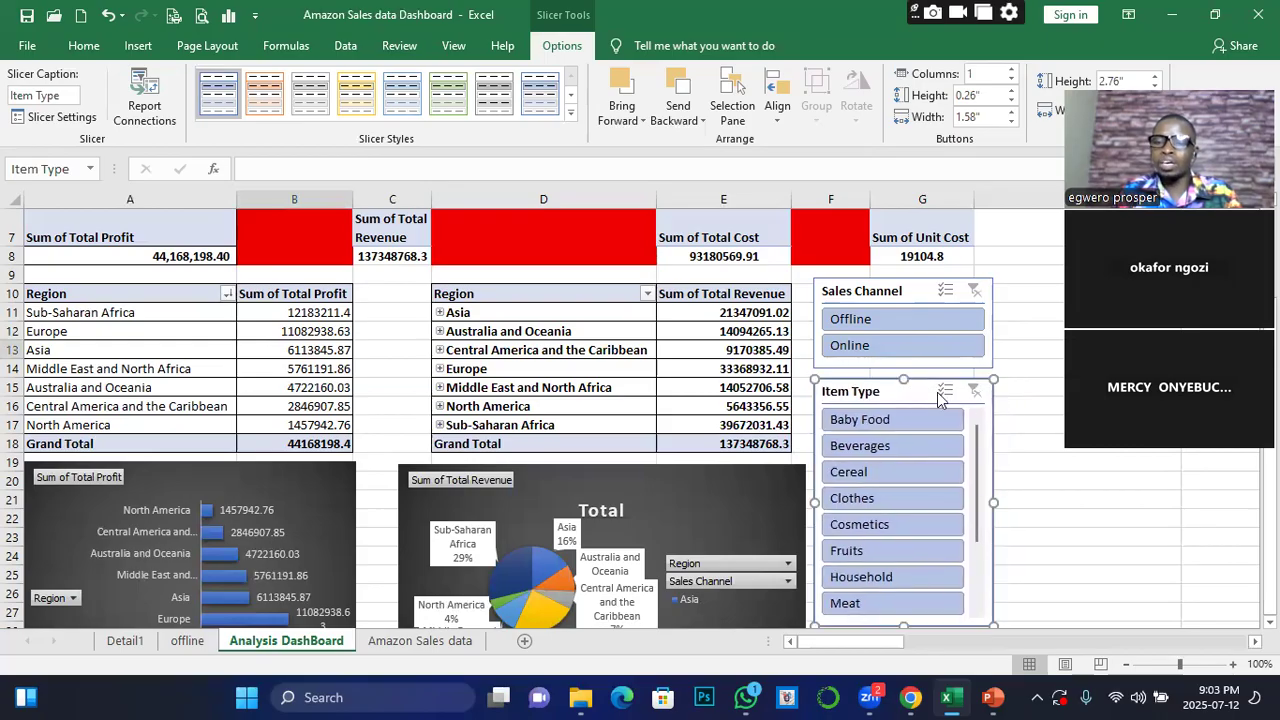
Filter the regional profit pivot table and its chart to Clothes with the Item Type slicer, and clear the filter again
scroll(1020, 445, "down", 1)
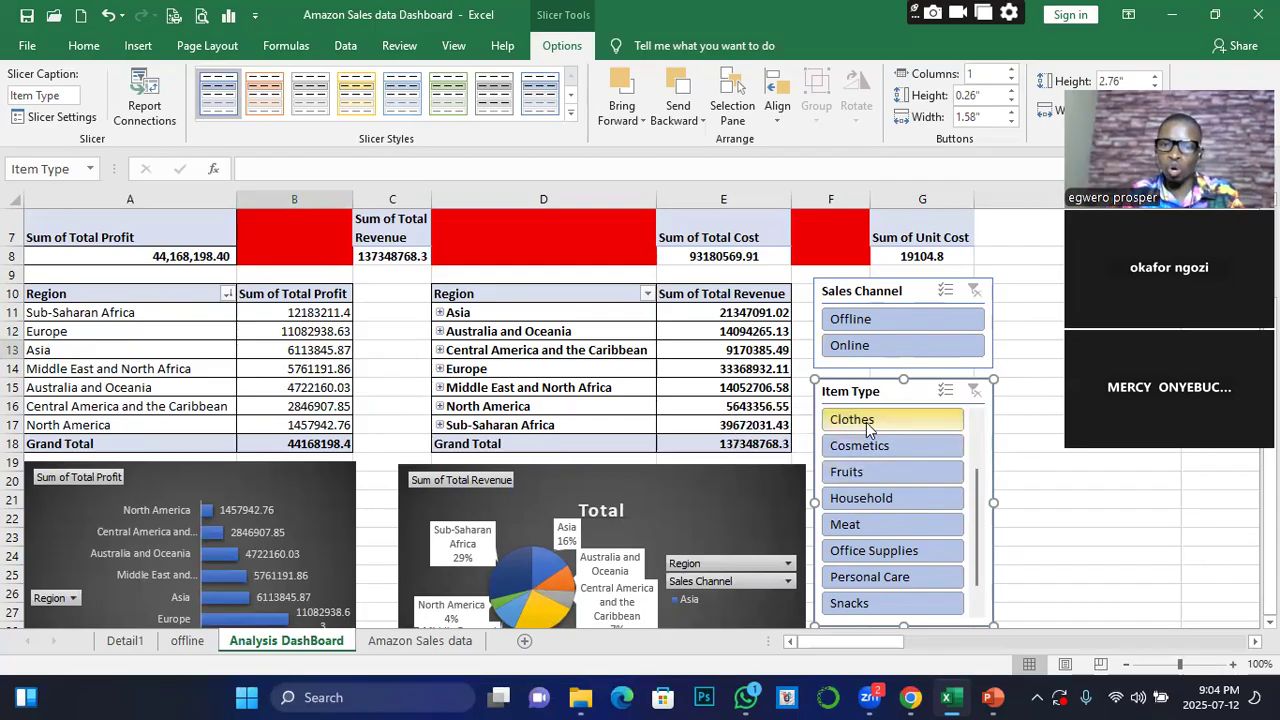
left_click(866, 421)
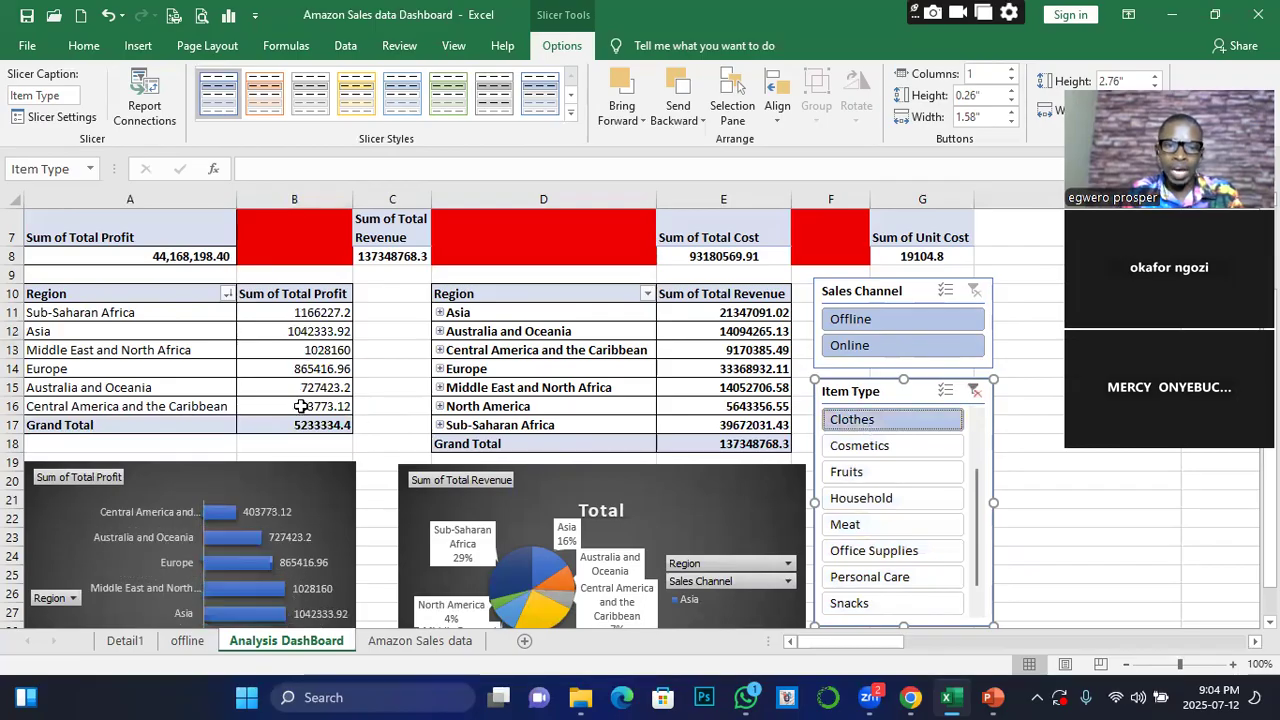
mouse_move(313, 345)
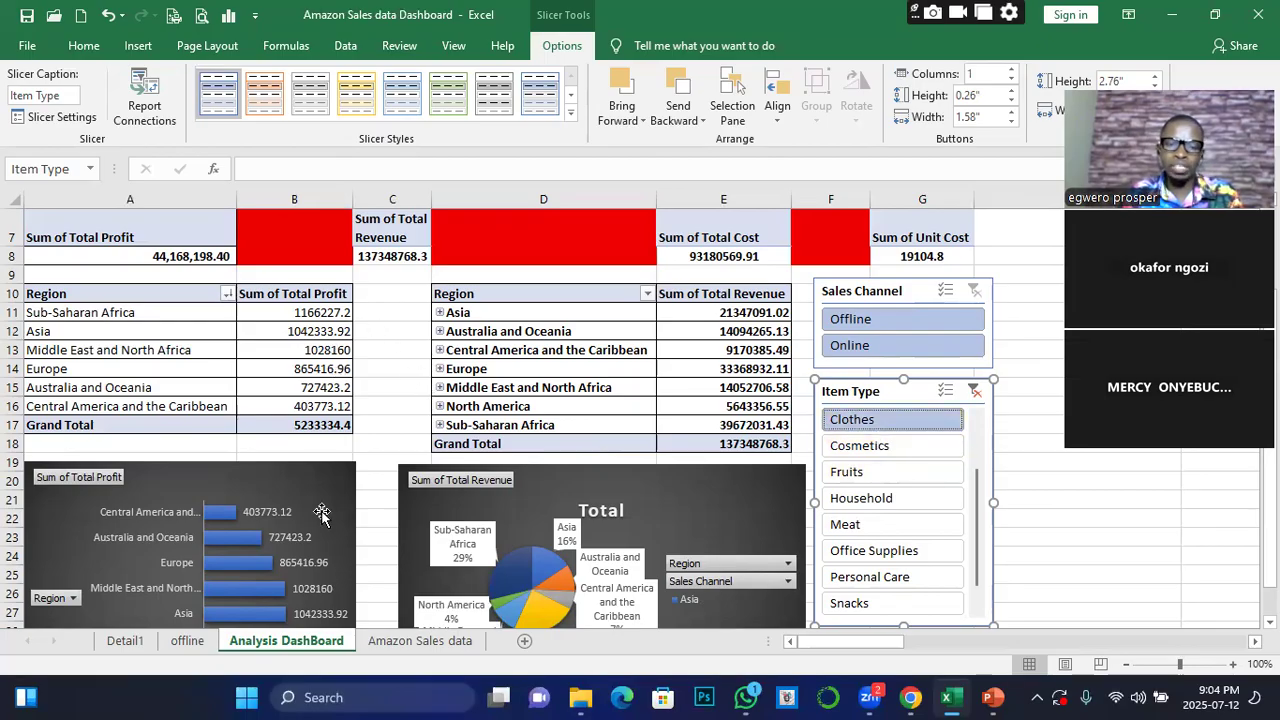
scroll(310, 564, "down", 1)
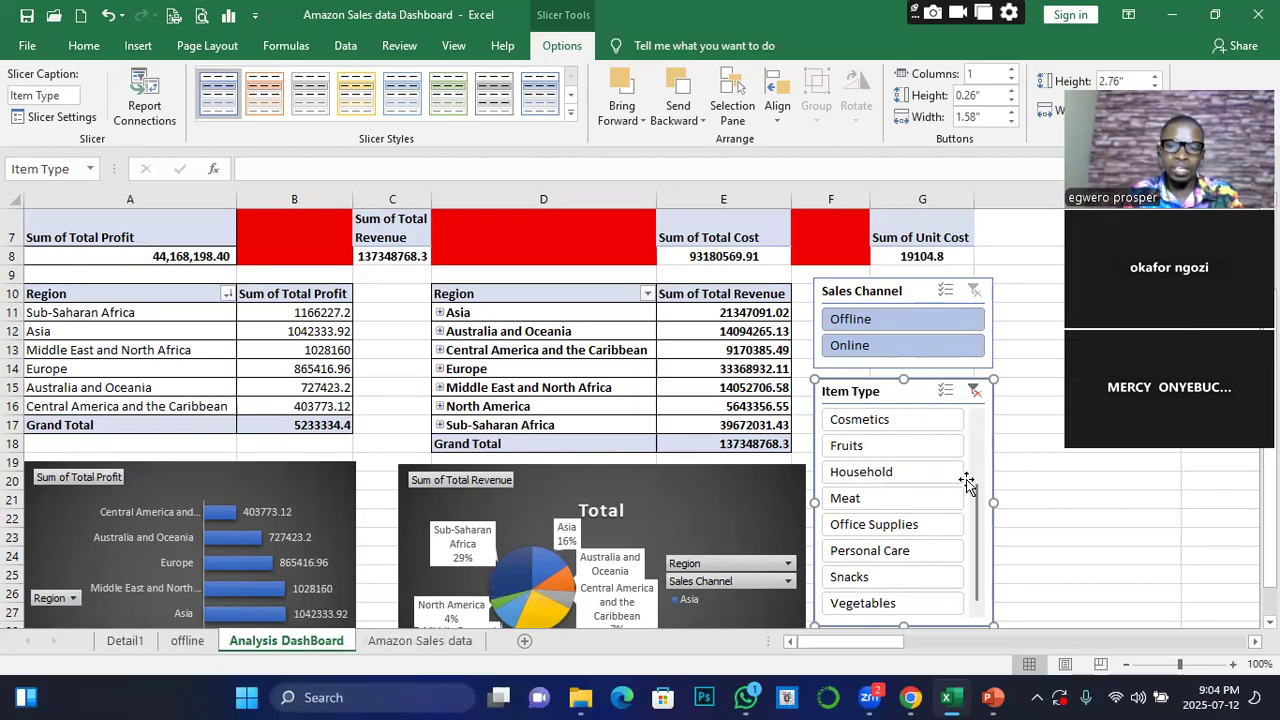
left_click_drag(978, 498, 980, 428)
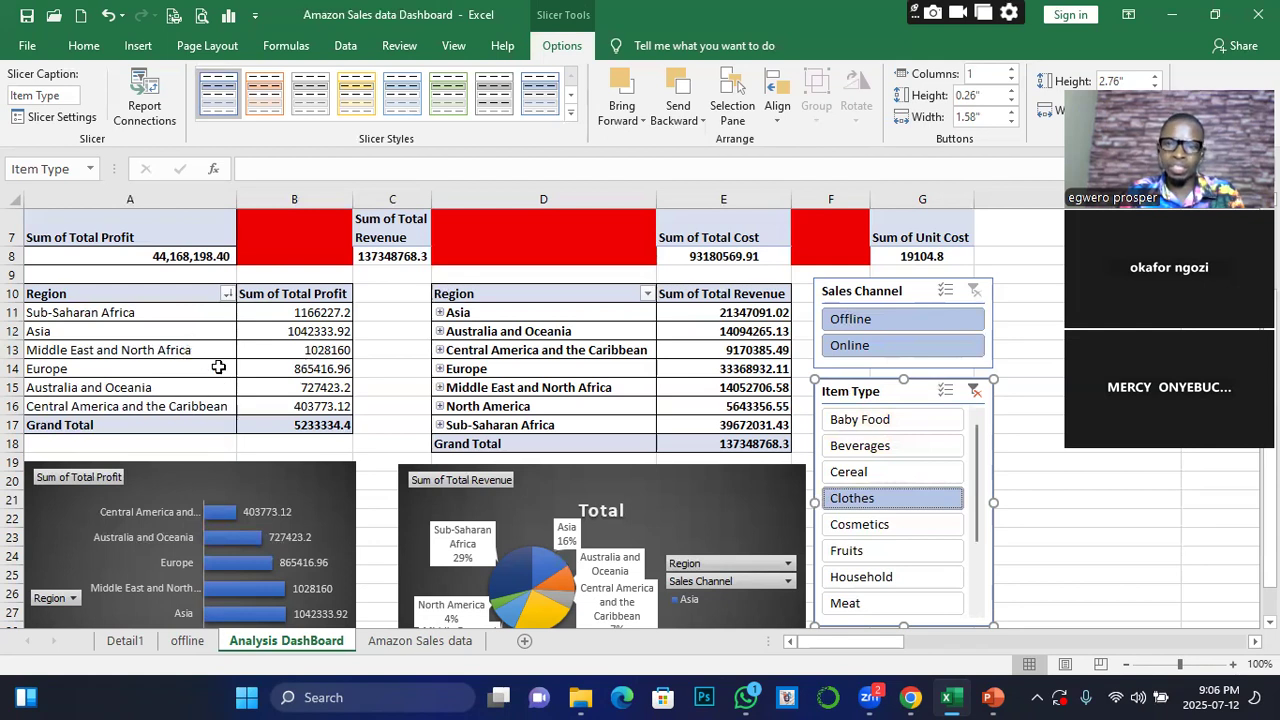
left_click(975, 391)
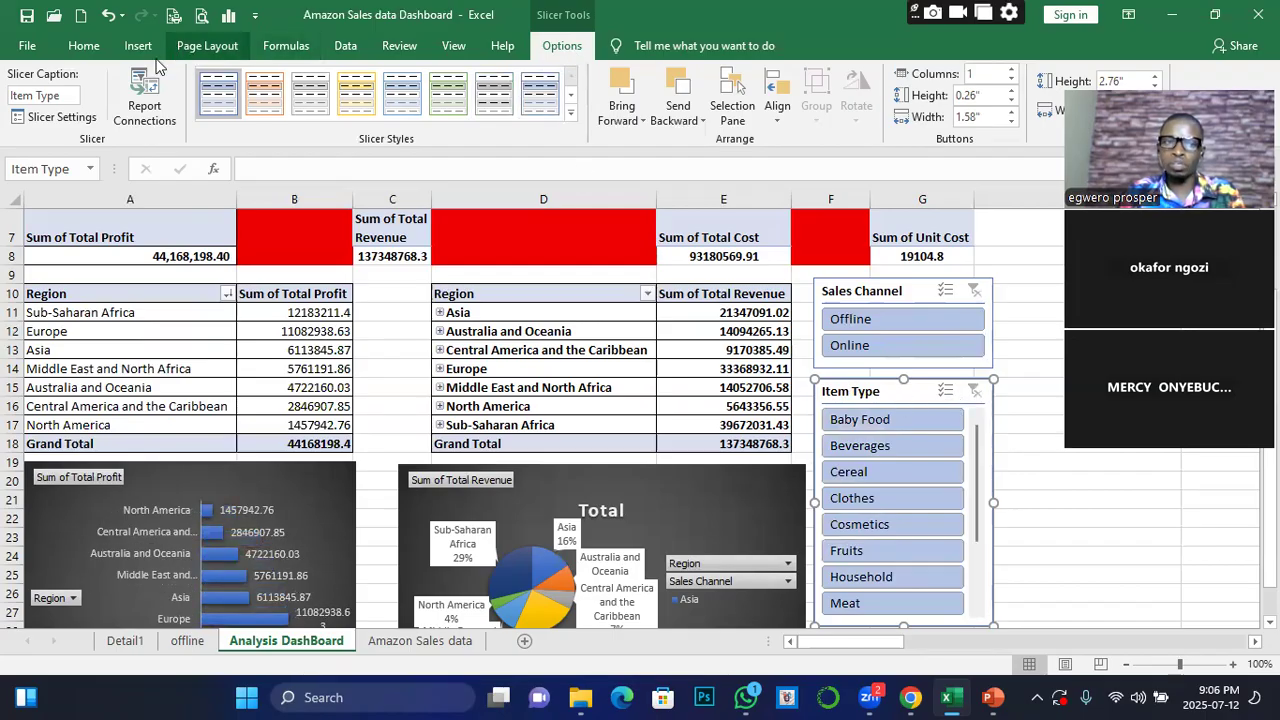
Connect the Item Type slicer to every pivot table from PivotTable1 through PivotTable7
left_click(150, 96)
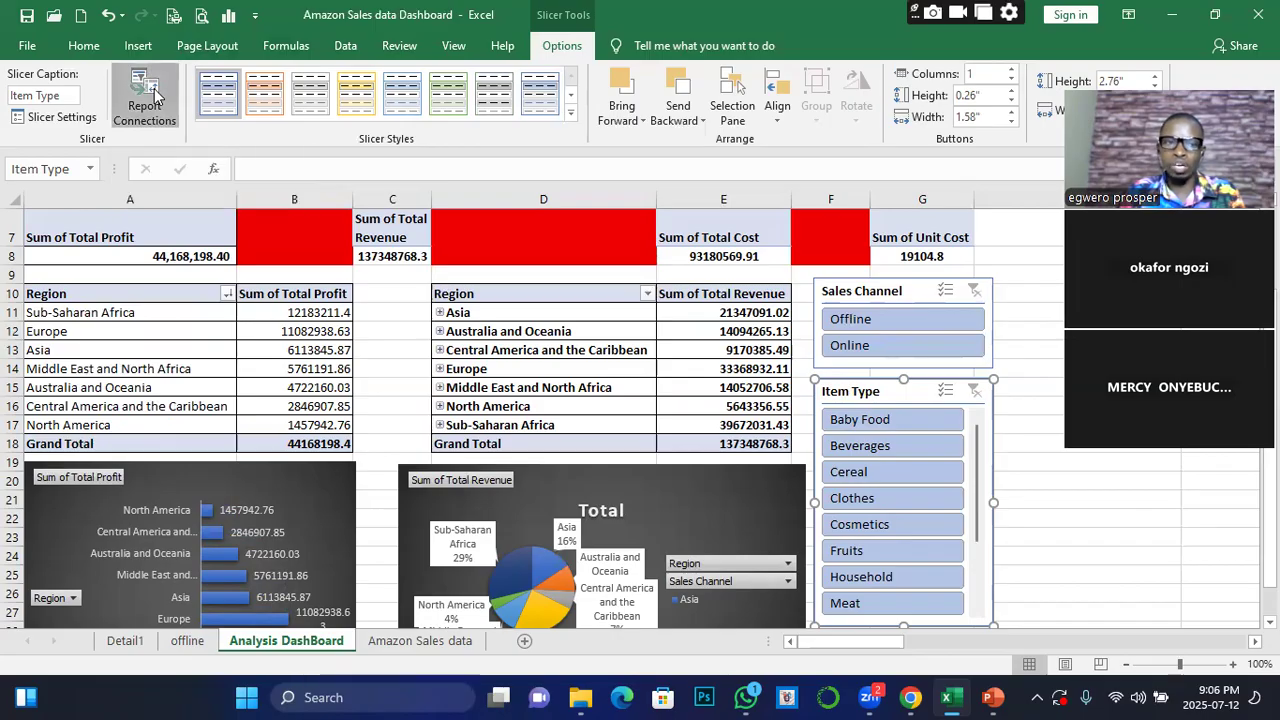
left_click(875, 448)
left_click(875, 465)
left_click(875, 482)
left_click(875, 498)
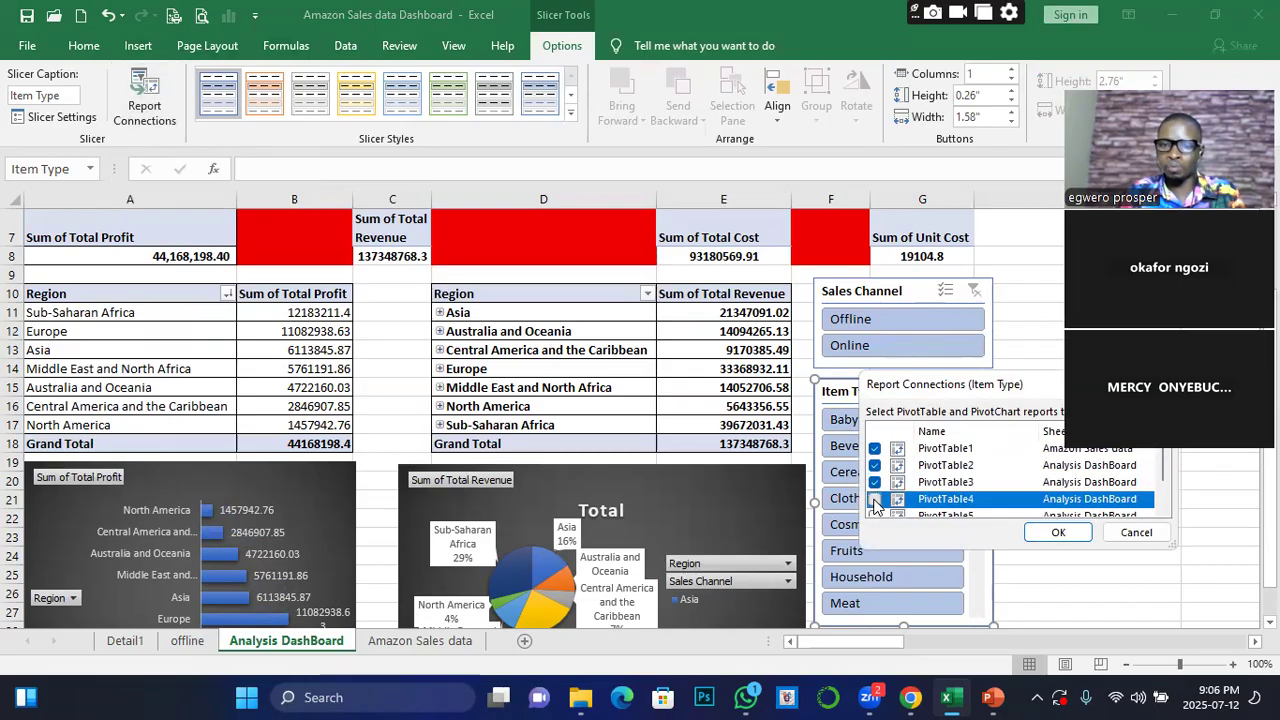
left_click(876, 514)
left_click(876, 492)
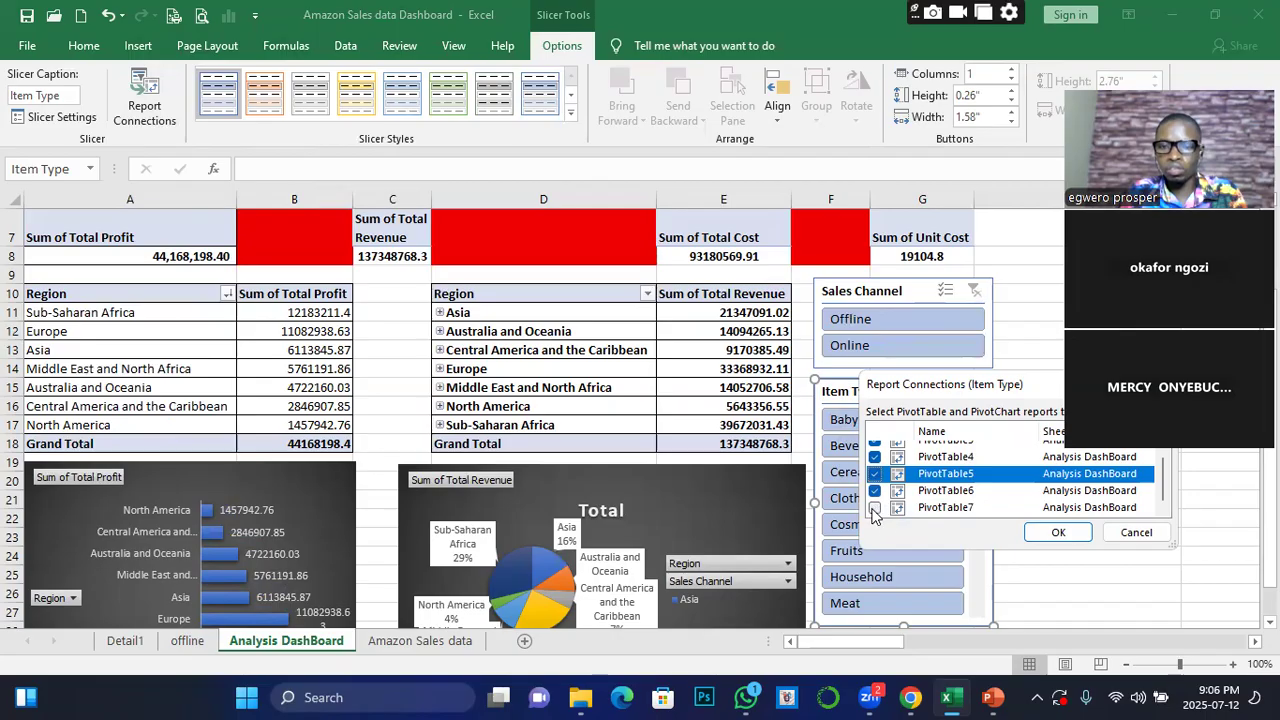
left_click(875, 508)
left_click(1060, 532)
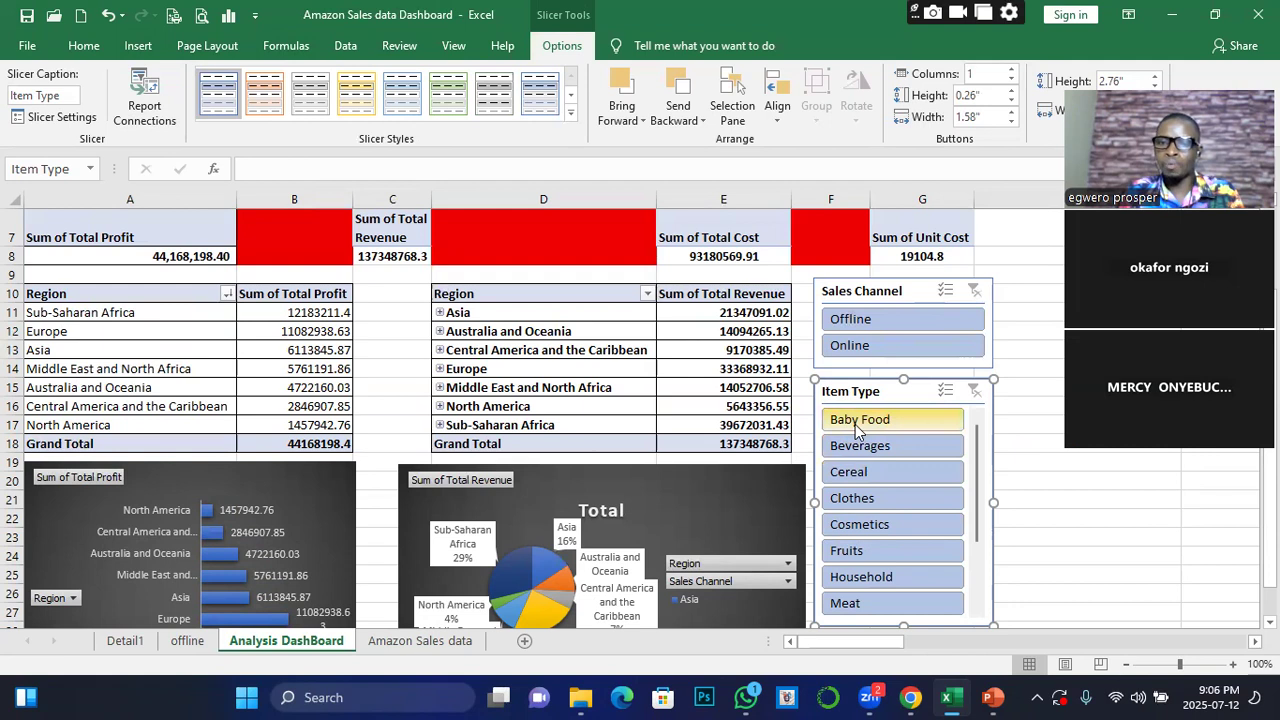
Filter the dashboard by single item types in turn: Baby Food, Beverages, Cereal, Clothes, Cosmetics, Household and Baby Food again
left_click(857, 421)
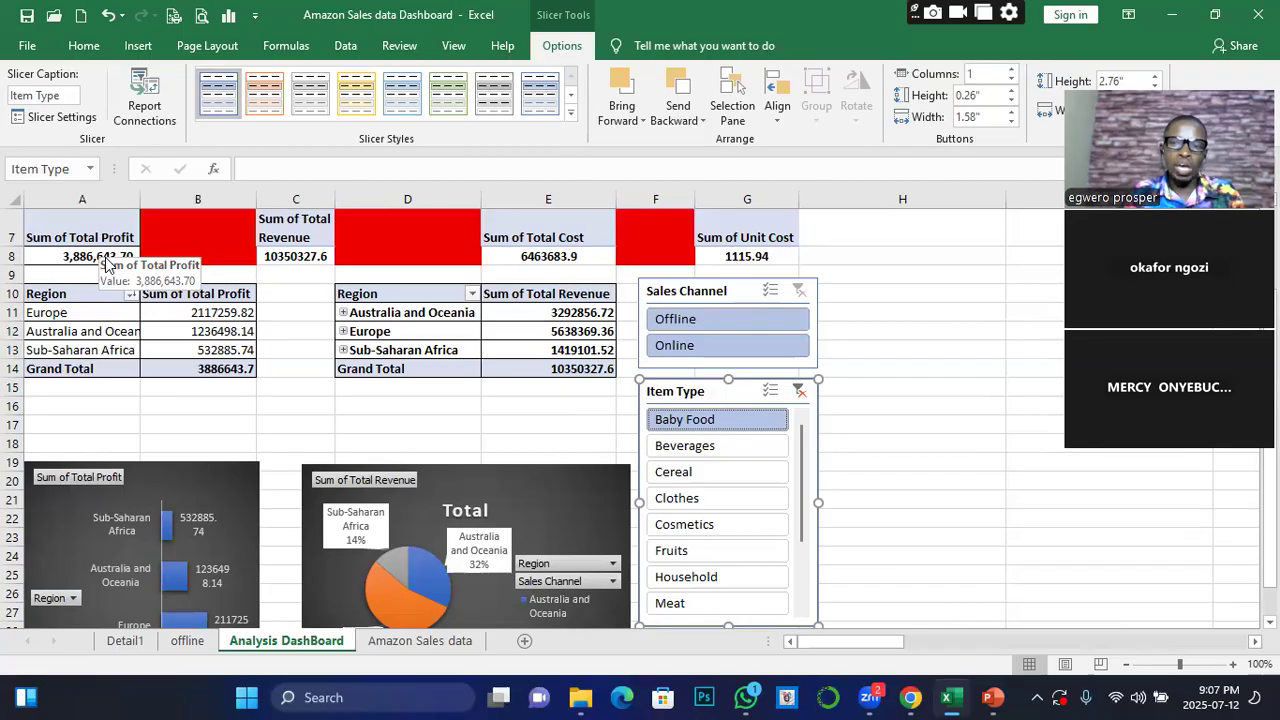
left_click(697, 448)
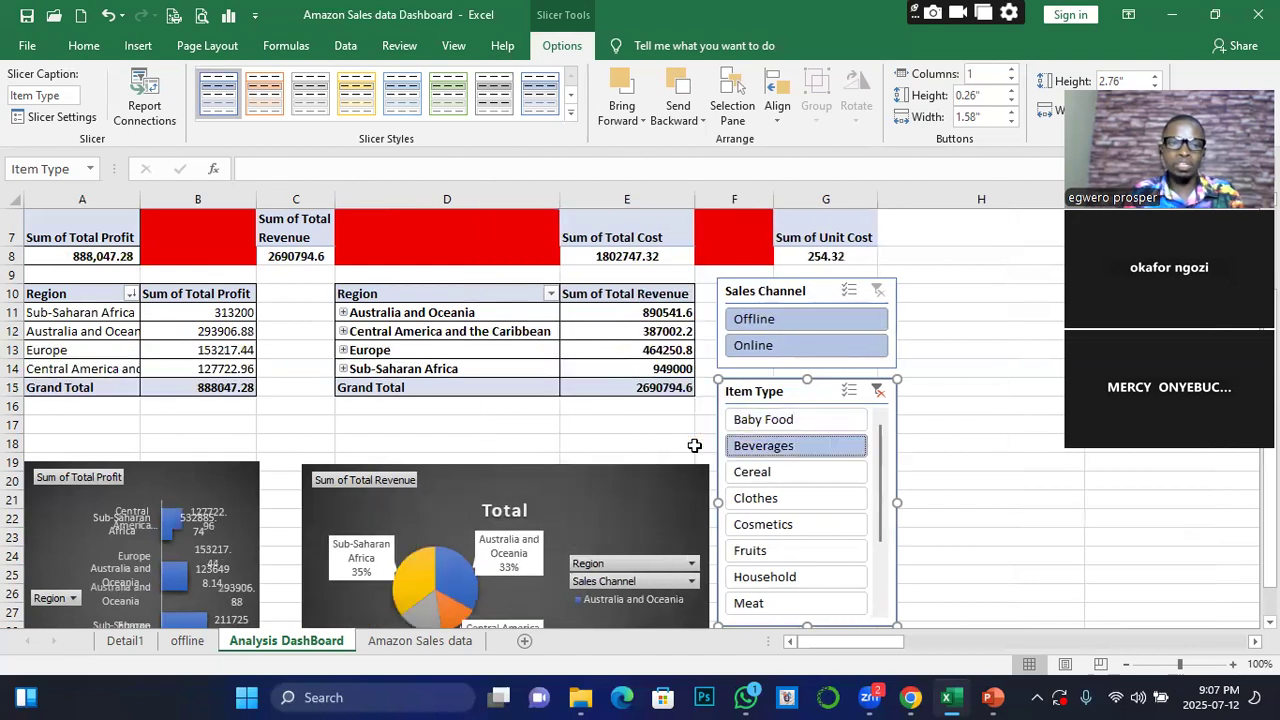
left_click(766, 477)
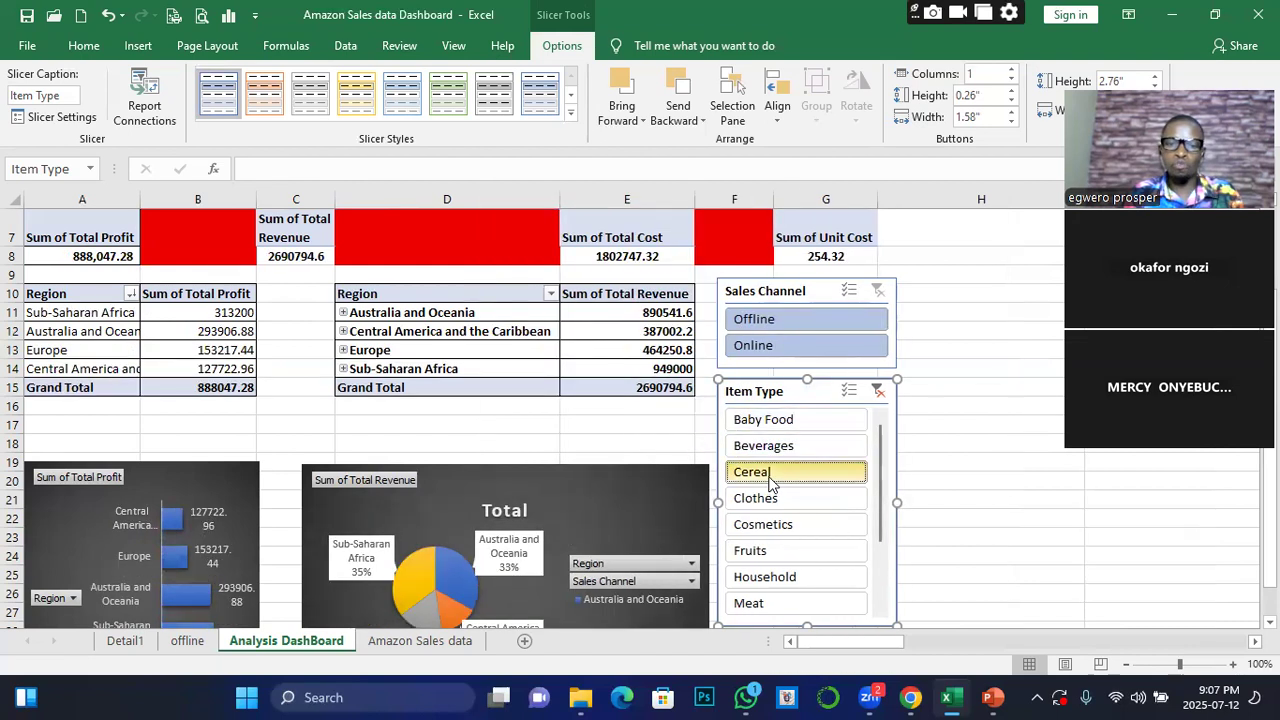
left_click(758, 498, "ctrl")
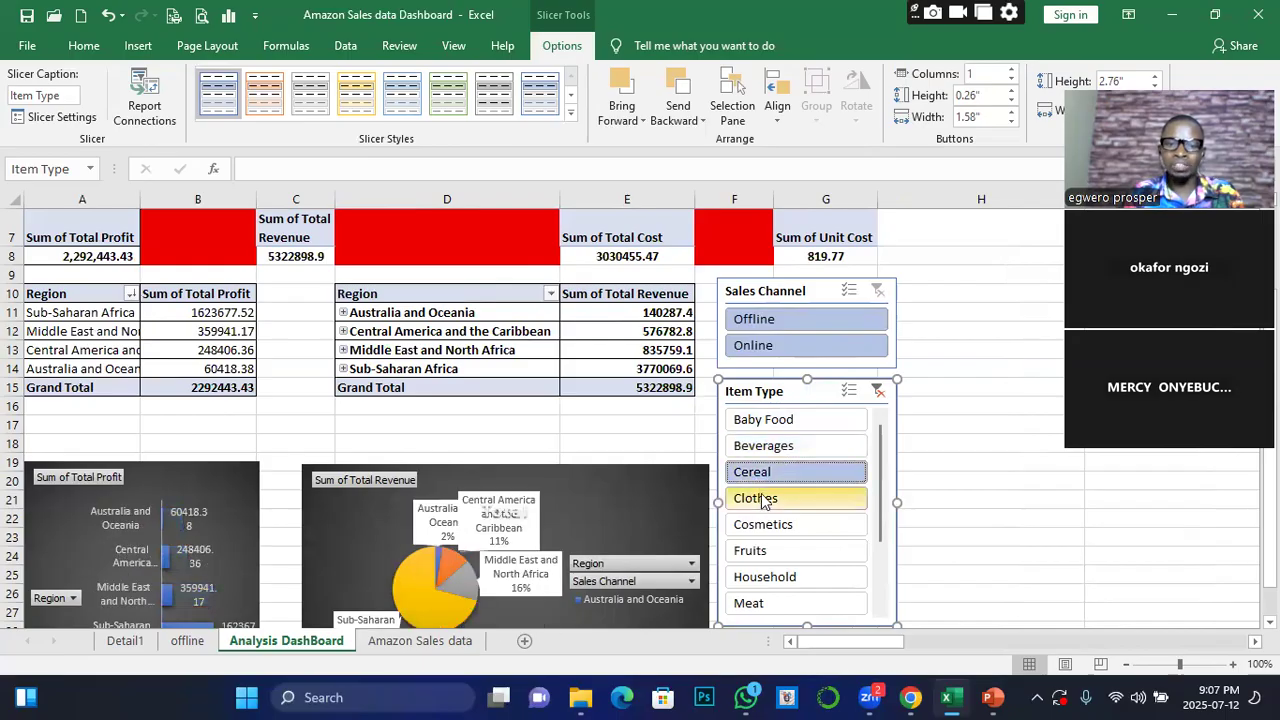
left_click(764, 525)
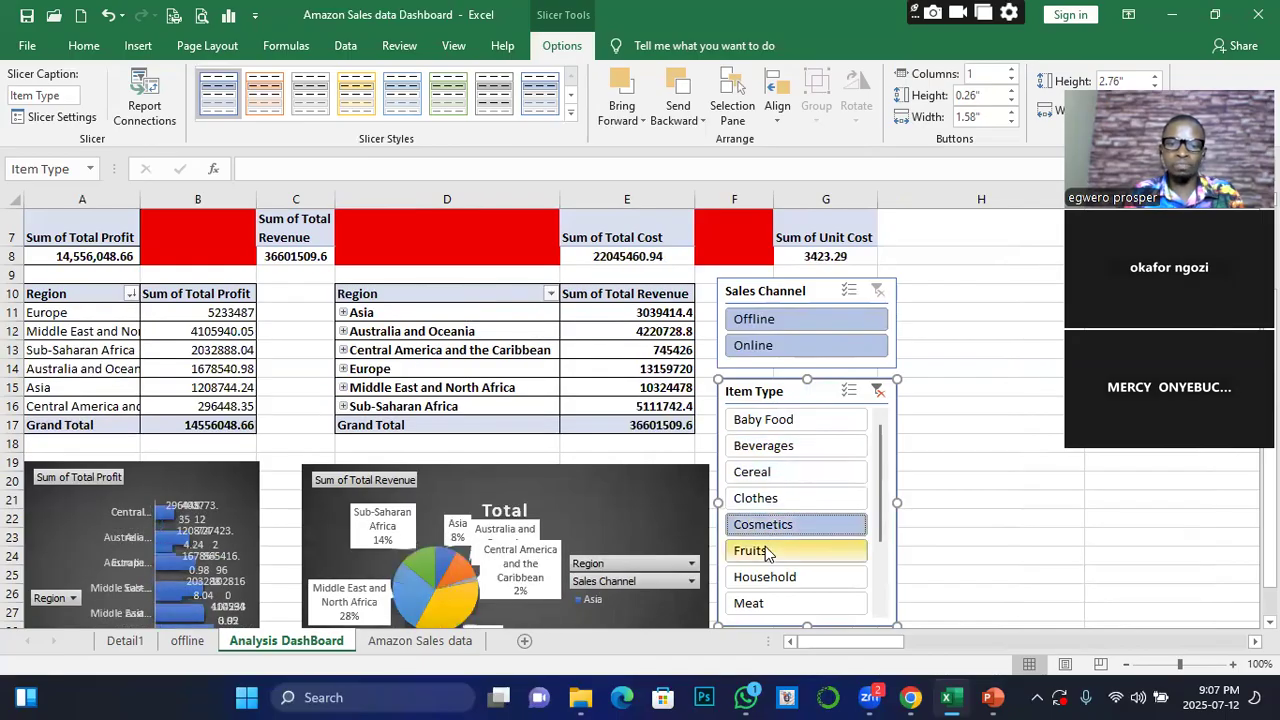
left_click(767, 576)
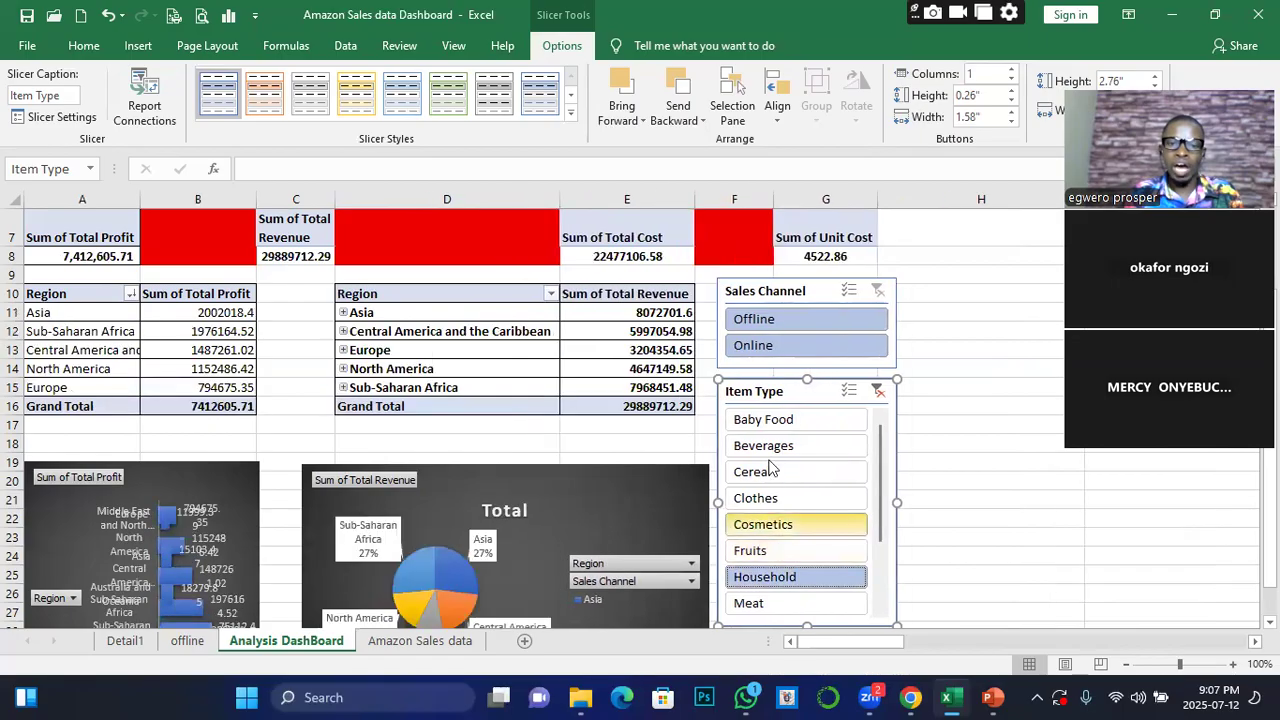
left_click(766, 424)
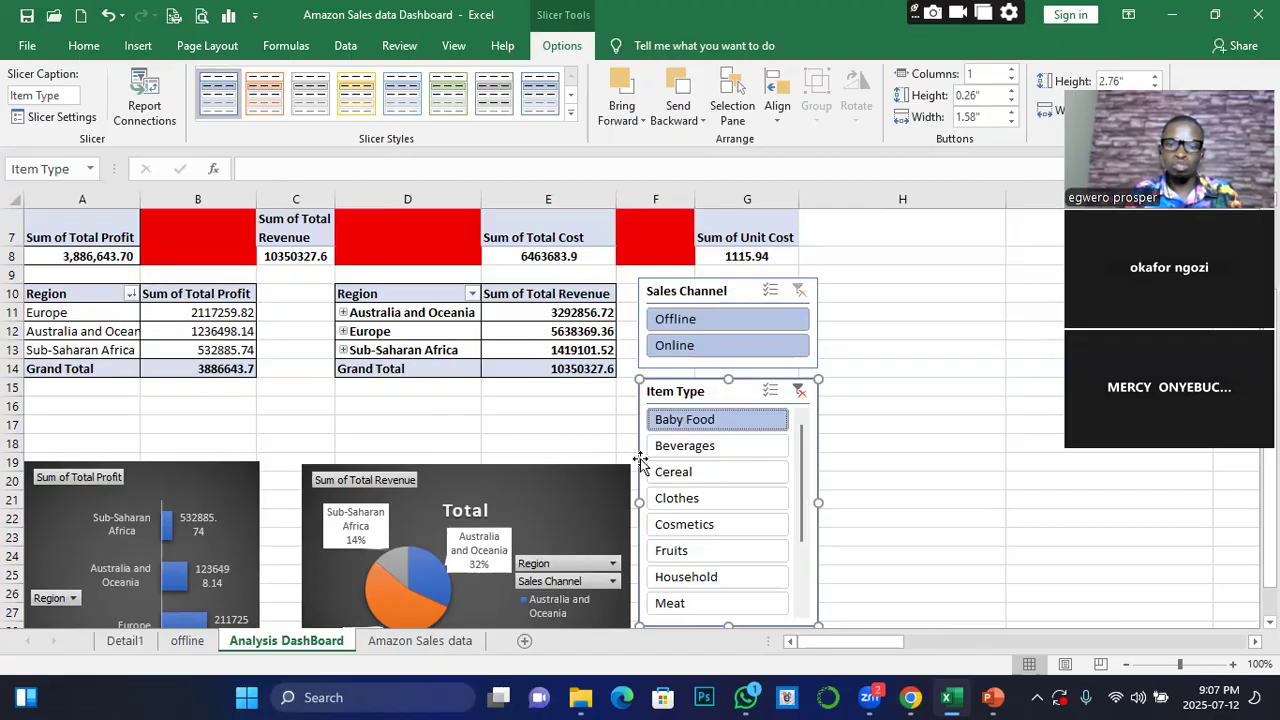
Build up a combined Item Type filter of Baby Food, Beverages, Cereal, Clothes and Cosmetics, and clear the slicer's filter again
left_click(676, 448)
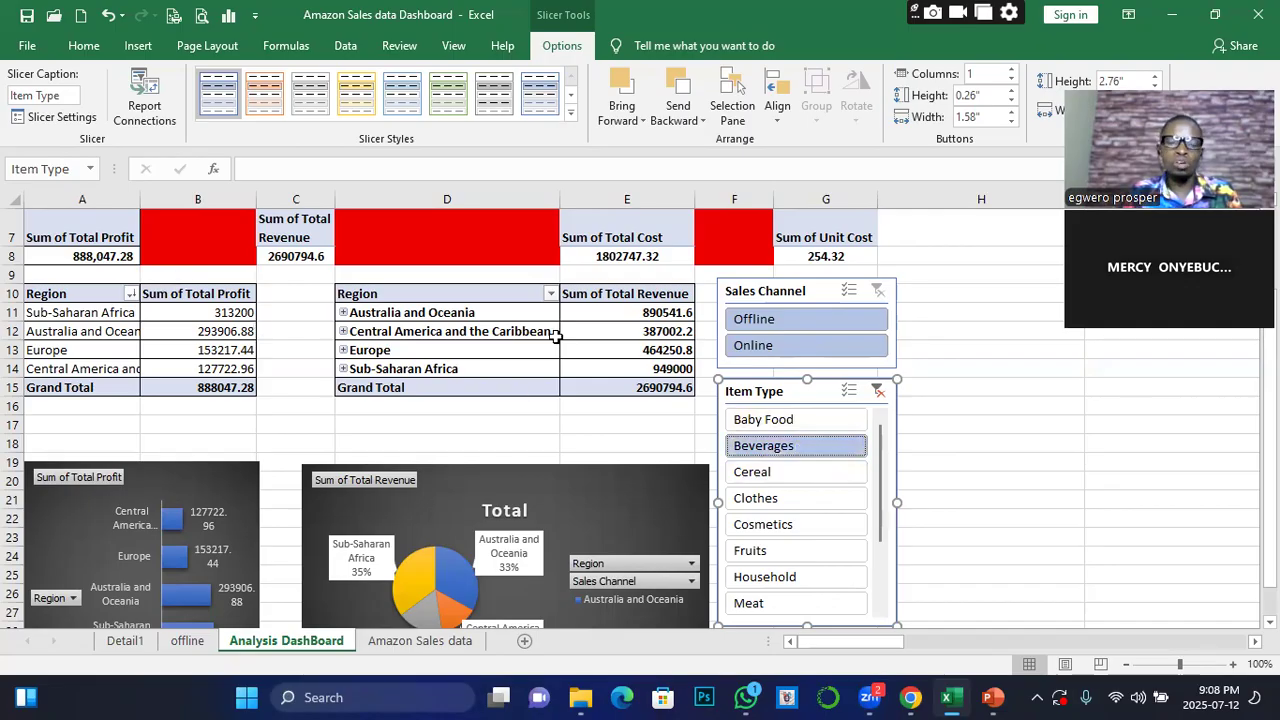
left_click(785, 424, "ctrl")
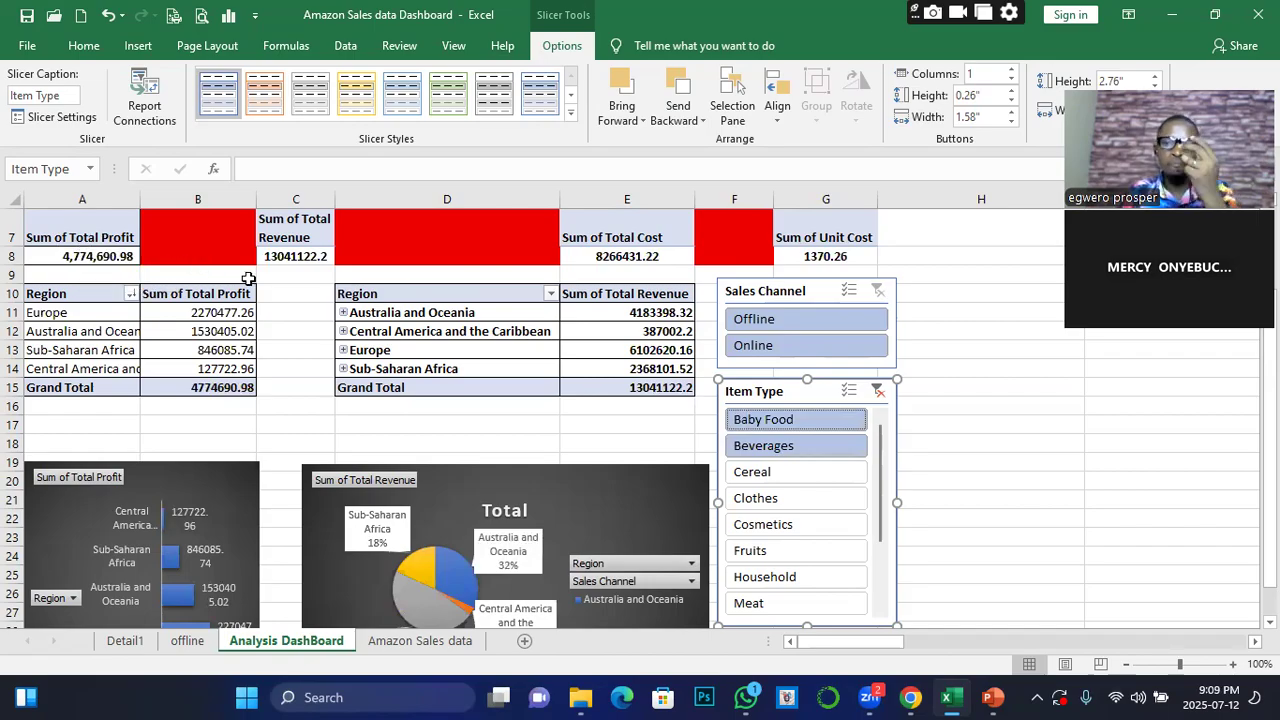
left_click(788, 452, "ctrl")
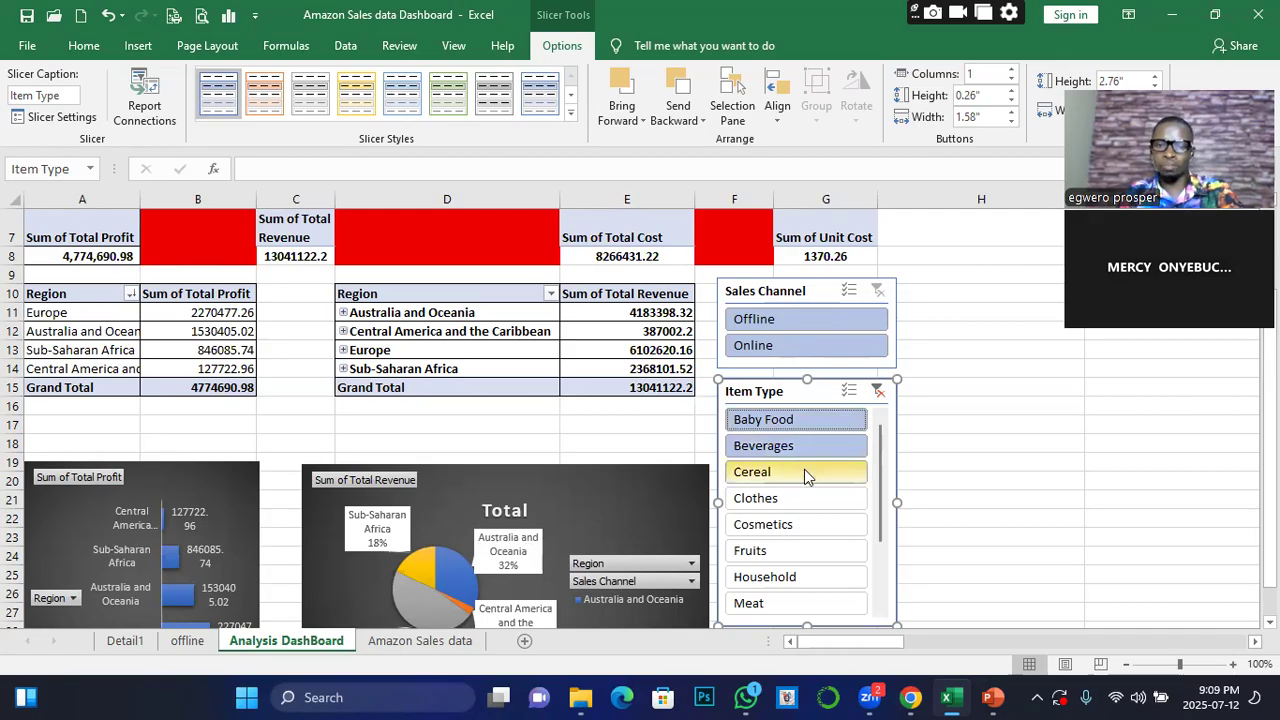
left_click(771, 476, "ctrl")
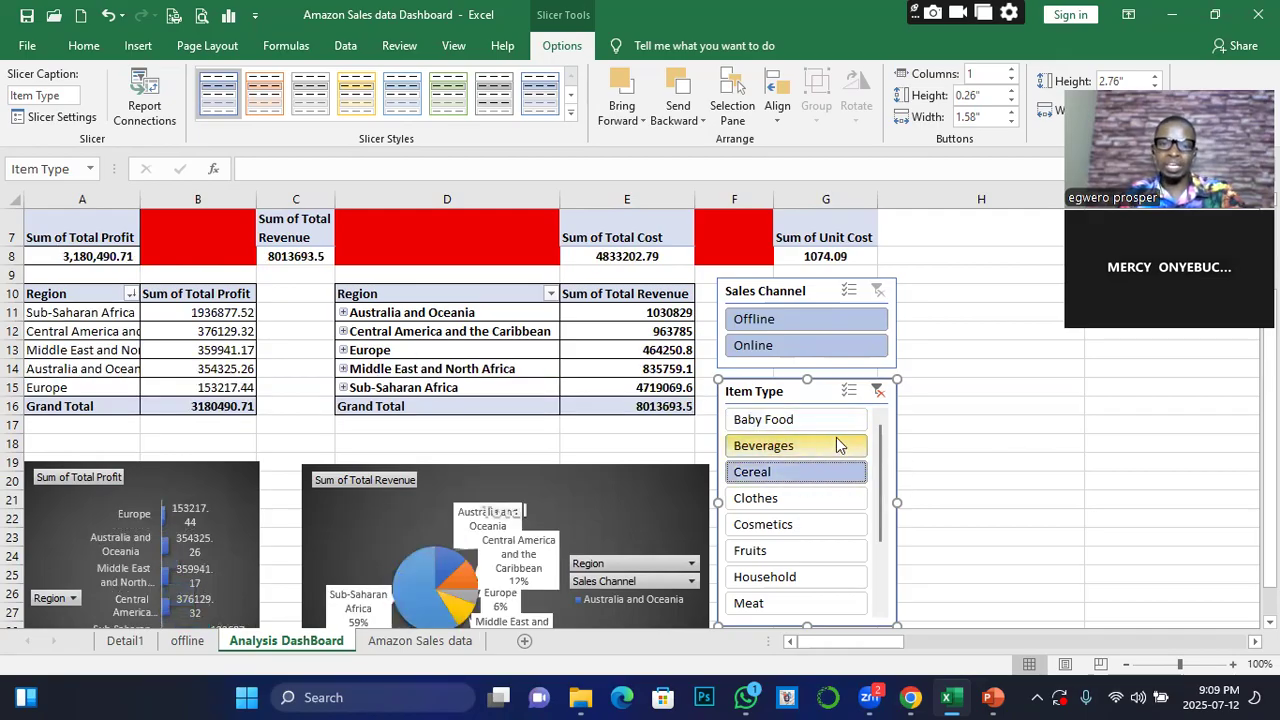
left_click(786, 426, "ctrl")
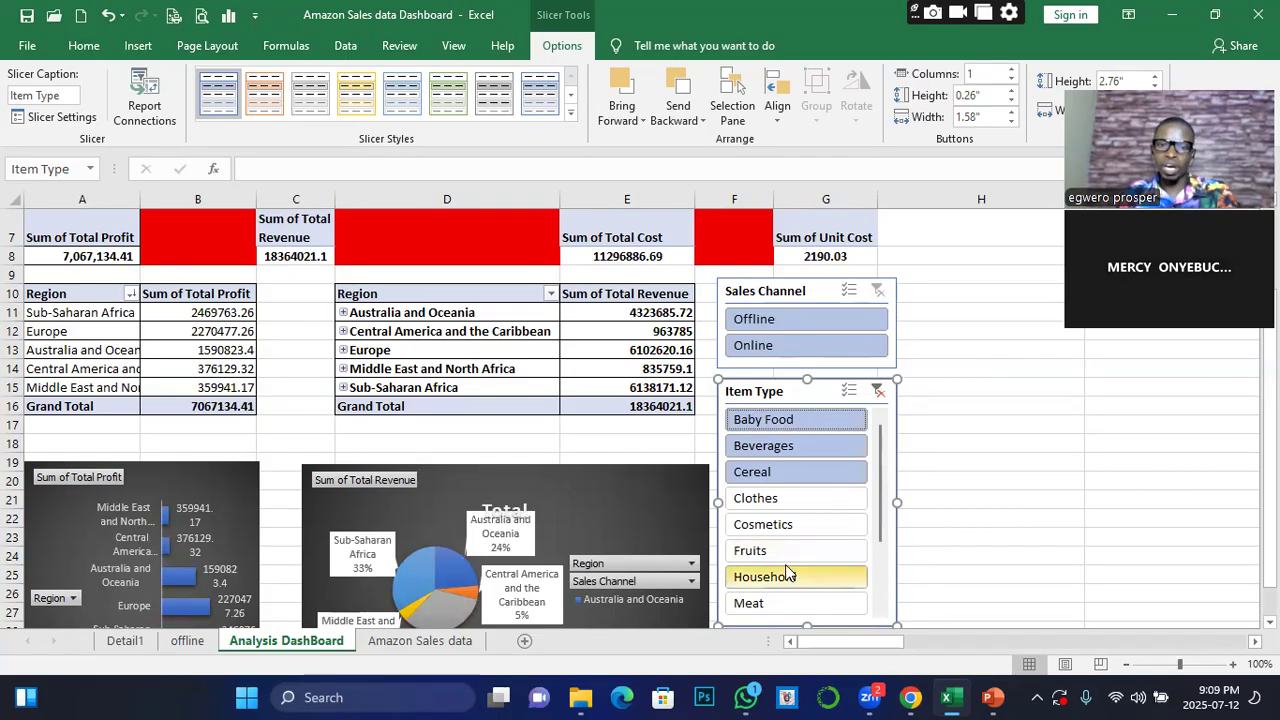
left_click(765, 497, "ctrl")
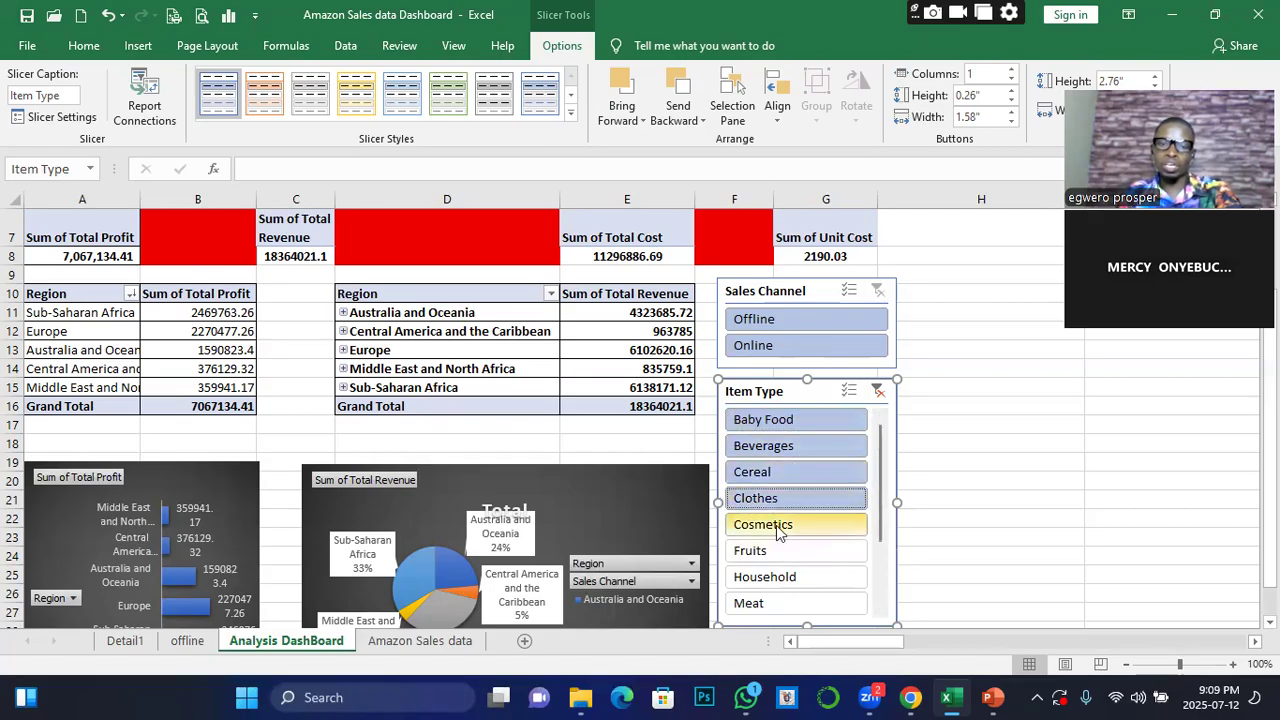
left_click(772, 525, "ctrl")
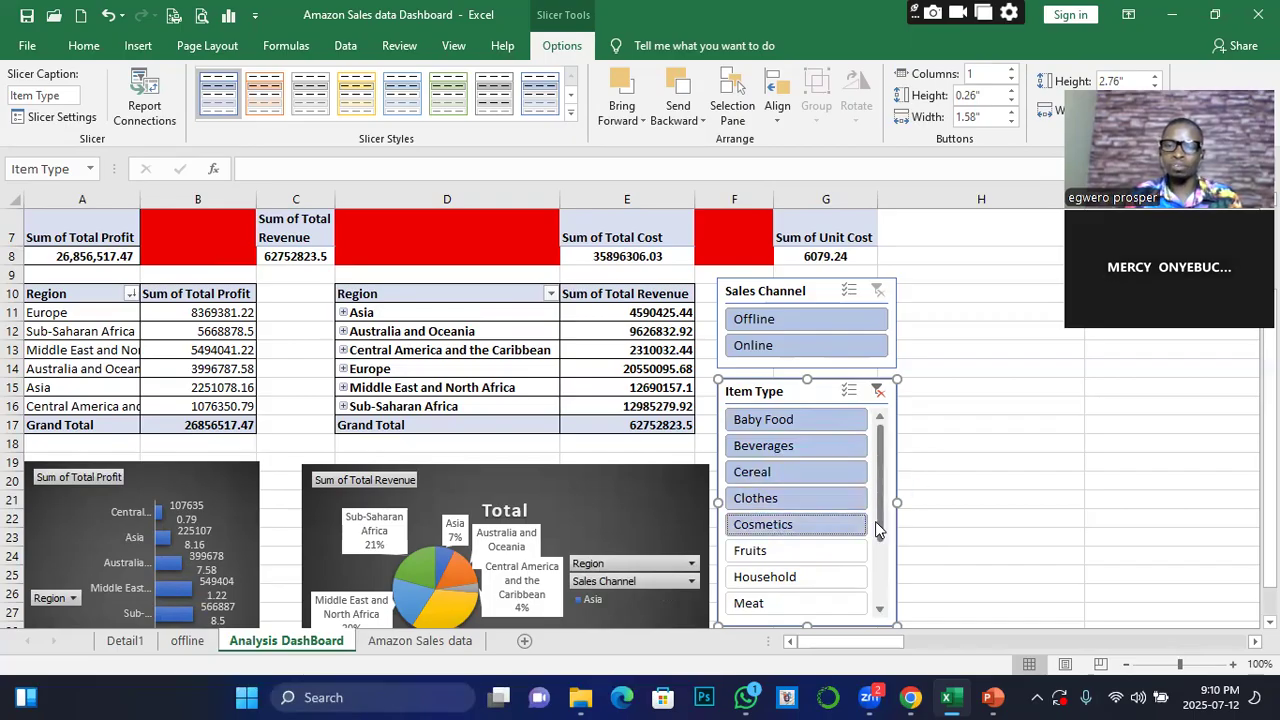
left_click(877, 392)
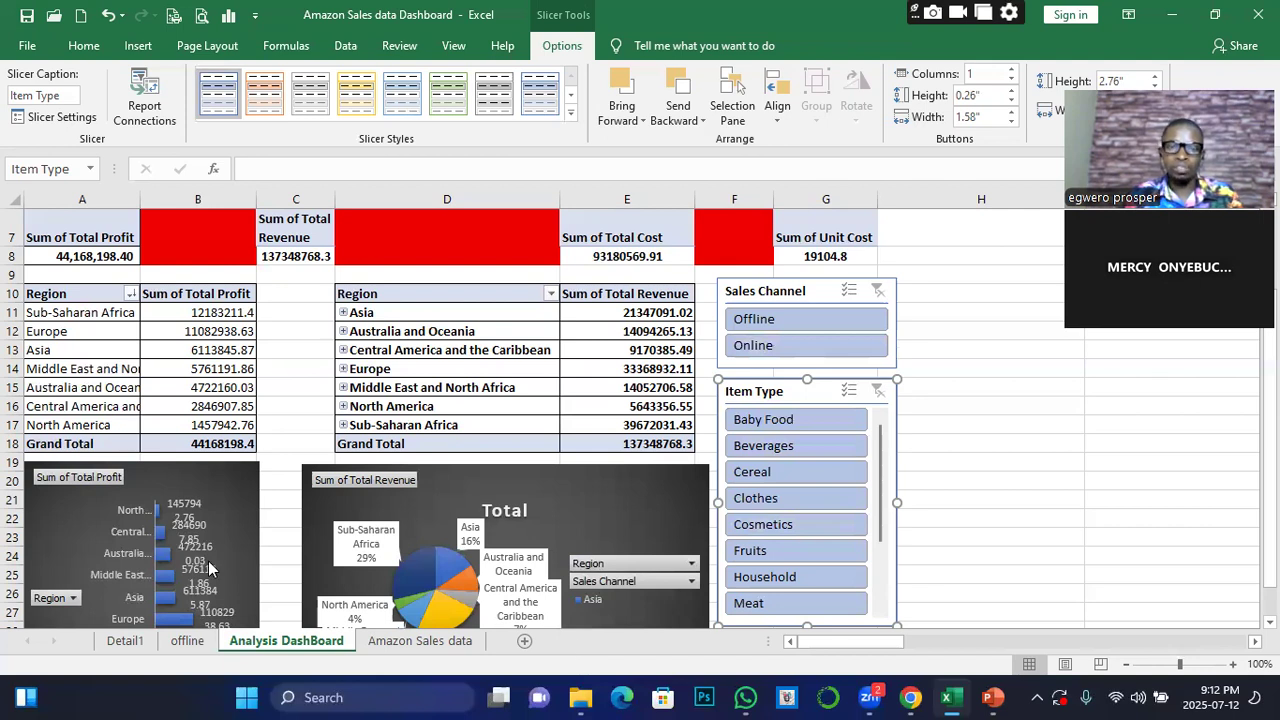
Examine the Order Date and Ship Date columns on the Amazon Sales data sheet
left_click(410, 640)
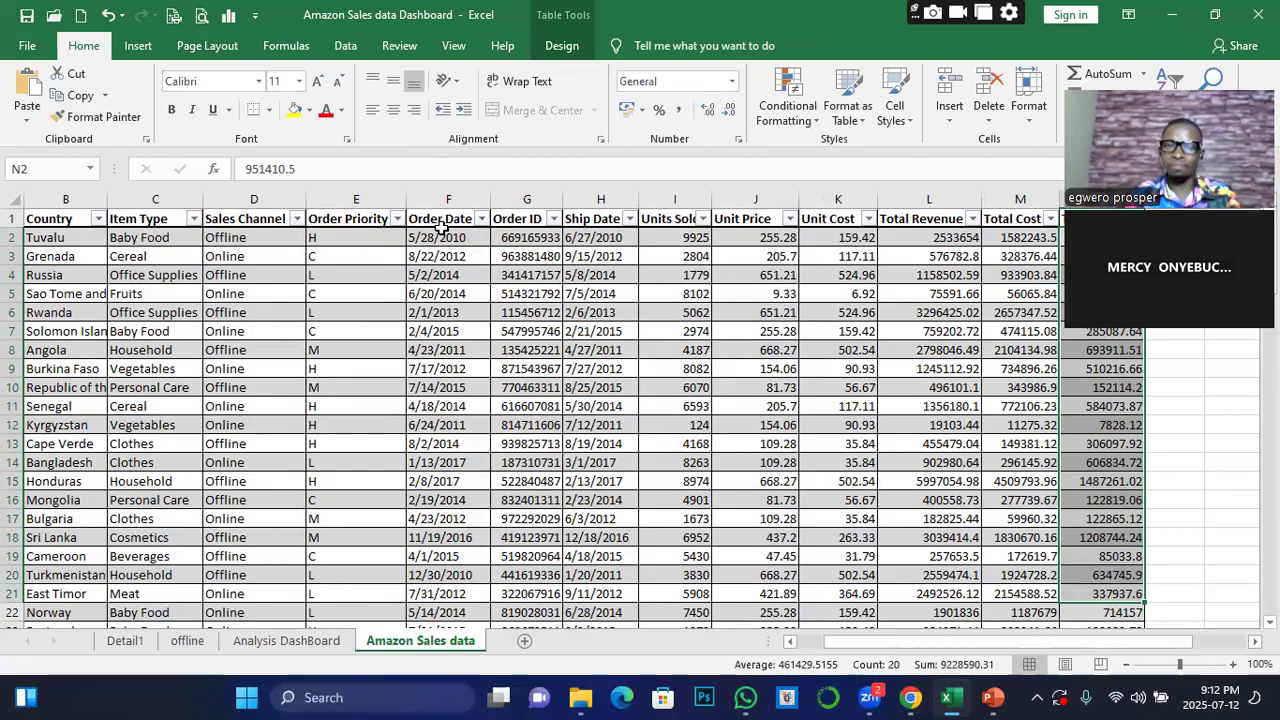
left_click_drag(440, 228, 432, 556)
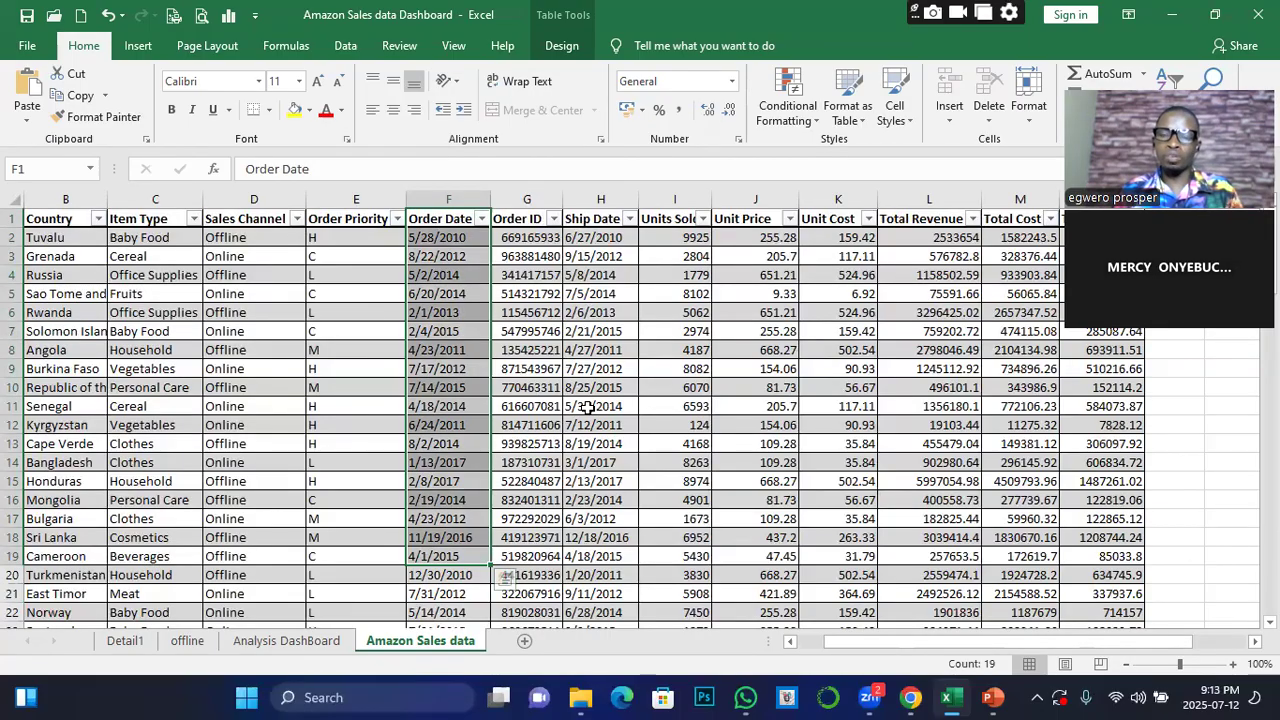
left_click(443, 259)
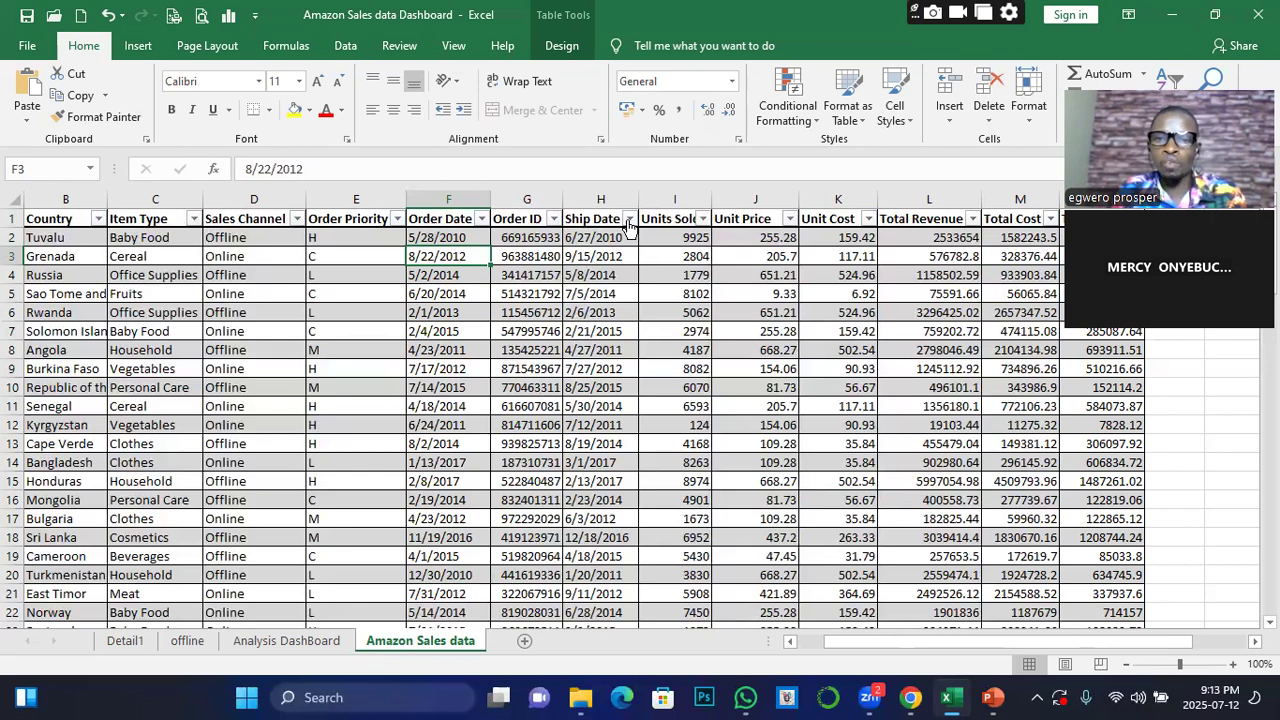
left_click_drag(443, 218, 425, 577)
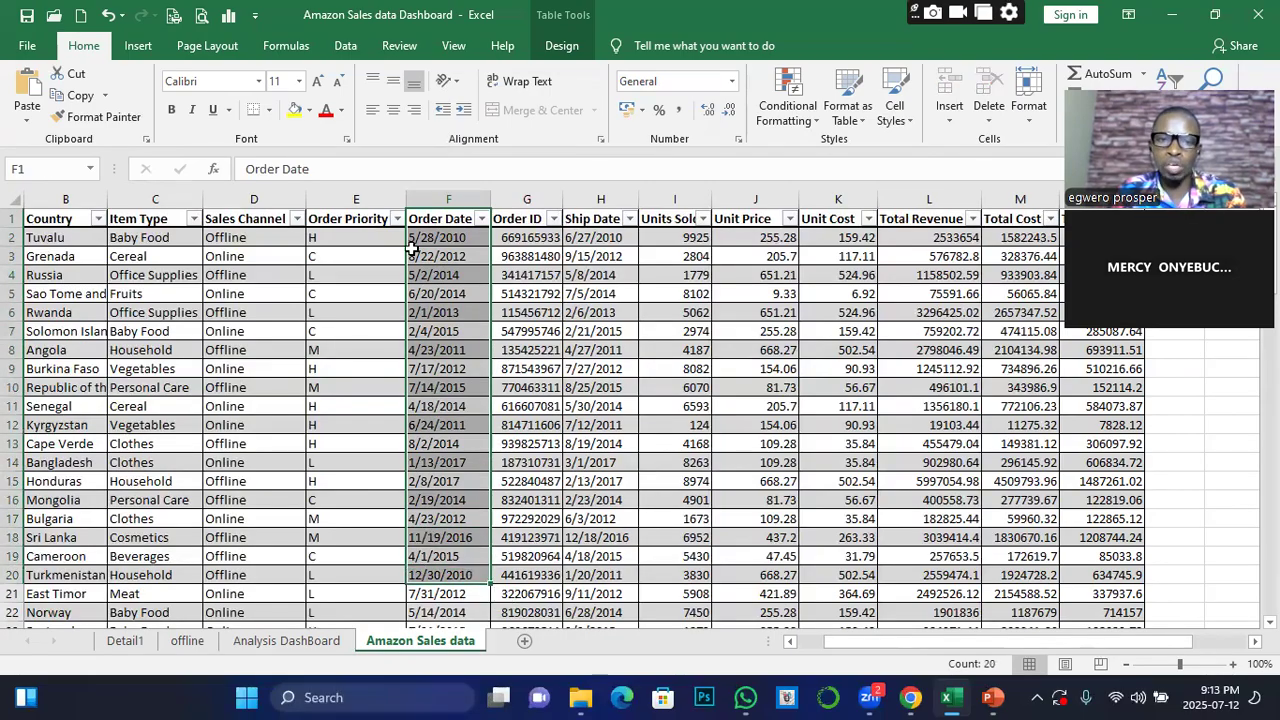
left_click_drag(592, 220, 568, 484)
left_click_drag(440, 219, 447, 370)
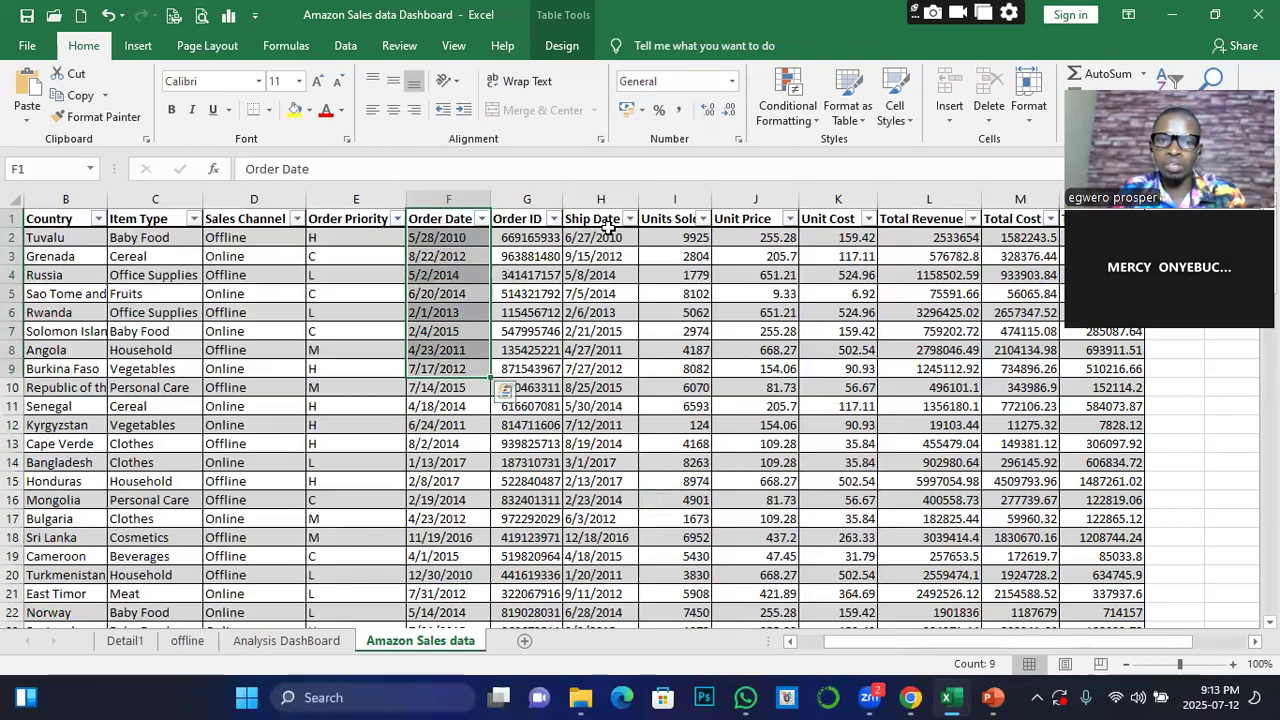
left_click_drag(600, 238, 594, 422)
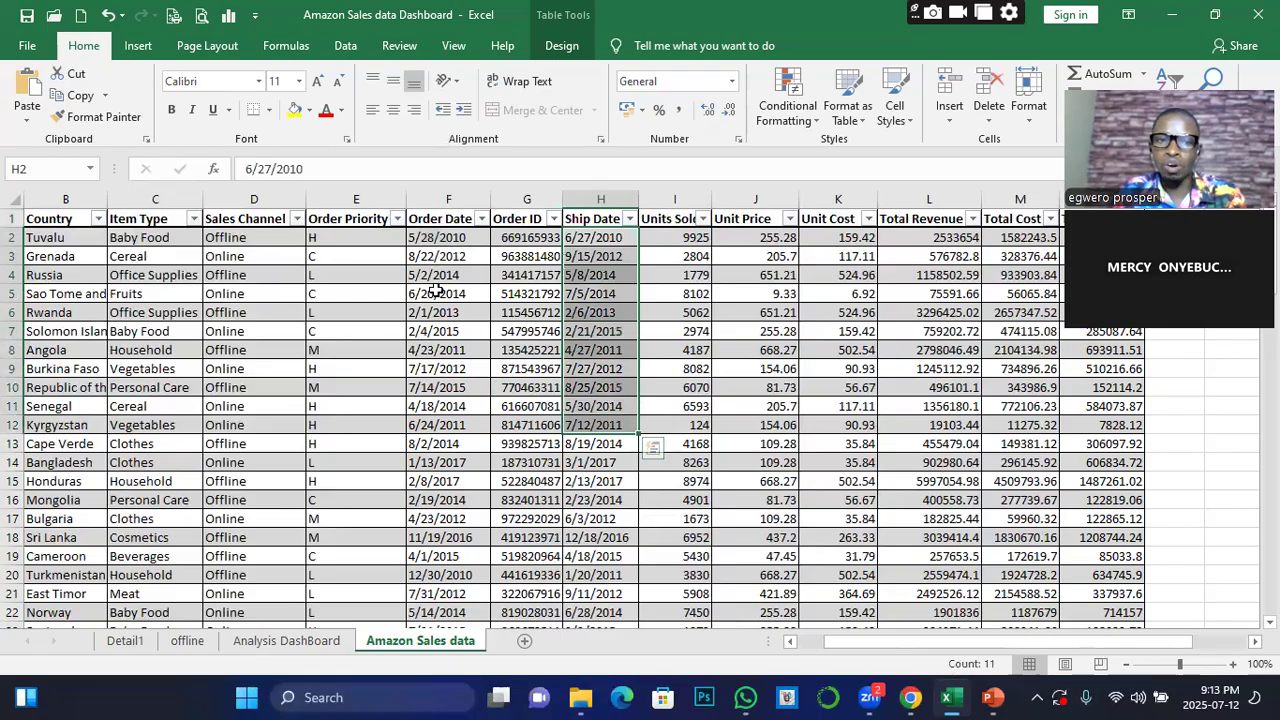
left_click_drag(440, 220, 449, 360)
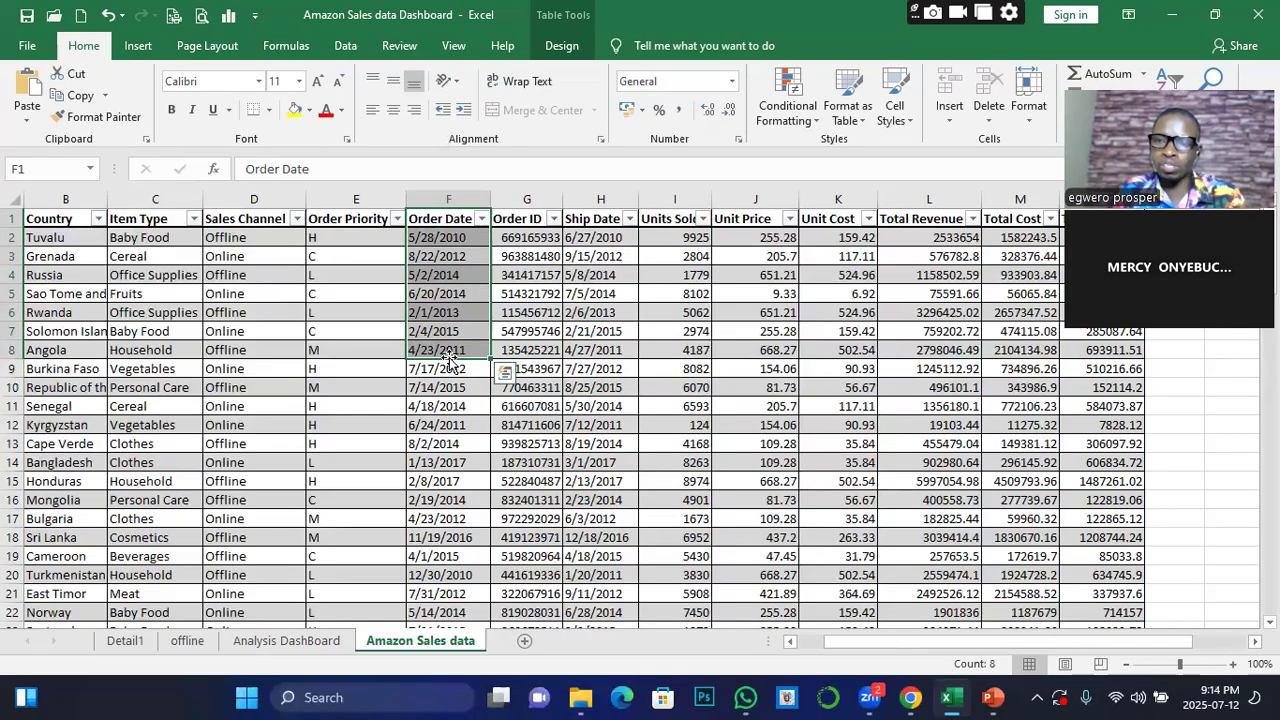
Try to insert a timeline for the Total Revenue by Region pivot table on the Analysis DashBoard sheet
left_click(274, 642)
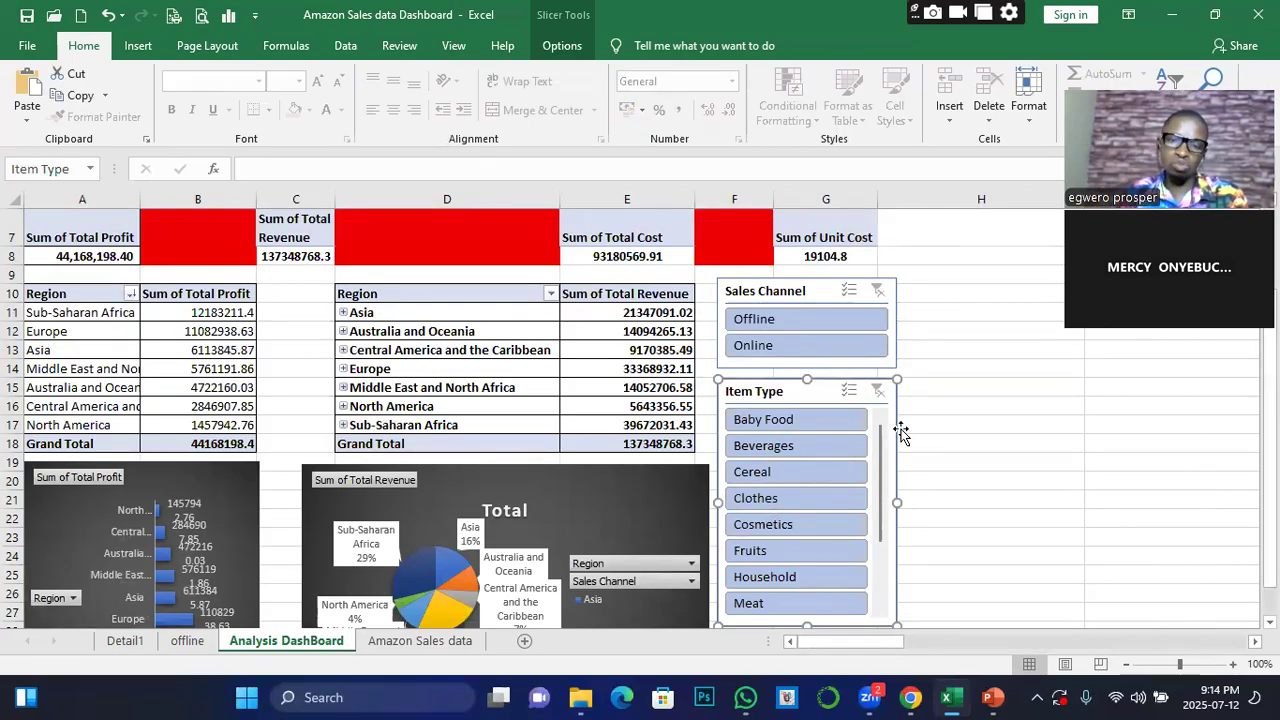
left_click(643, 338)
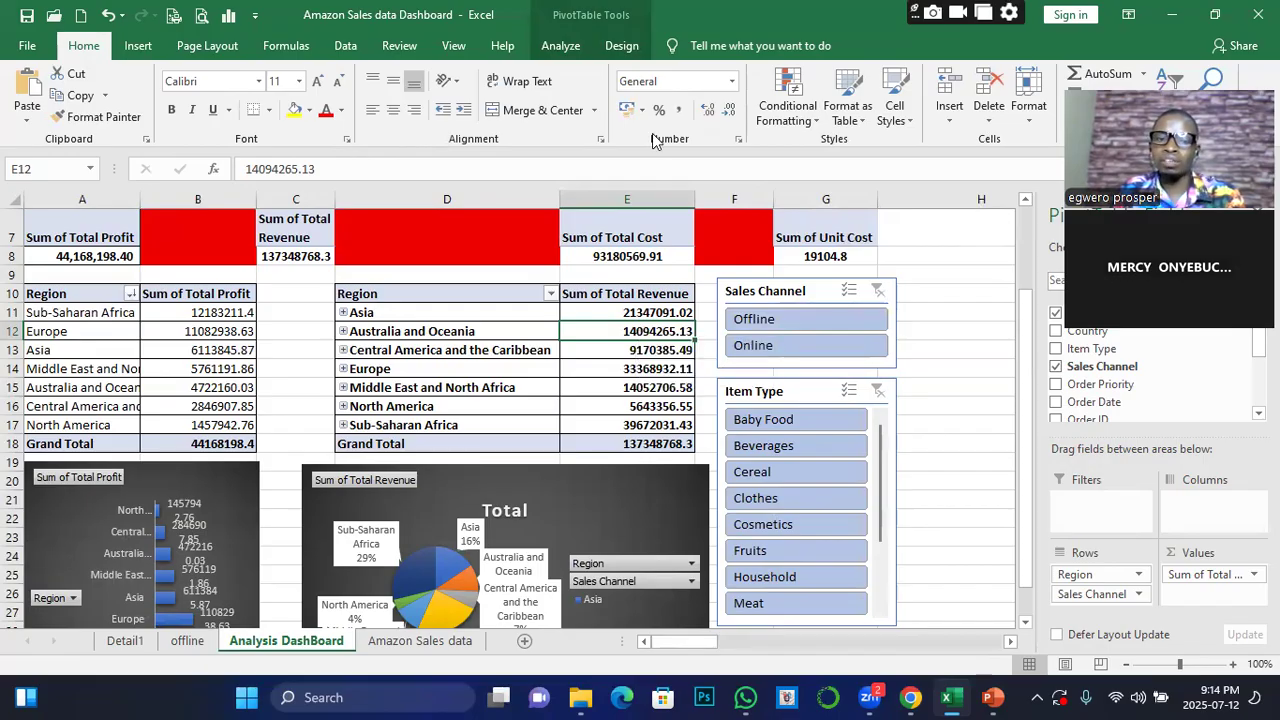
left_click(560, 46)
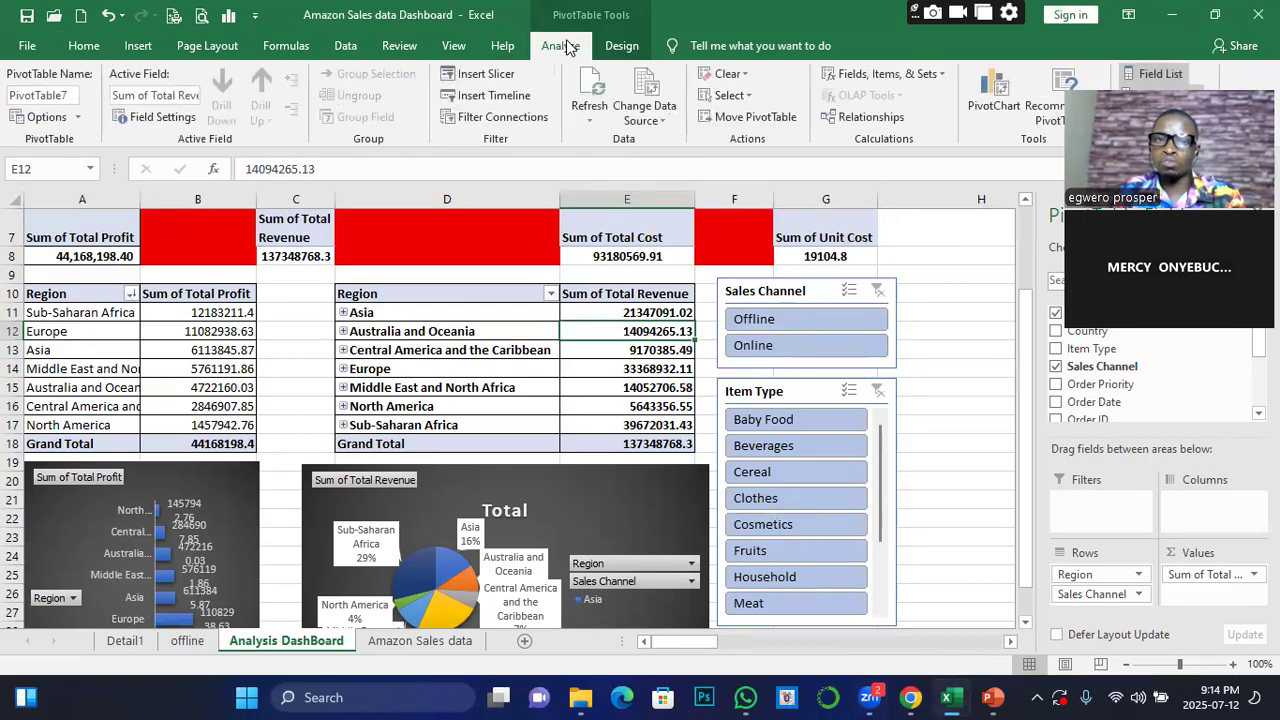
left_click(505, 98)
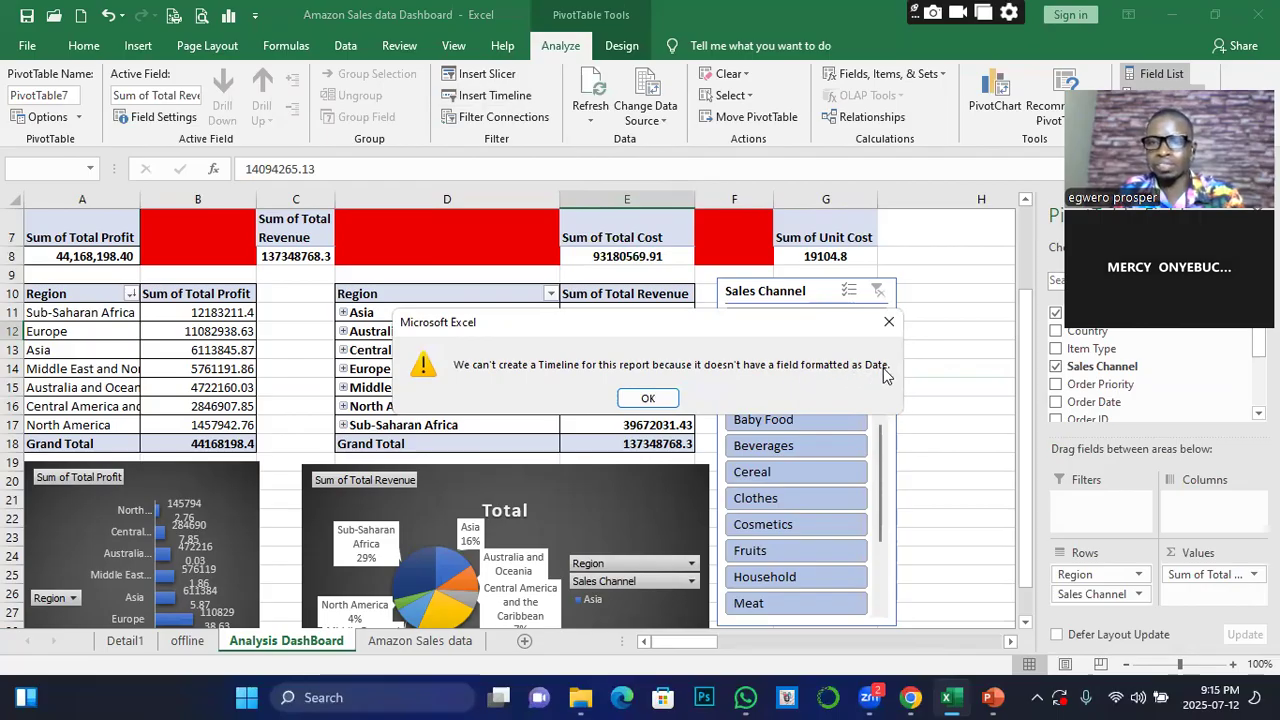
left_click(646, 398)
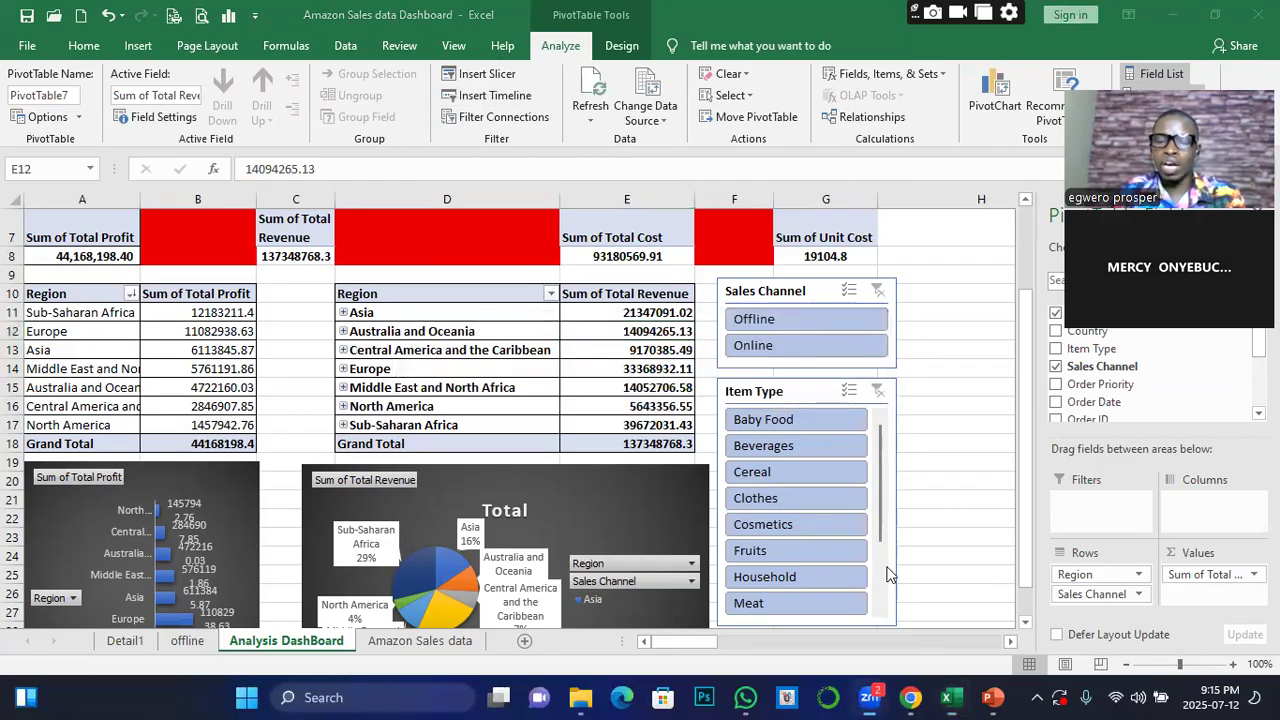
Format the Order Date column on the Amazon Sales data sheet as Short Date
left_click(418, 645)
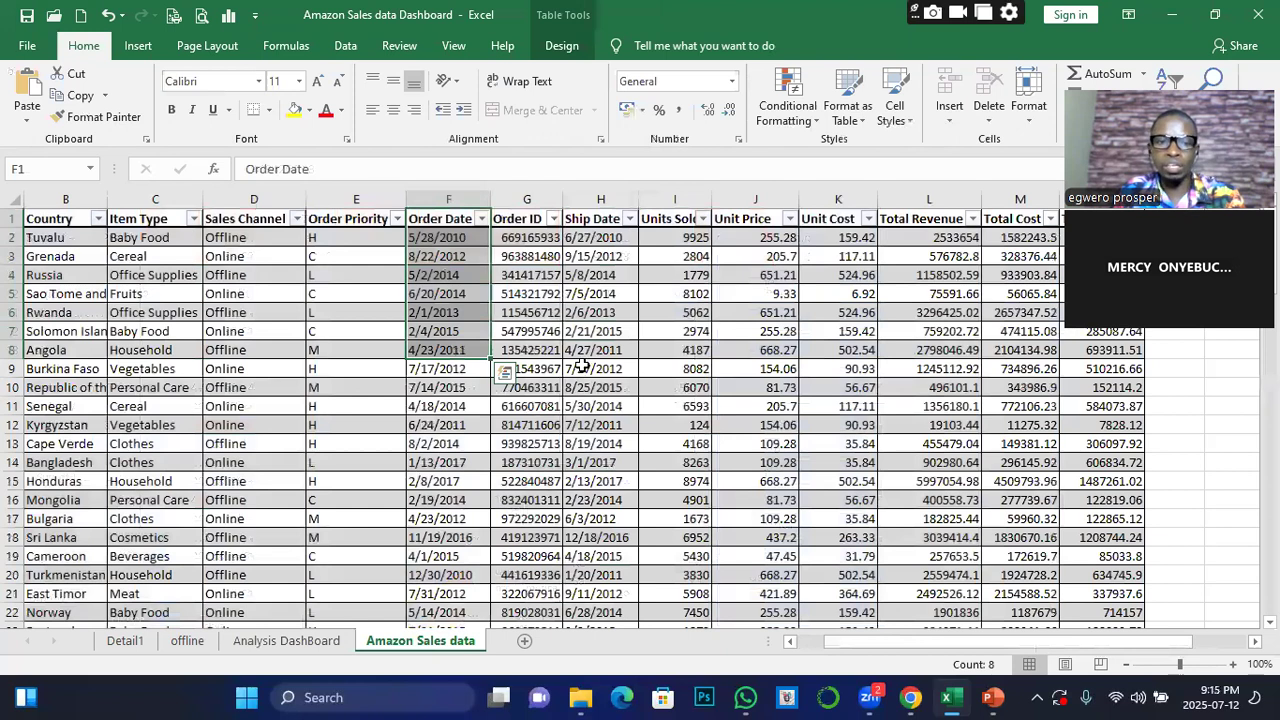
left_click(450, 438)
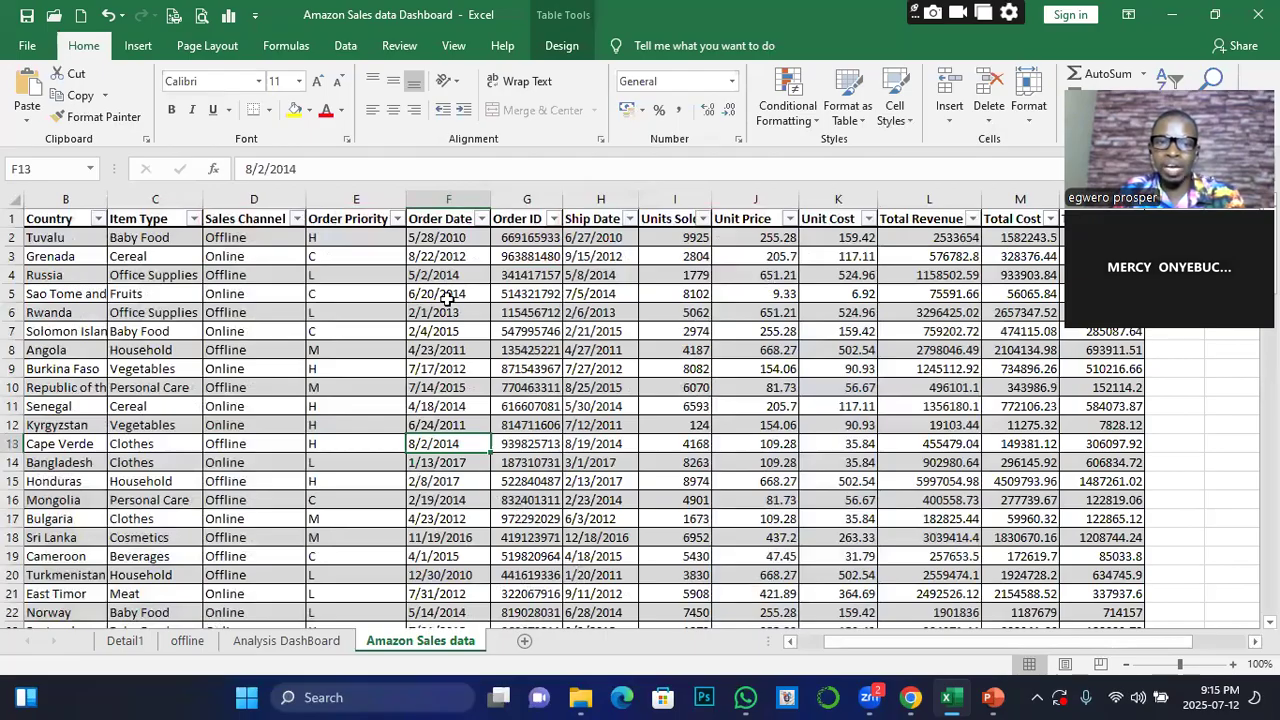
left_click(446, 199)
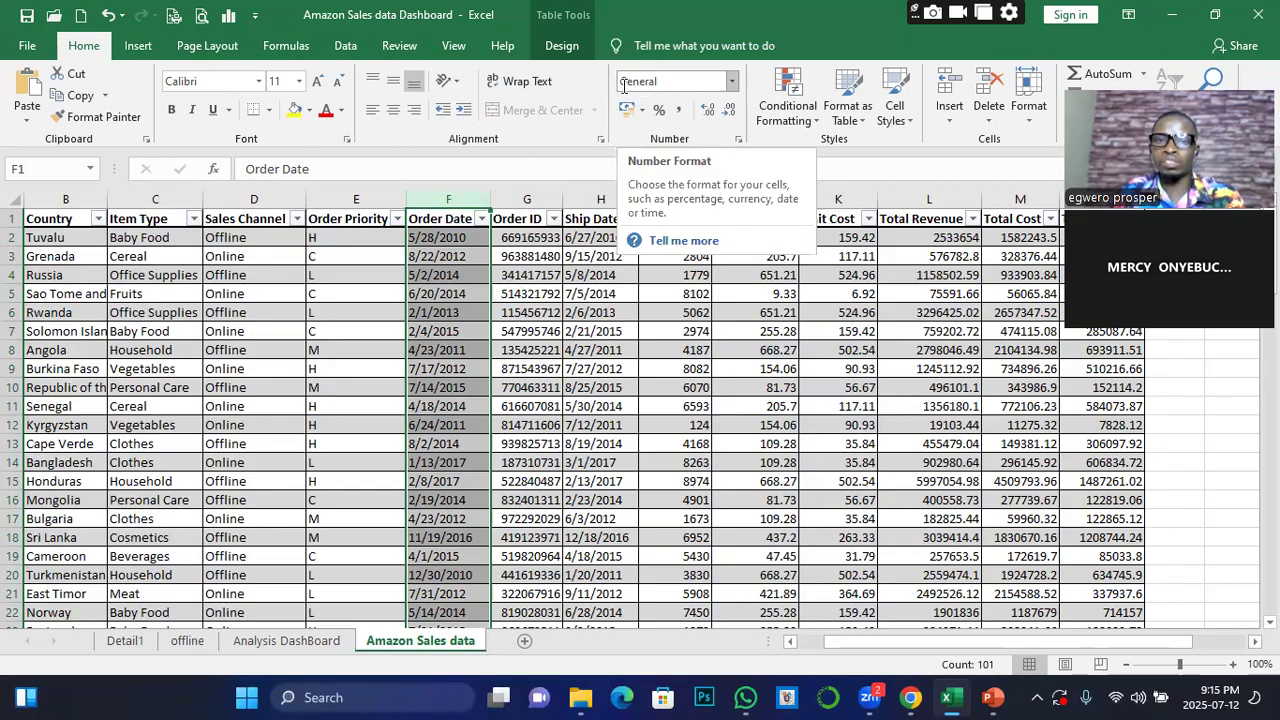
left_click(732, 88)
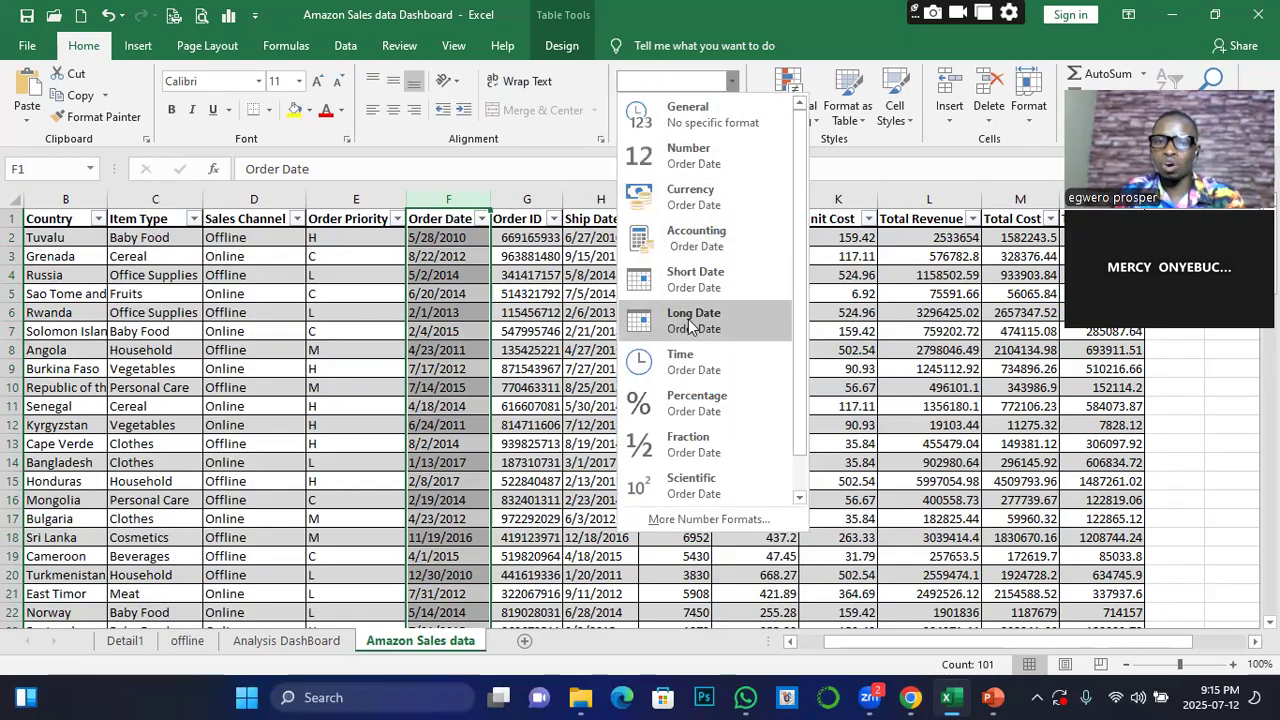
left_click(687, 285)
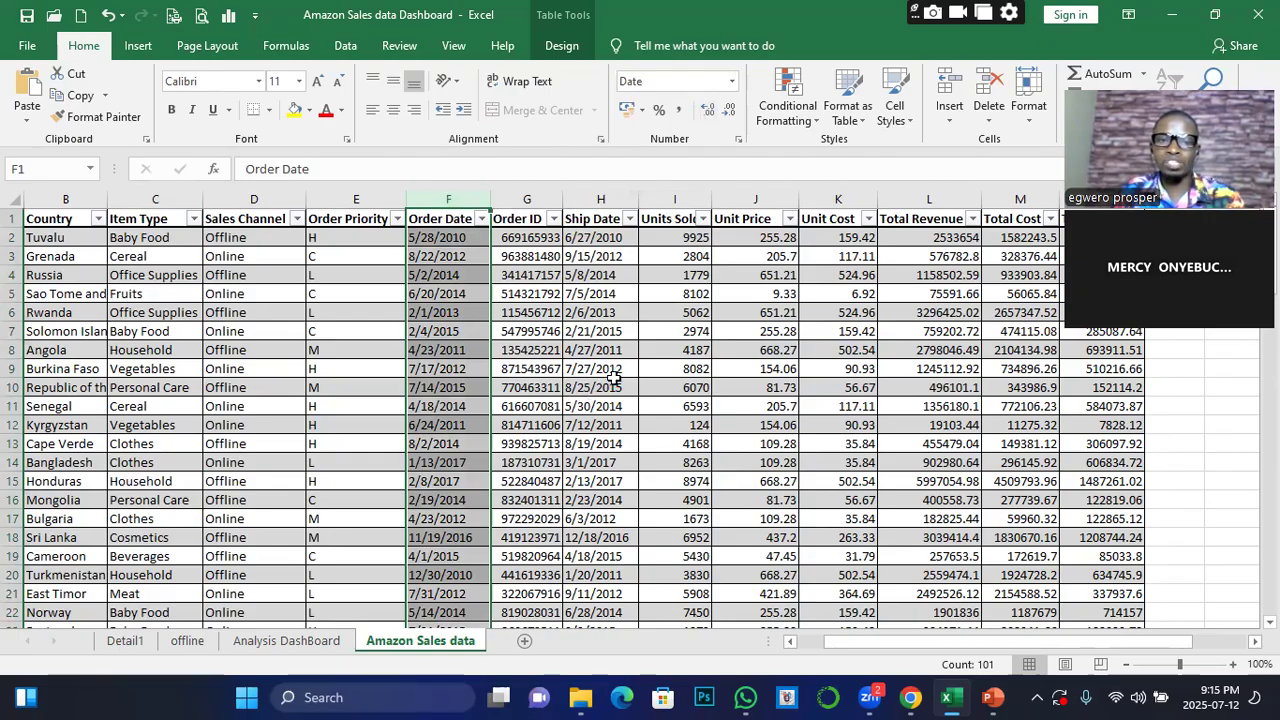
Refresh all pivot tables on the Analysis DashBoard sheet and try to insert a timeline for the Total Revenue by Region pivot table
left_click(266, 639)
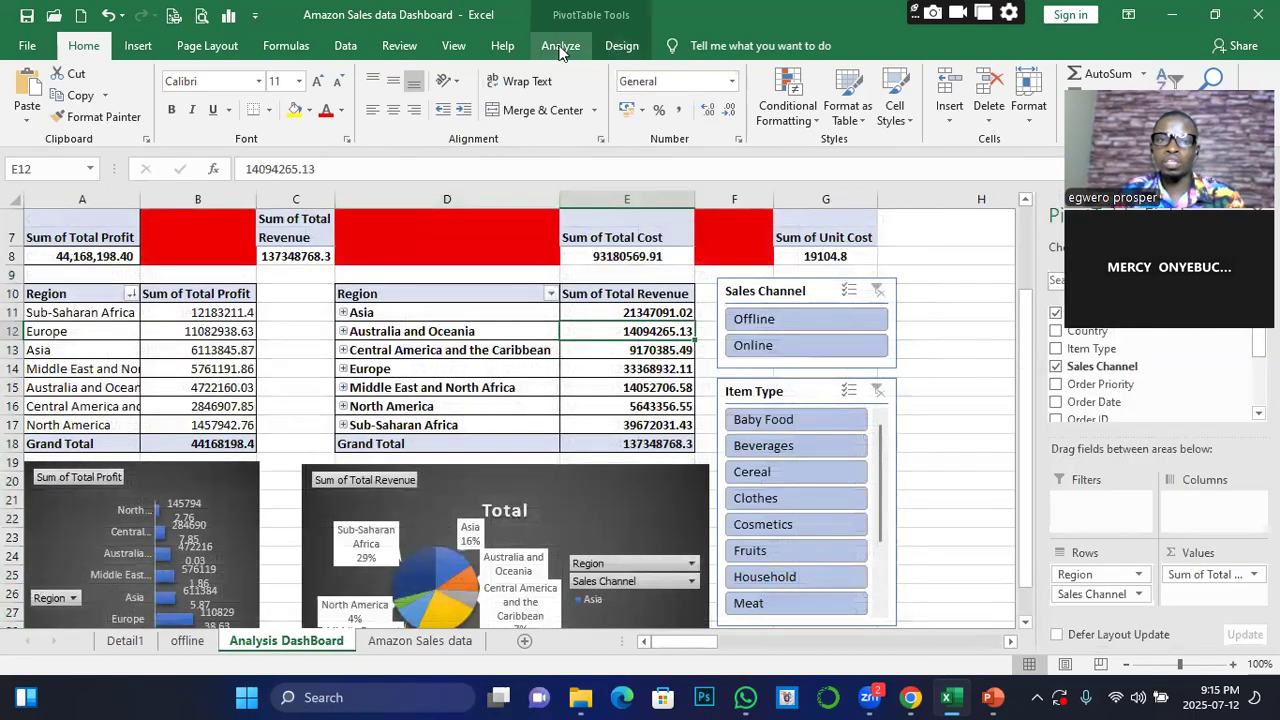
left_click(560, 47)
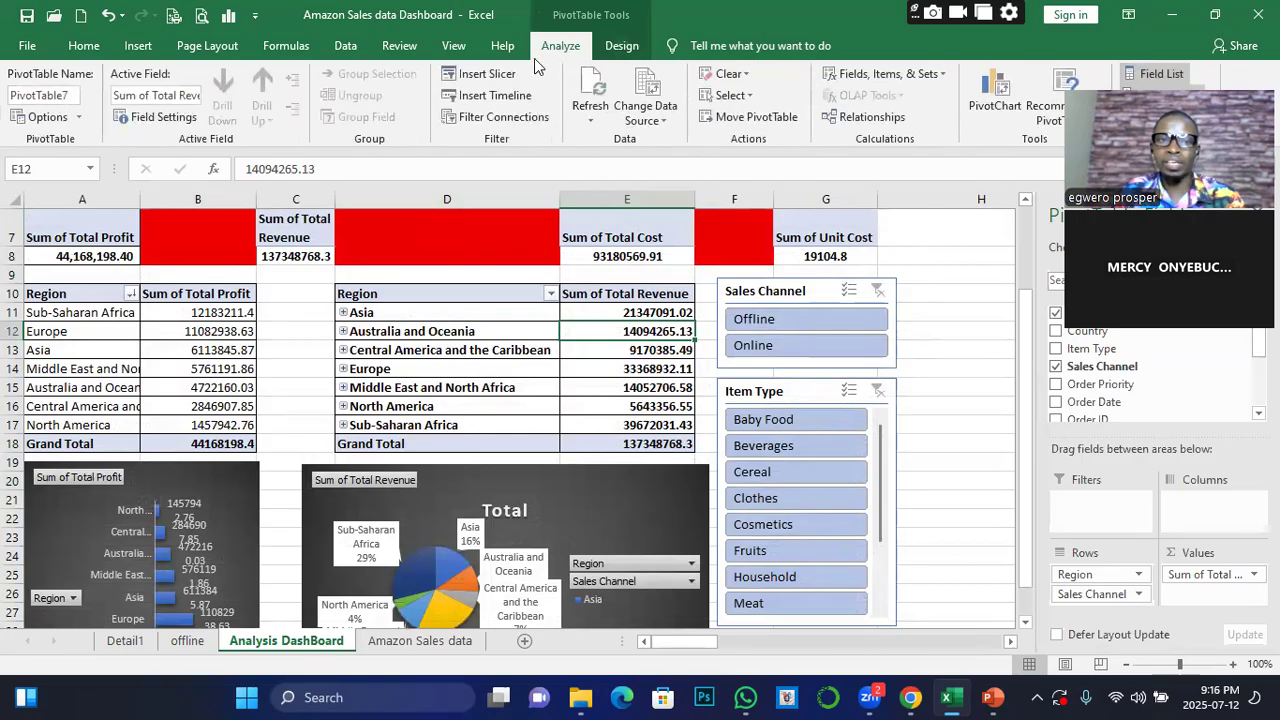
left_click(597, 112)
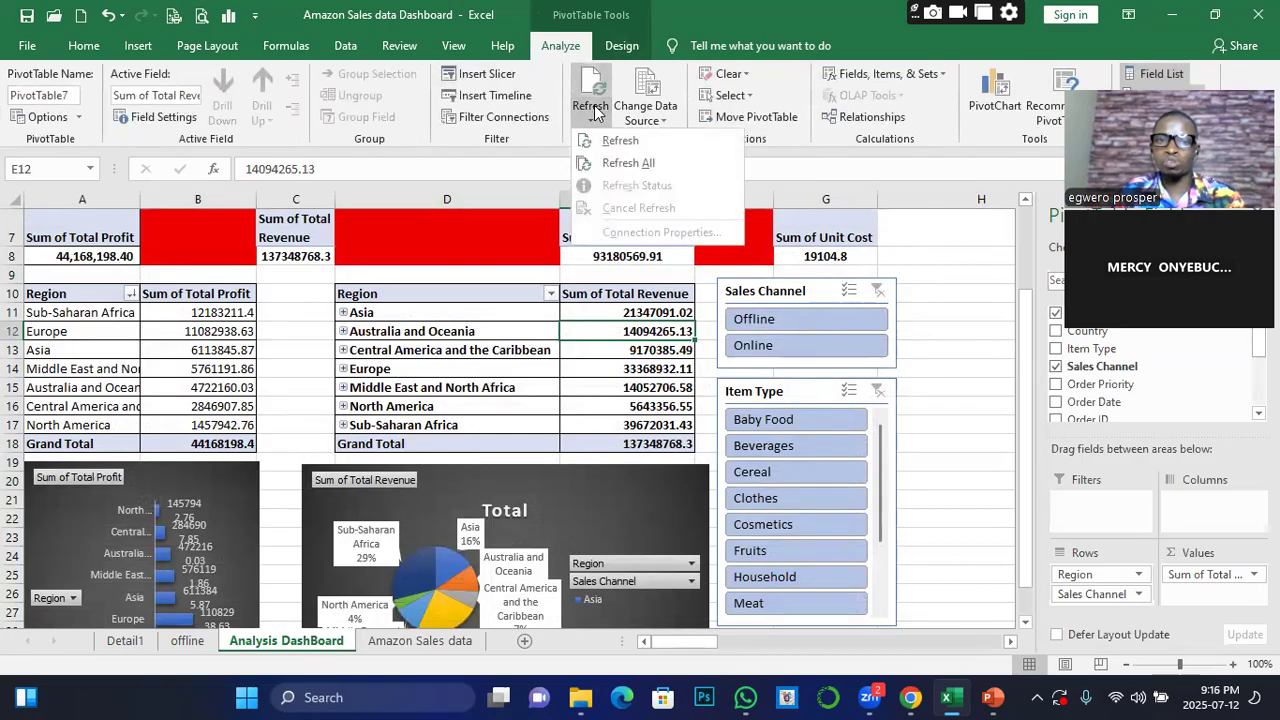
left_click(624, 165)
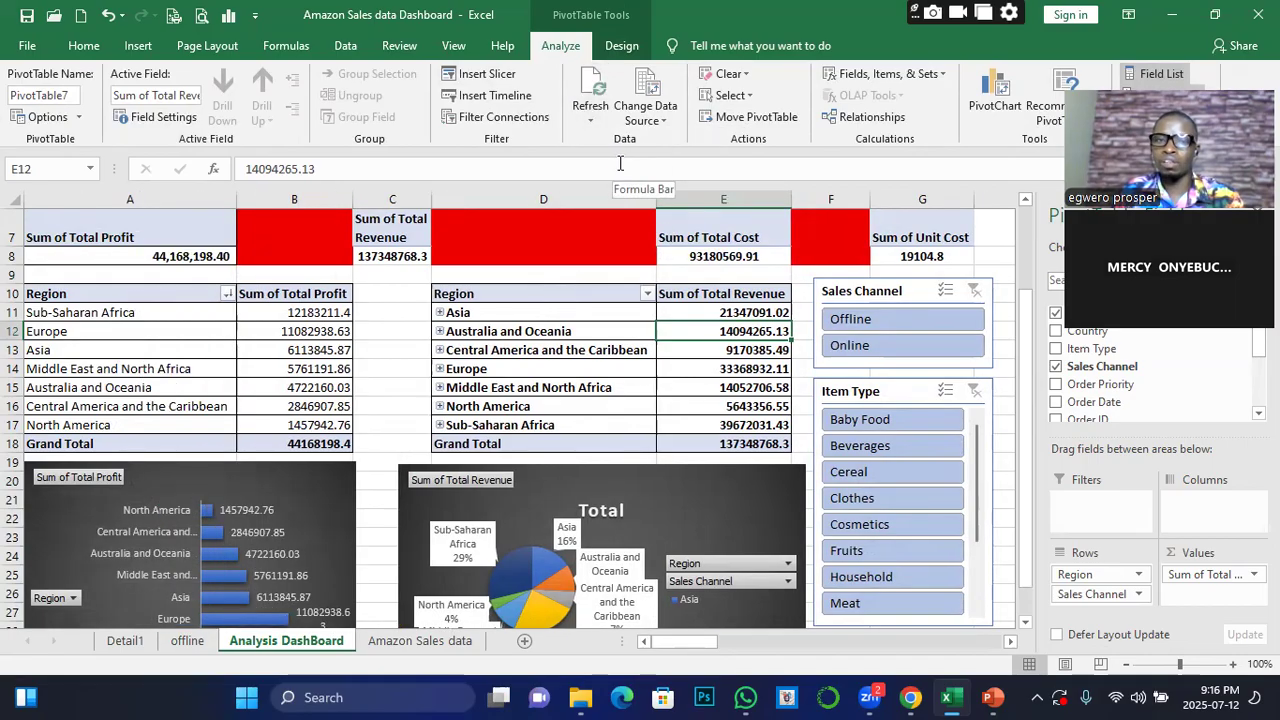
left_click(490, 100)
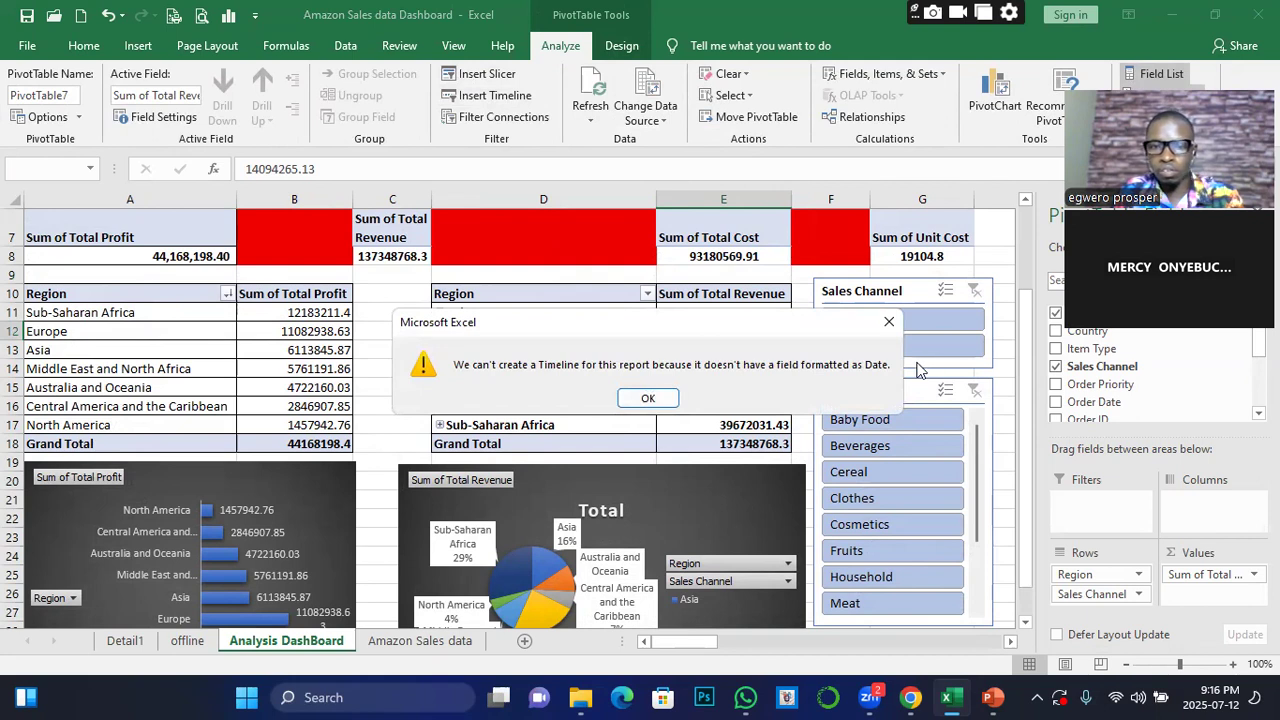
left_click(646, 399)
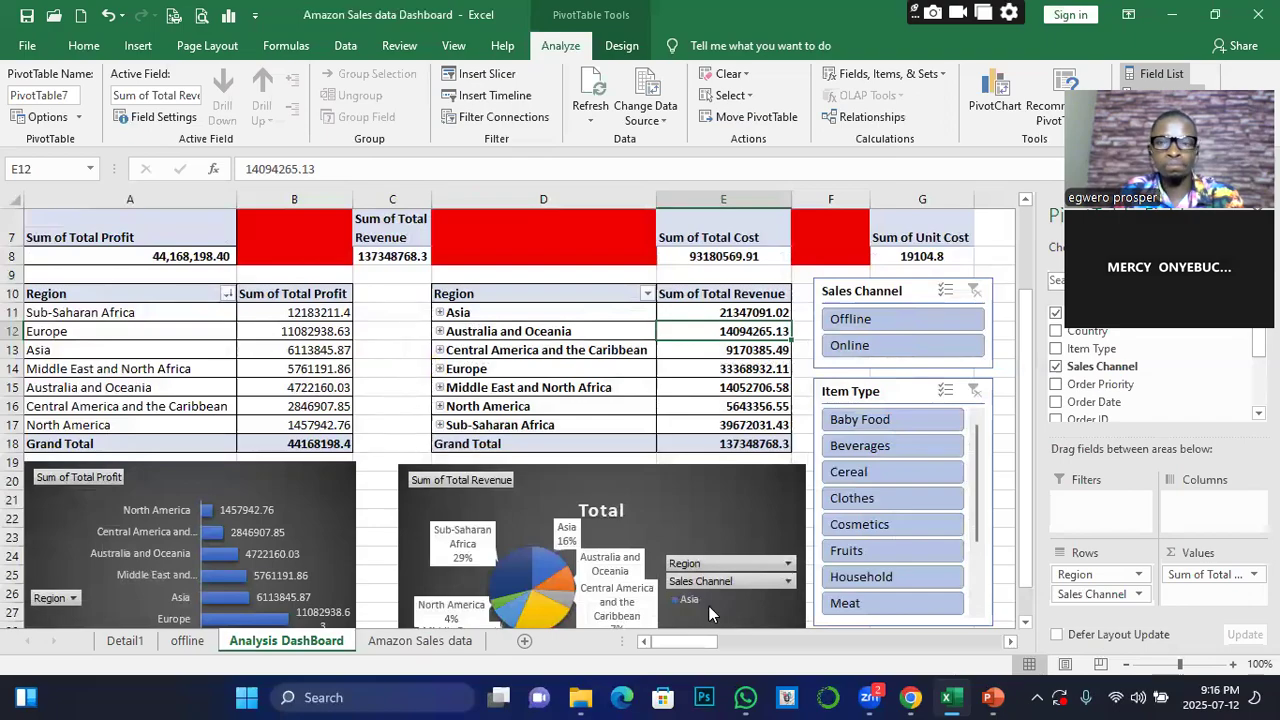
Shorten the Order Date header in cell F1 of the Amazon Sales data sheet to Date
left_click(455, 643)
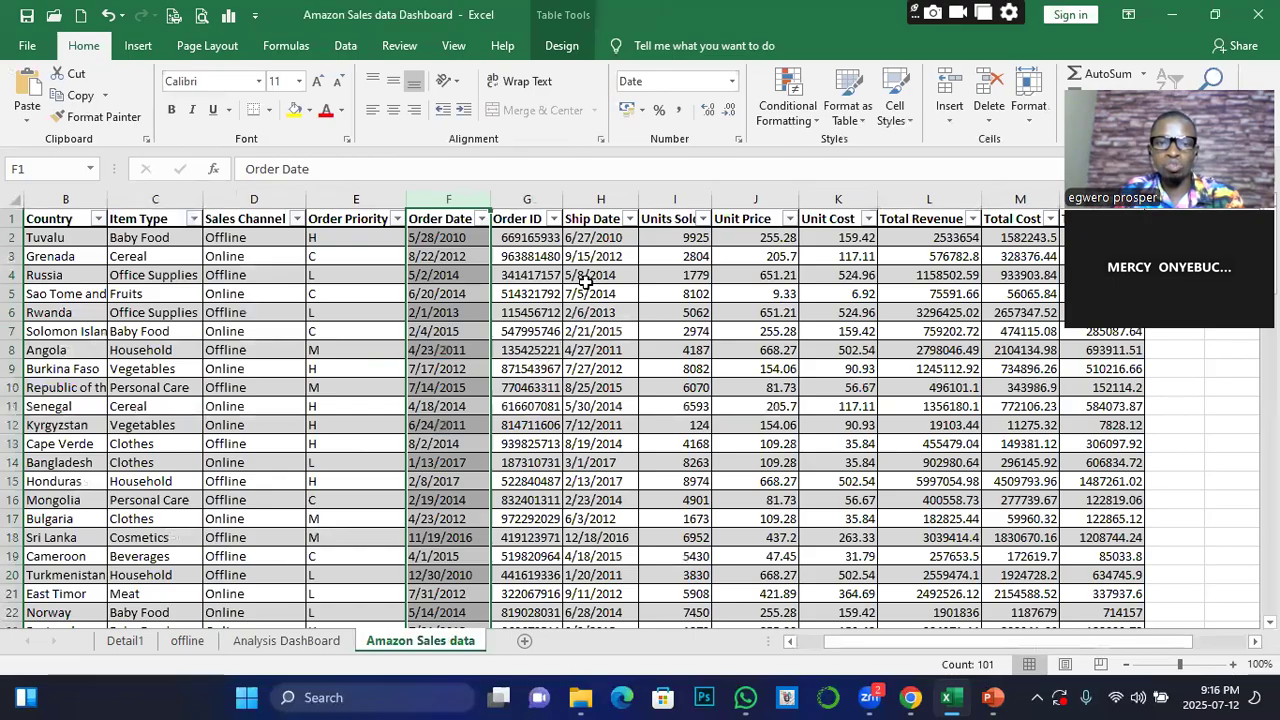
left_click(606, 236)
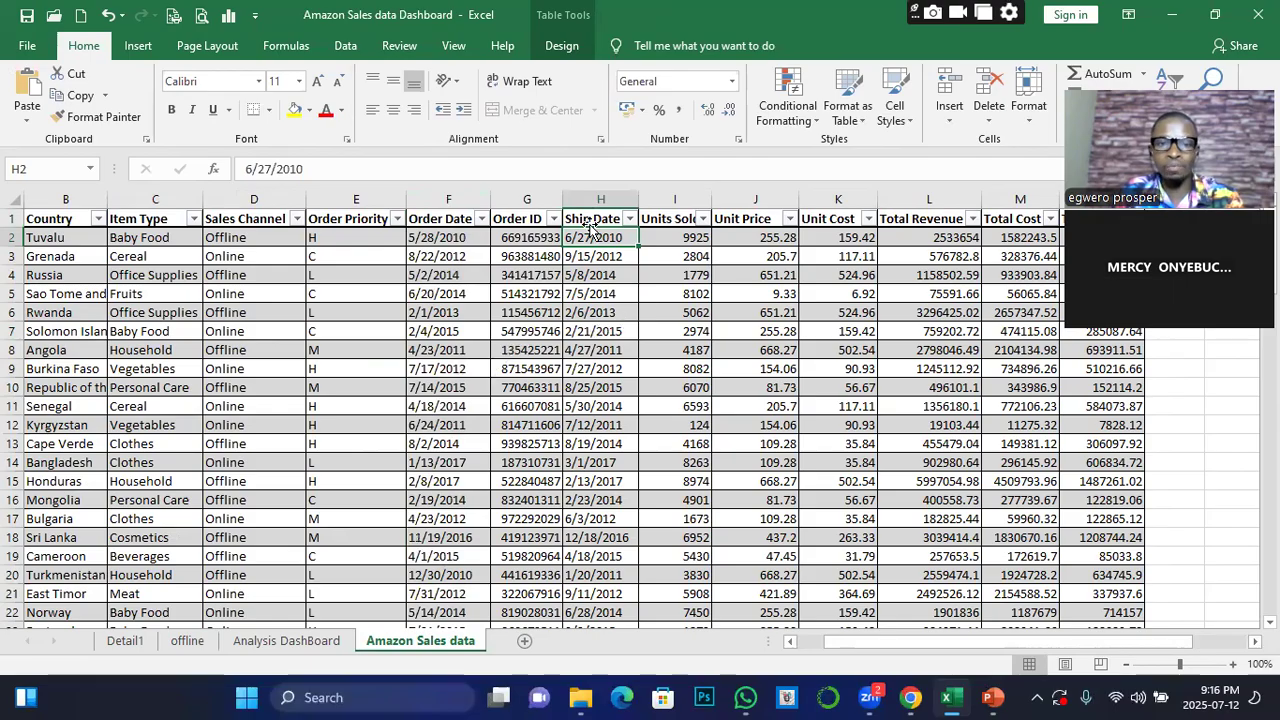
left_click(438, 220)
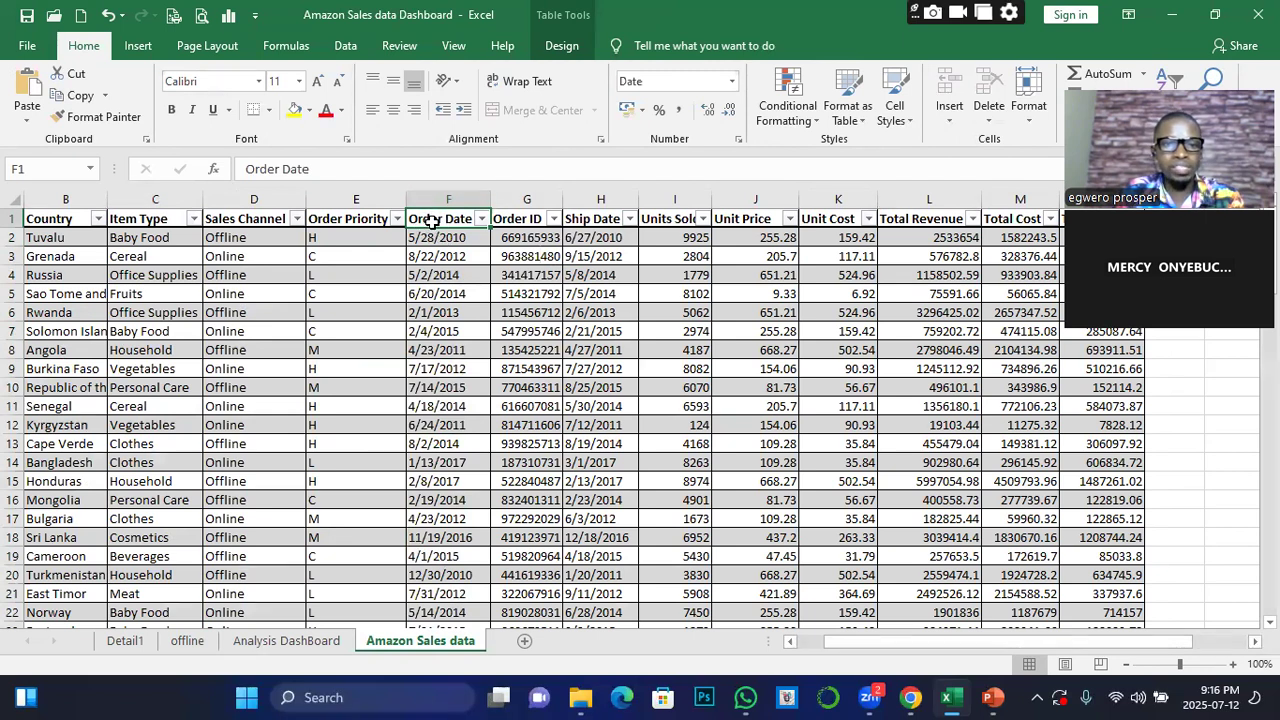
left_click(281, 168)
key("BackSpace")
key("BackSpace")
key("BackSpace")
key("BackSpace")
key("BackSpace")
key("BackSpace")
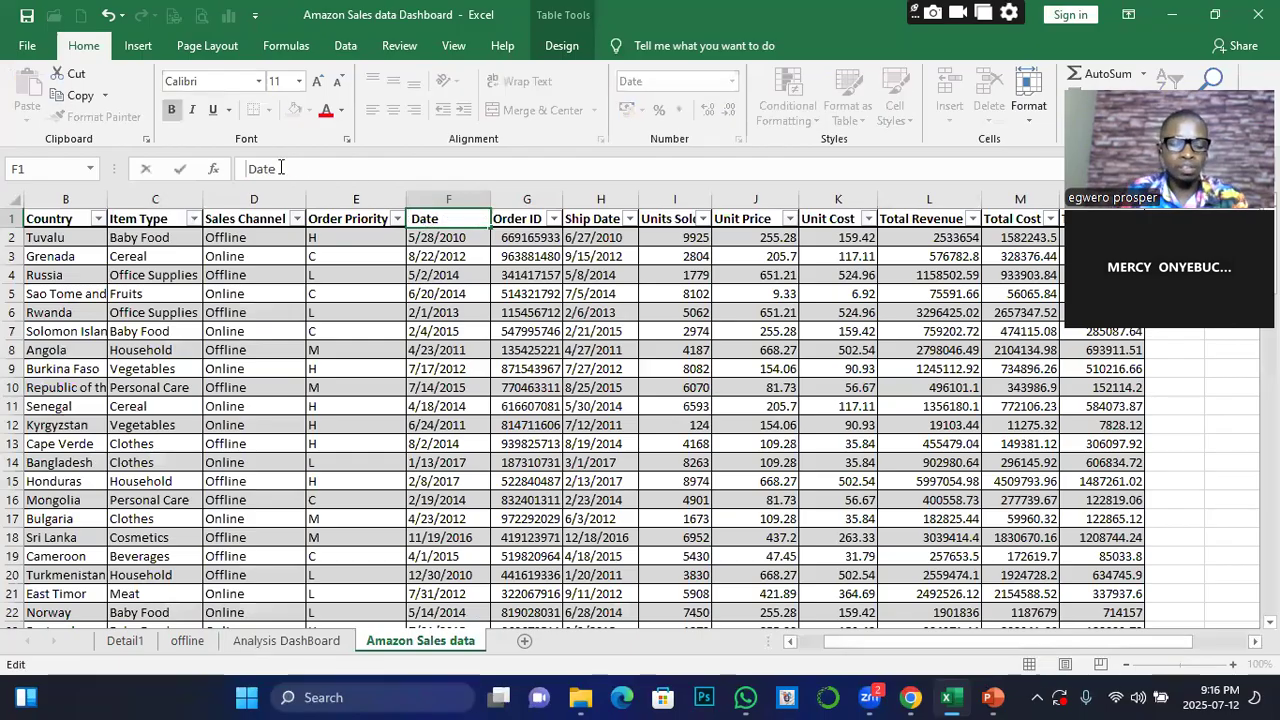
left_click(455, 276)
Refresh all pivot tables to load the renamed Date field and retry inserting a timeline for the Total Revenue by Region pivot table
left_click(285, 641)
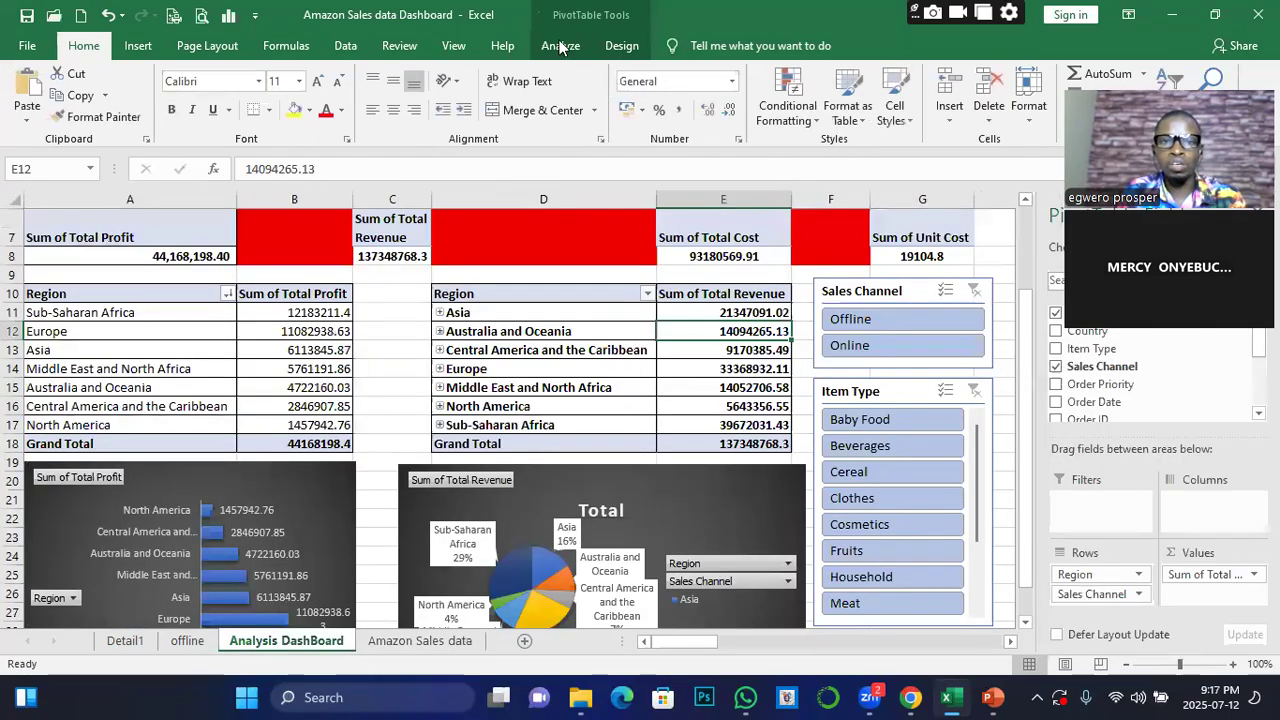
left_click(561, 46)
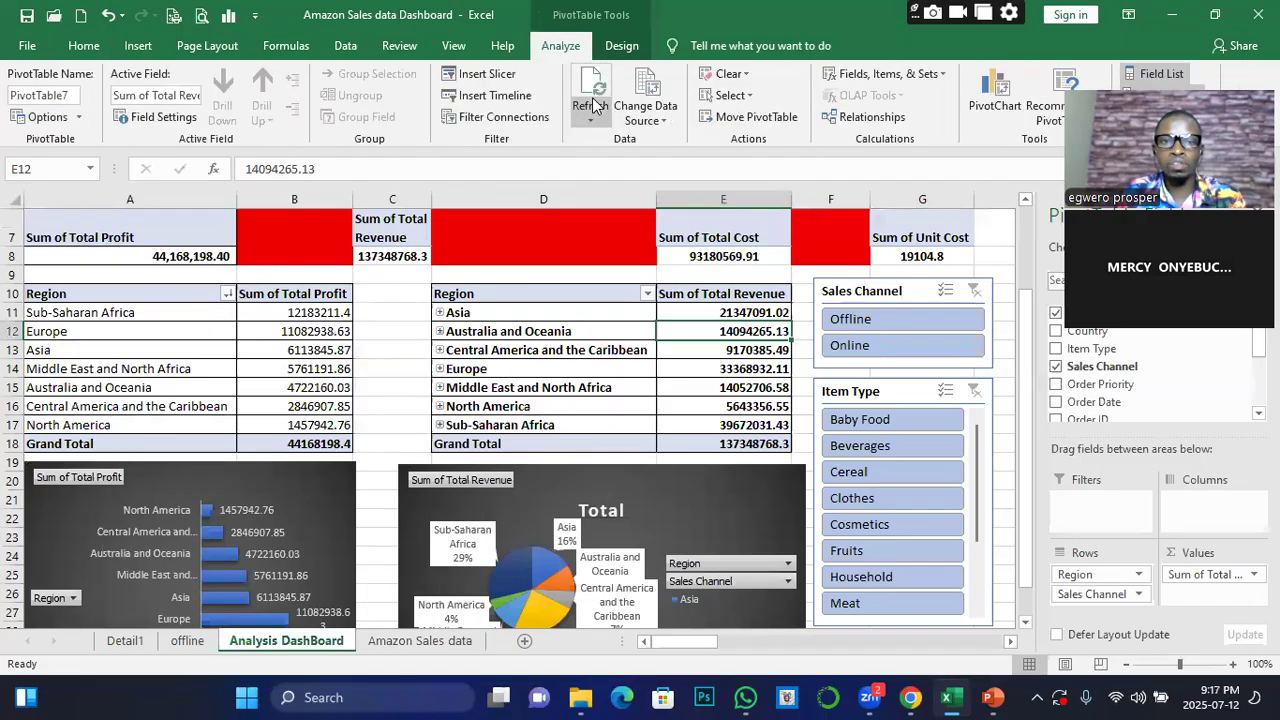
left_click(593, 105)
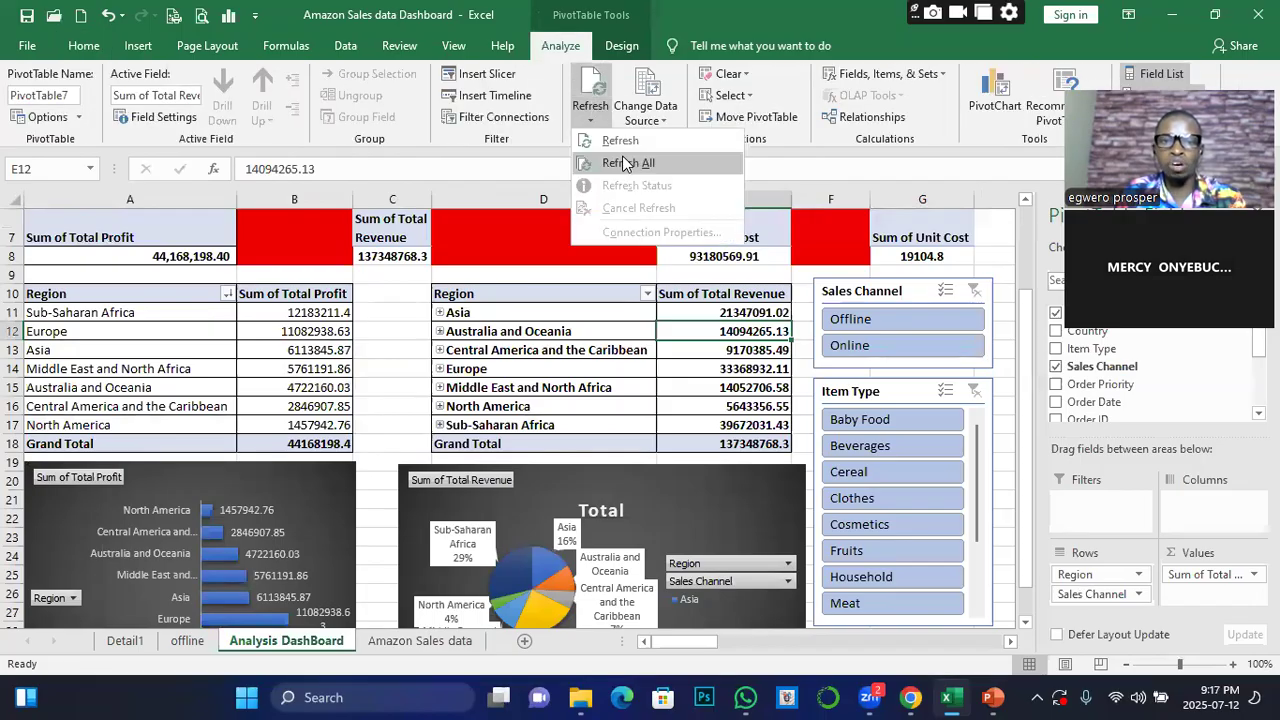
left_click(628, 163)
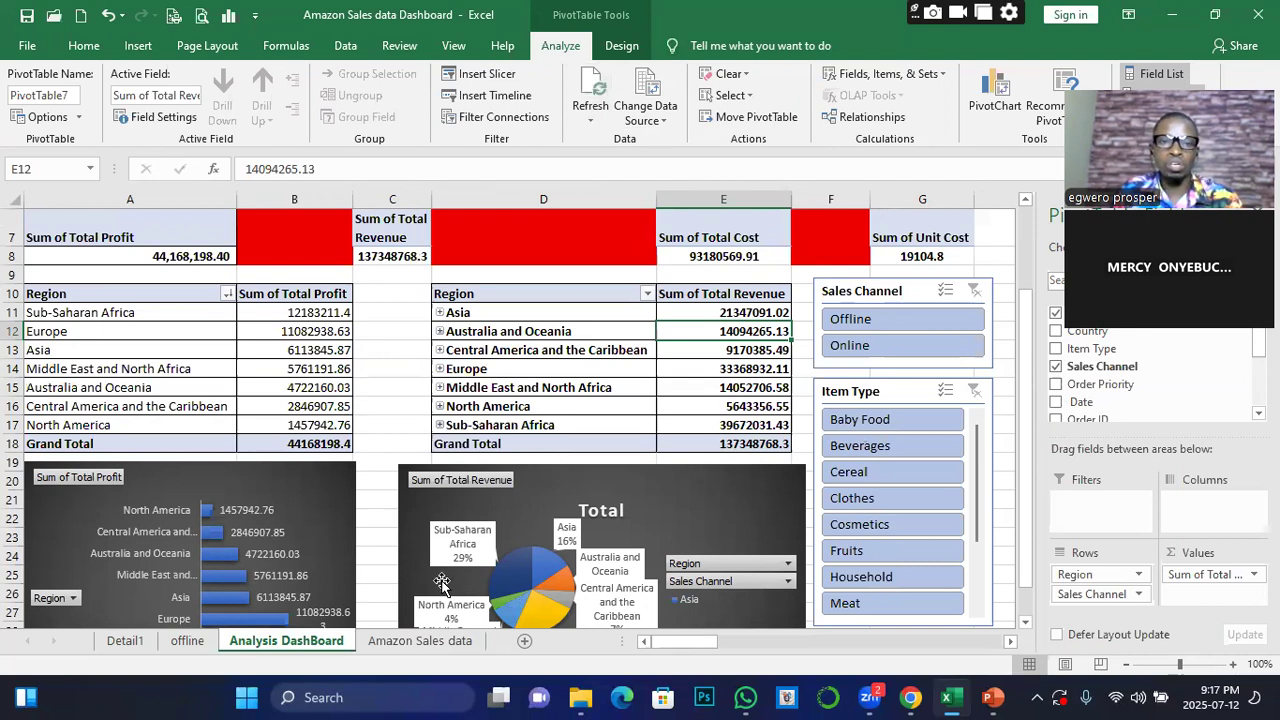
left_click(474, 97)
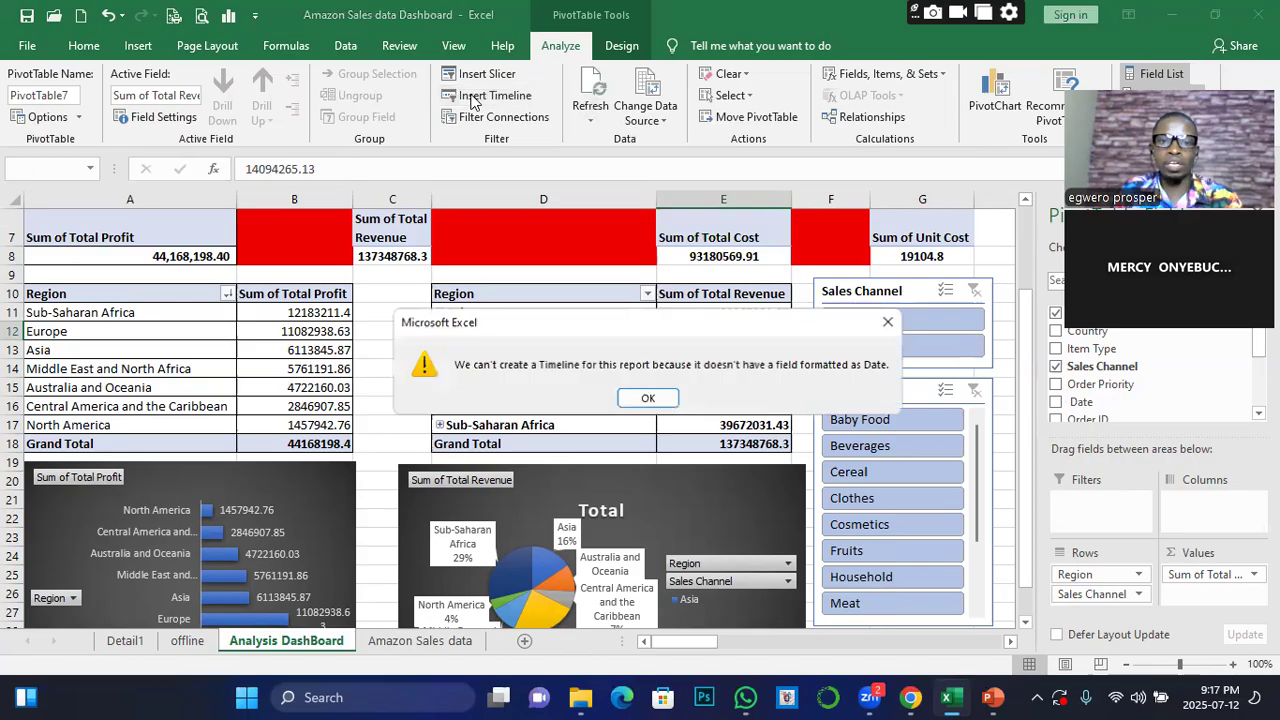
left_click(648, 398)
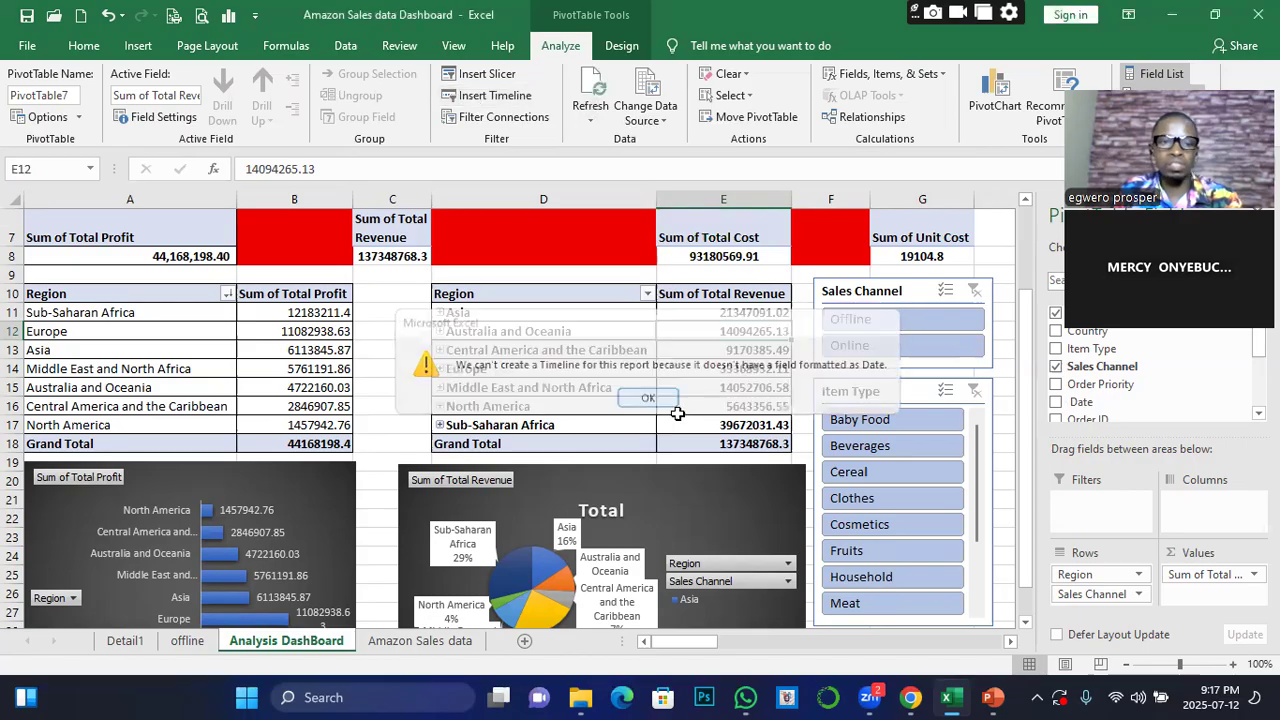
Format the Ship Date column on the Amazon Sales data sheet as Short Date
left_click(385, 642)
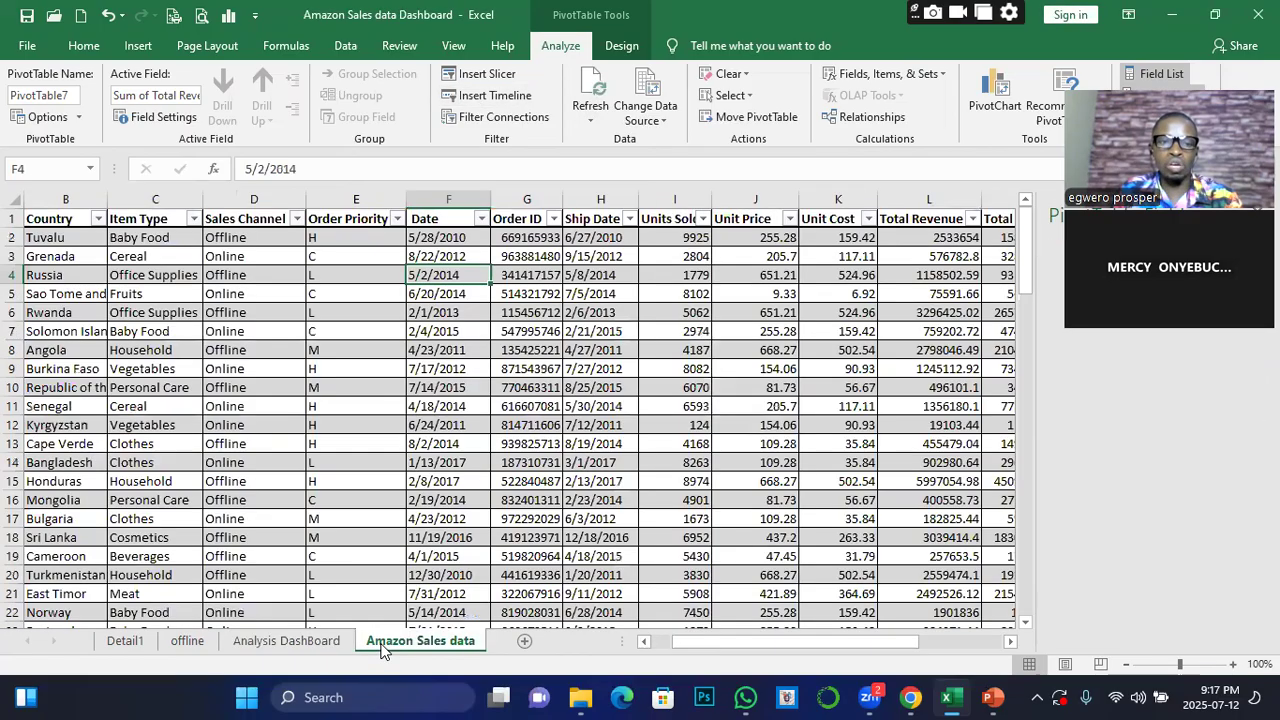
left_click(35, 207)
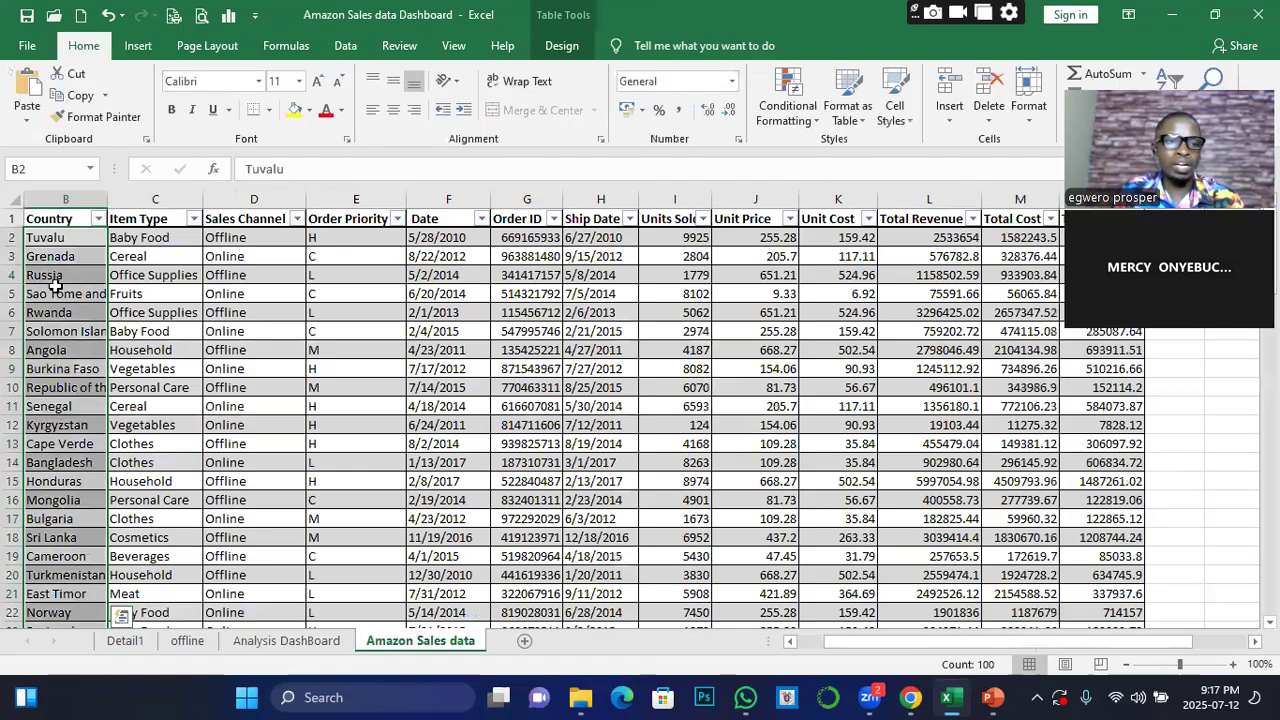
left_click(35, 218)
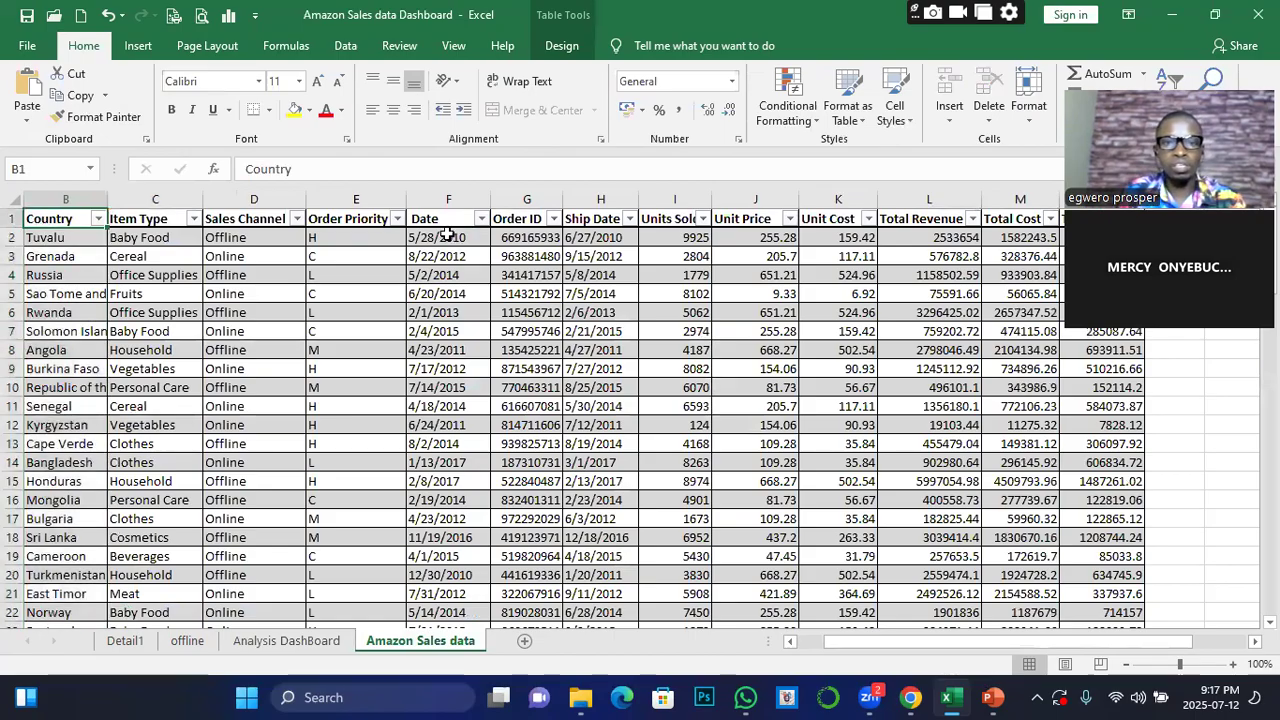
left_click(609, 237)
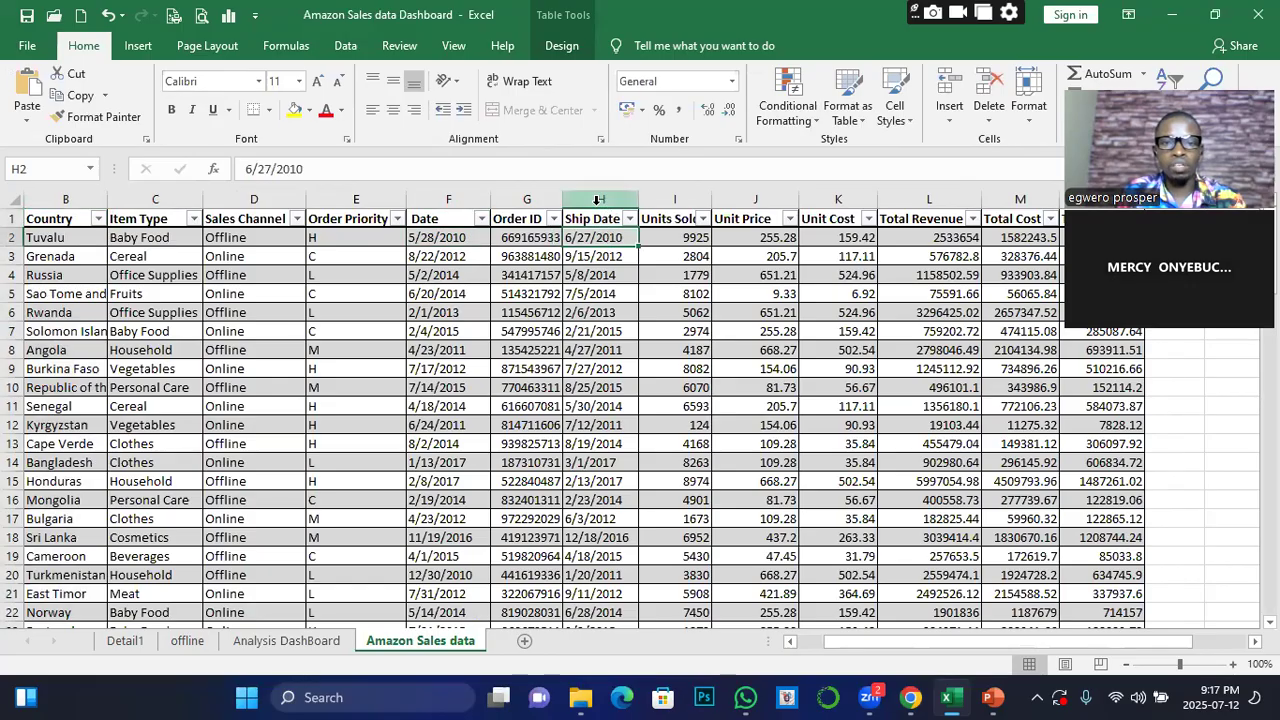
left_click(604, 199)
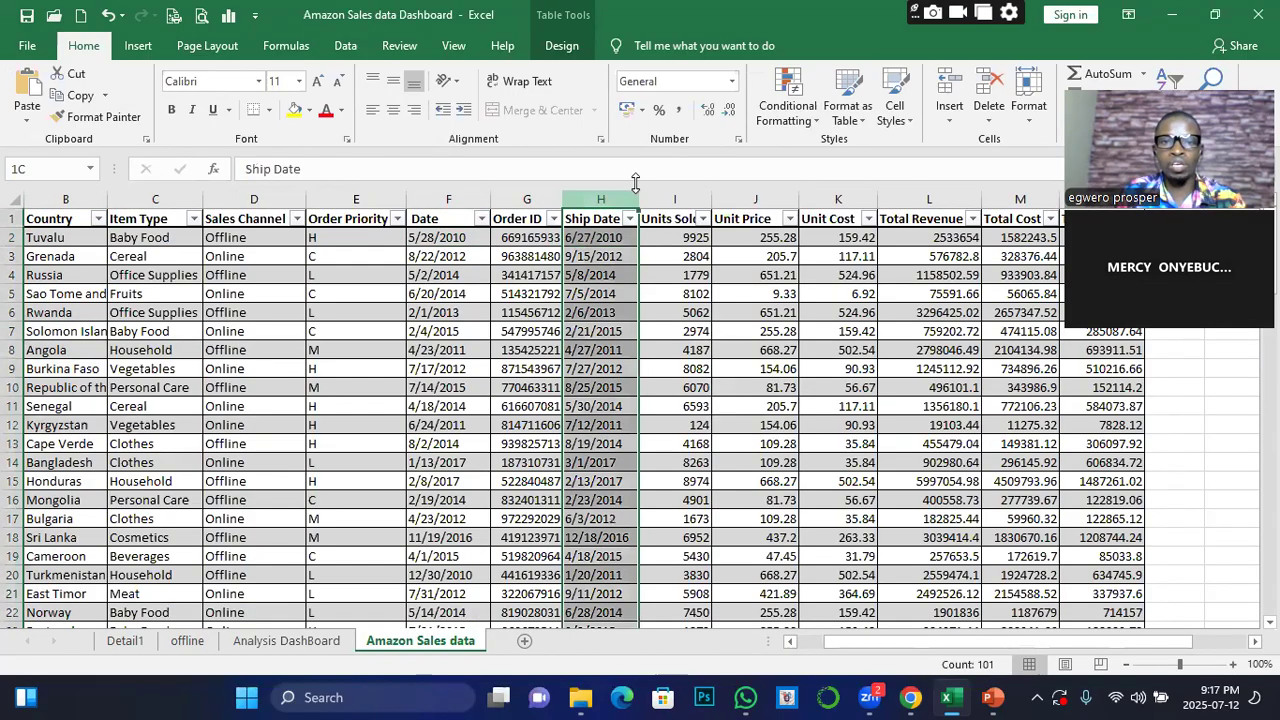
left_click(731, 81)
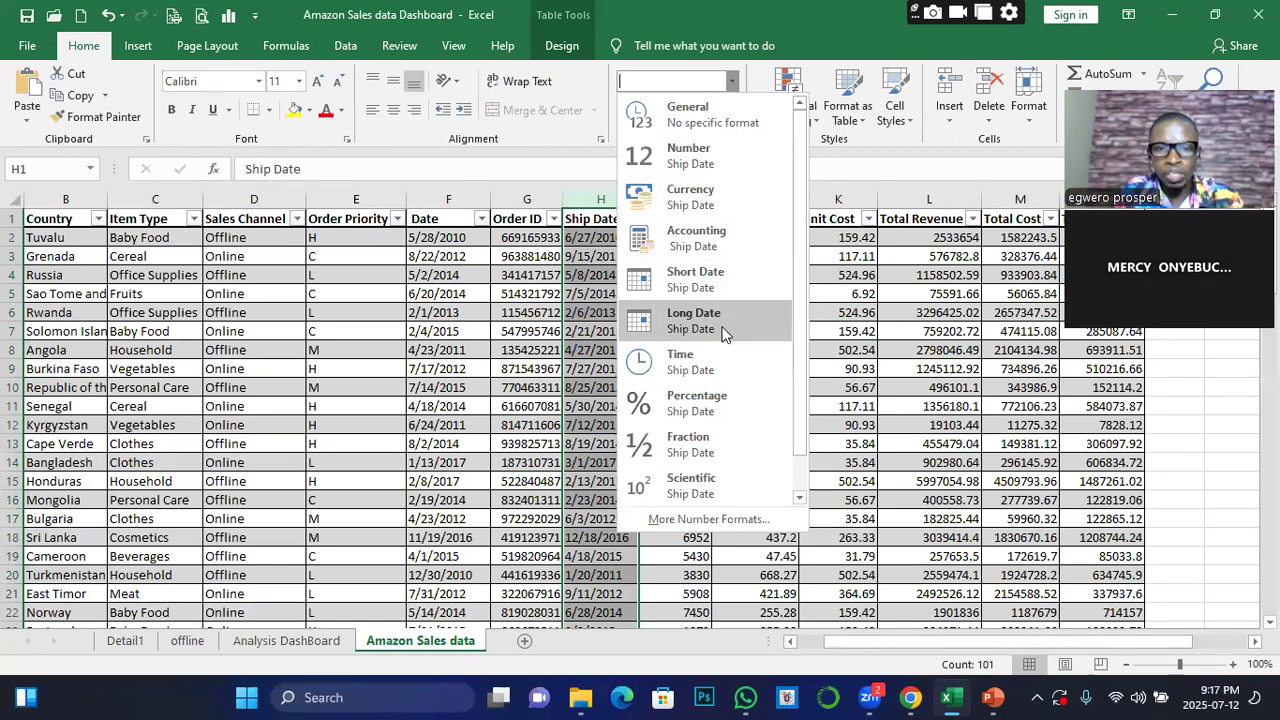
left_click(685, 287)
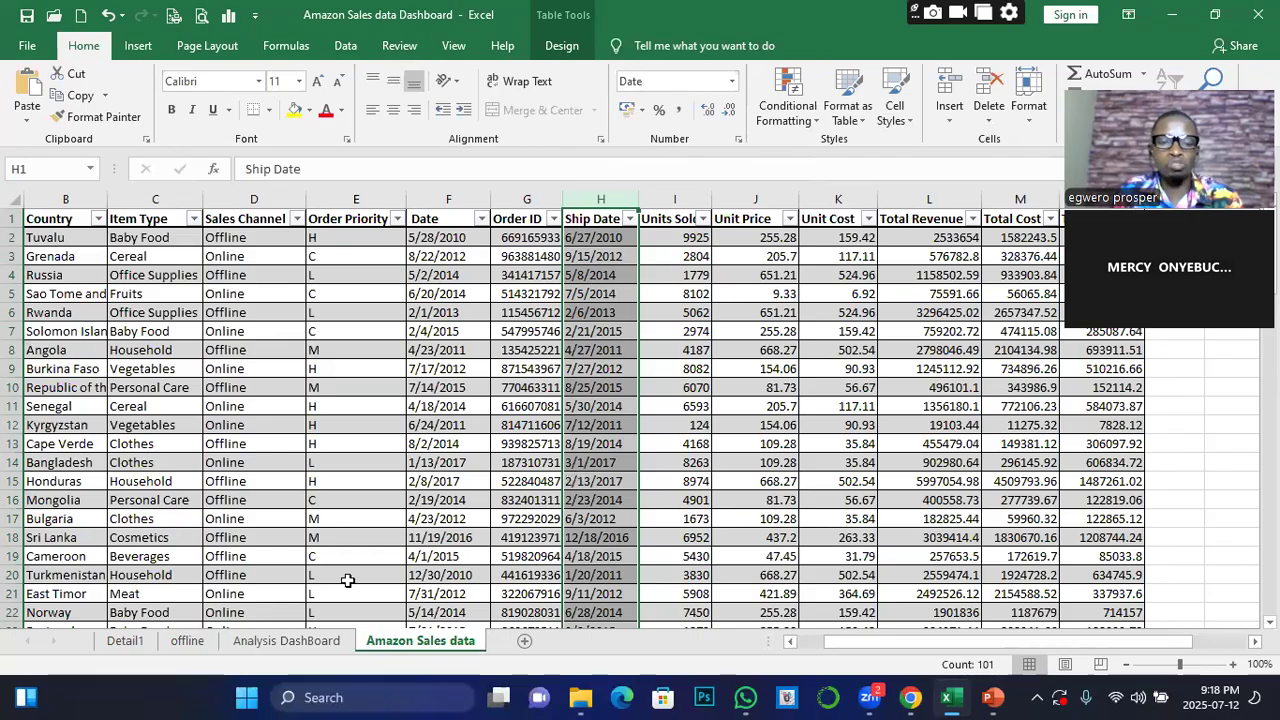
Try to insert a timeline for the Total Profit by Region pivot table on the Analysis DashBoard sheet
left_click(268, 639)
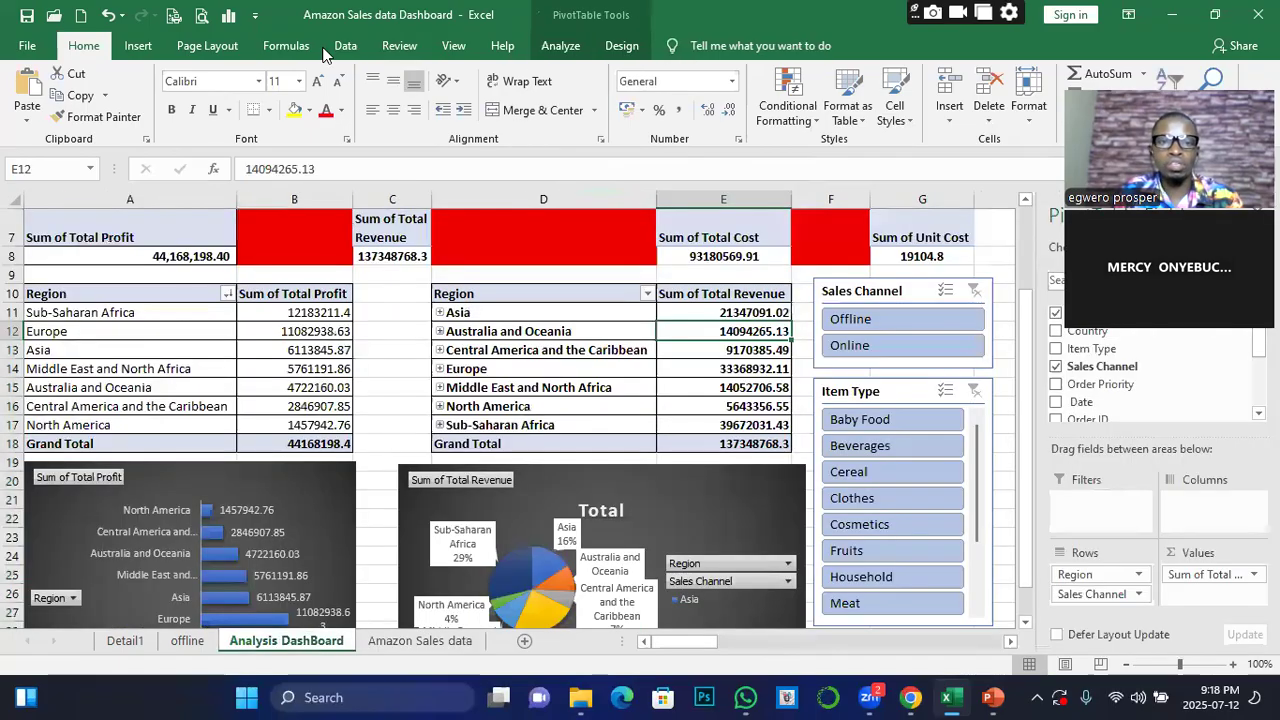
left_click(735, 362)
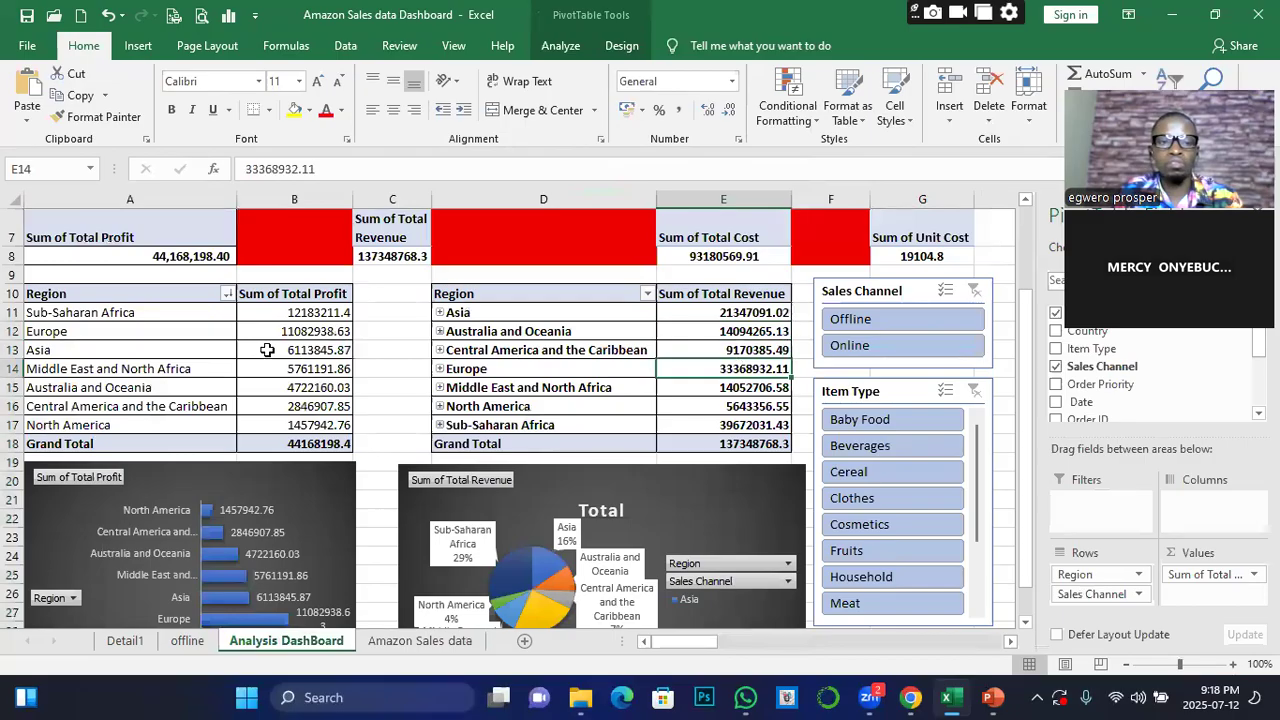
left_click(336, 350)
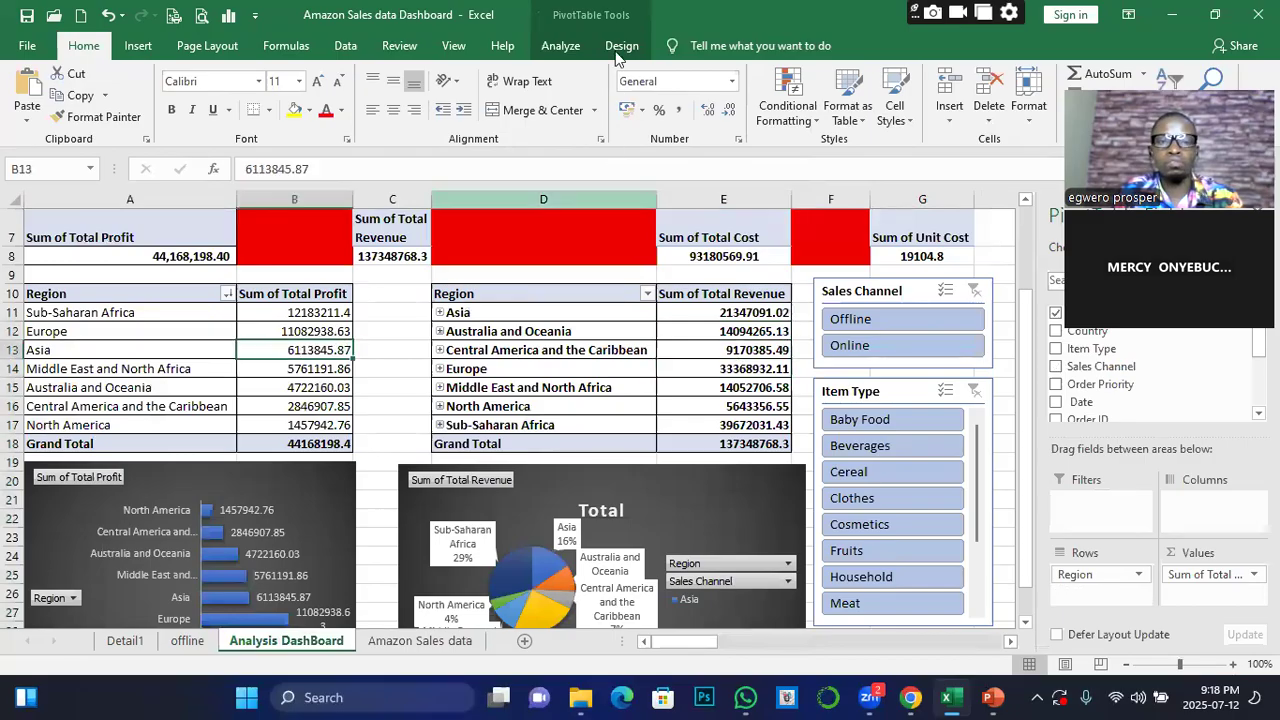
left_click(560, 47)
left_click(488, 96)
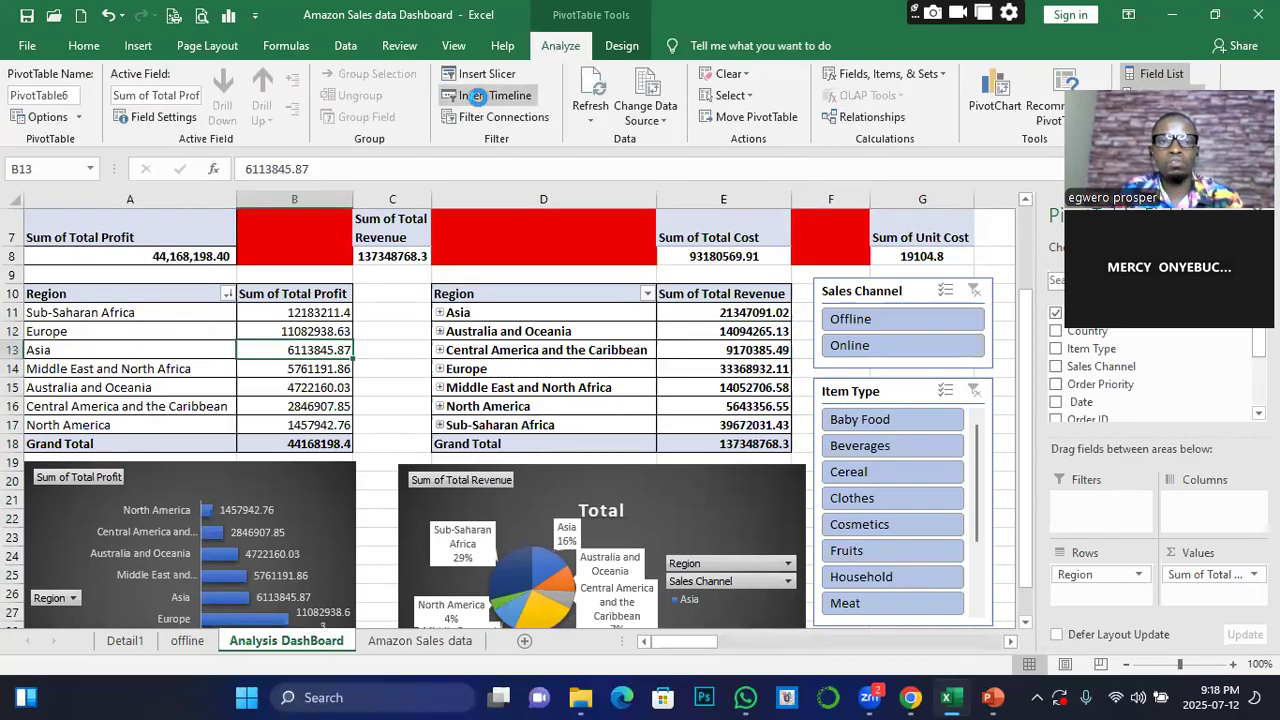
left_click(645, 399)
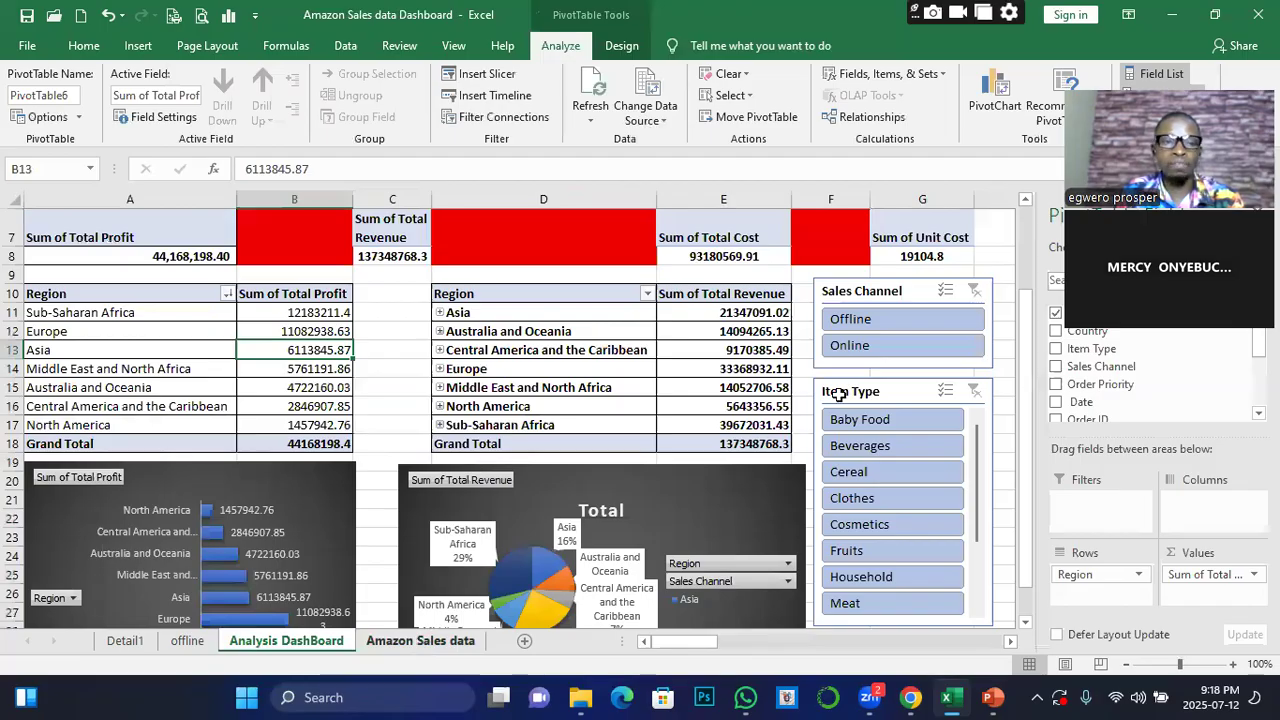
Clear the cell formats from the sales table, Country through Total Profit (B1:N101), on the Amazon Sales data sheet
key("ctrl+Page_Down")
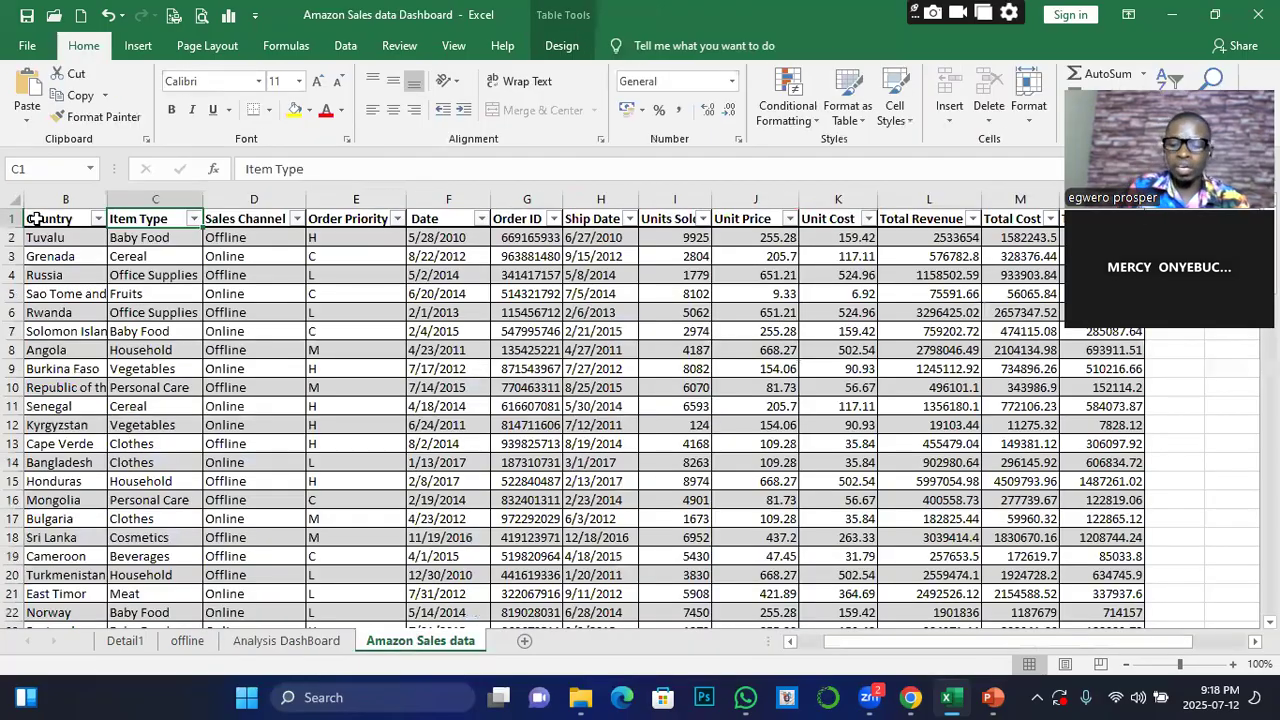
left_click(35, 218)
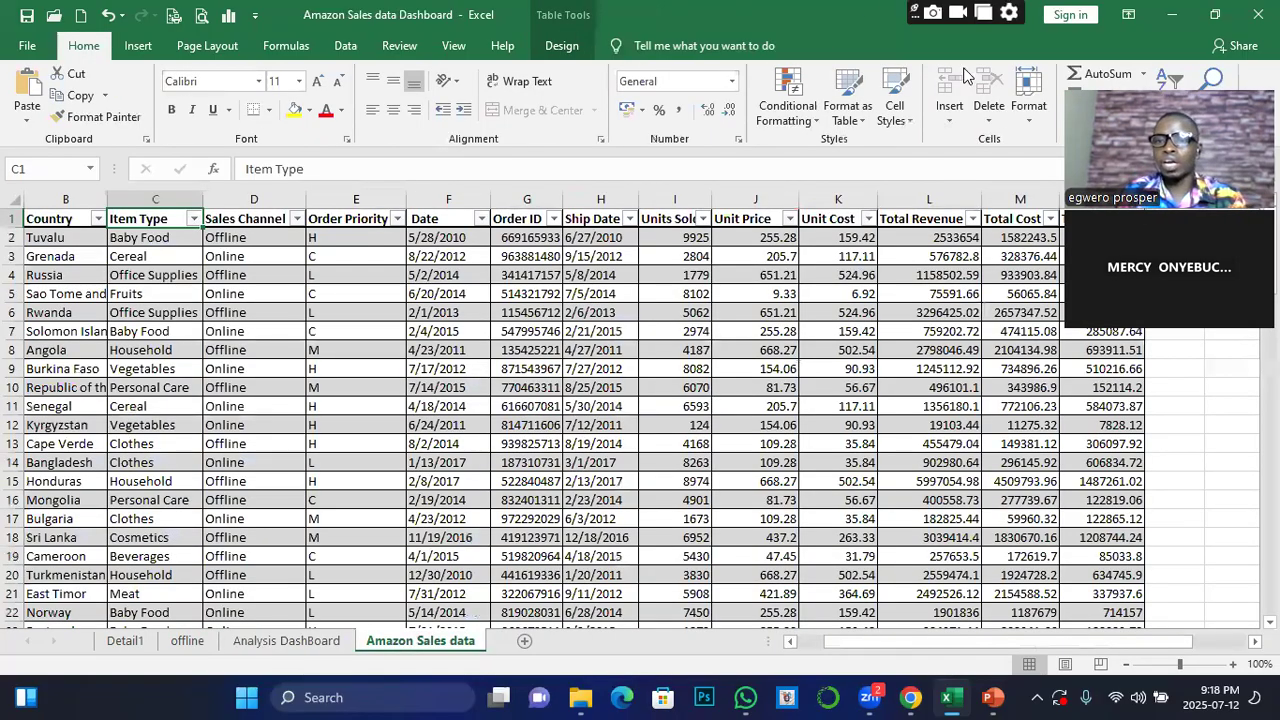
key("ctrl+shift+End")
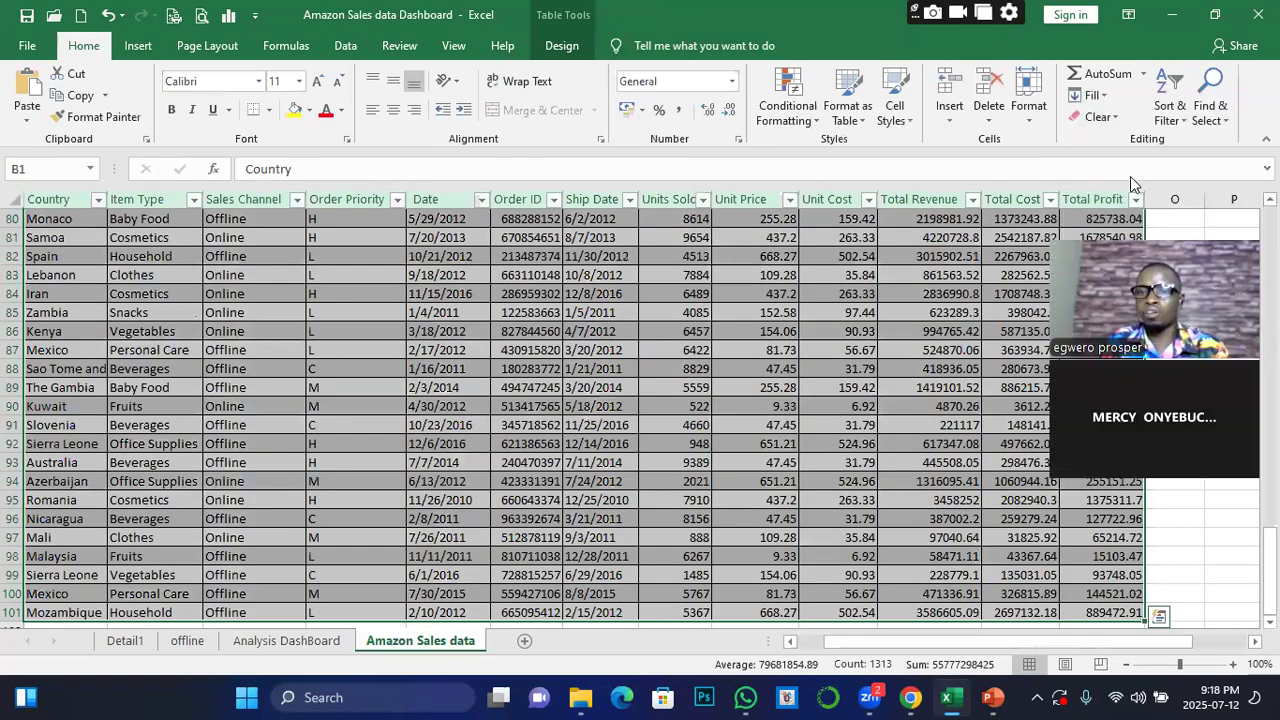
left_click(1118, 118)
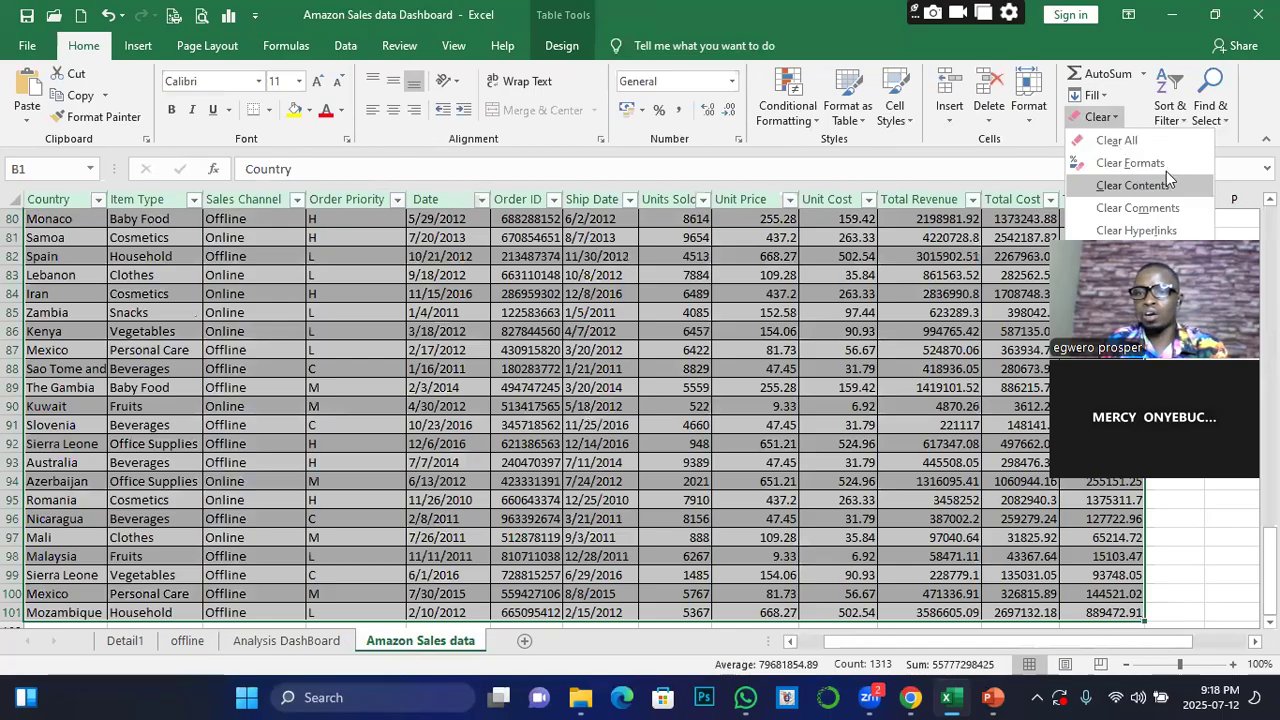
left_click(1111, 165)
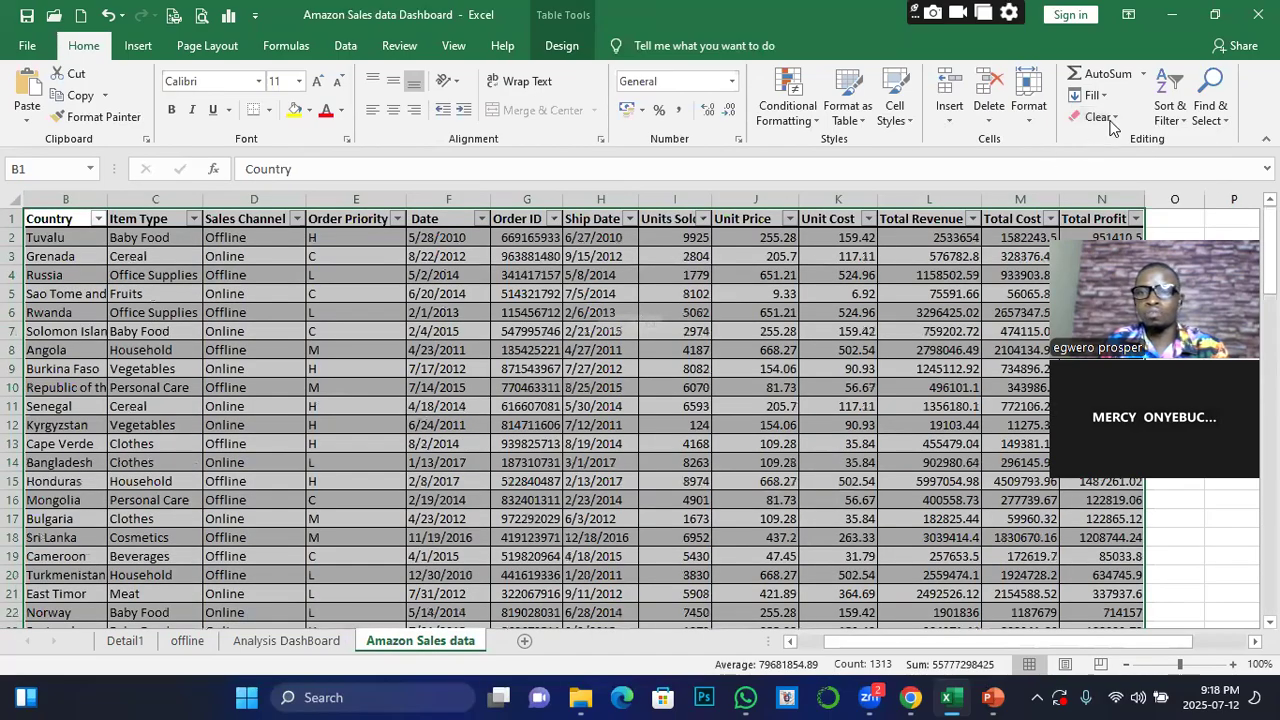
left_click(1109, 120)
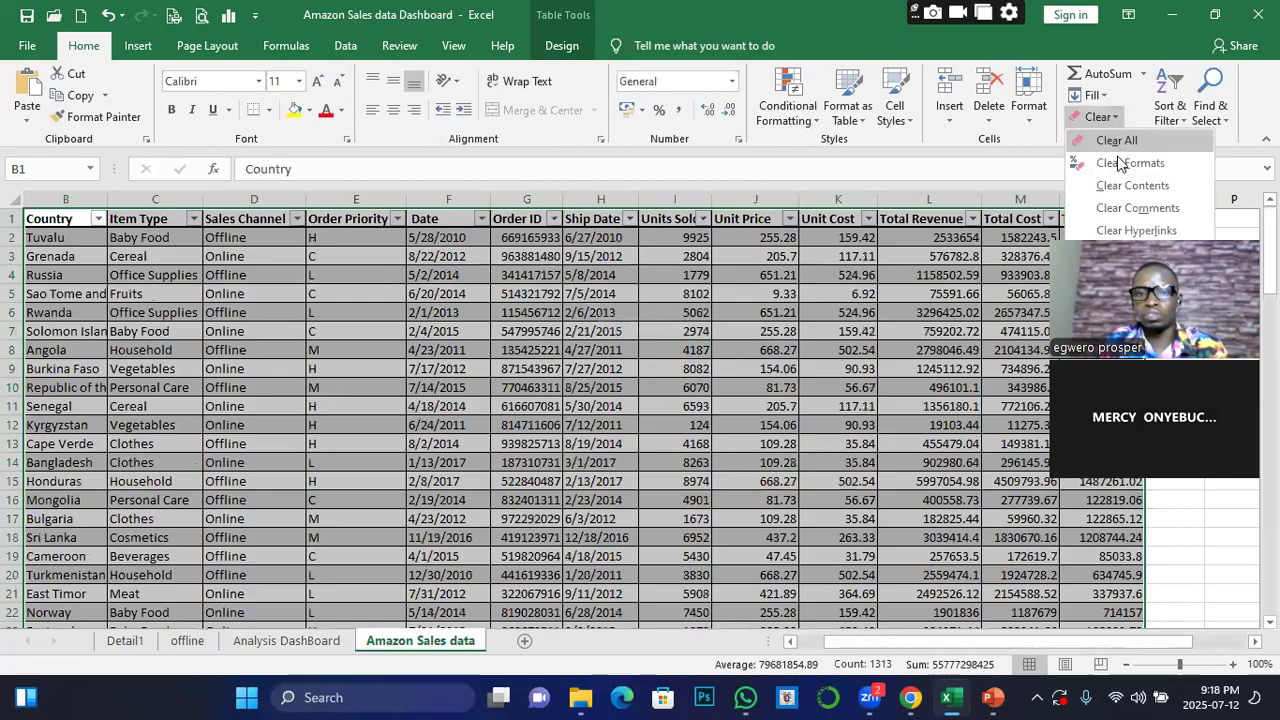
left_click(1119, 163)
left_click(704, 384)
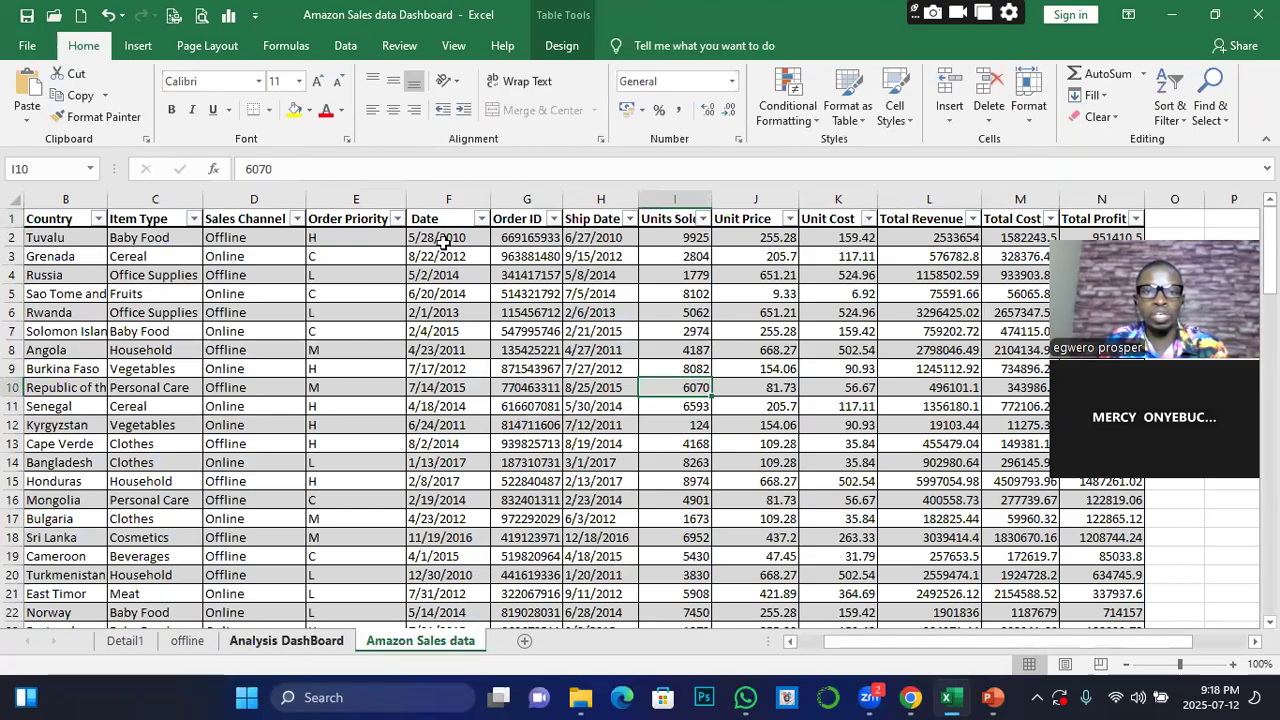
Try to insert a timeline for the Total Profit by Region pivot table on the Analysis DashBoard sheet
key("ctrl+Page_Up")
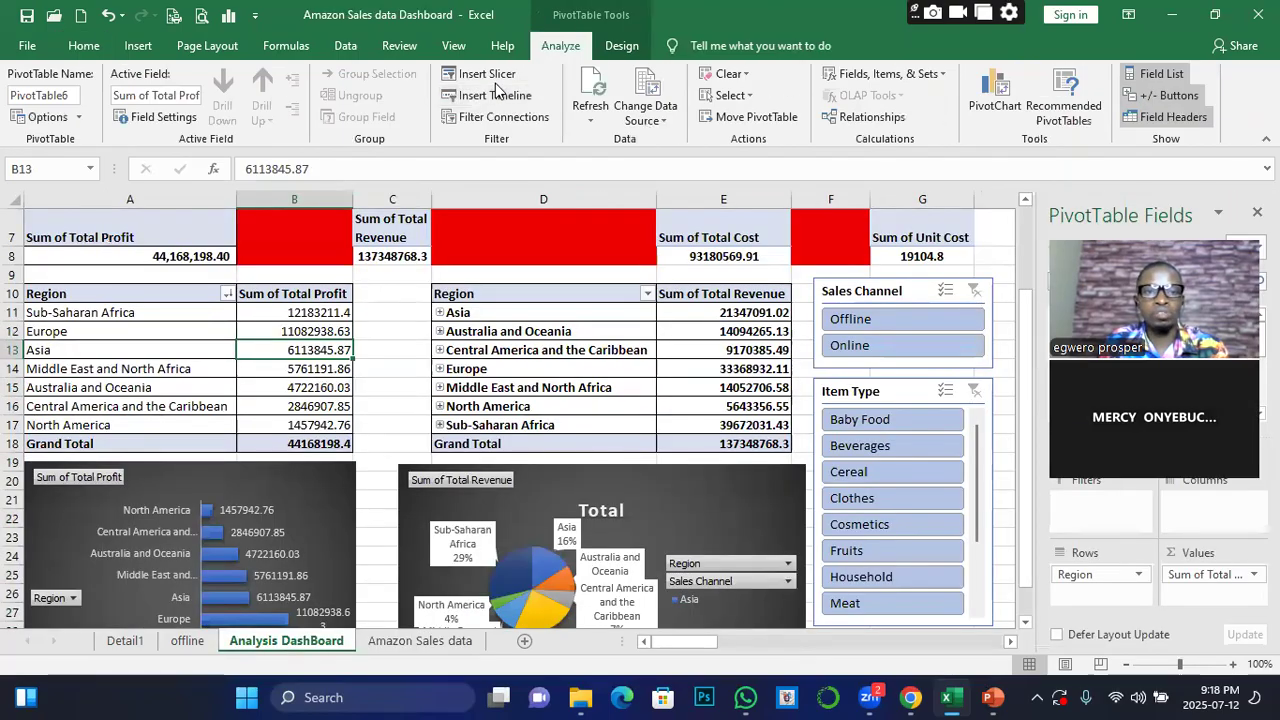
left_click(497, 93)
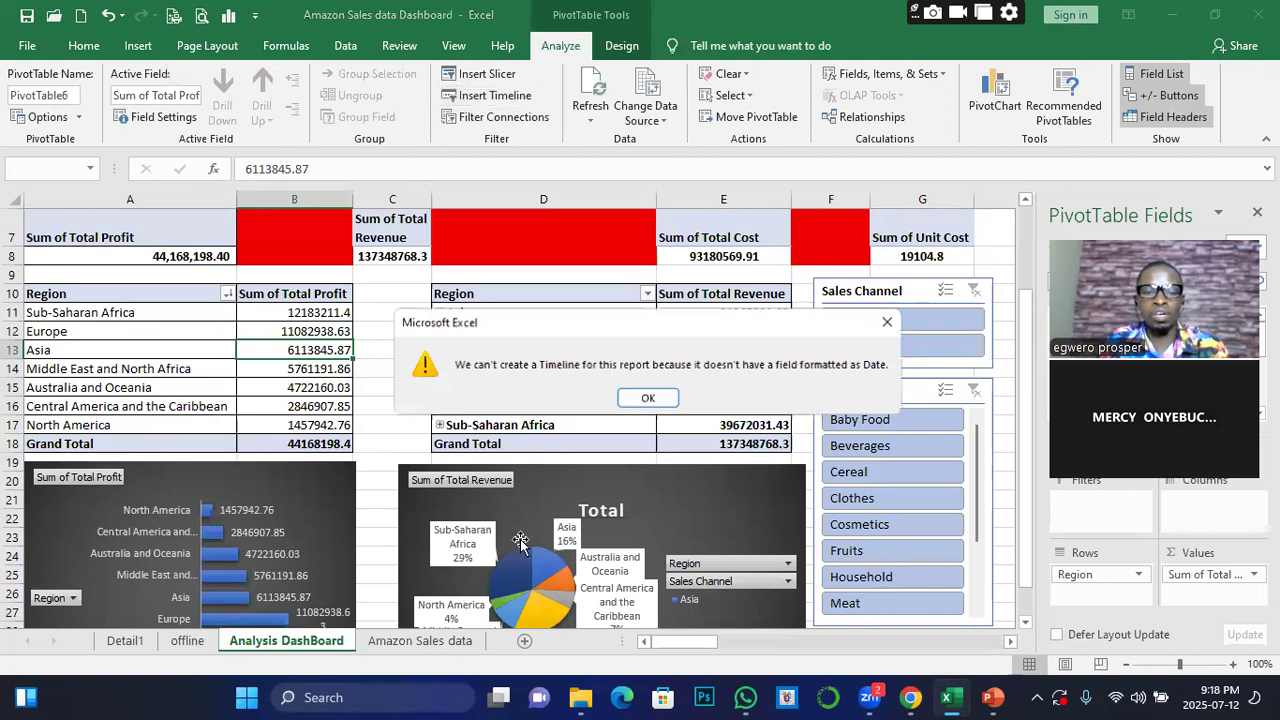
key("Return")
Try clearing everything from the Country through Total Profit columns on the Amazon Sales data sheet and undo that clearing
left_click(424, 644)
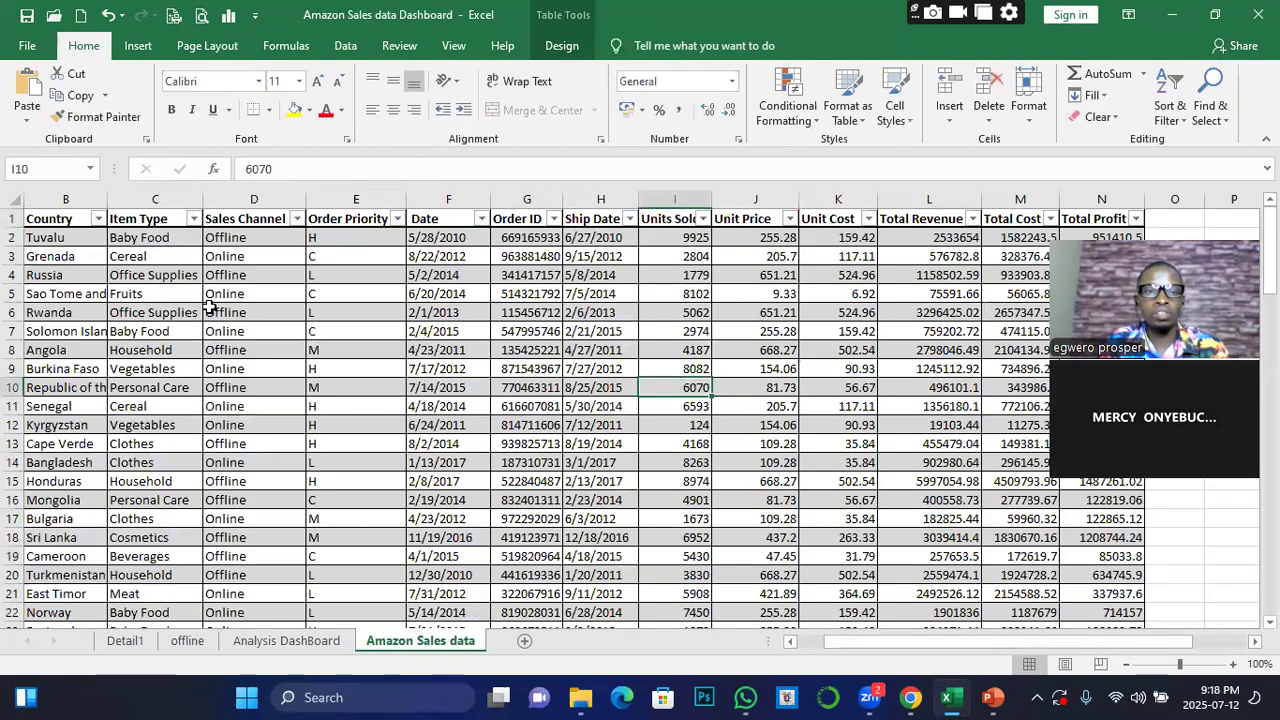
left_click(45, 220)
key("ctrl+shift+Right")
key("ctrl+shift+Down")
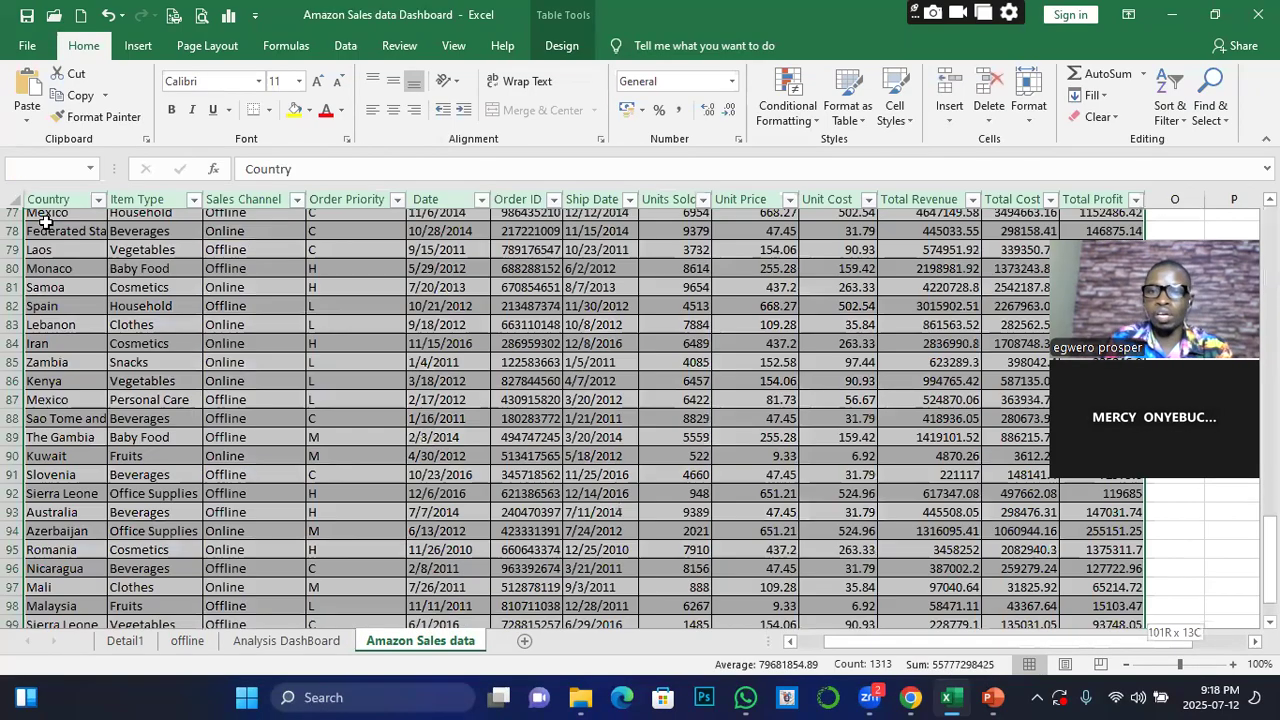
left_click(1104, 117)
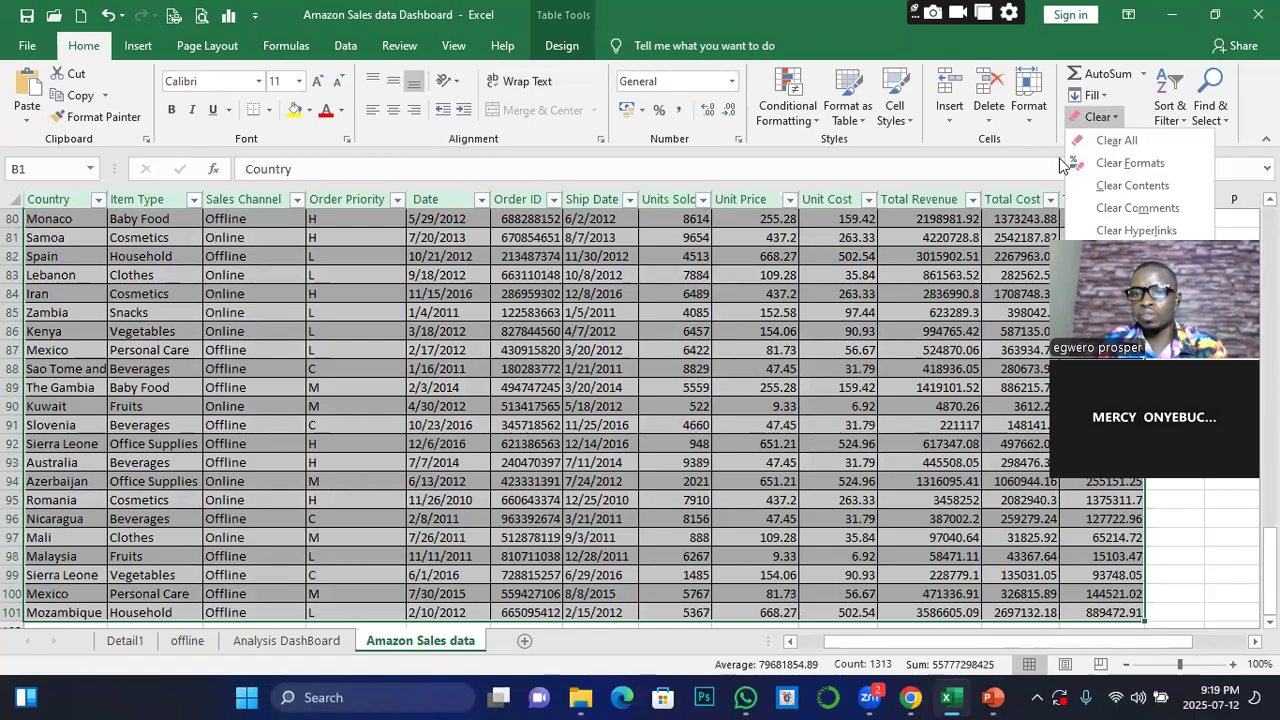
left_click(1110, 140)
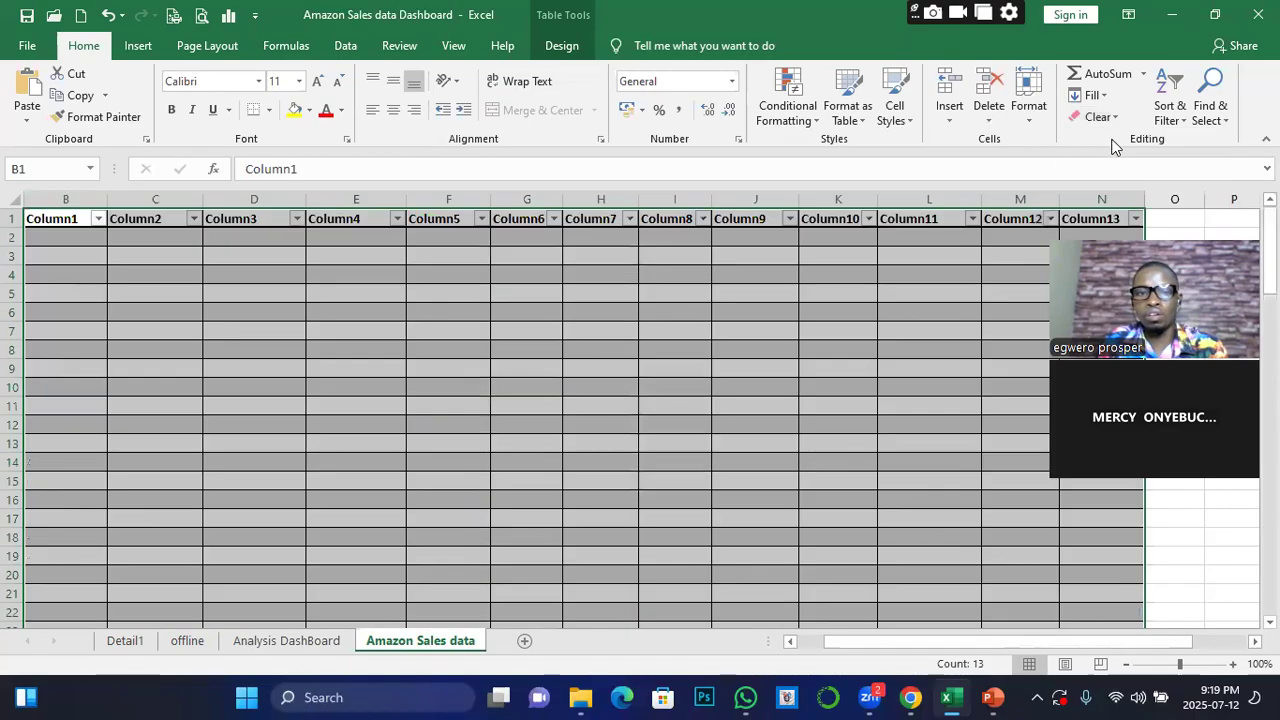
key("ctrl+z")
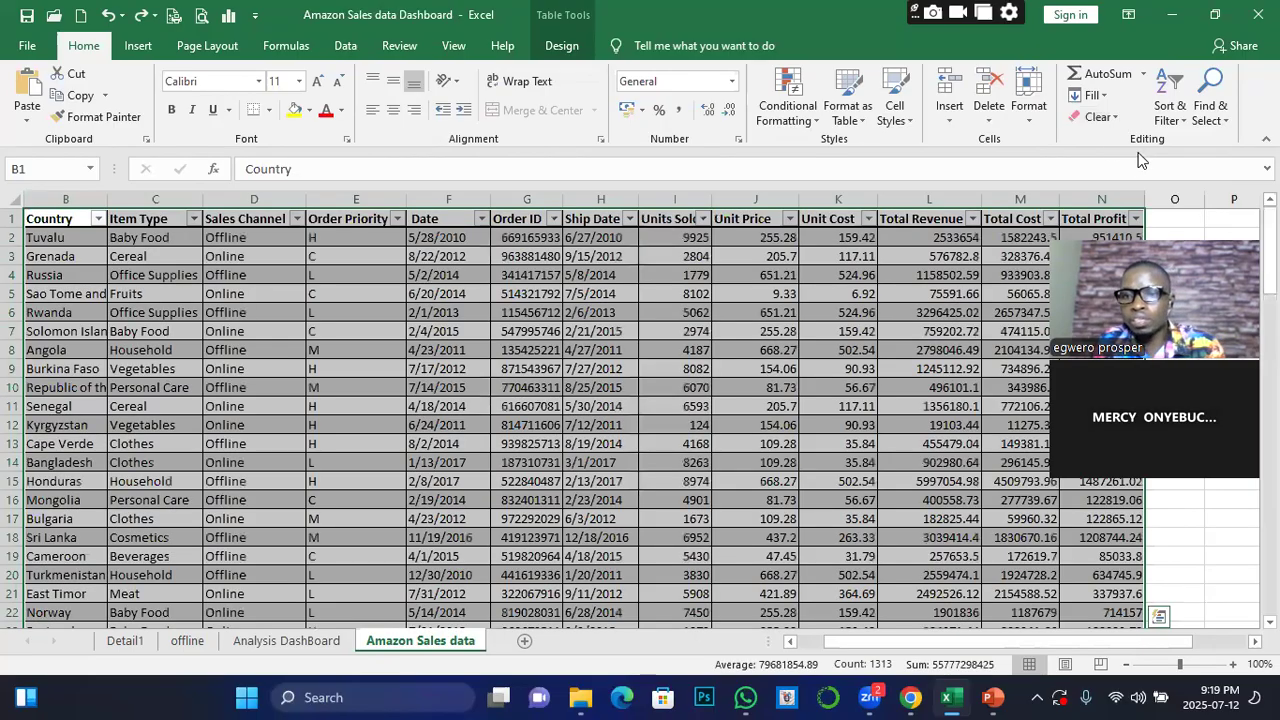
Clear only the formats of the selected sales table and save the workbook
left_click(1119, 116)
left_click(1127, 165)
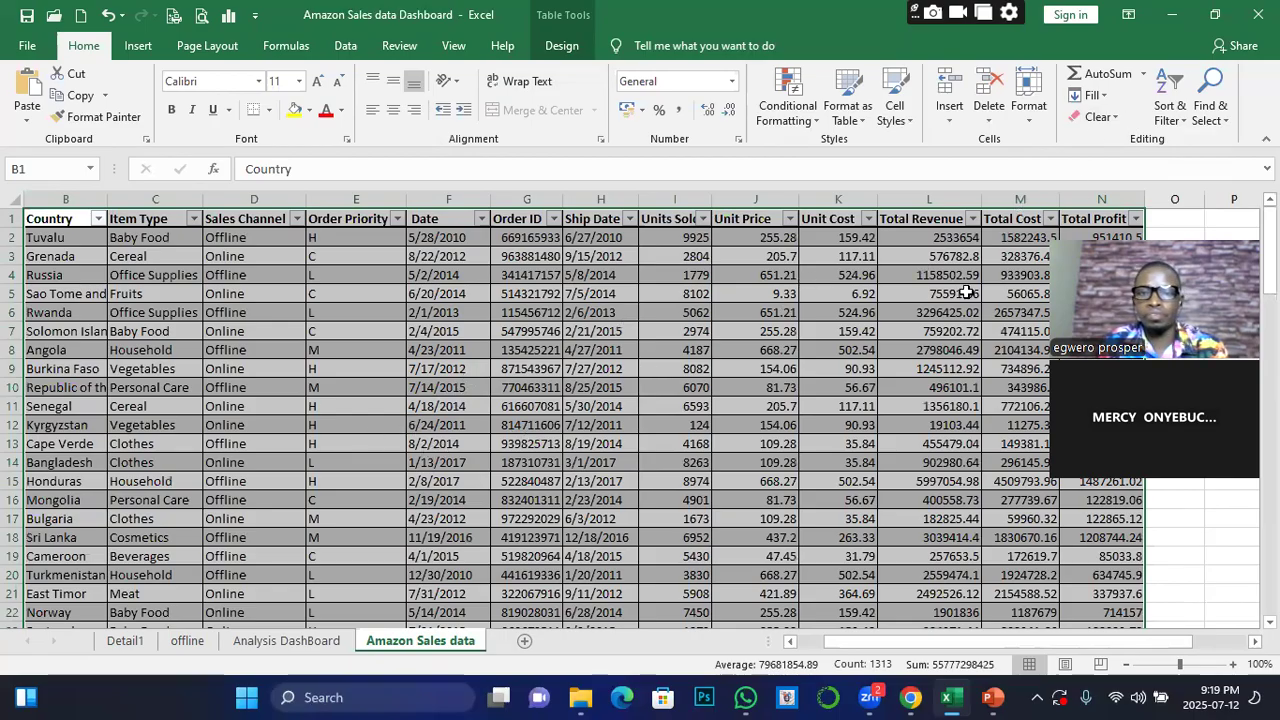
key("ctrl+q")
left_click(426, 307)
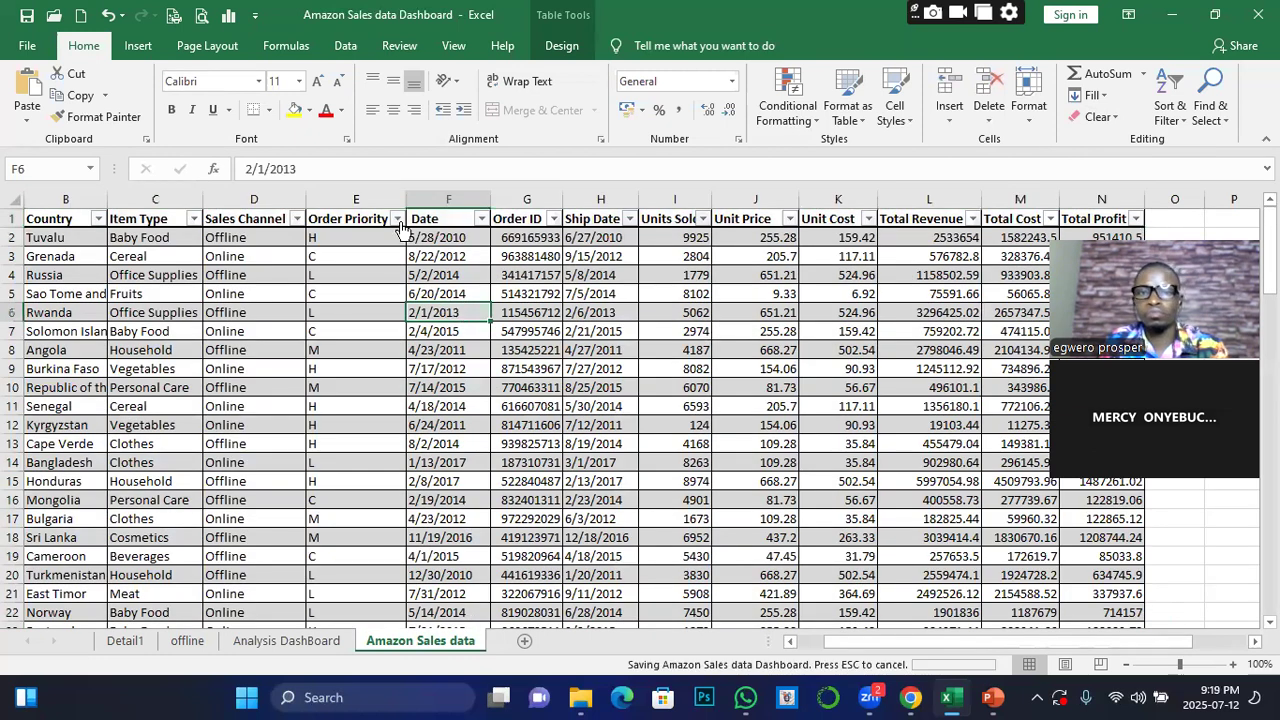
Return to the Analysis DashBoard sheet and retry inserting a timeline for the Total Profit by Region pivot table
left_click(290, 640)
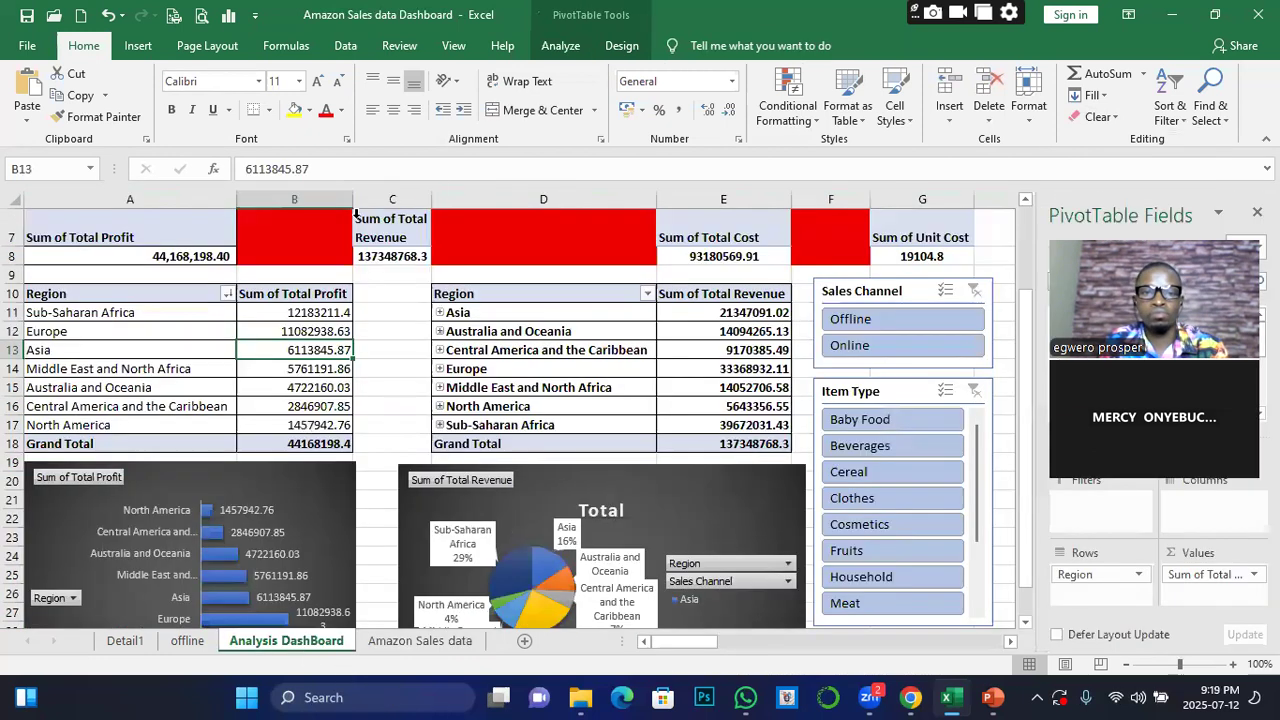
left_click(157, 362)
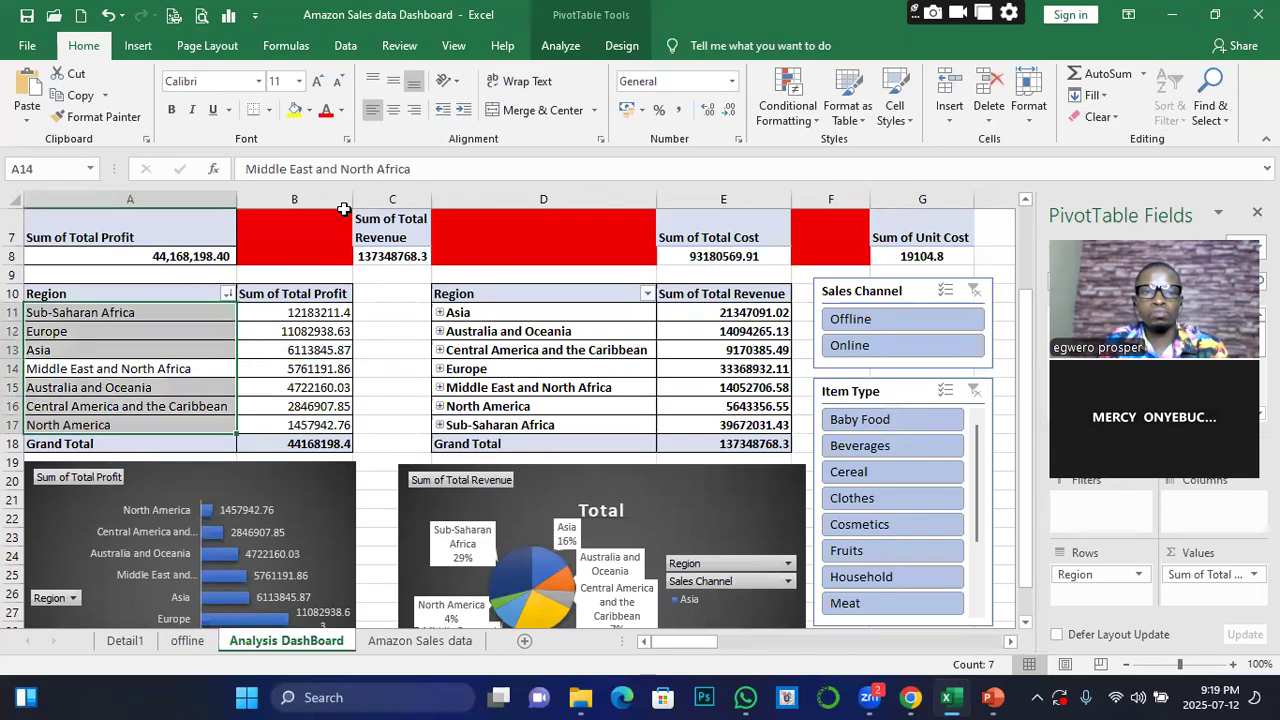
left_click(560, 45)
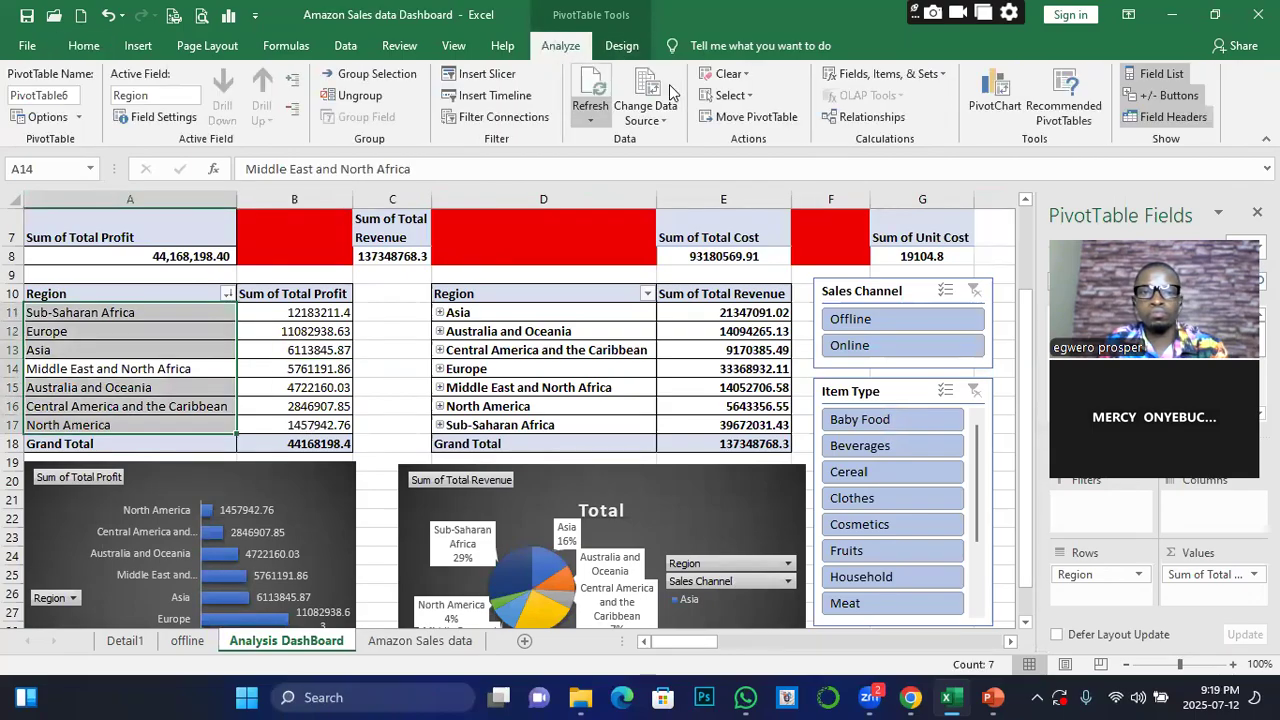
left_click(490, 95)
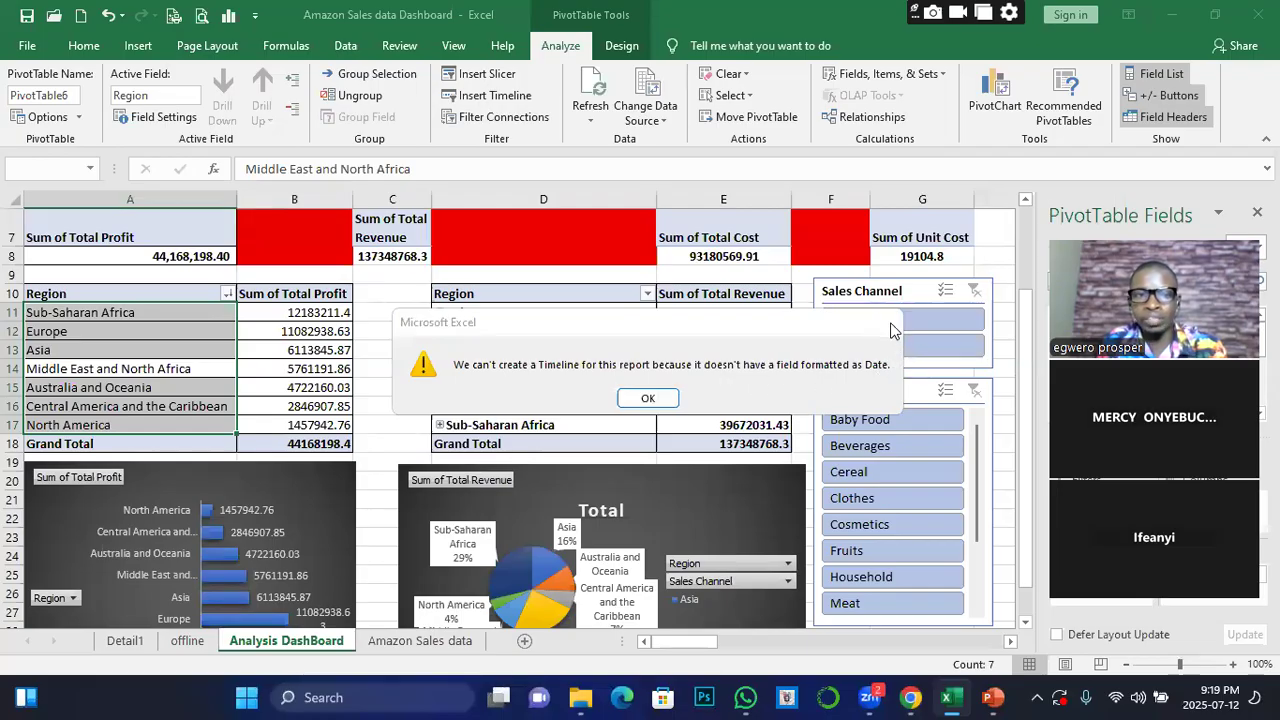
left_click(888, 321)
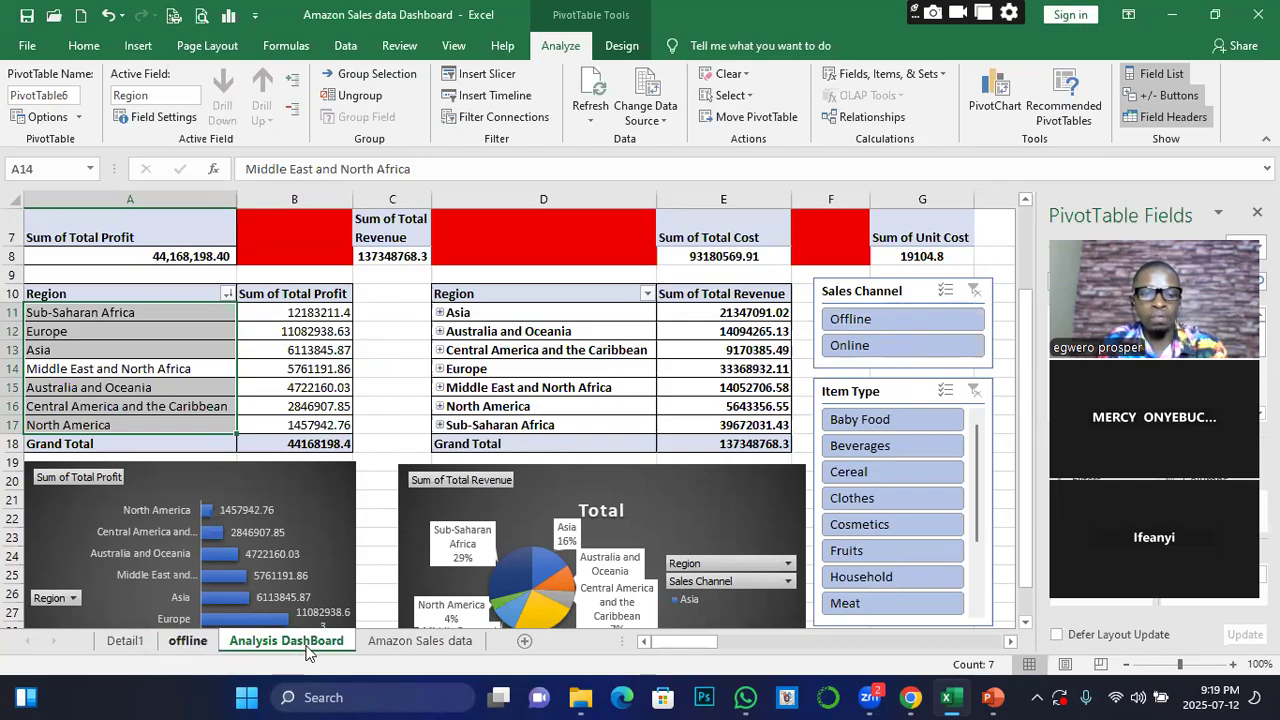
Shorten the Ship Date header in cell H1 of the Amazon Sales data sheet to Date
left_click(405, 641)
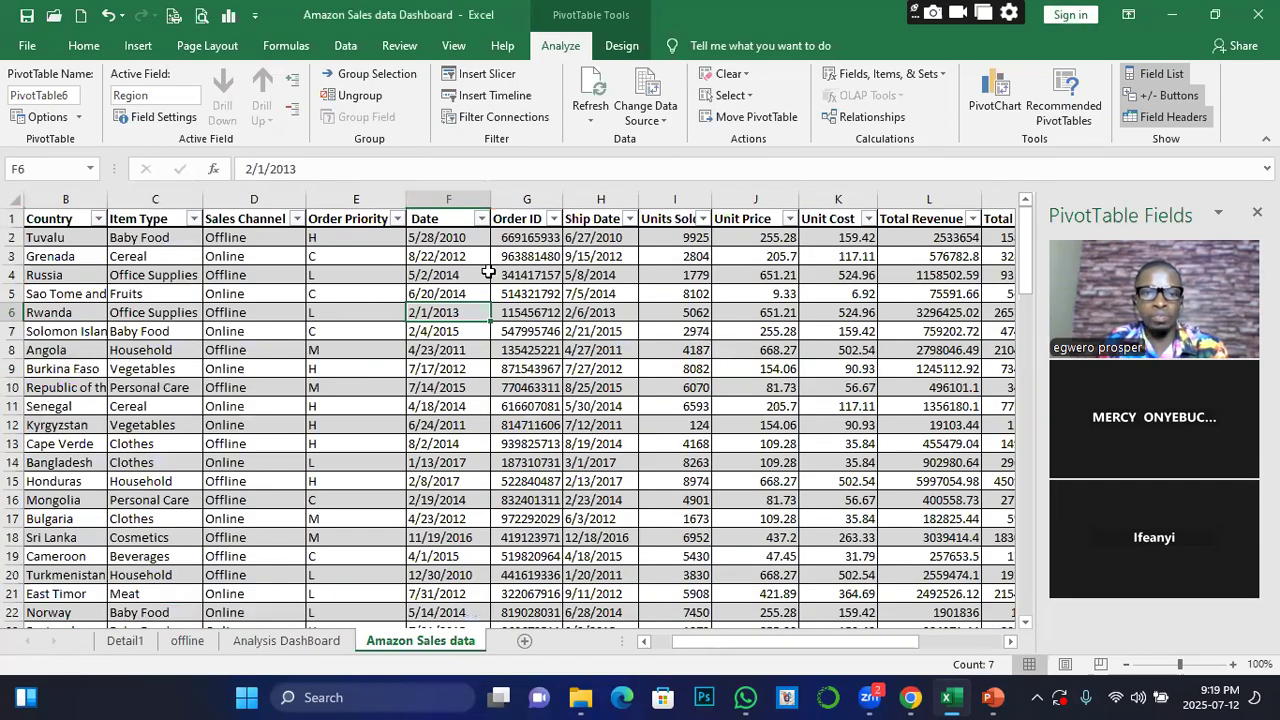
left_click(598, 227)
left_click(274, 169)
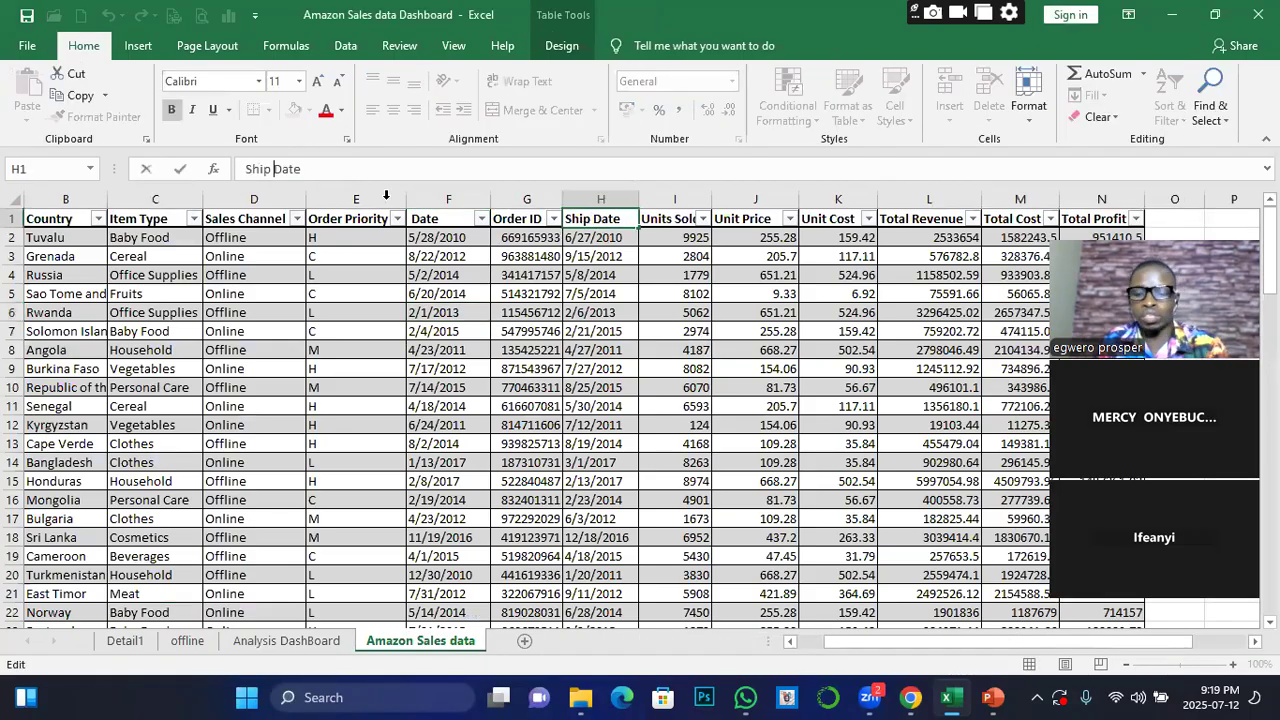
key("BackSpace")
key("BackSpace")
key("BackSpace")
key("BackSpace")
key("BackSpace")
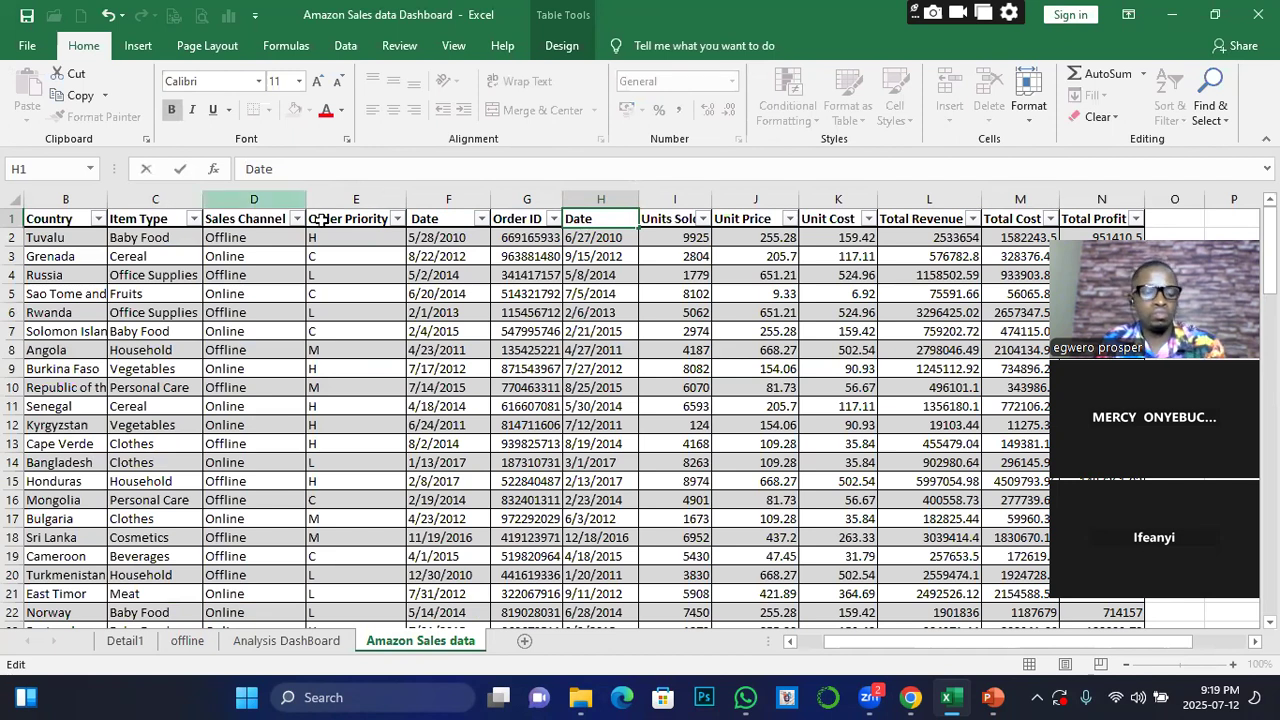
left_click(398, 349)
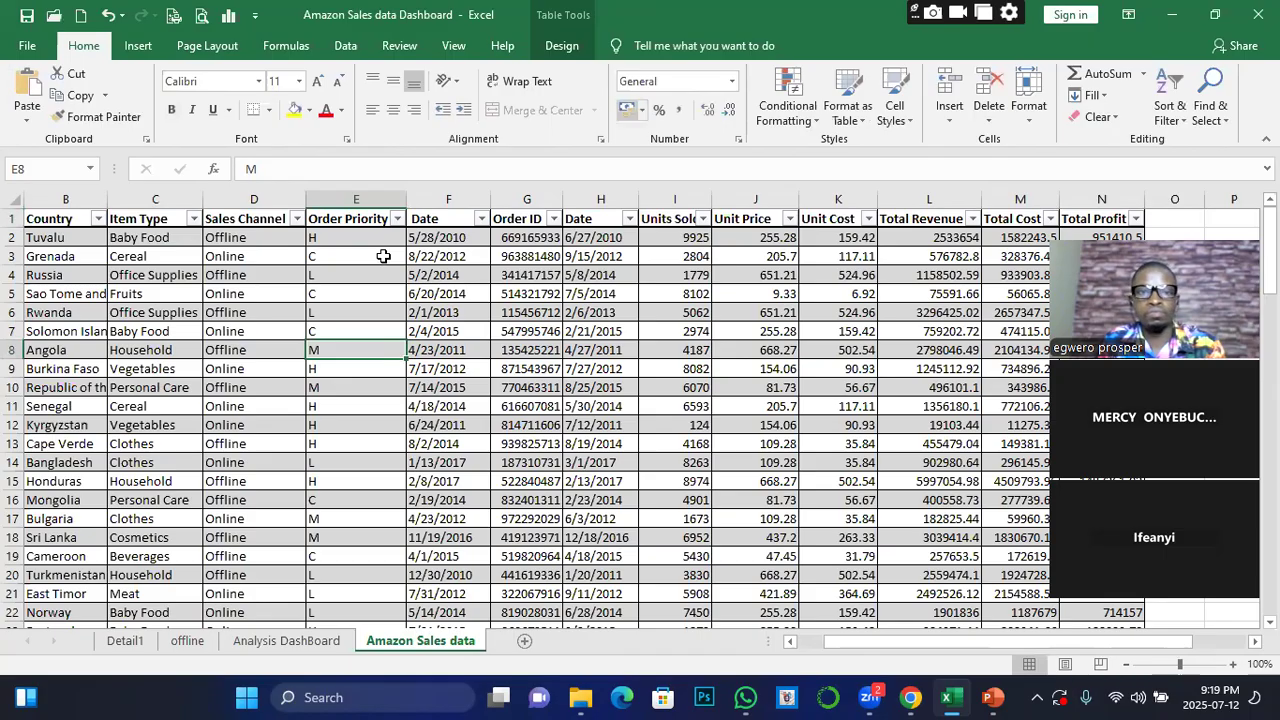
Try inserting a timeline from the Total Profit by Region pivot table again on the Analysis DashBoard sheet
left_click(286, 640)
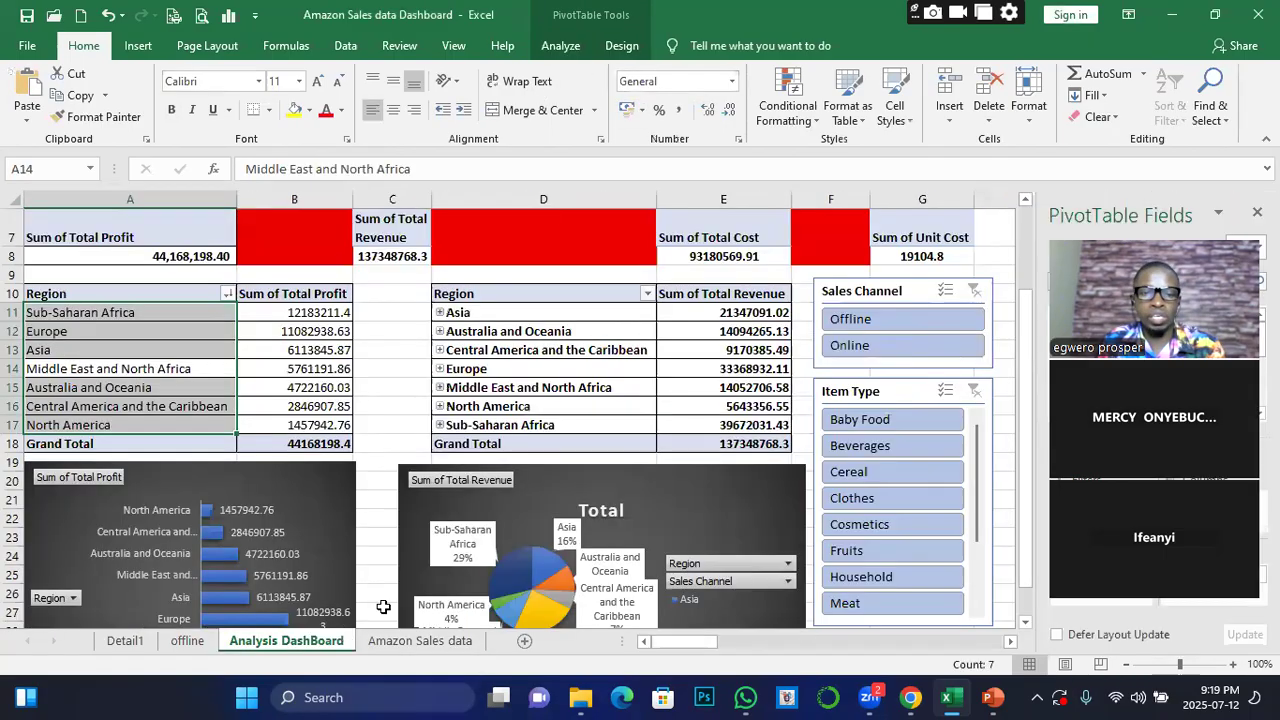
left_click(268, 350)
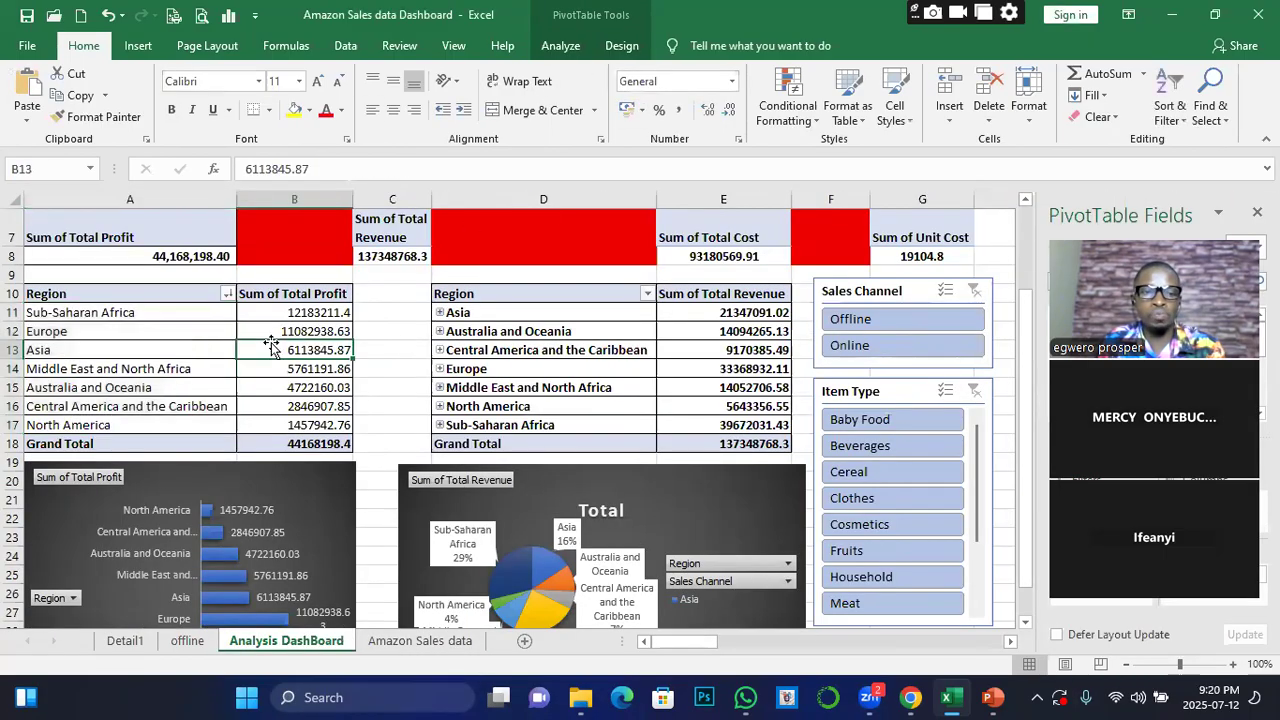
left_click(560, 45)
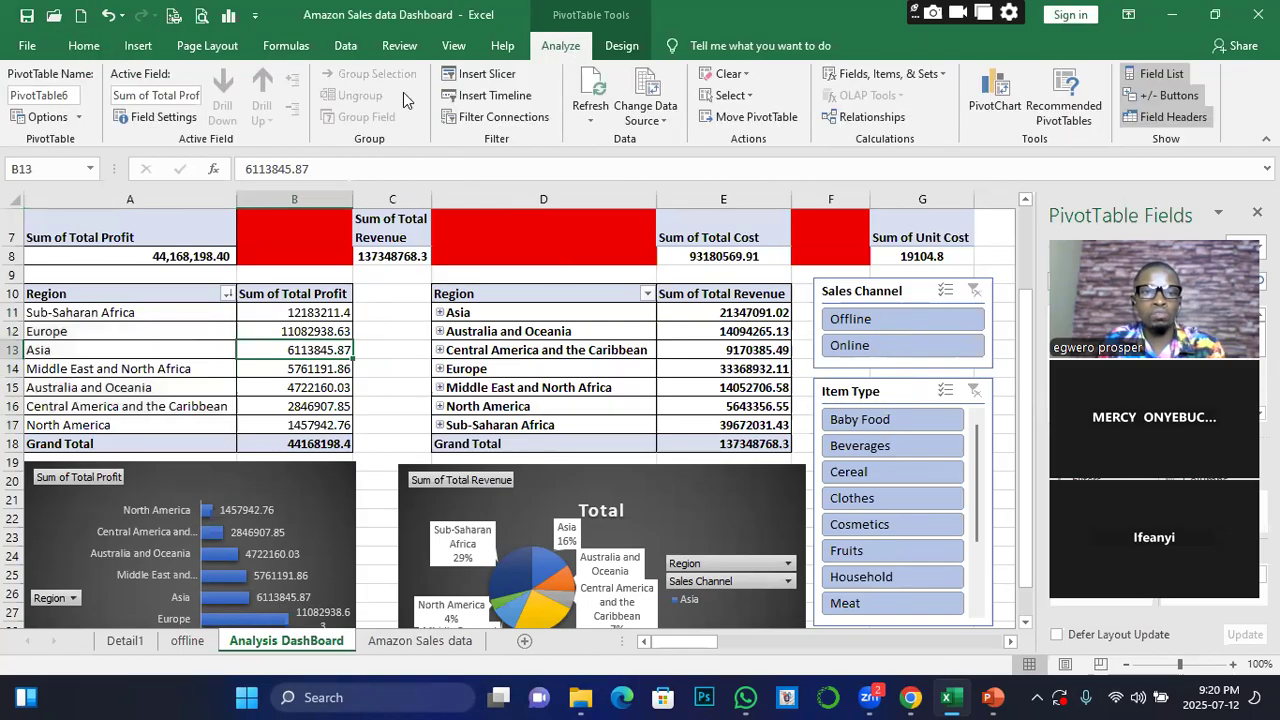
left_click(651, 400)
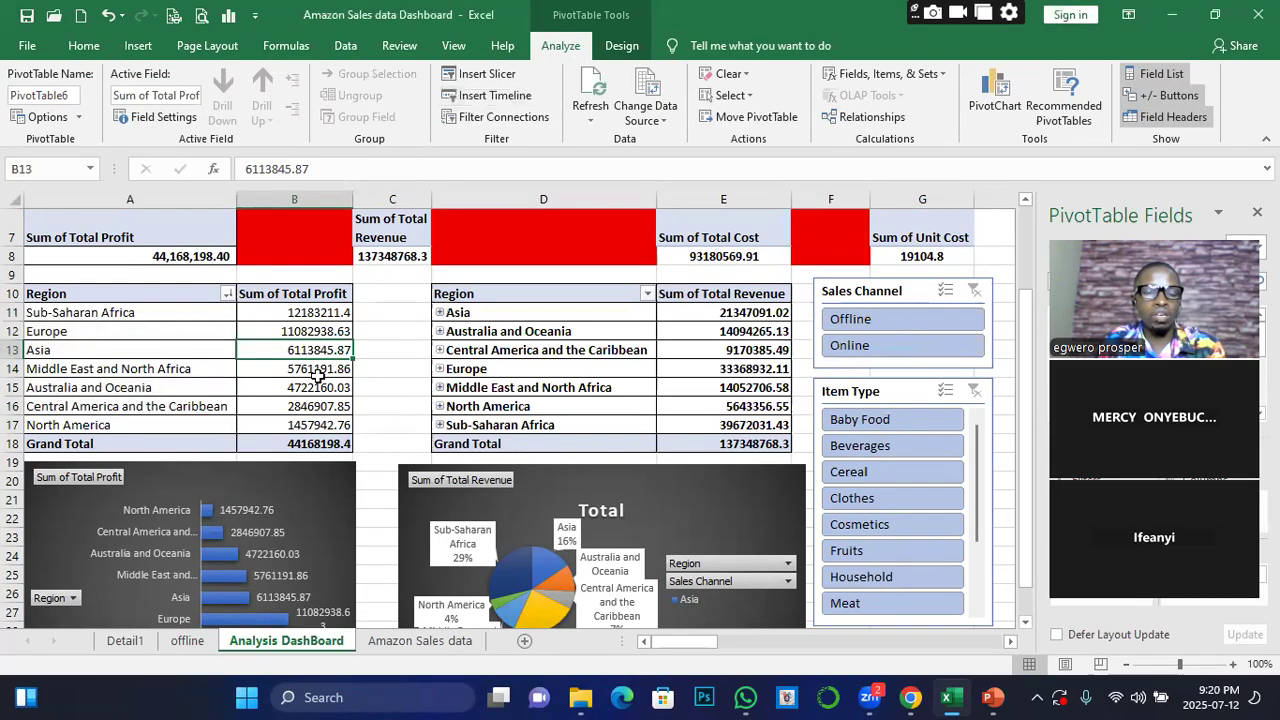
Switch to the Windows Control Panel and open the Region settings for date, time and number formats under Clock and Region
left_click(445, 641)
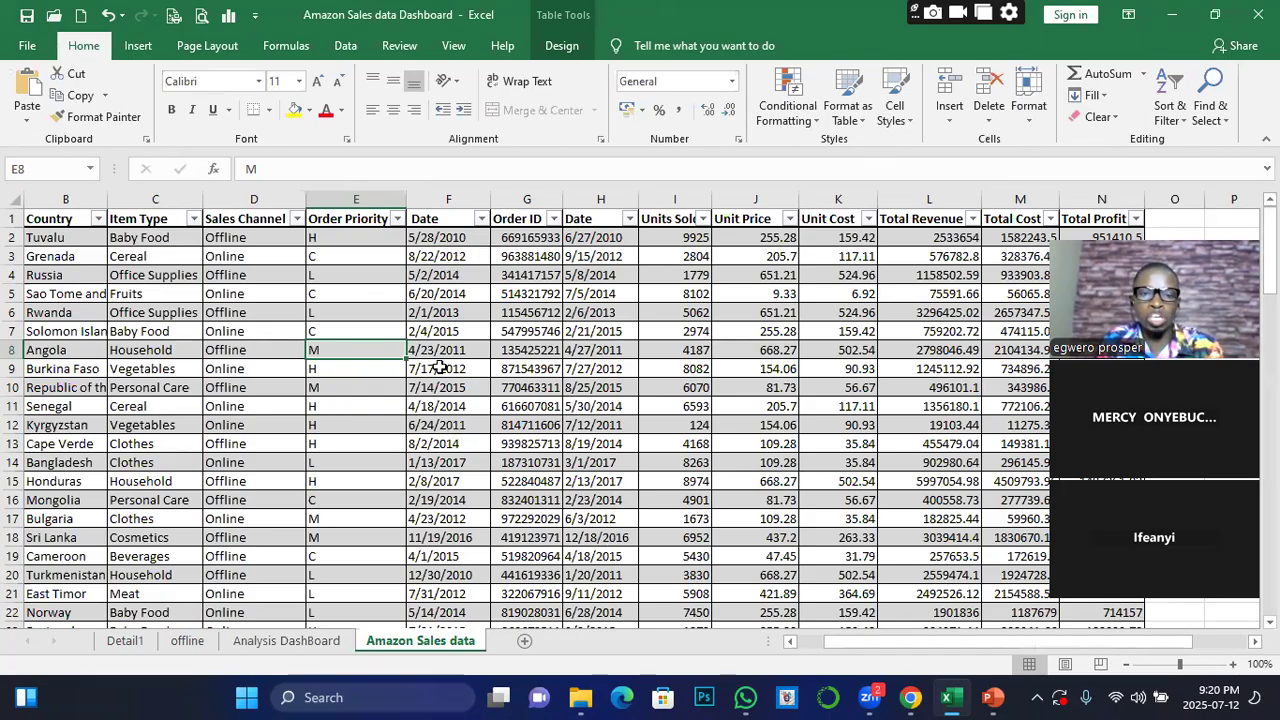
left_click(313, 697)
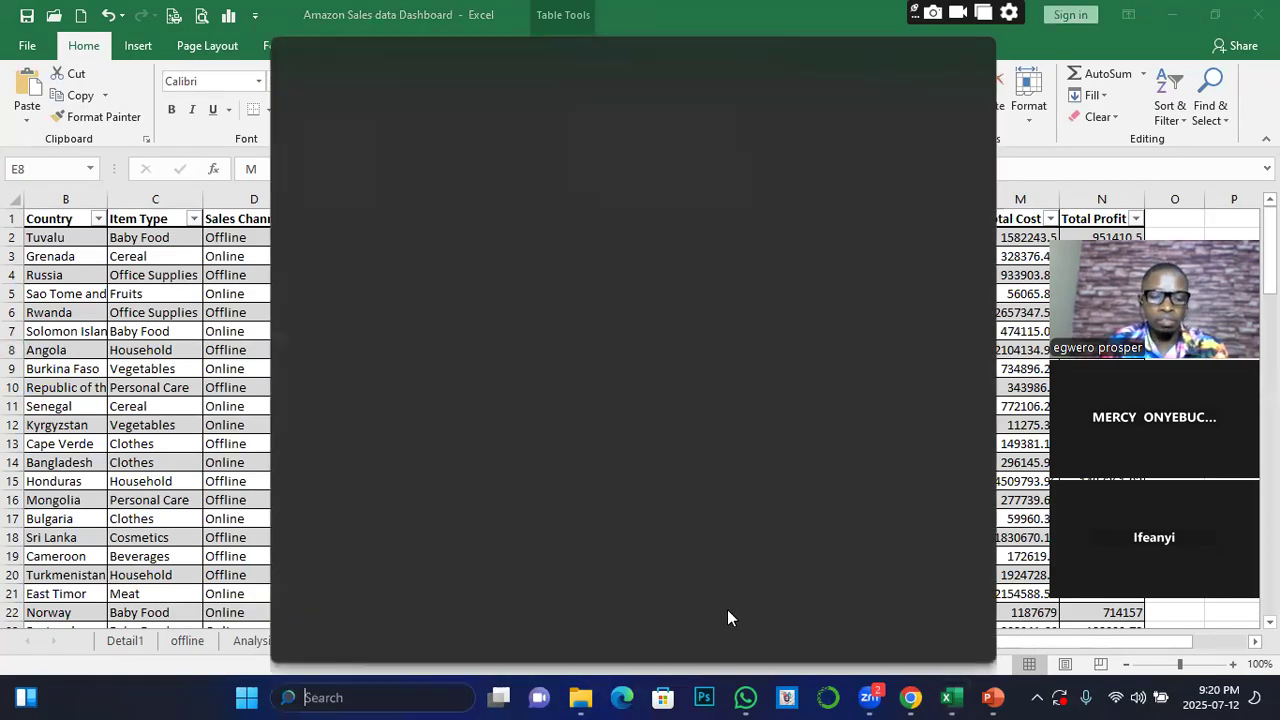
type("contr")
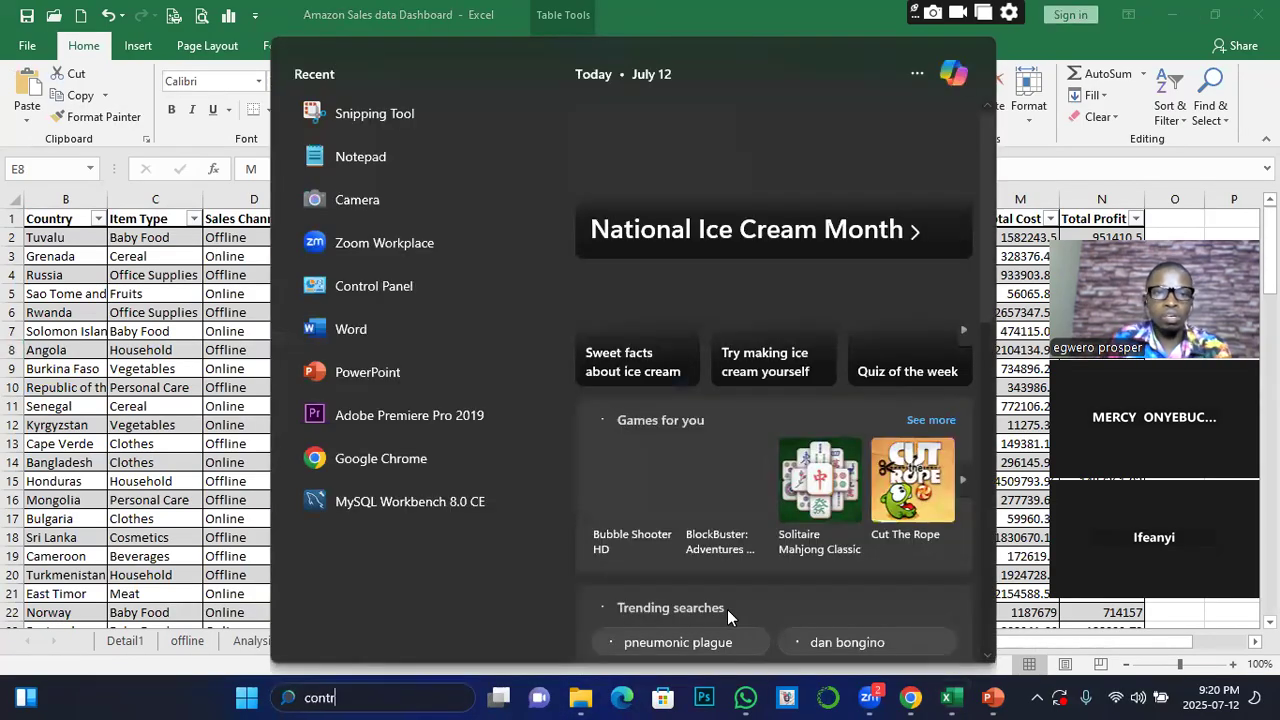
key("Return")
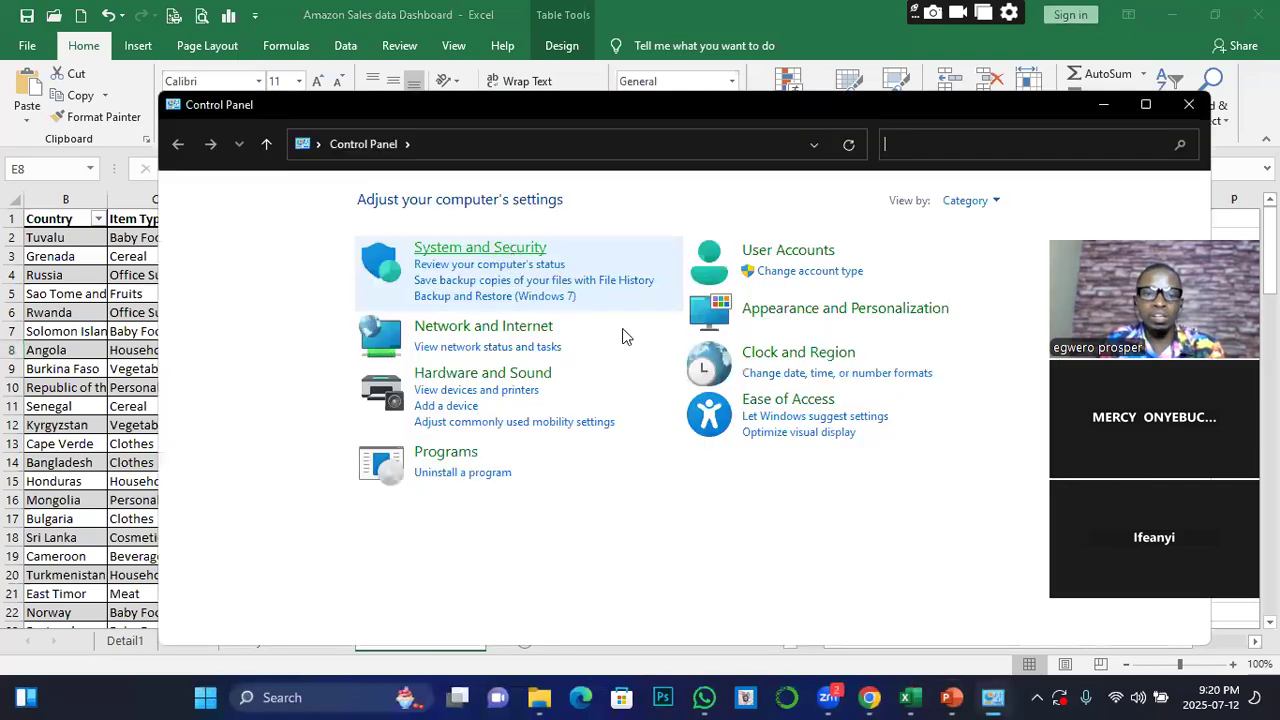
left_click(771, 356)
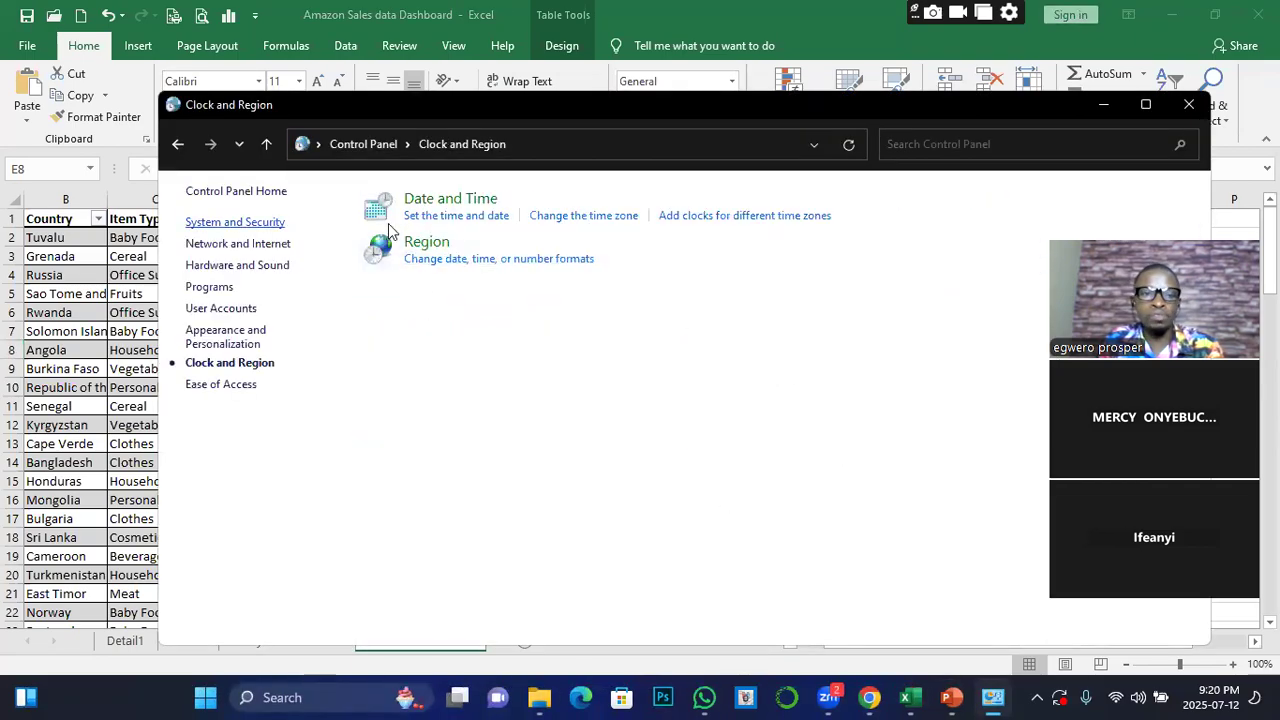
left_click(532, 262)
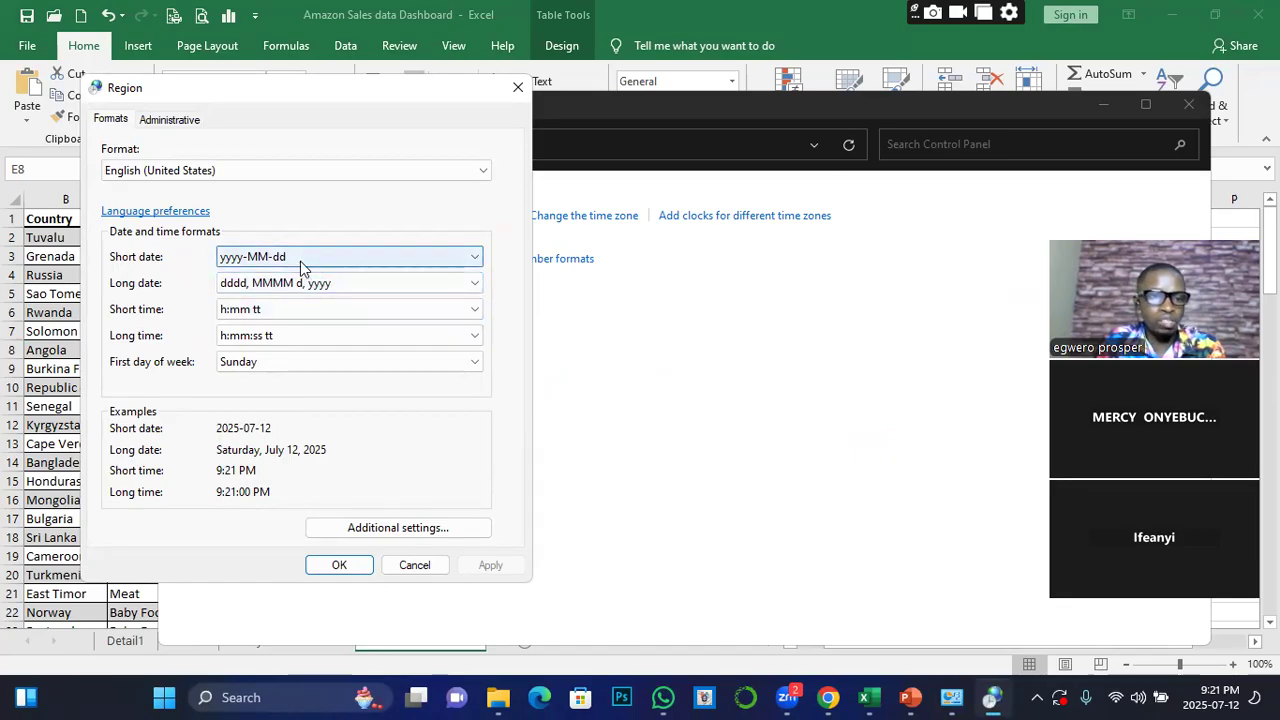
Set the Windows short date format to yyyy-MM-dd, apply the Region settings and close the Control Panel
left_click(315, 262)
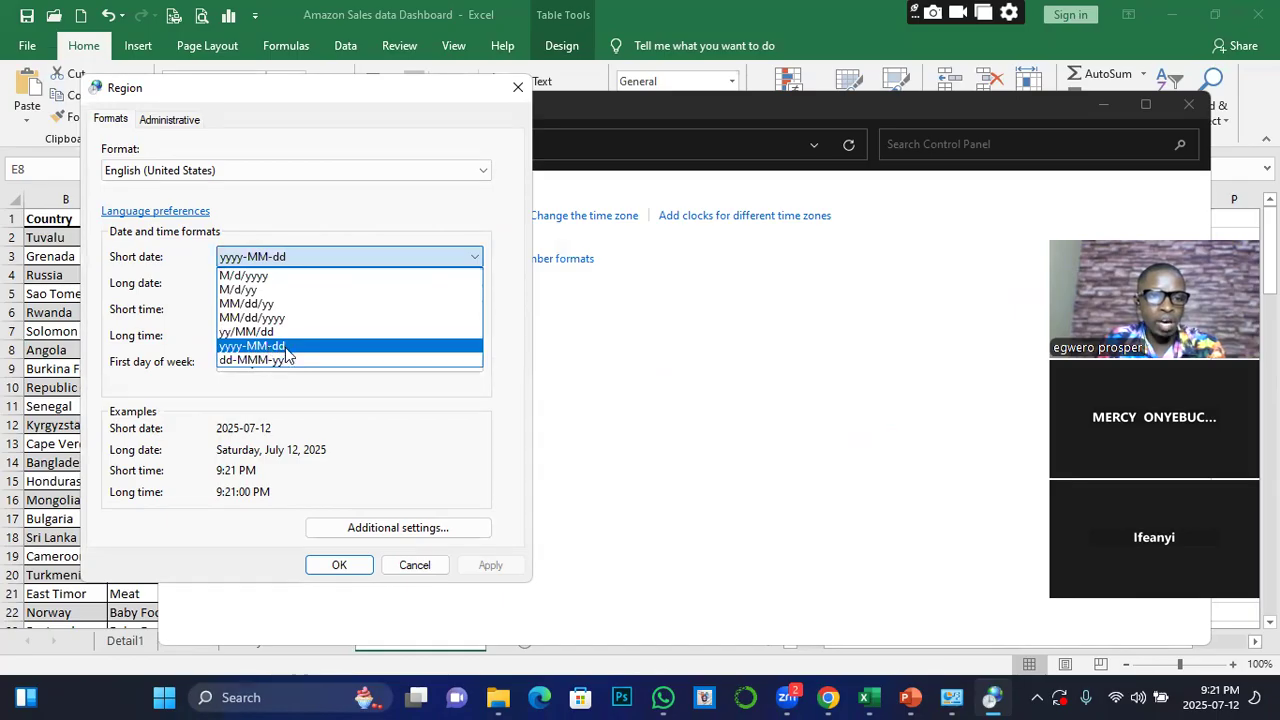
left_click(272, 346)
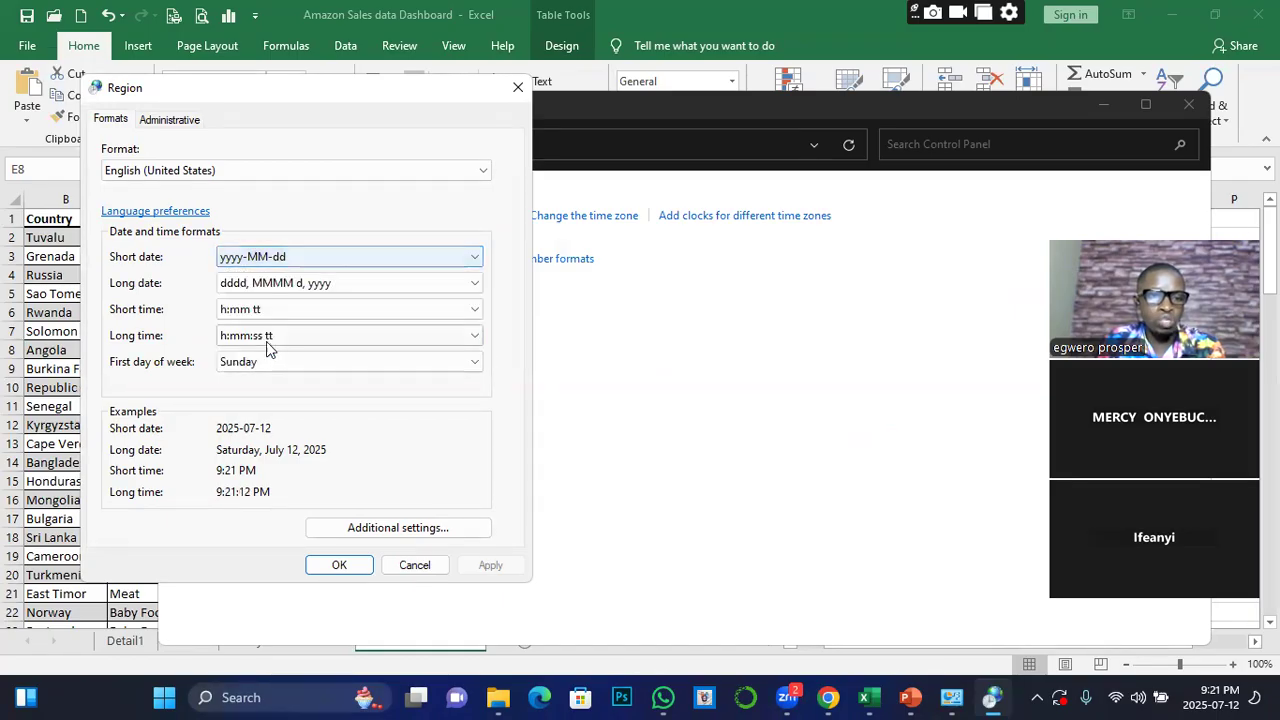
left_click(357, 569)
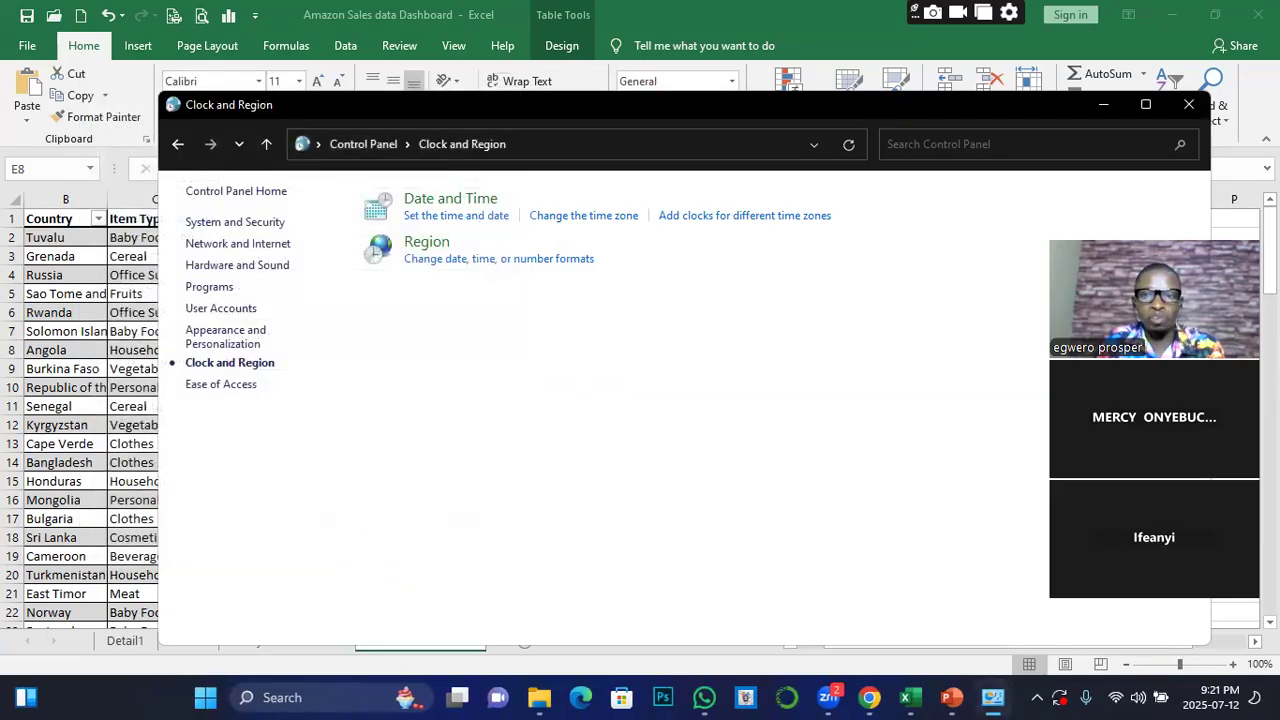
left_click(1187, 107)
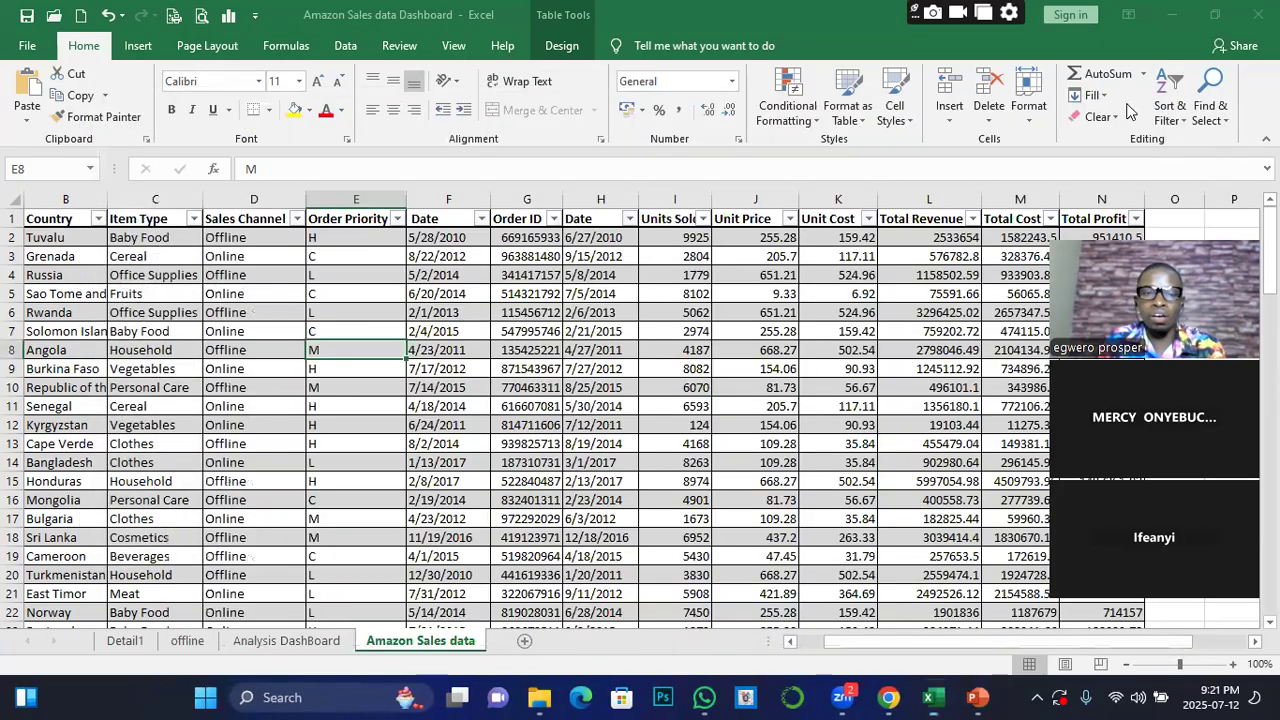
Insert a new sheet column before the first Date column on the Amazon Sales data sheet and title it date
left_click(436, 272)
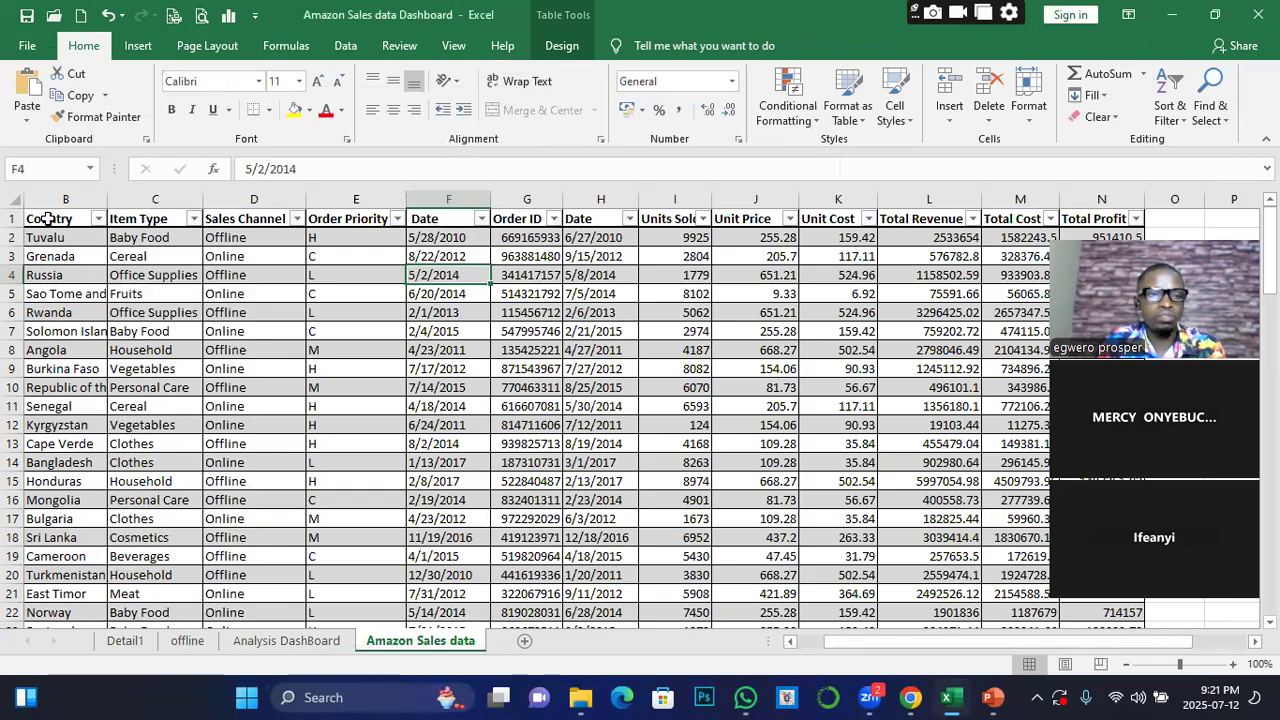
left_click(443, 238)
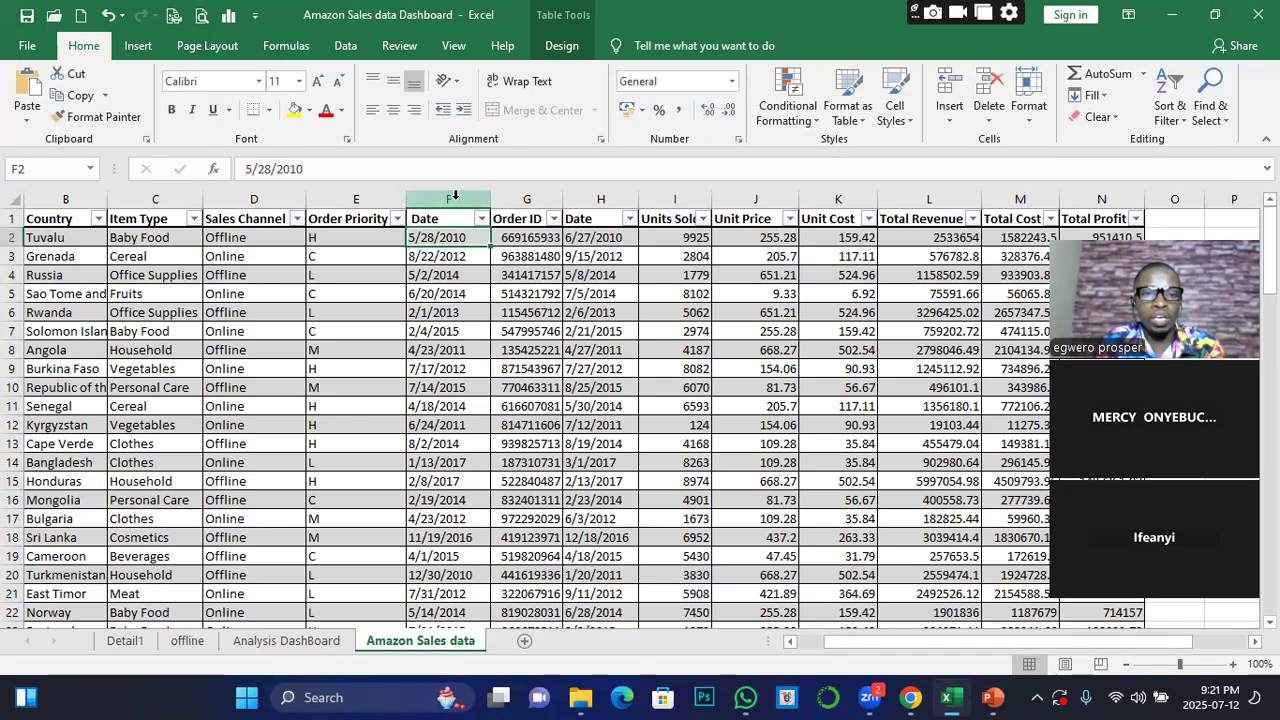
left_click(455, 194)
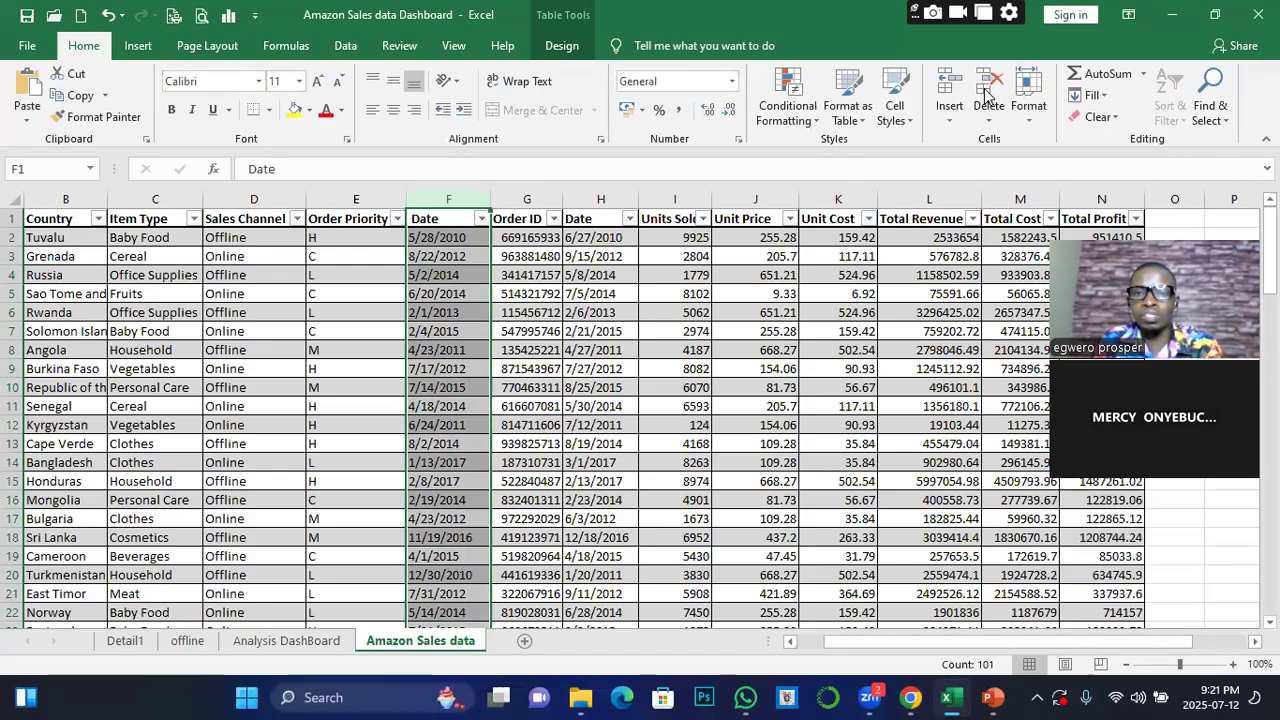
left_click(950, 112)
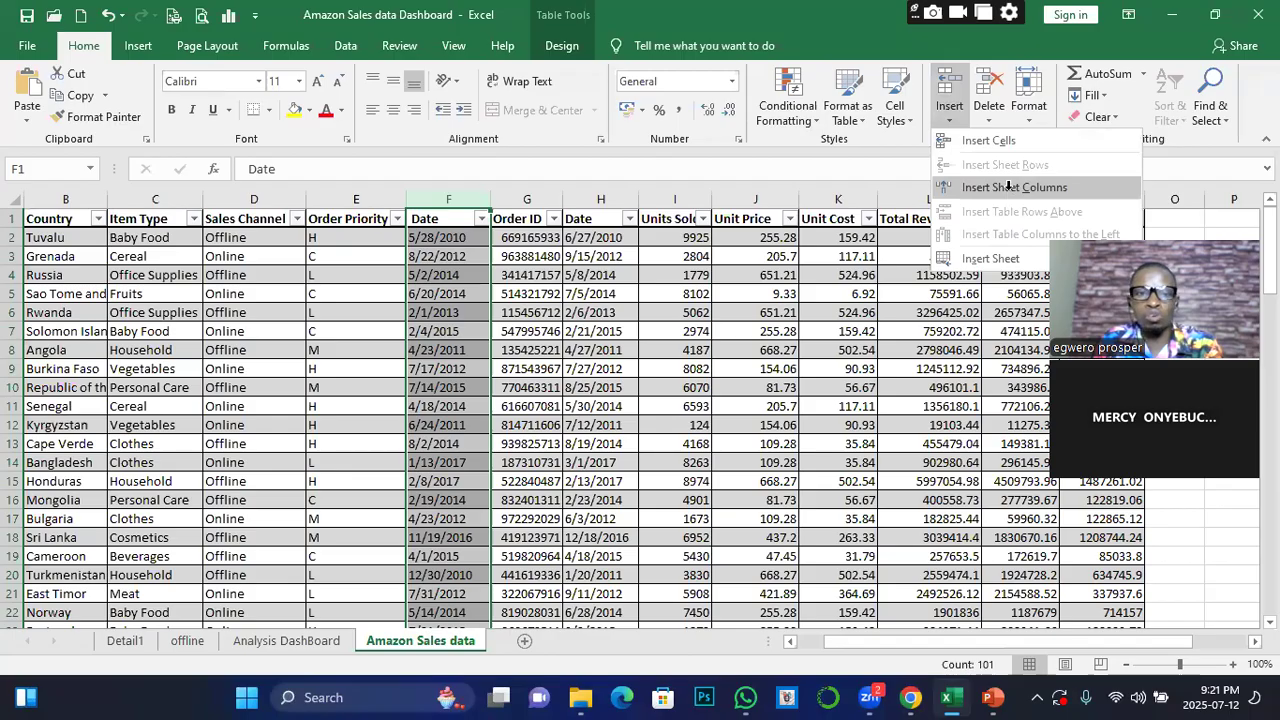
left_click(1010, 188)
left_click(457, 243)
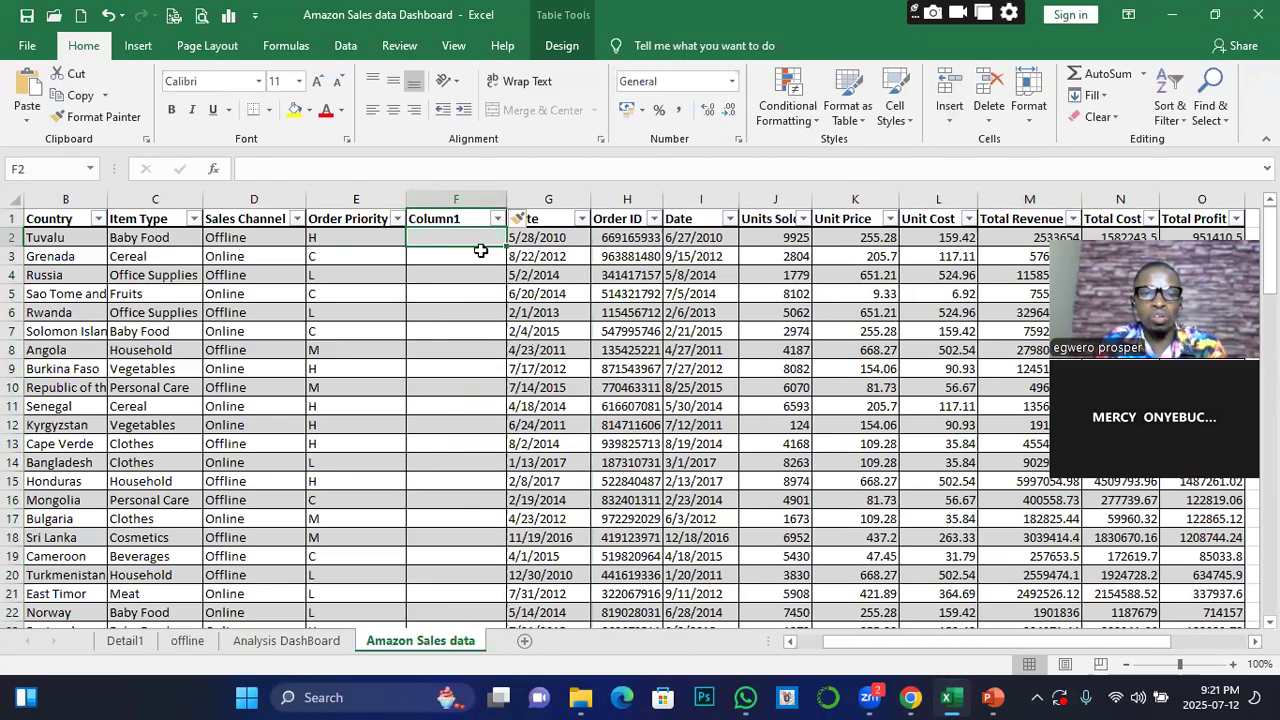
left_click(440, 218)
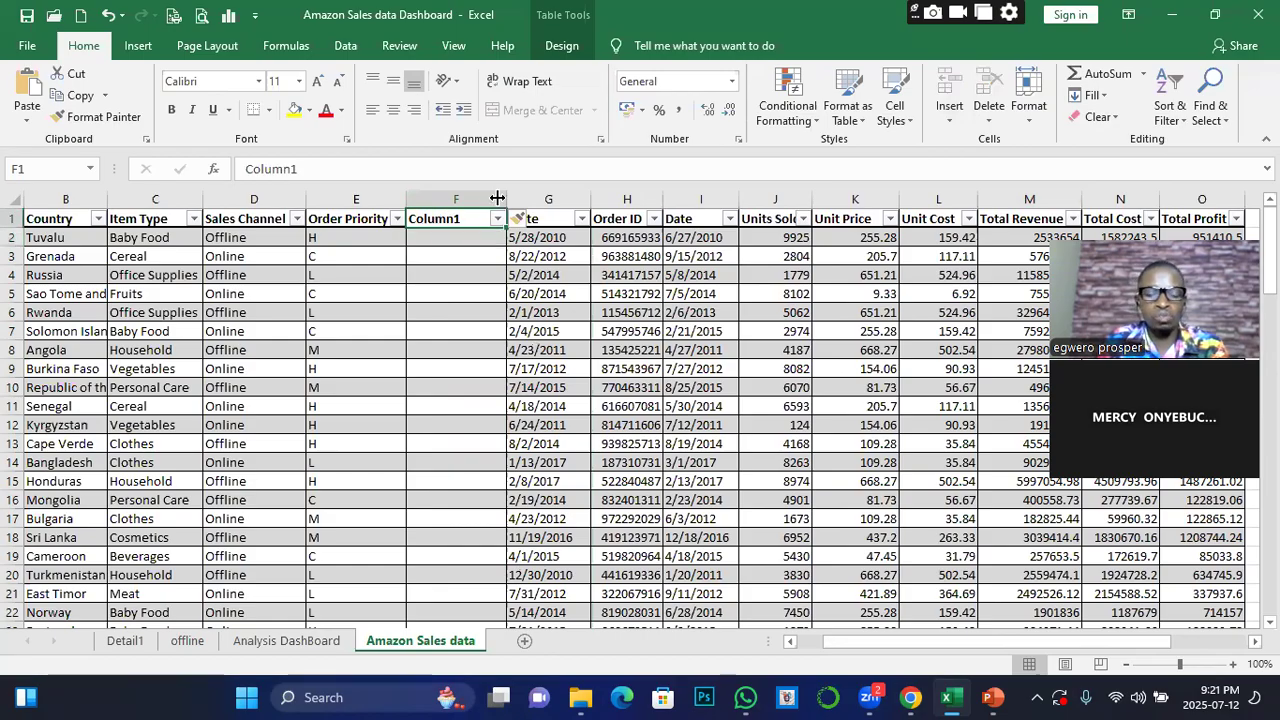
type("date")
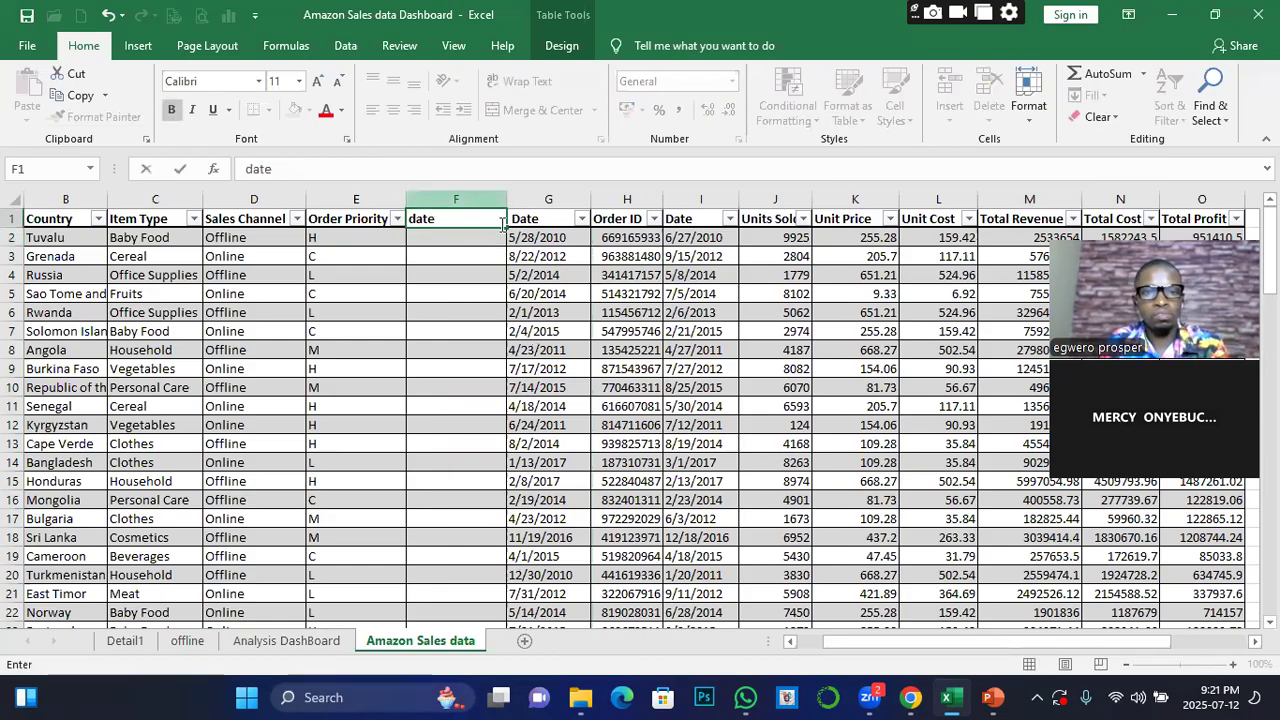
Enter 5/28/2010 in F2 and 8/22/2012 in F3, and accept the Flash Fill suggestion for the rest of the date column
left_click(452, 241)
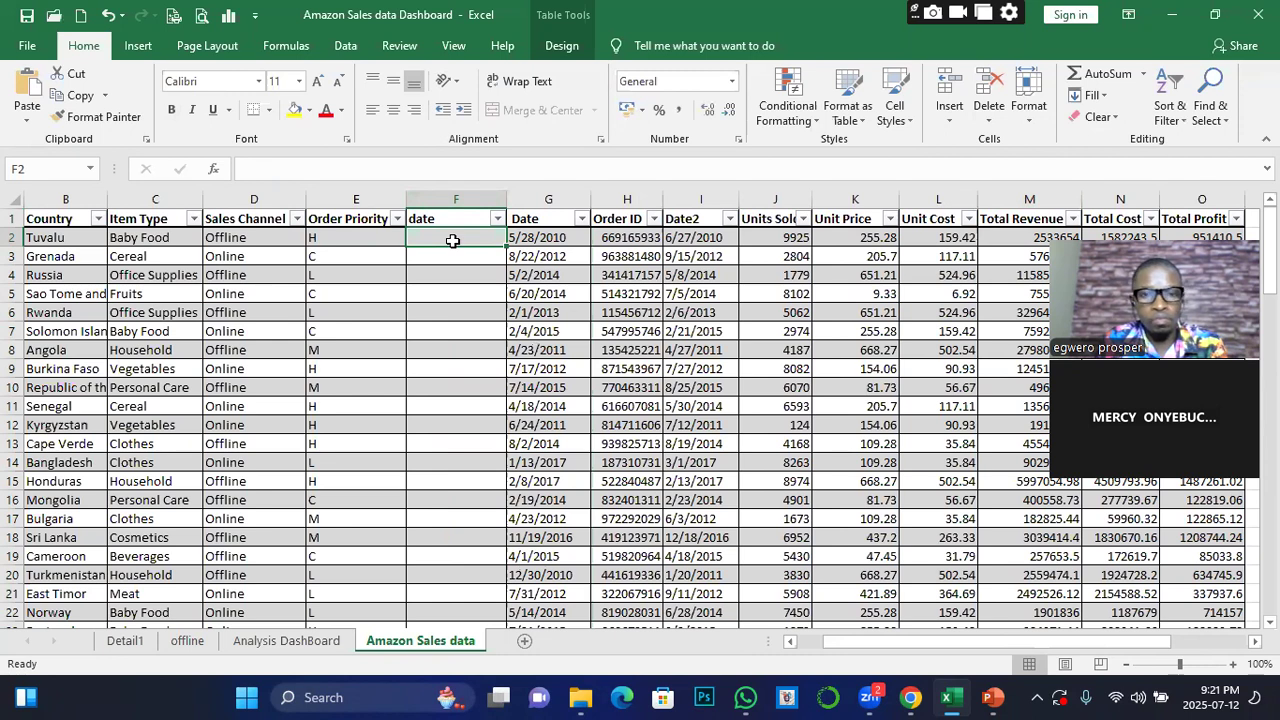
type("5/28/2")
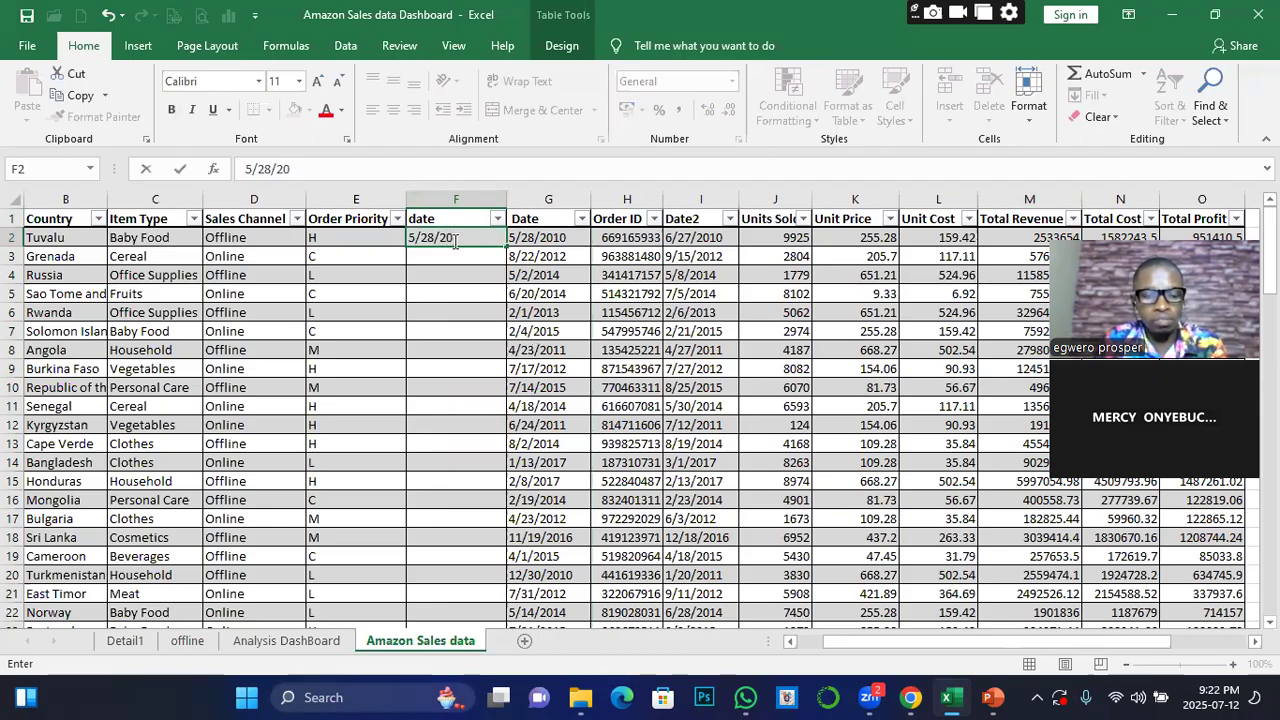
type("0")
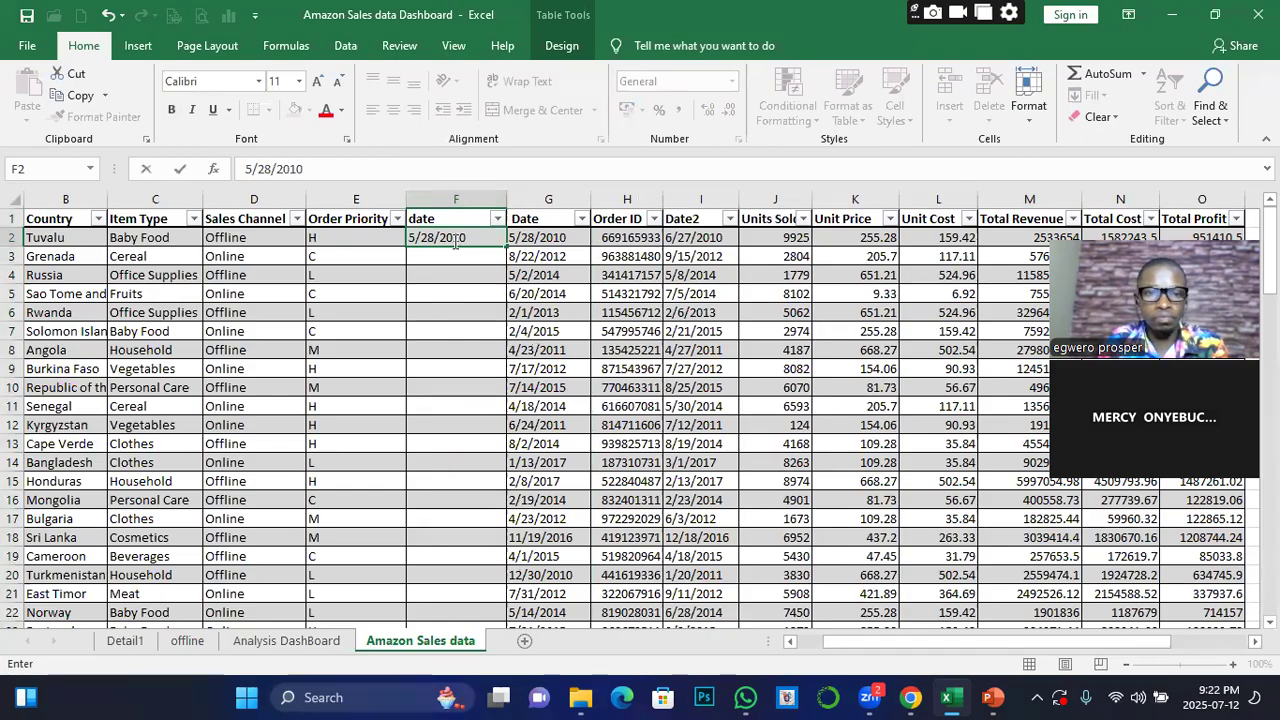
left_click(459, 259)
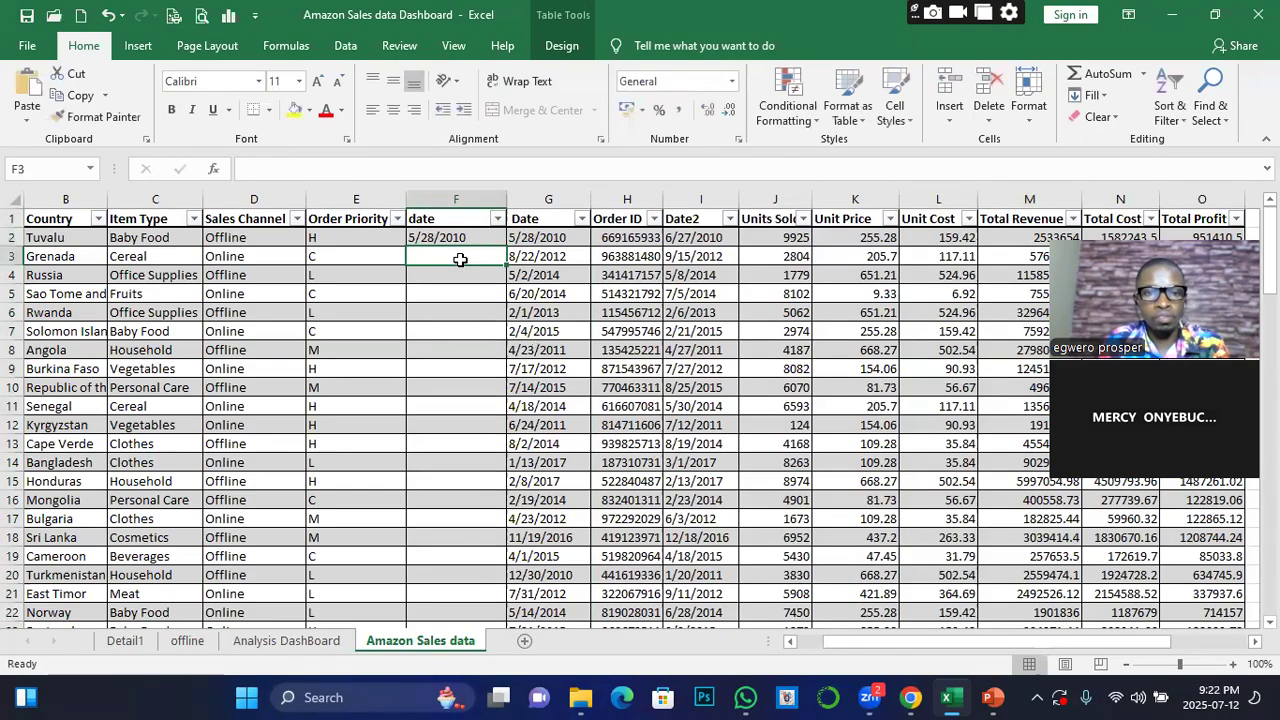
type("8/22/2012")
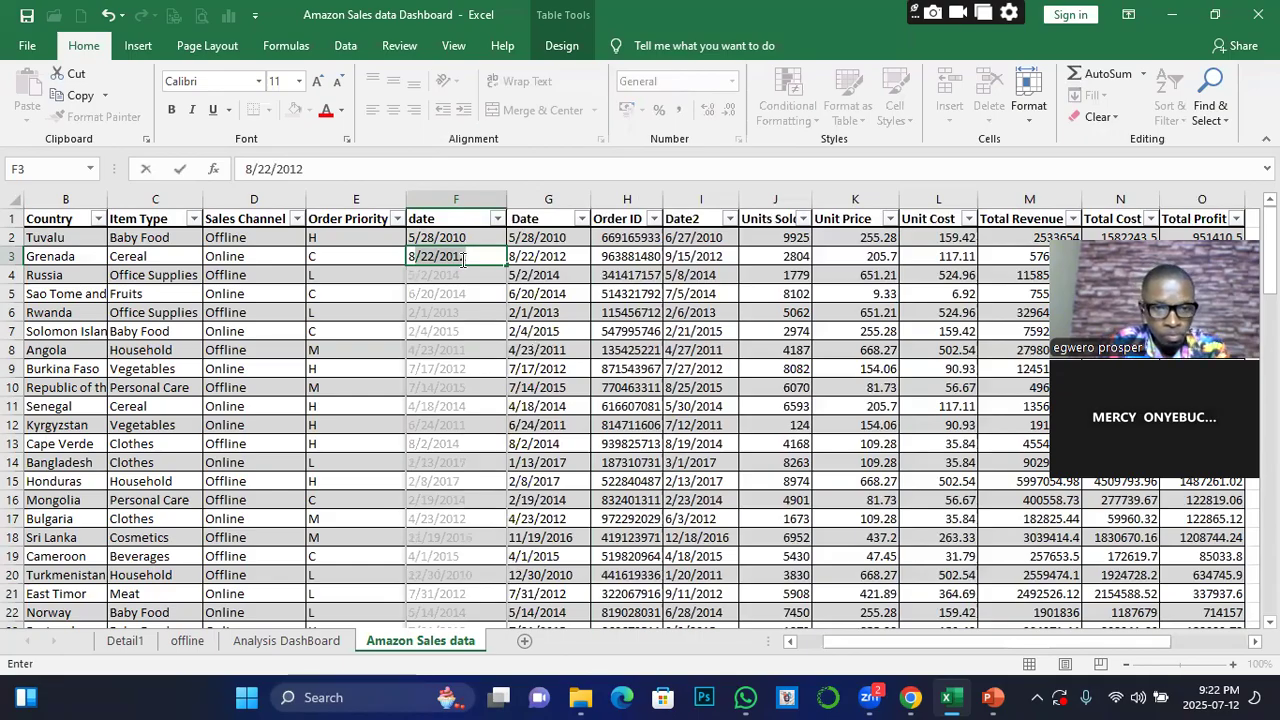
key("Return")
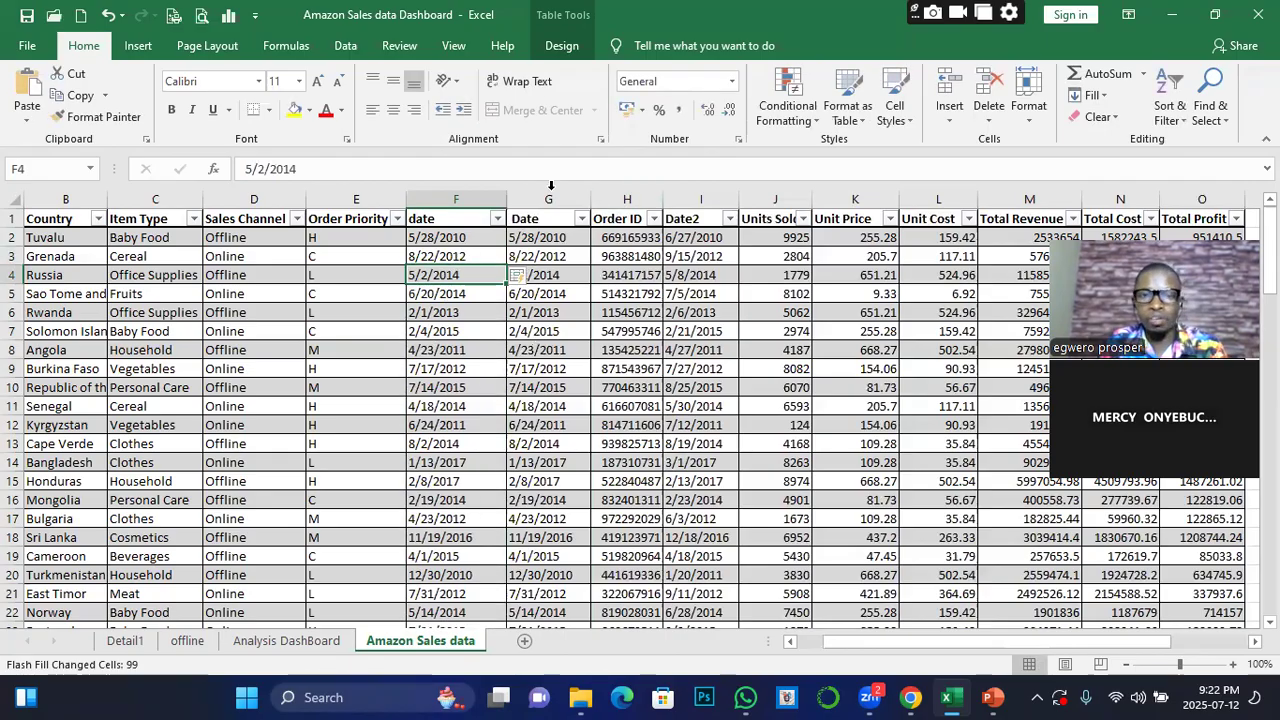
Refresh all pivot tables on the Analysis DashBoard sheet and try inserting a timeline for the Total Profit by Region pivot table
left_click(292, 641)
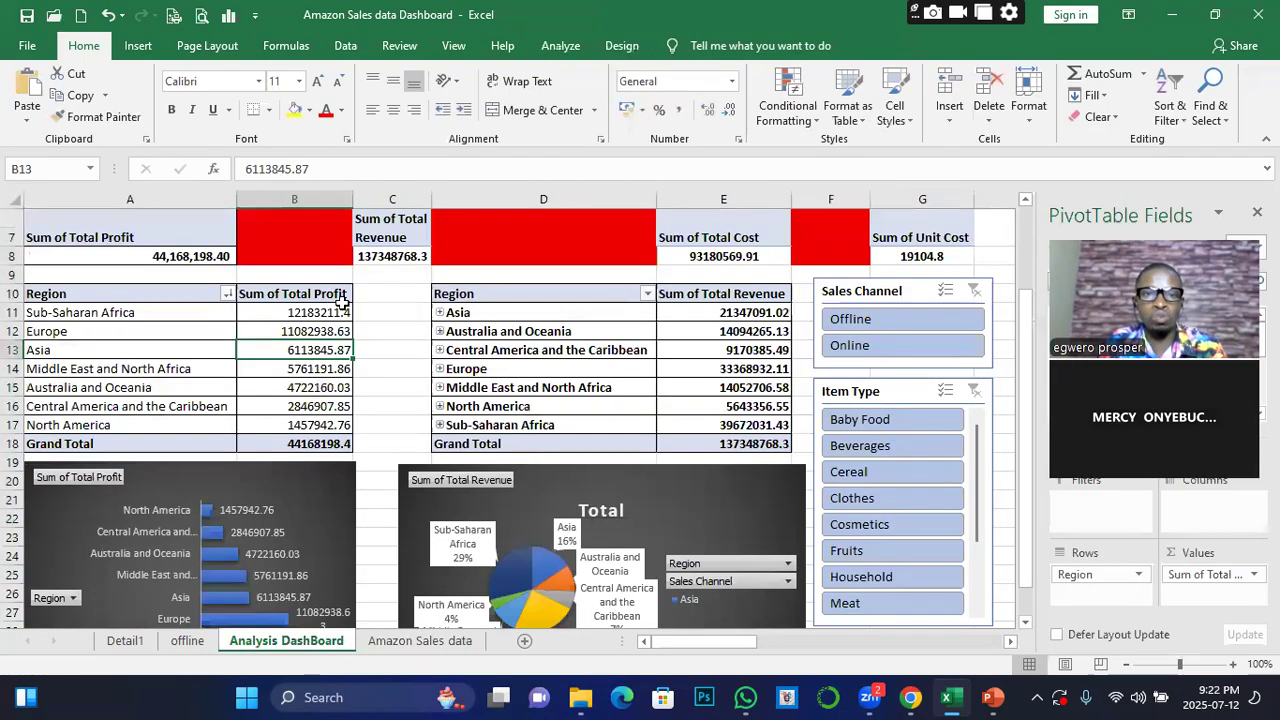
left_click(560, 46)
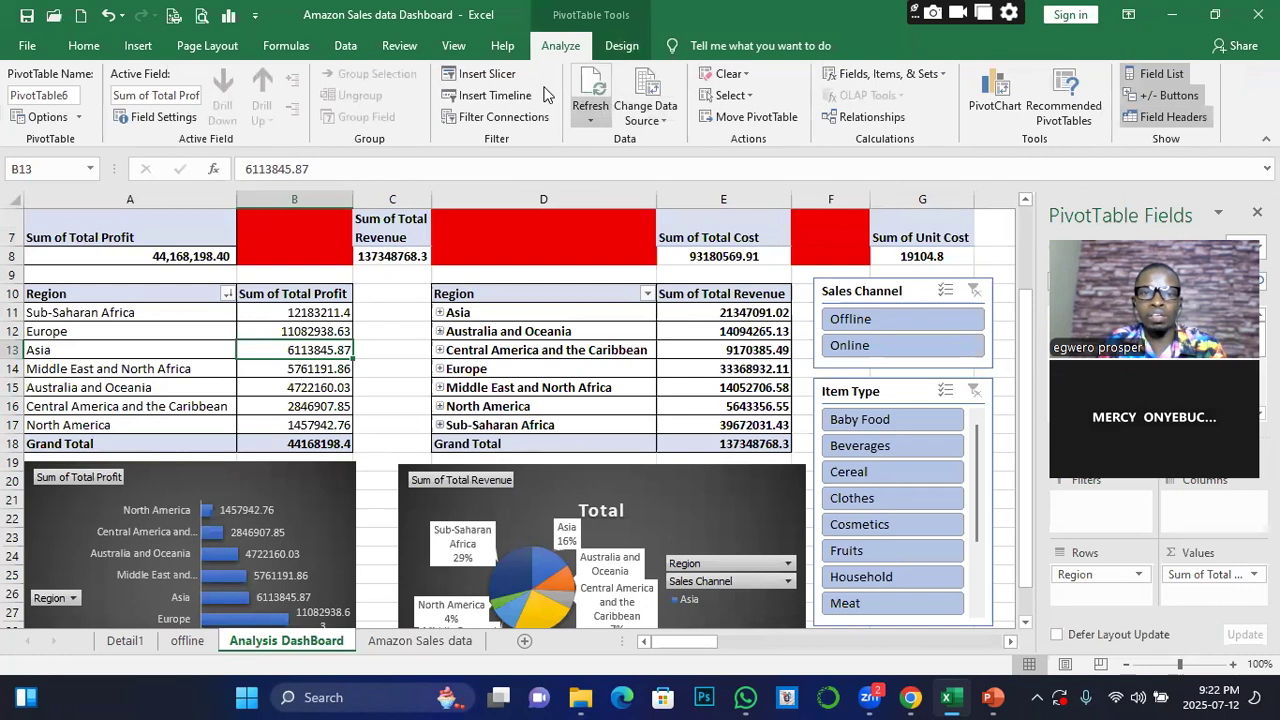
left_click(590, 115)
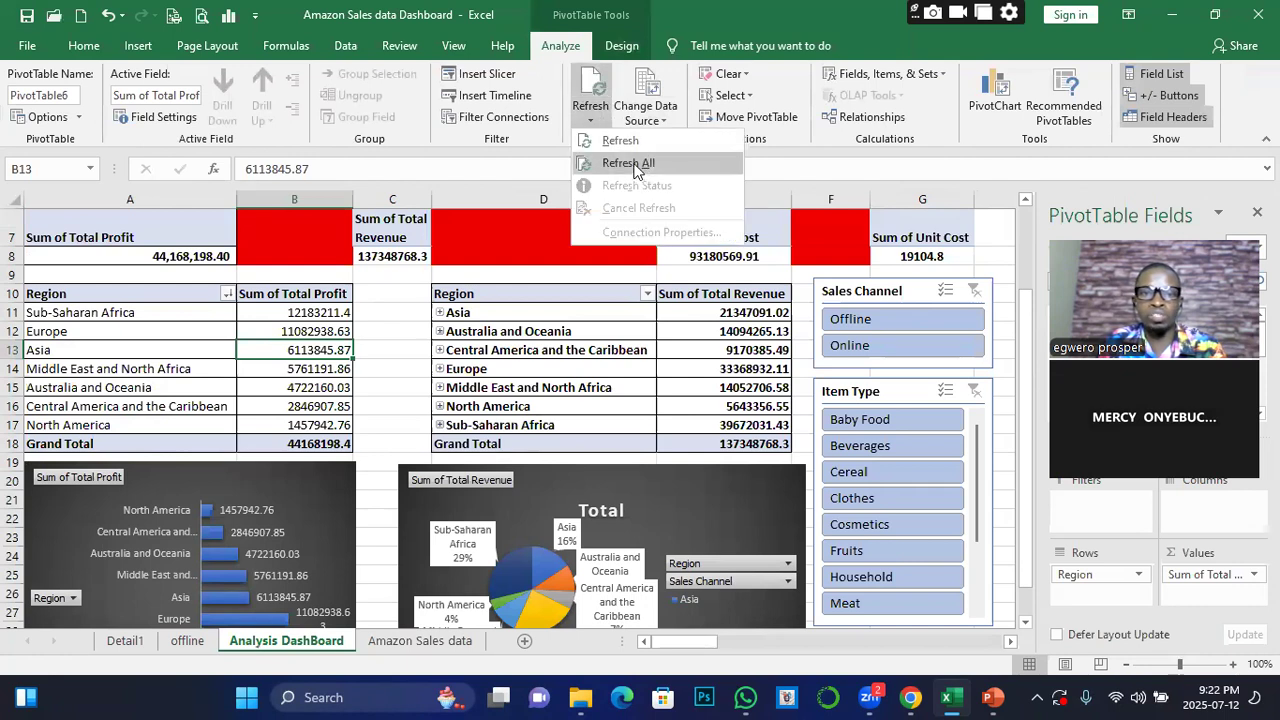
left_click(628, 163)
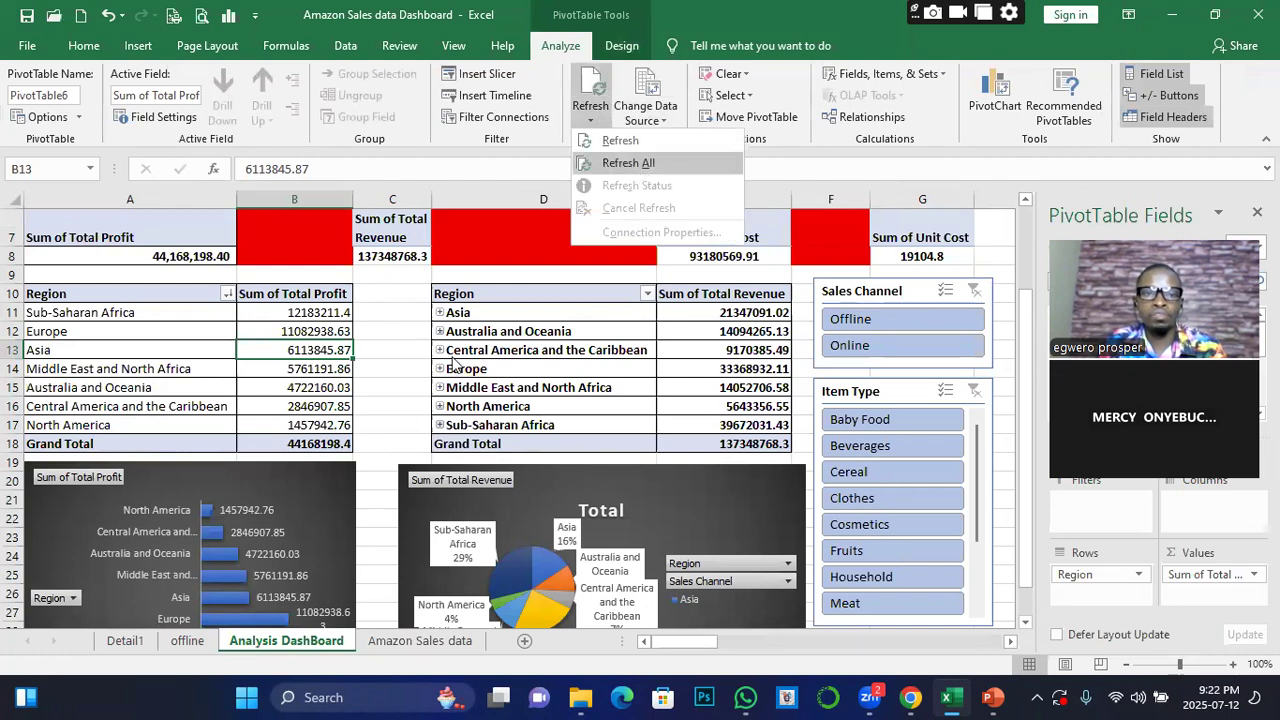
left_click(493, 97)
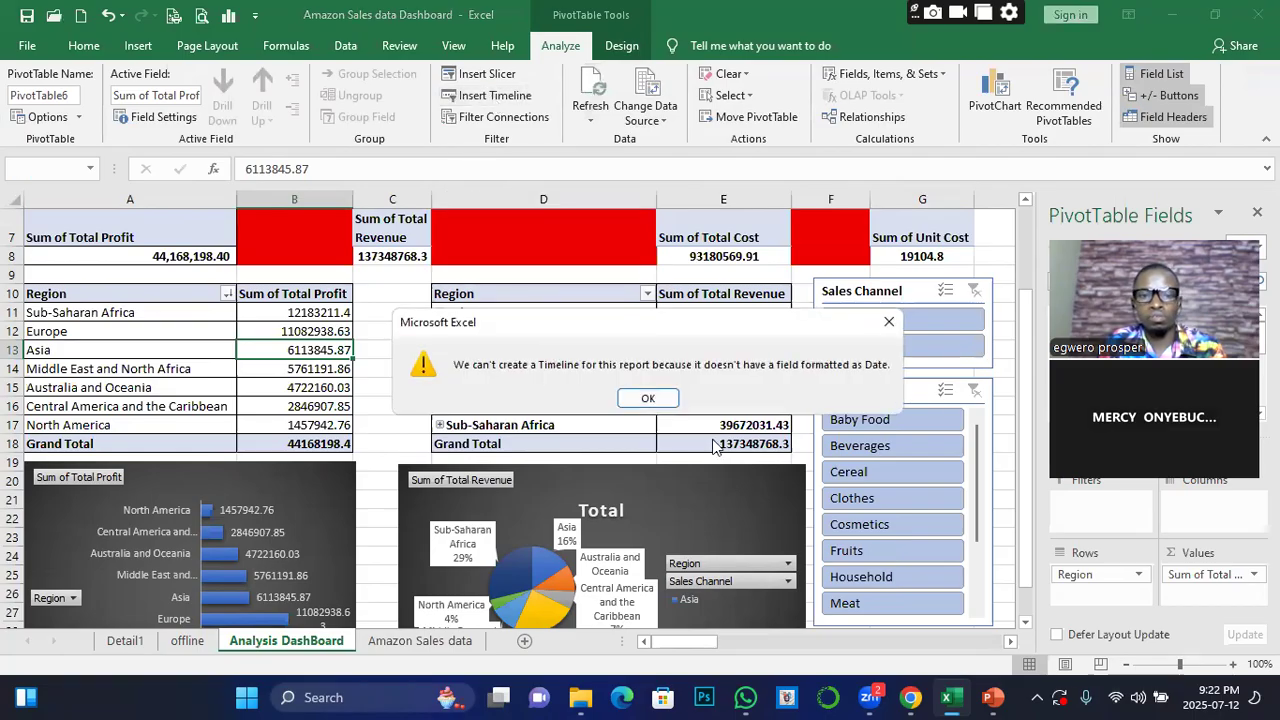
left_click(657, 397)
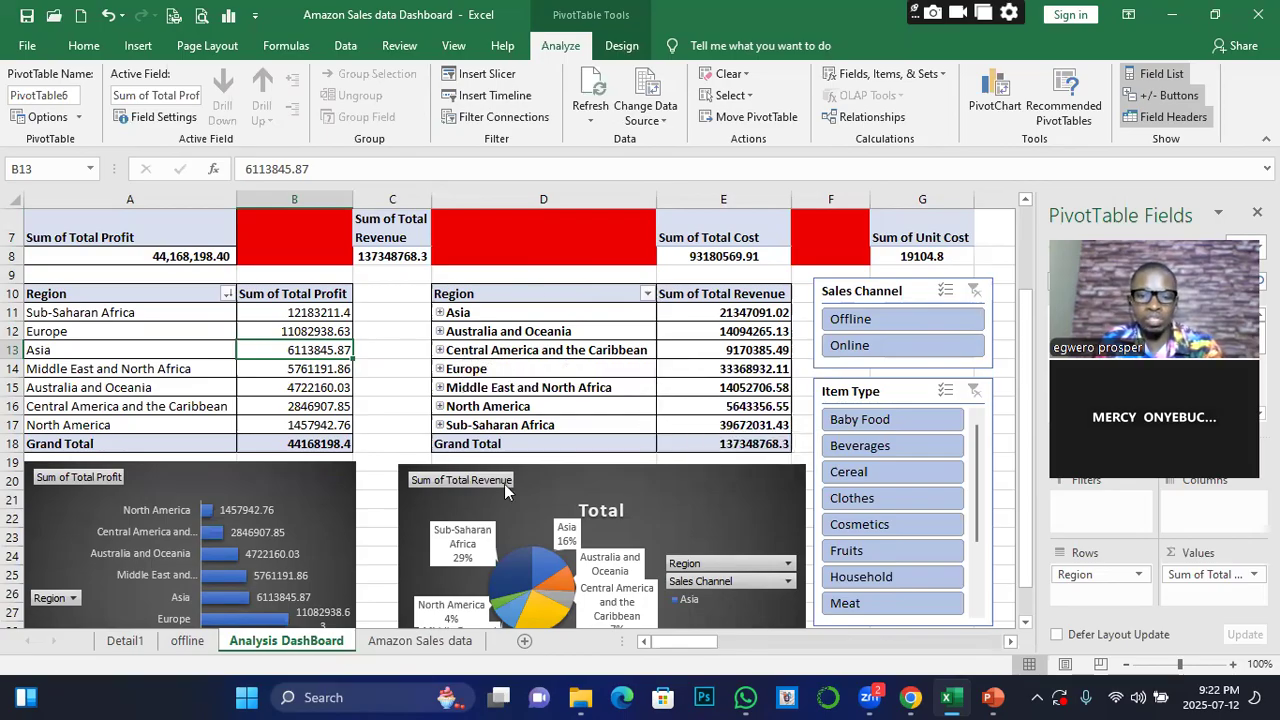
Minimize the workbook and open the ONLINE_ DATA_ANALYTICS TRAINING folder on the desktop
left_click(1170, 18)
left_click(1172, 20)
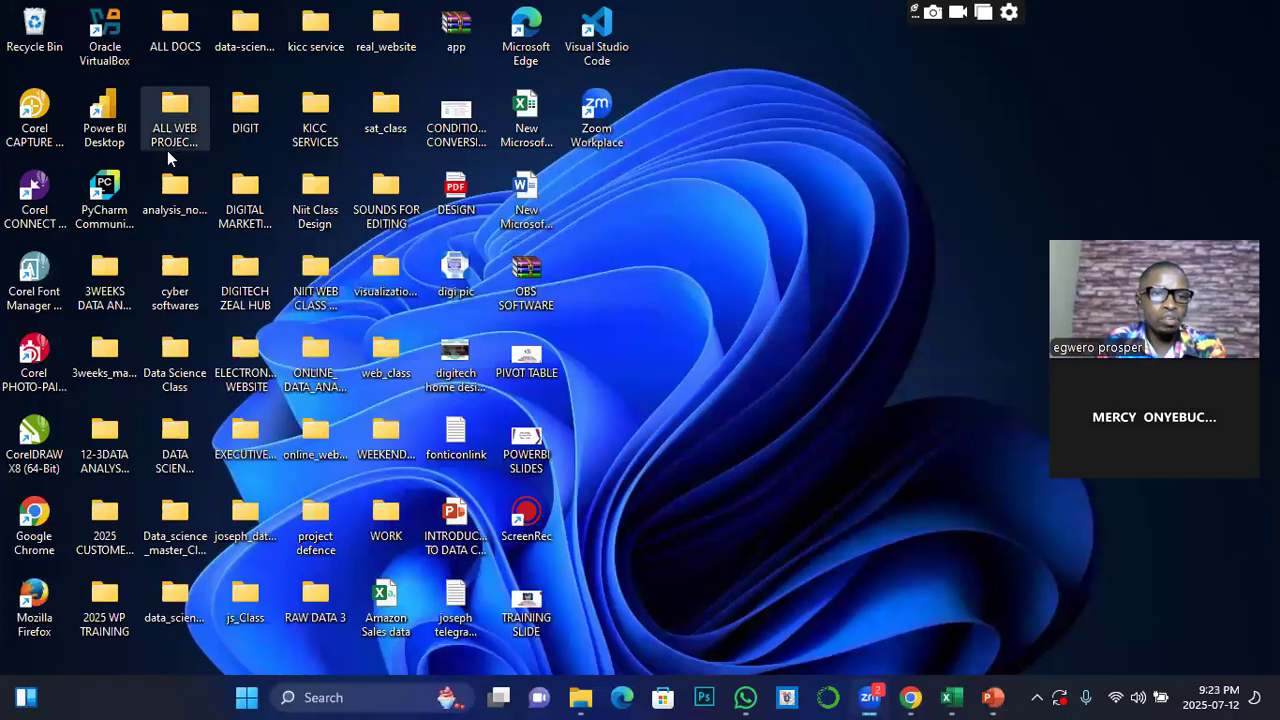
double_click(316, 354)
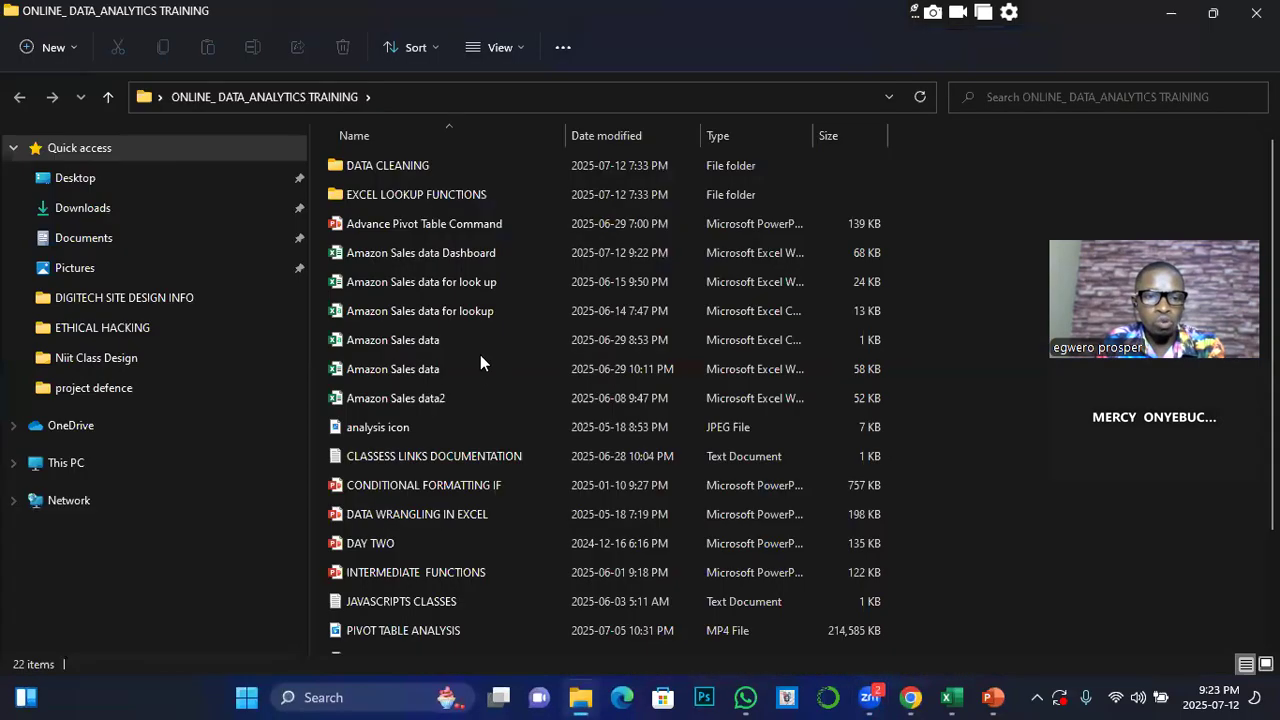
double_click(396, 352)
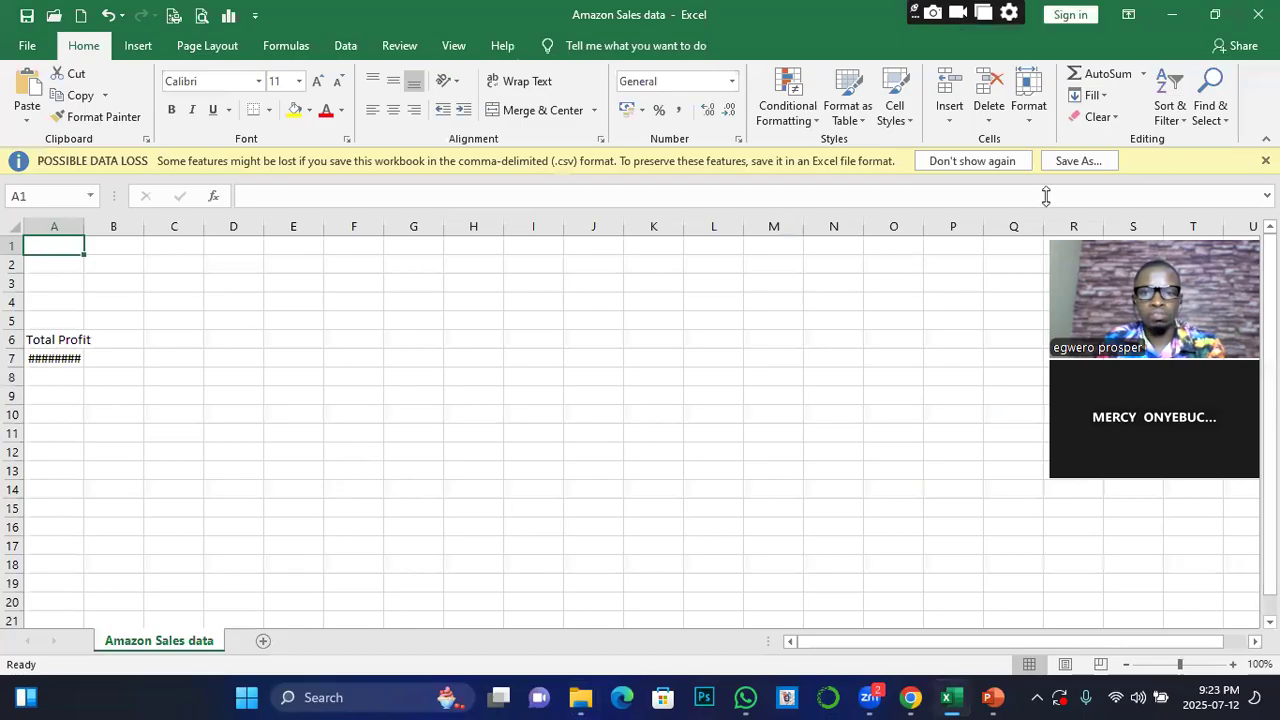
left_click(1265, 161)
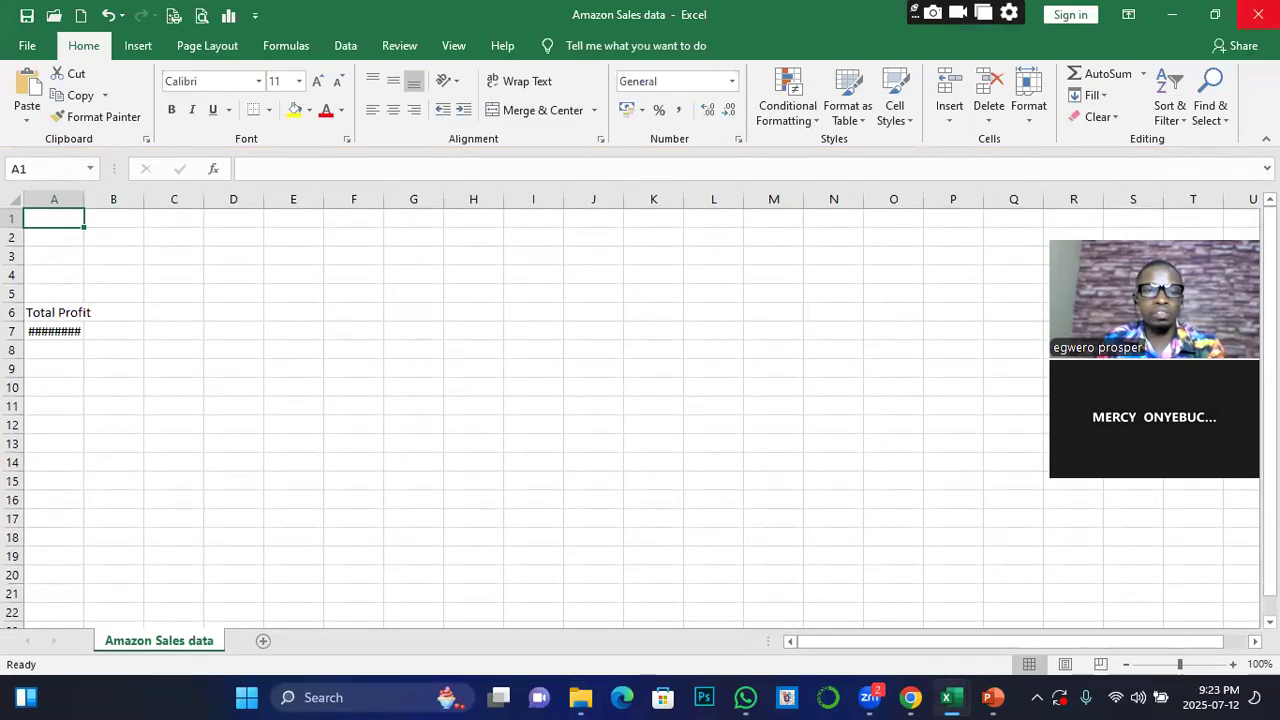
left_click(1258, 14)
left_click(648, 542)
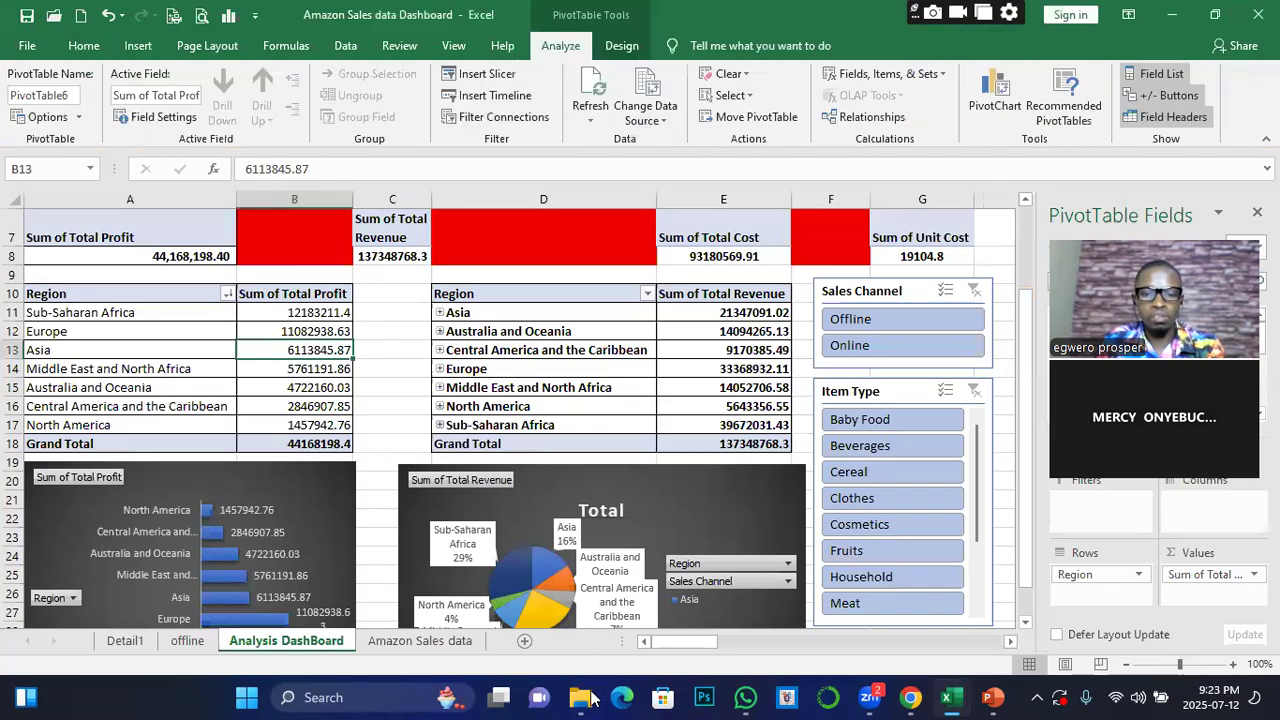
Open the Amazon Sales data2 workbook from the ONLINE_ DATA_ANALYTICS TRAINING folder
mouse_move(580, 697)
left_click(680, 540)
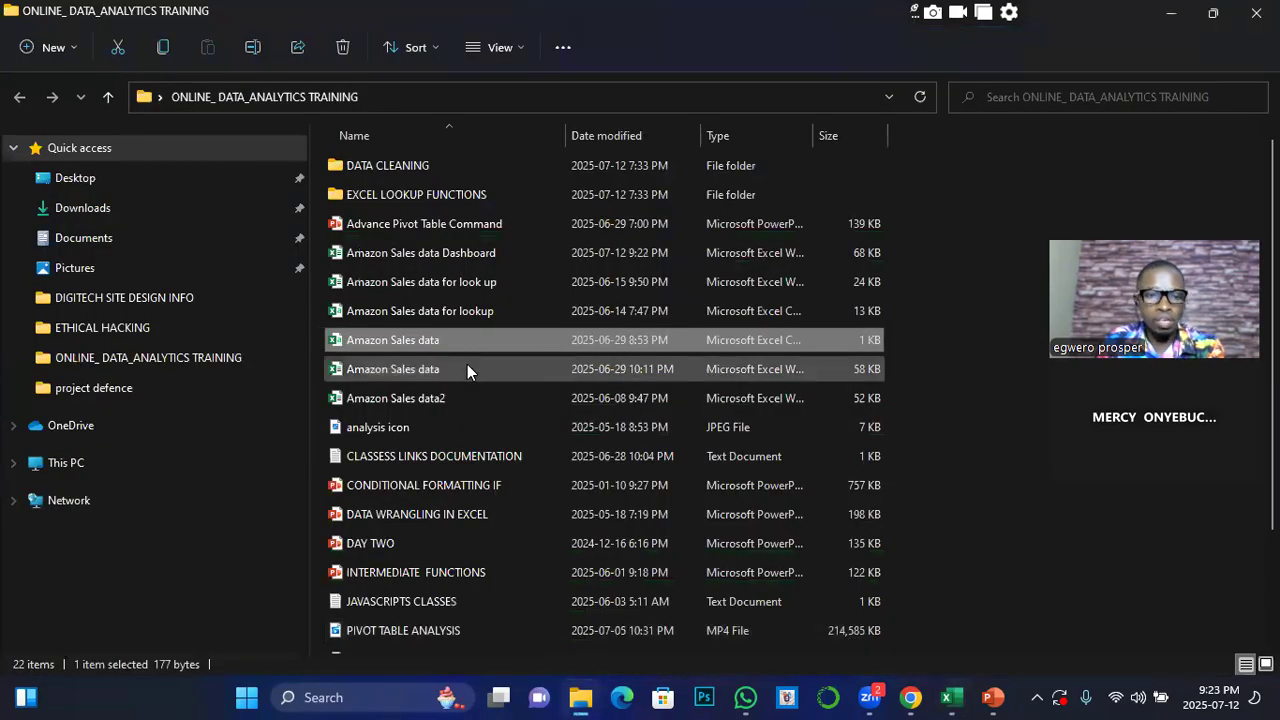
double_click(418, 396)
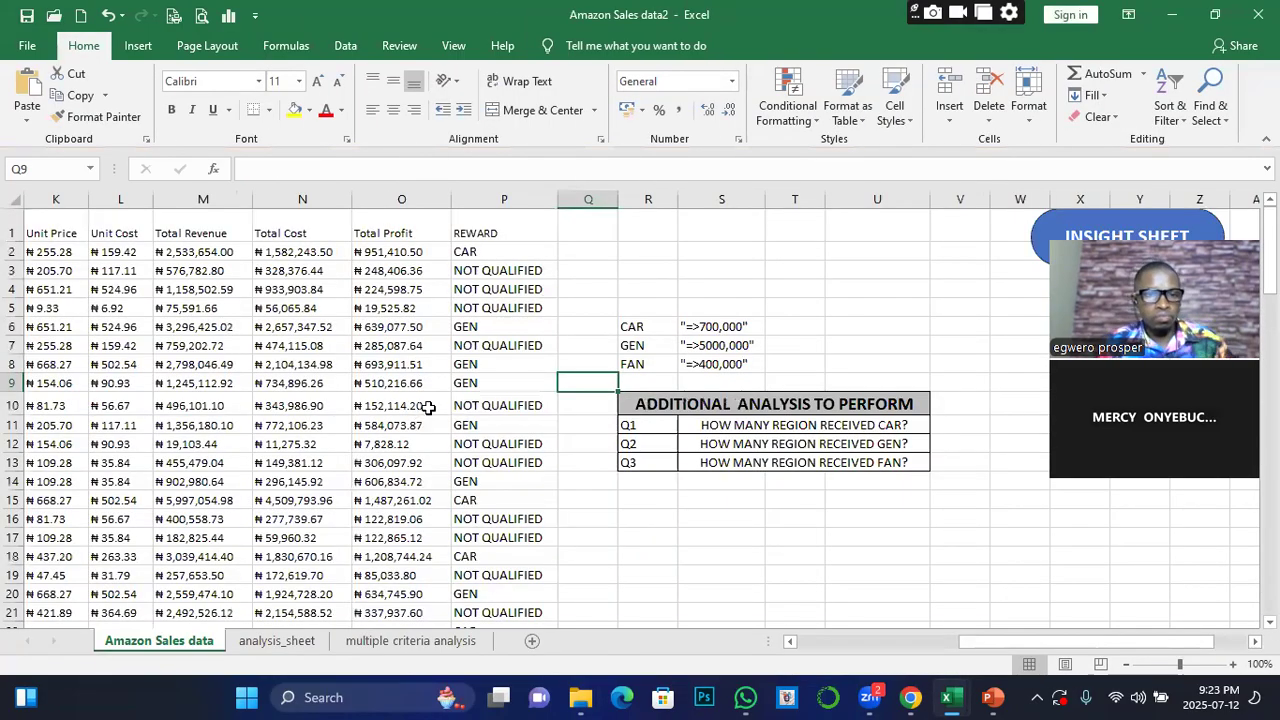
scroll(431, 407, "down", 1)
scroll(431, 407, "up", 1)
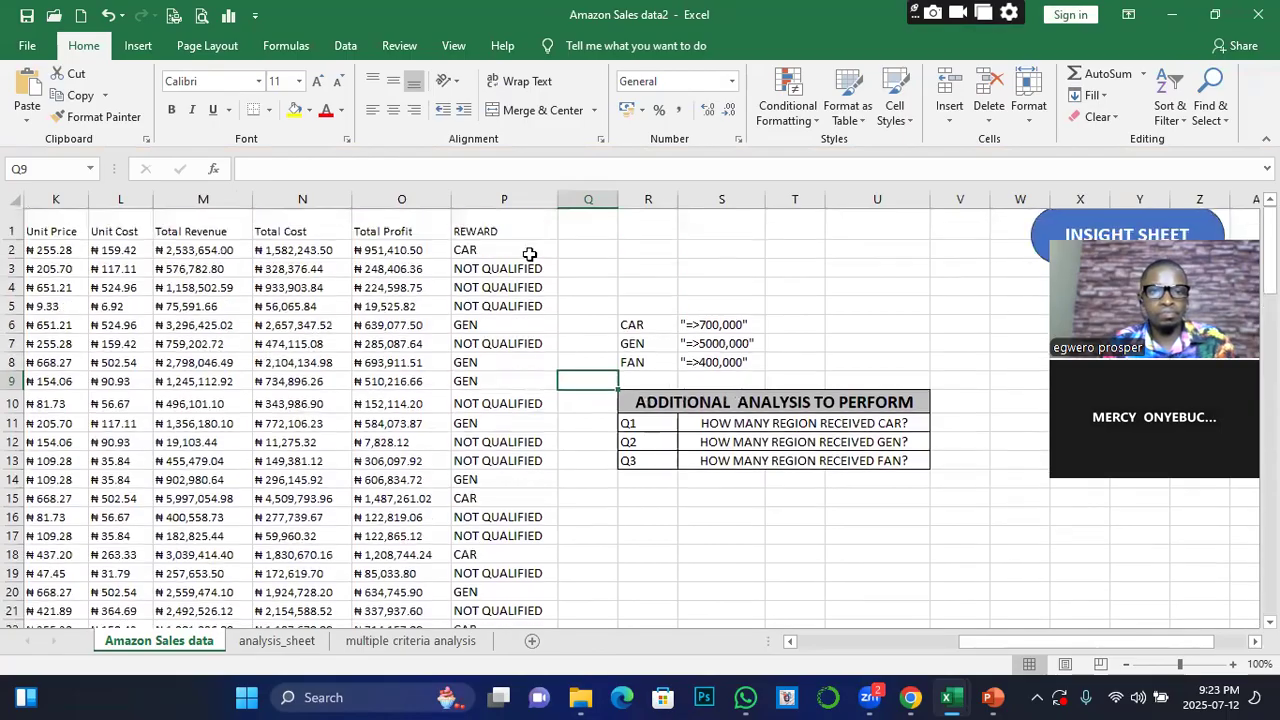
Delete the REWARD column and the columns holding the CAR, GEN and FAN criteria and the additional analysis questions
left_click(495, 196)
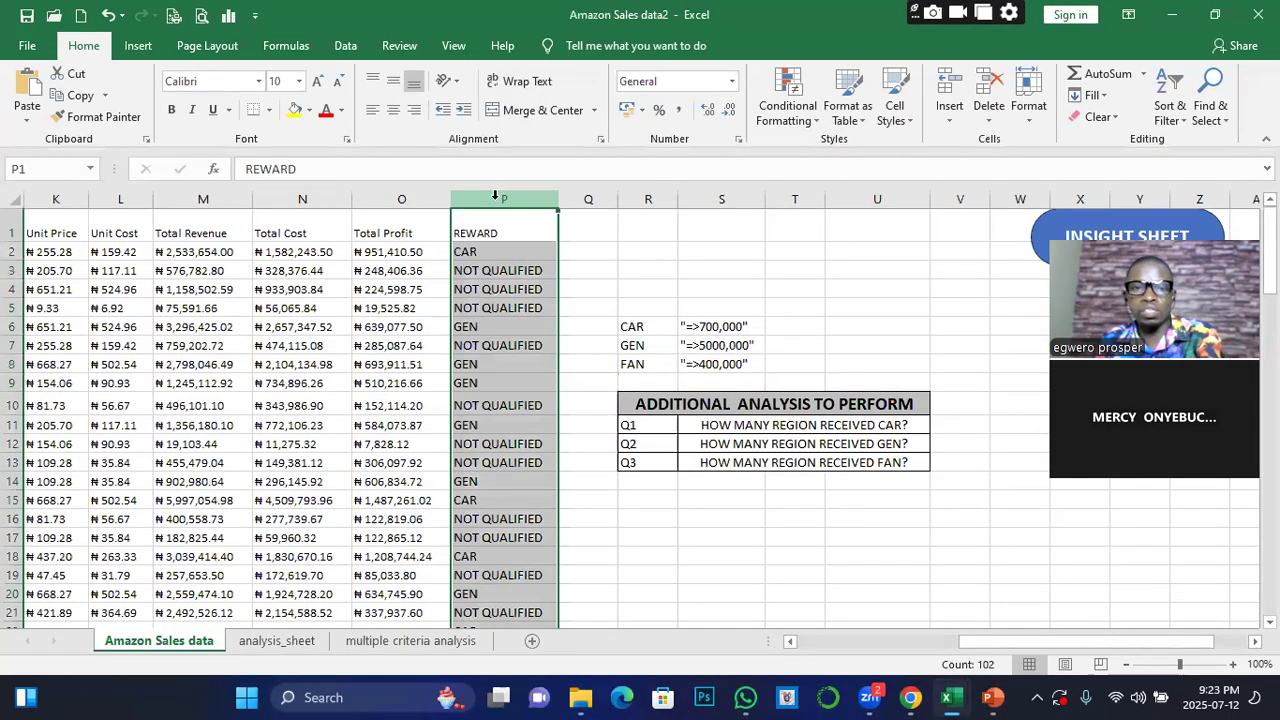
left_click(989, 88)
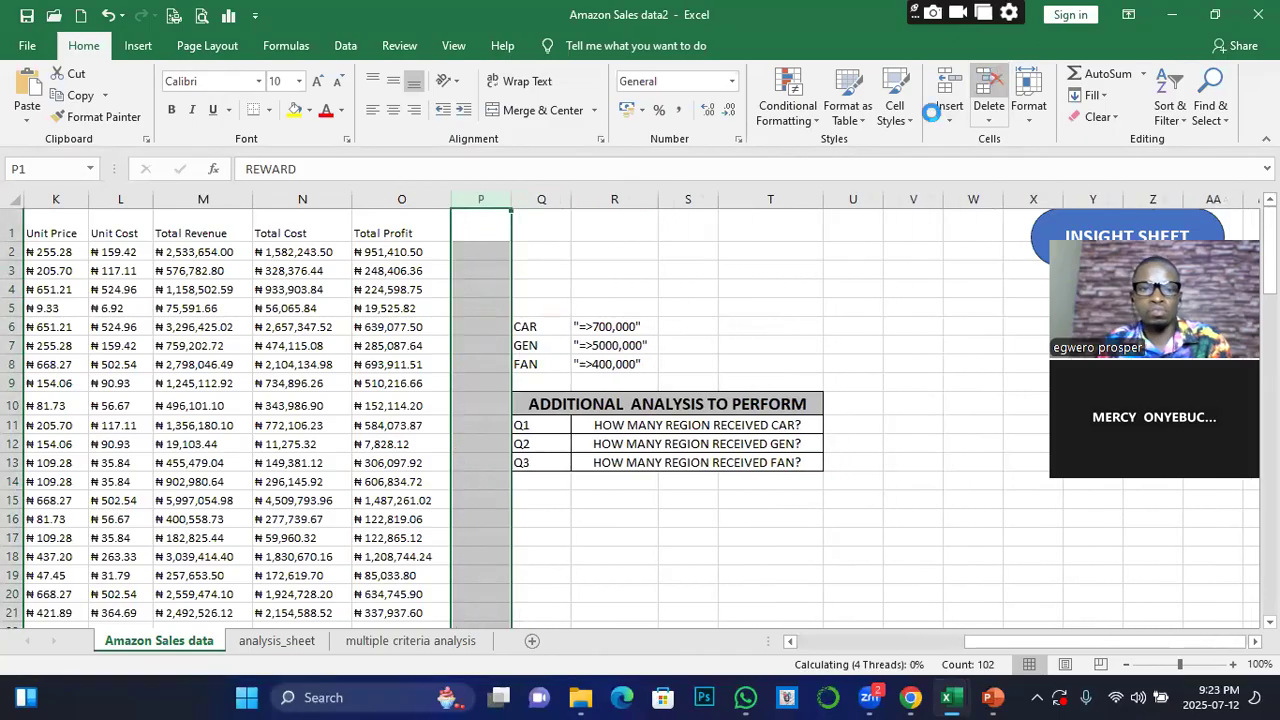
left_click(539, 199)
left_click(989, 88)
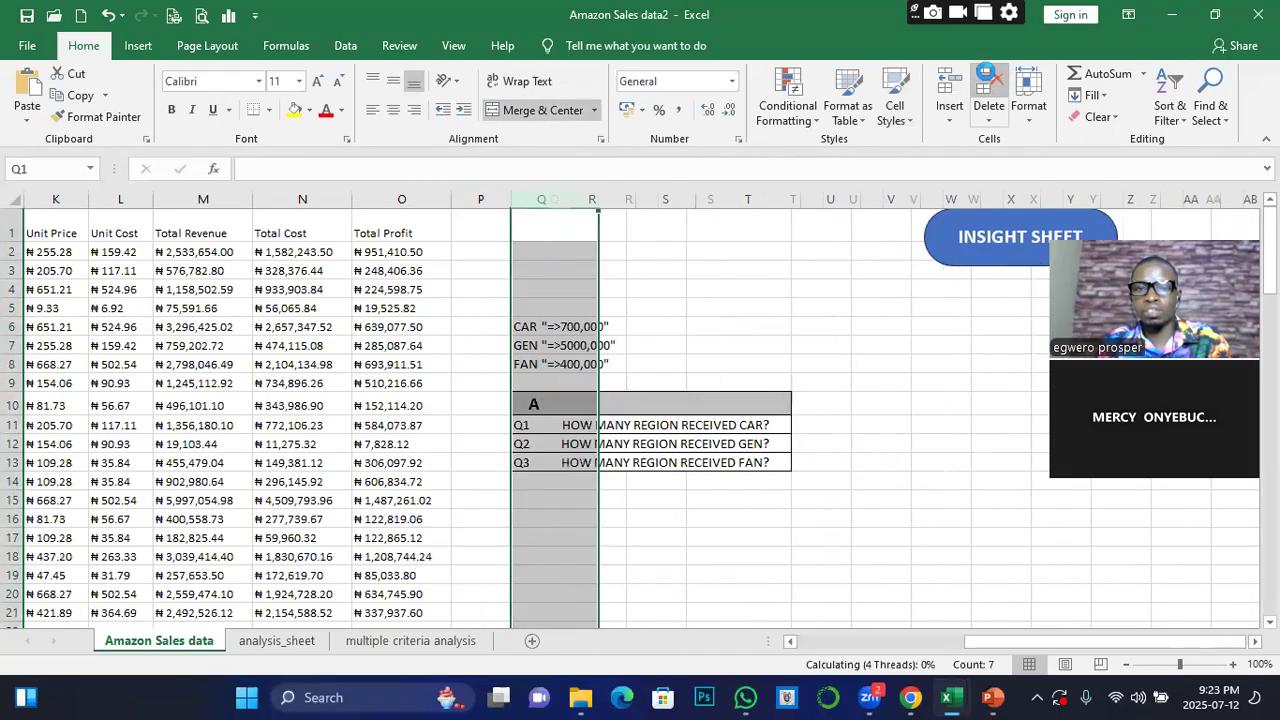
left_click(989, 88)
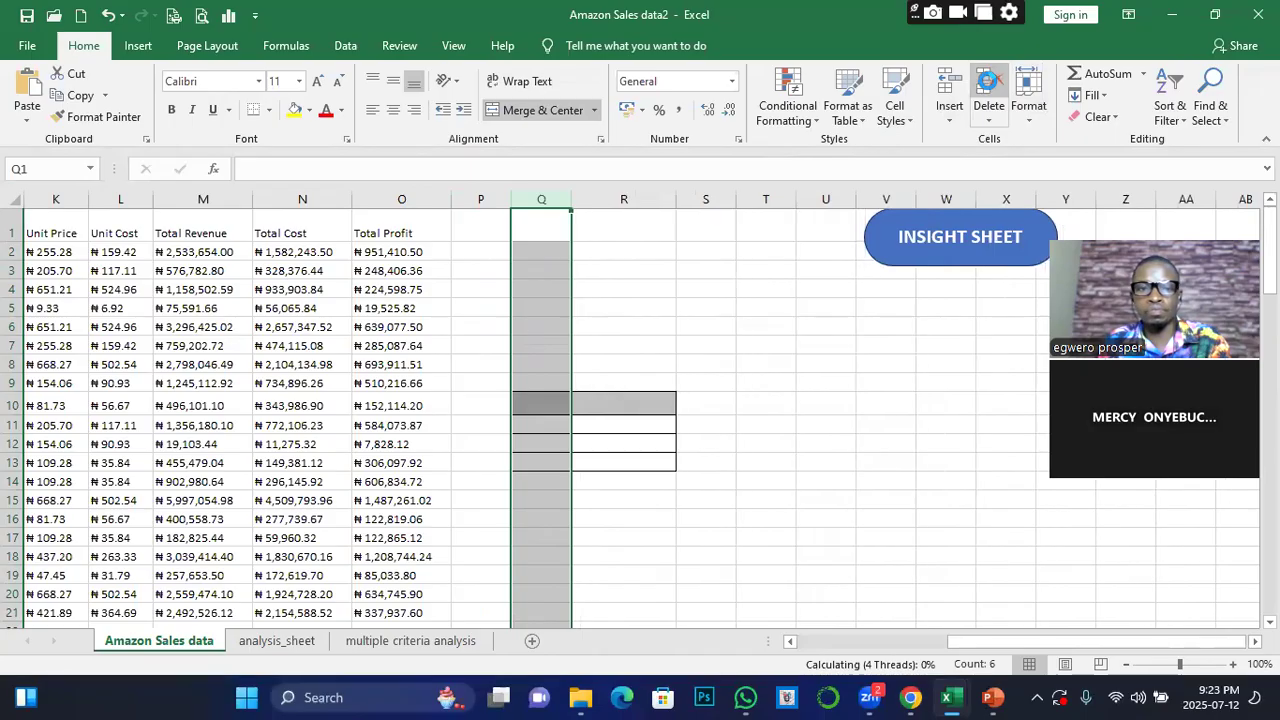
left_click(445, 440)
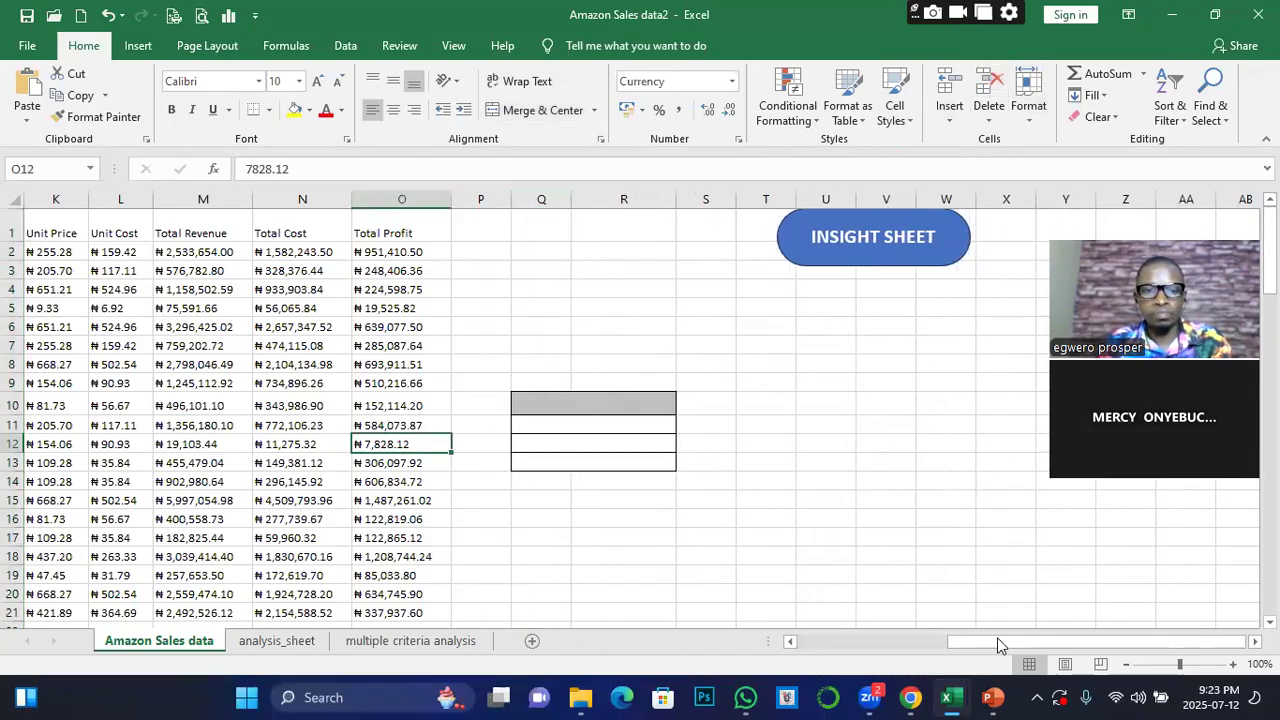
Create a pivot table on a new worksheet from the whole Amazon Sales data range starting at A1
scroll(997, 645, "left", 5)
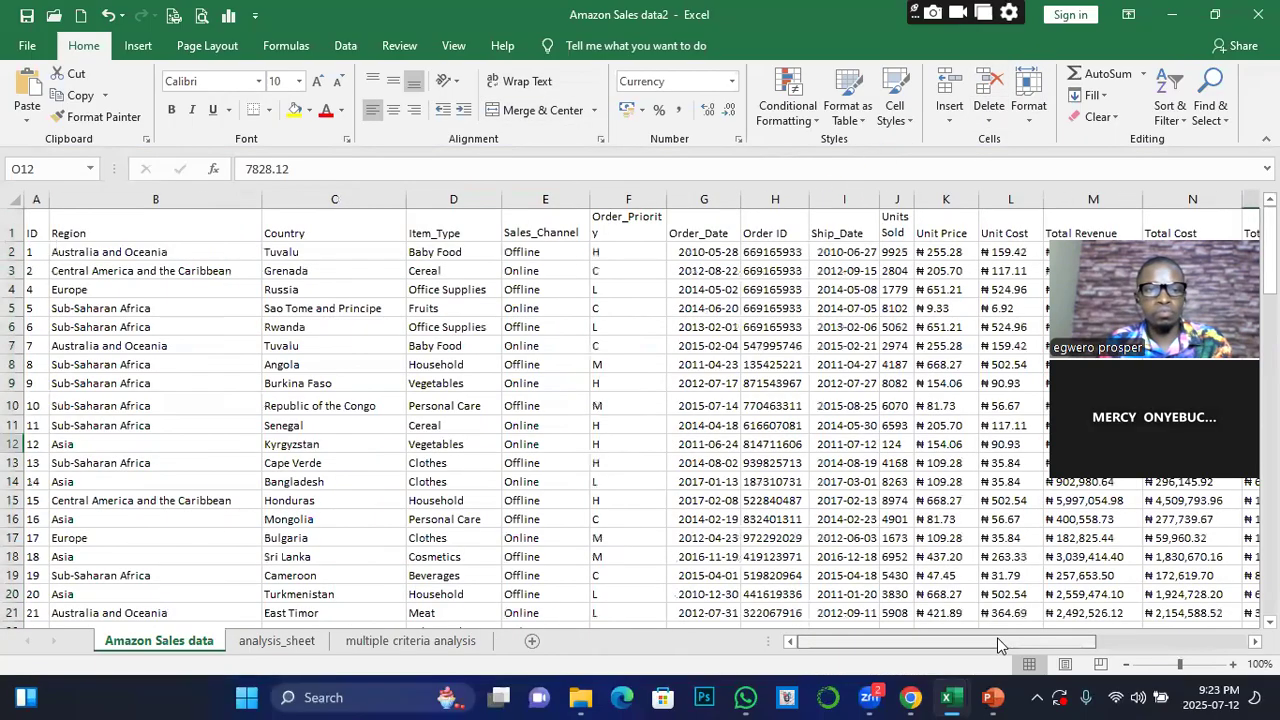
left_click(31, 233)
key("ctrl+shift+Right")
key("ctrl+shift+Down")
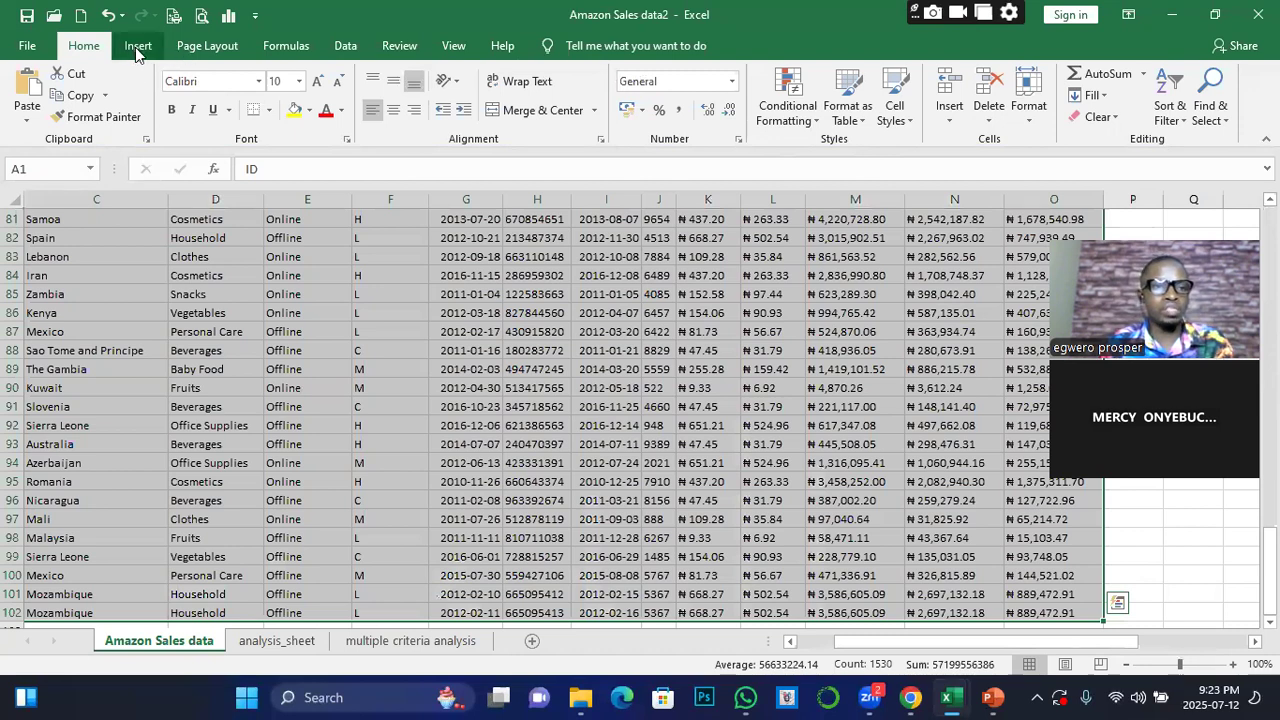
left_click(137, 46)
left_click(34, 90)
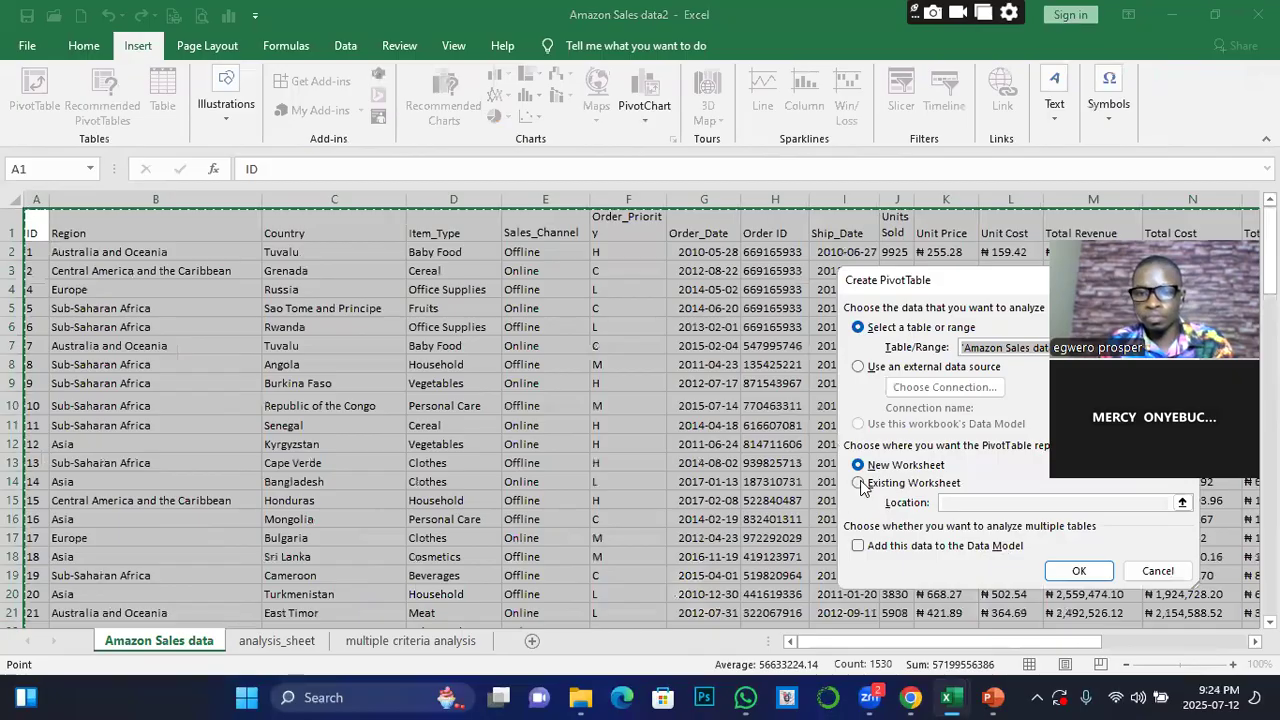
left_click(1075, 570)
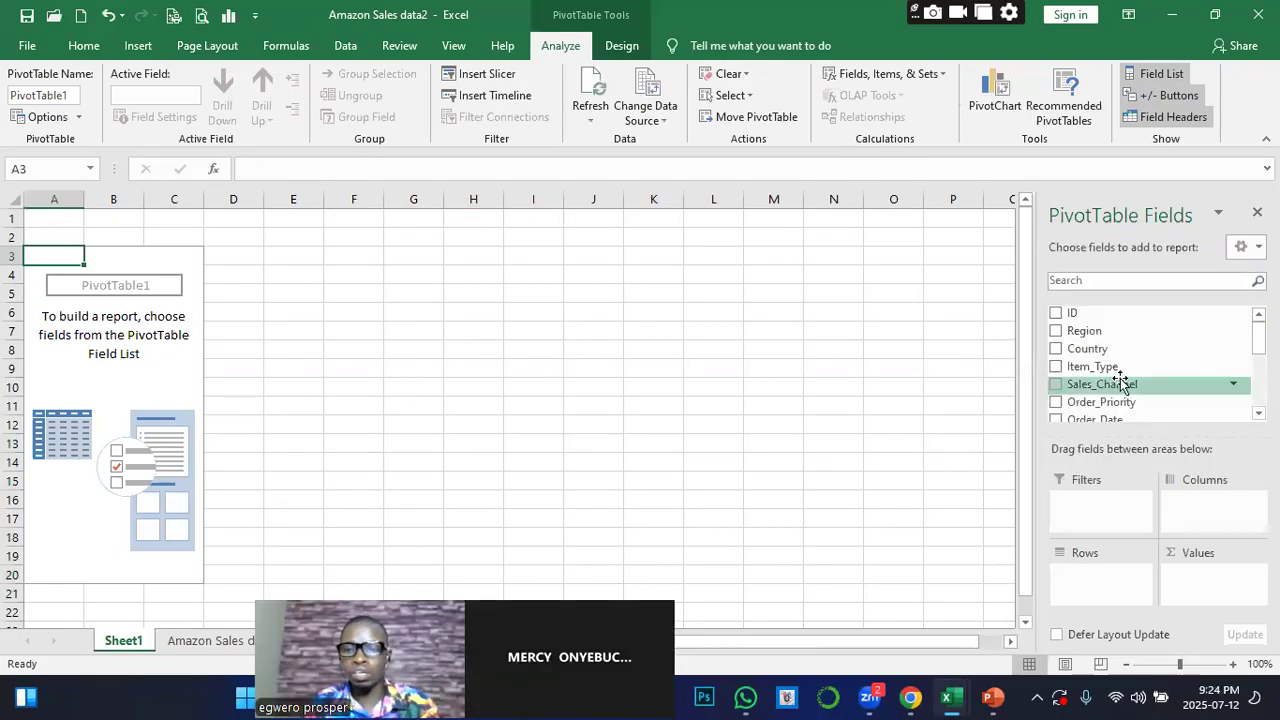
Put Region in the pivot table's rows and Total Profit in its values
left_click(1056, 331)
left_click(1258, 412)
scroll(1150, 360, "down", 3)
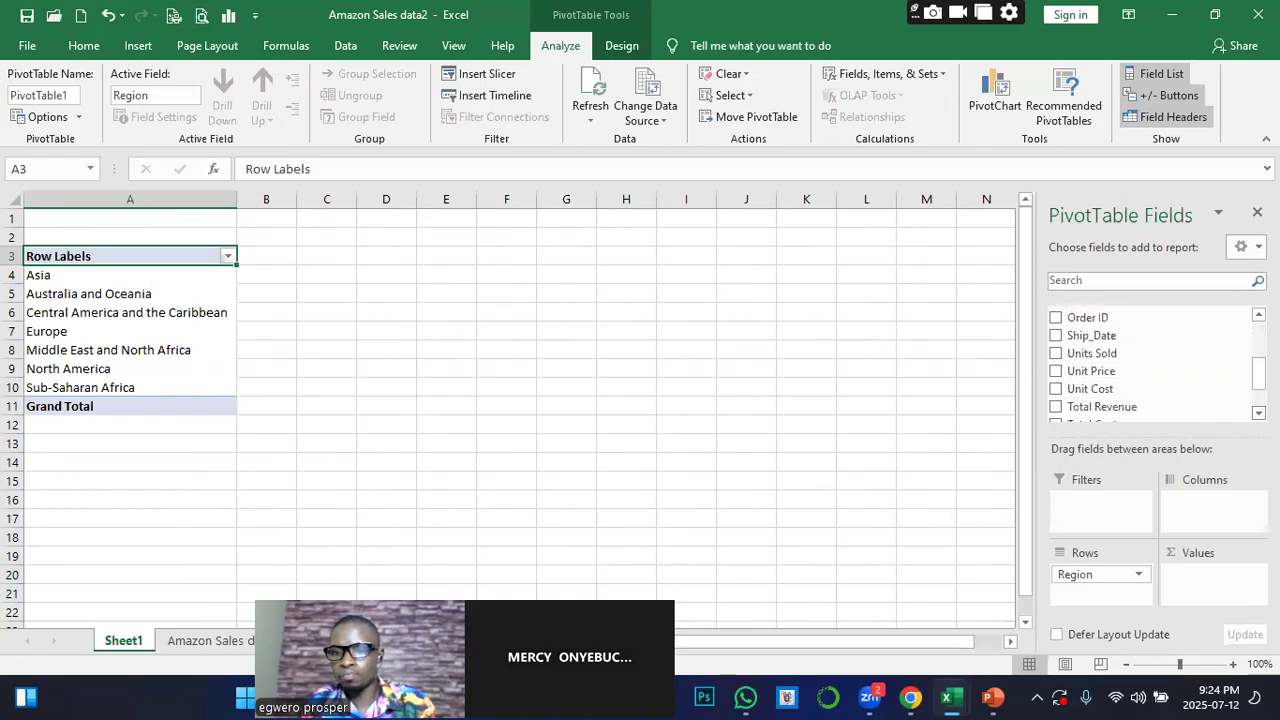
left_click(1057, 397)
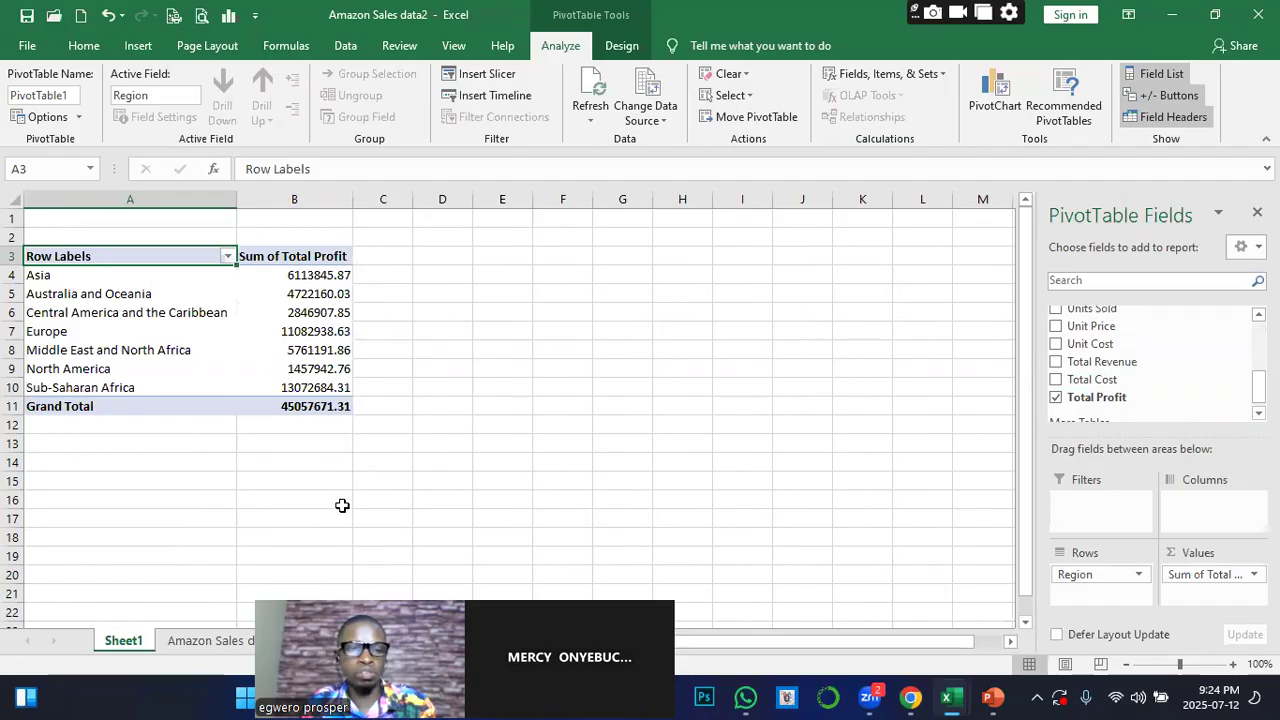
Copy the whole Total Profit by Region pivot table and paste the duplicate at E3
left_click(343, 506)
left_click(245, 314)
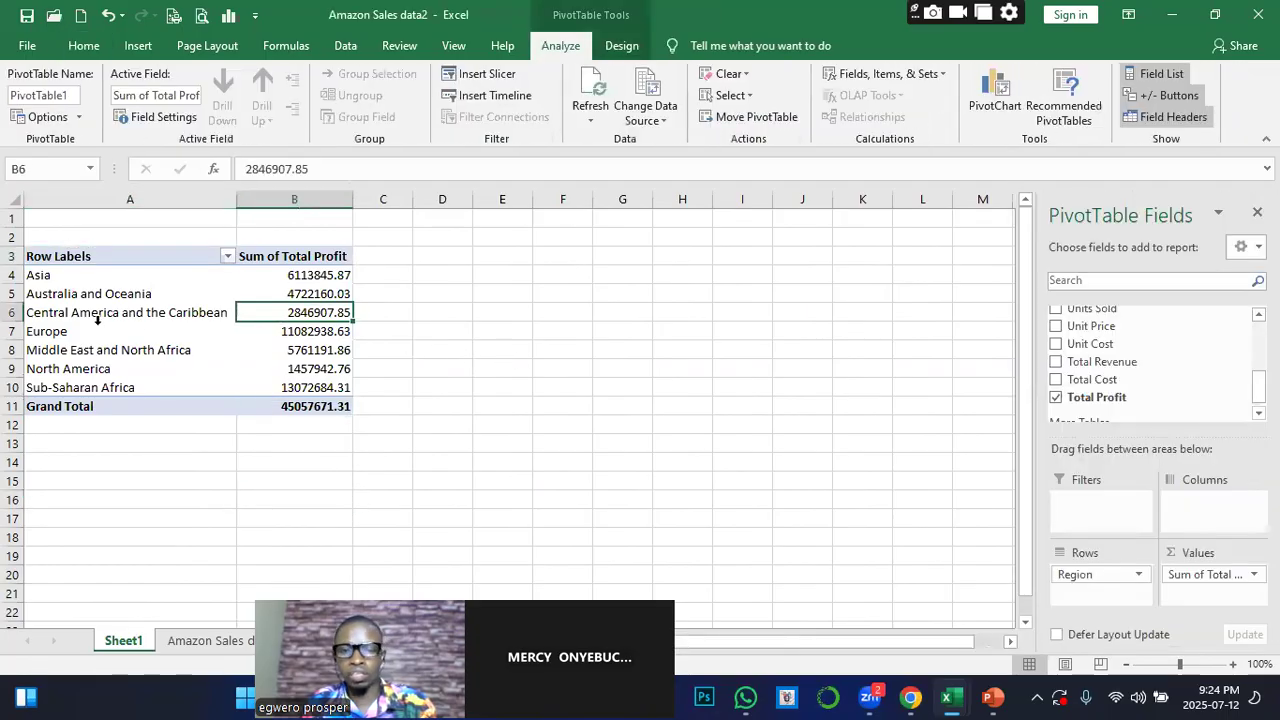
left_click_drag(40, 256, 329, 405)
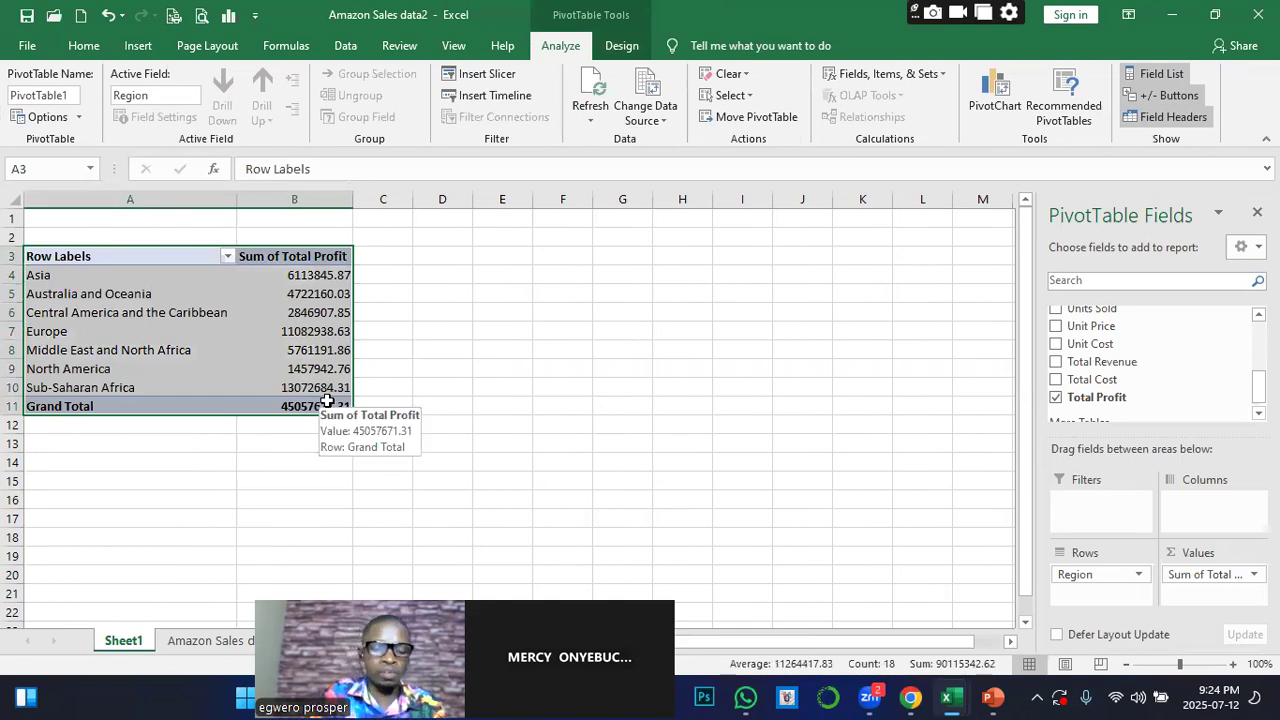
key("ctrl+c")
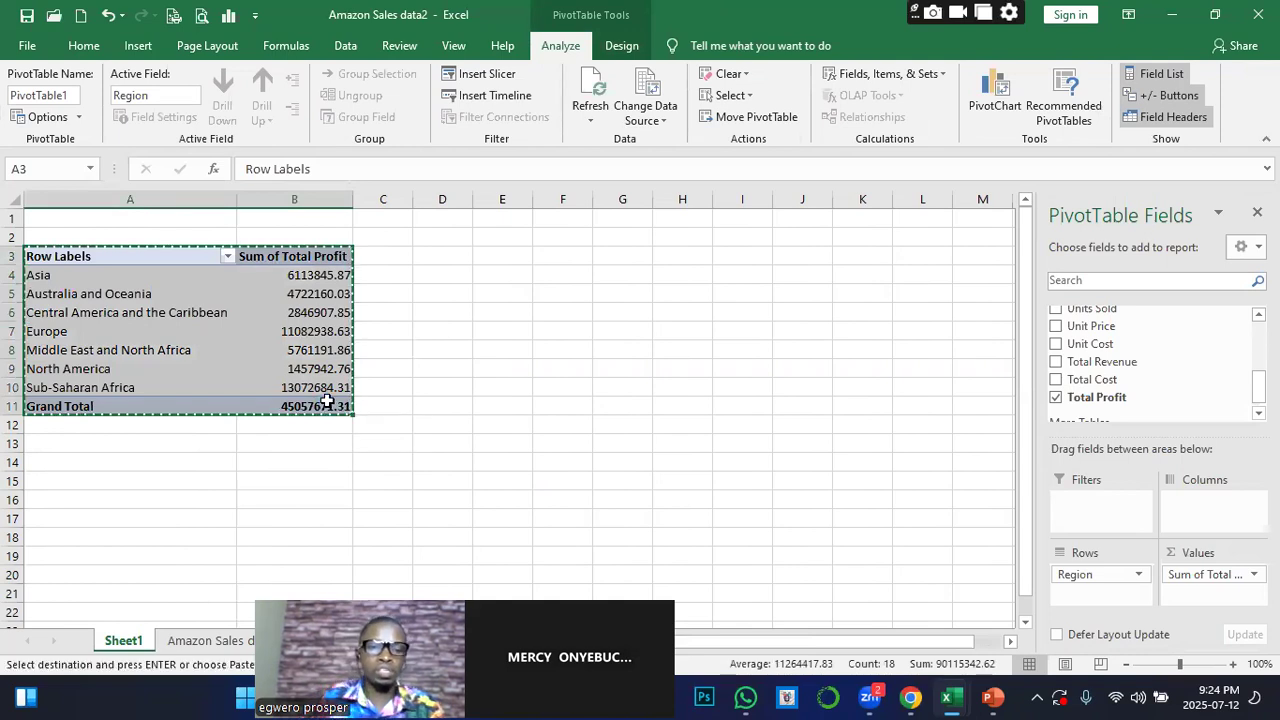
left_click(503, 256)
key("ctrl+v")
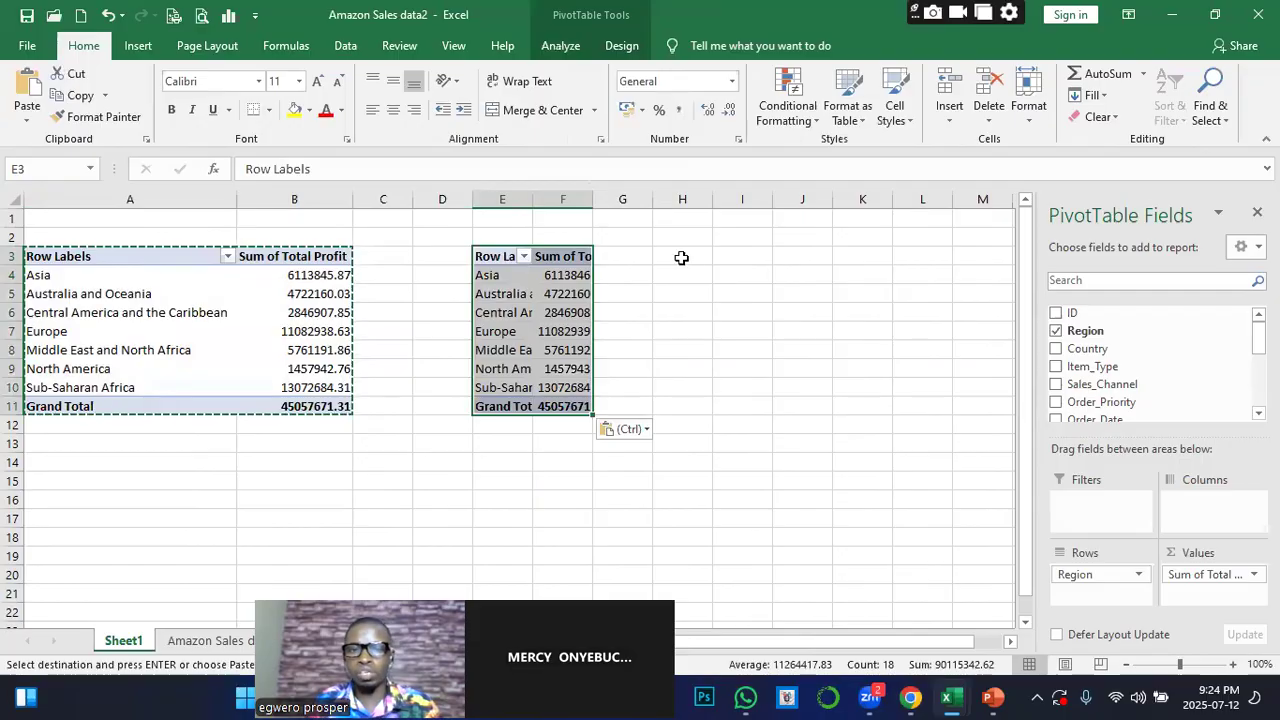
Replace Region with Item_Type as the row field of the duplicated pivot table and end the copy mode
left_click(1056, 331)
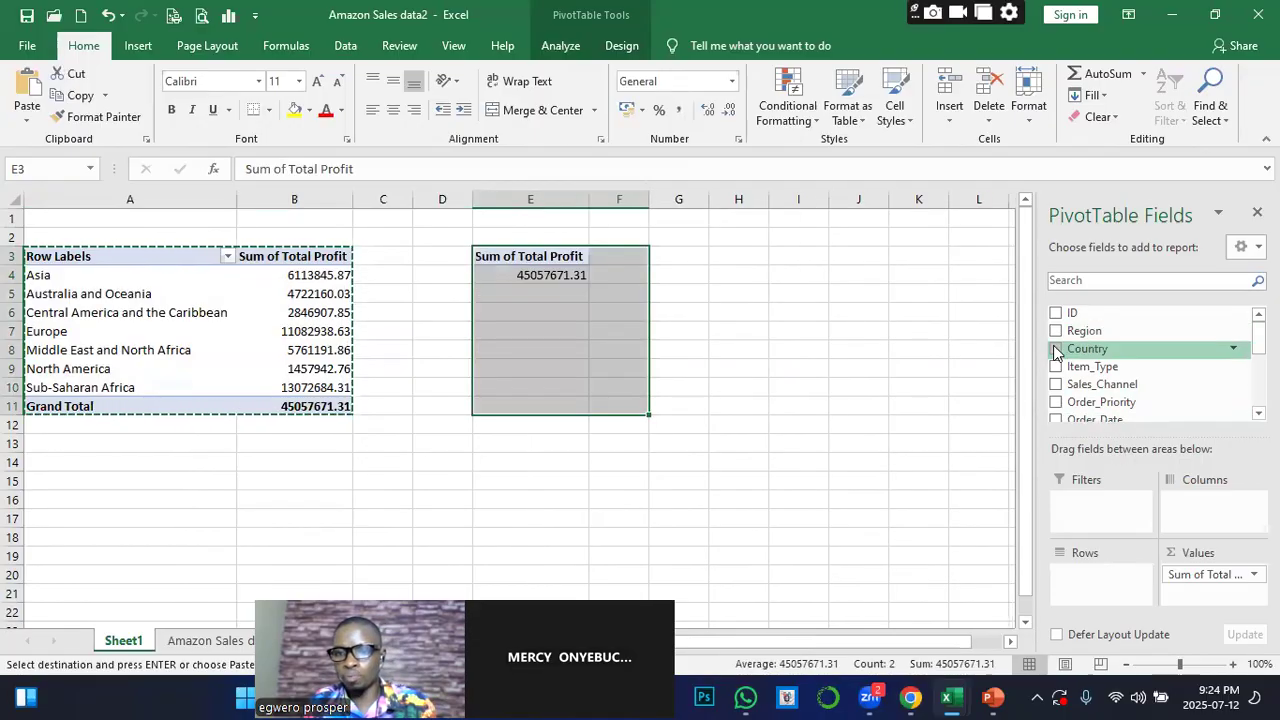
left_click(1056, 366)
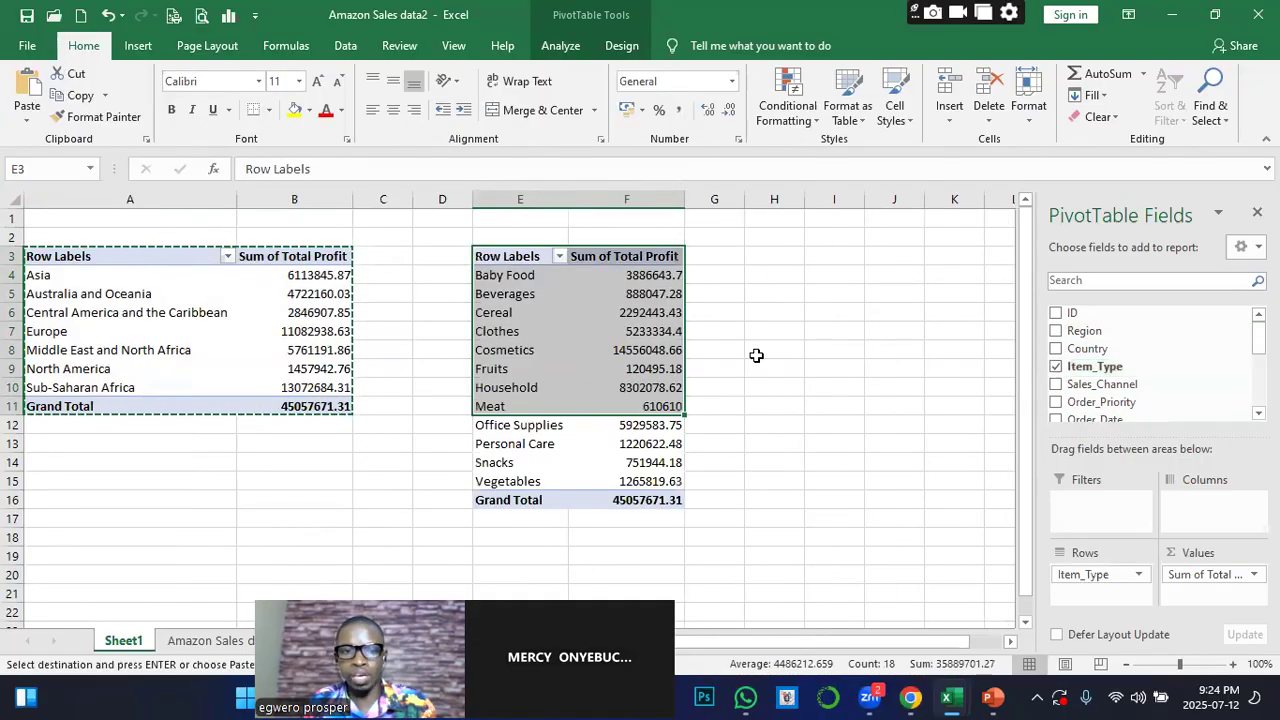
left_click(786, 294)
key("Escape")
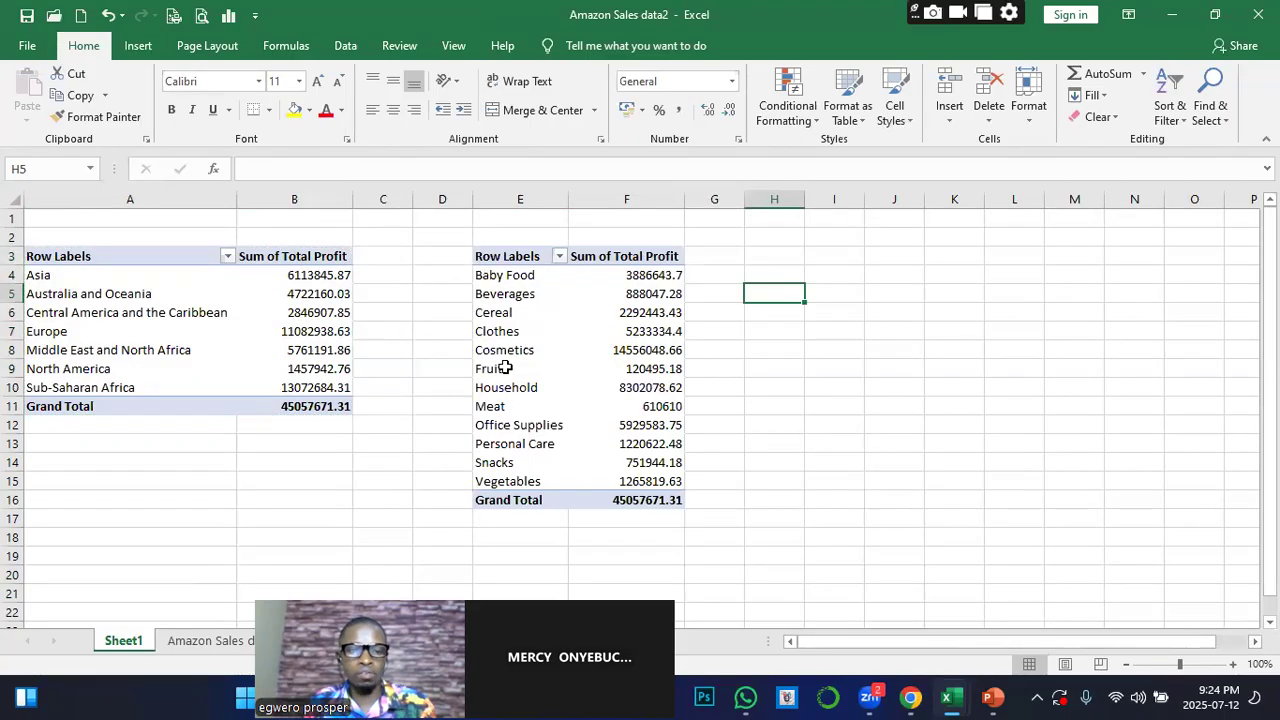
left_click(505, 368)
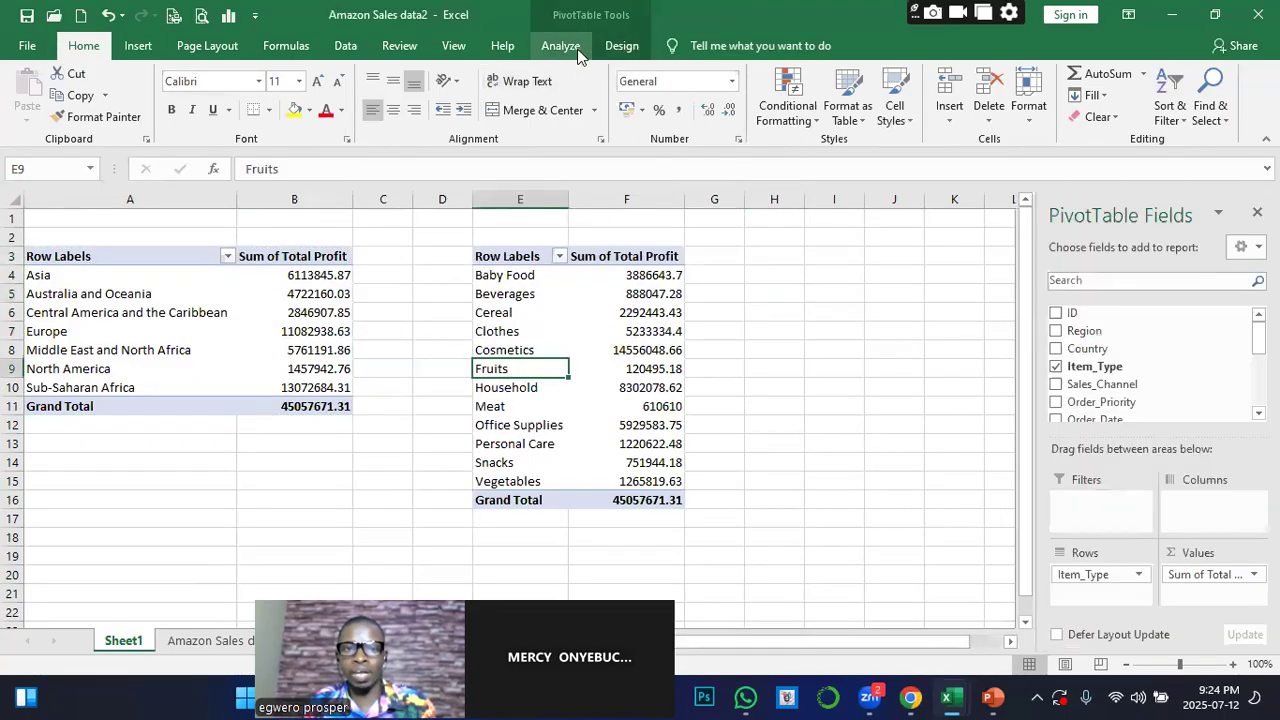
left_click(568, 47)
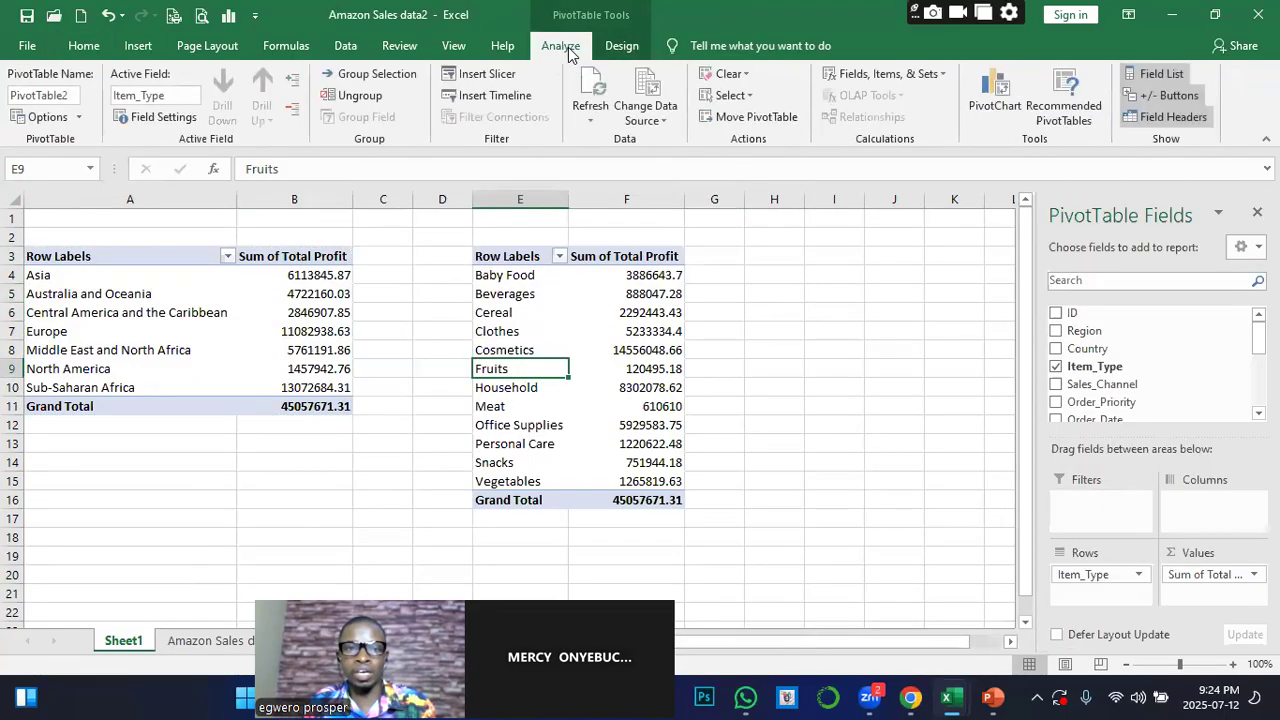
left_click(488, 100)
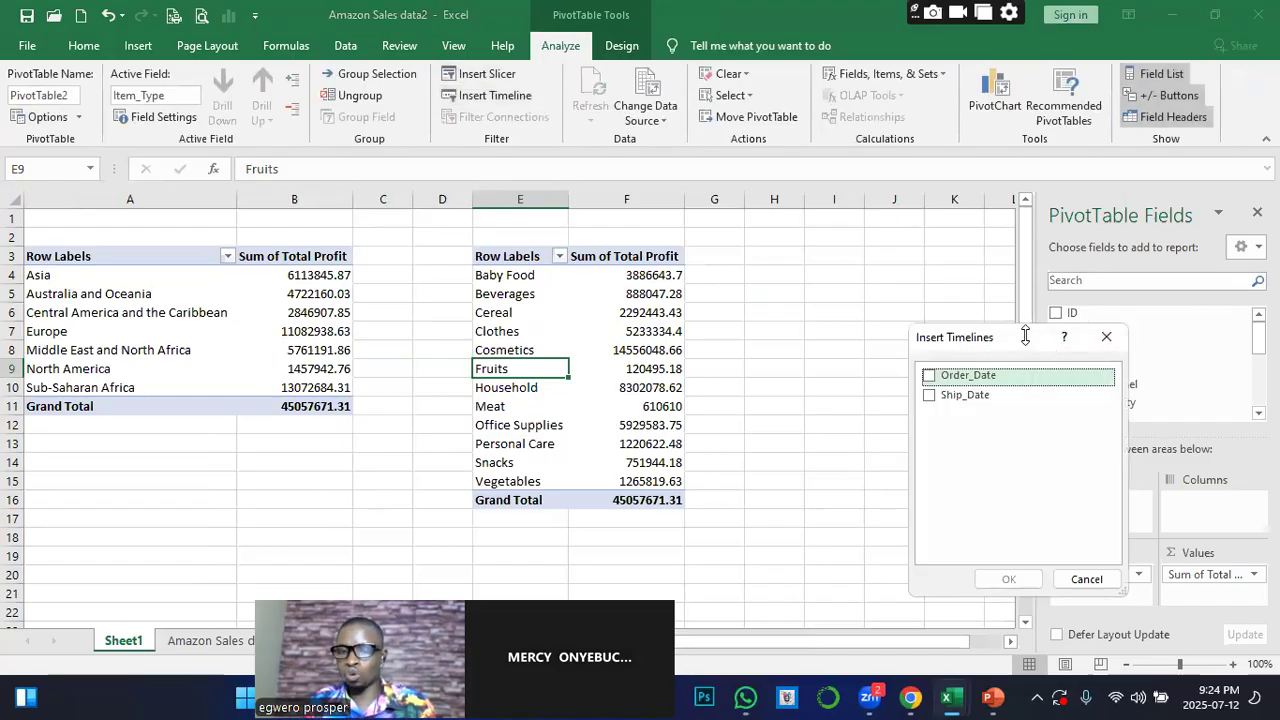
left_click_drag(1025, 338, 985, 243)
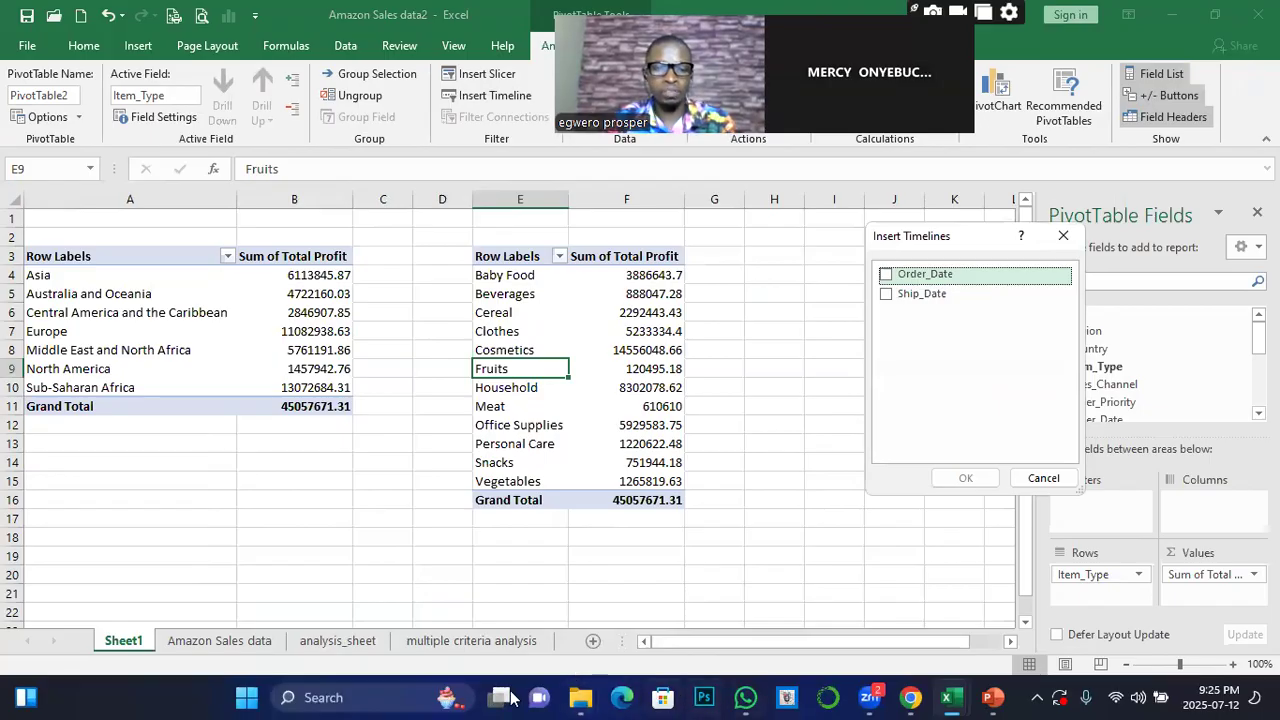
left_click(1063, 235)
Compare the Analysis DashBoard sheet in Amazon Sales data Dashboard with the source data and Sheet1 pivot tables in Amazon Sales data2
left_click(338, 641)
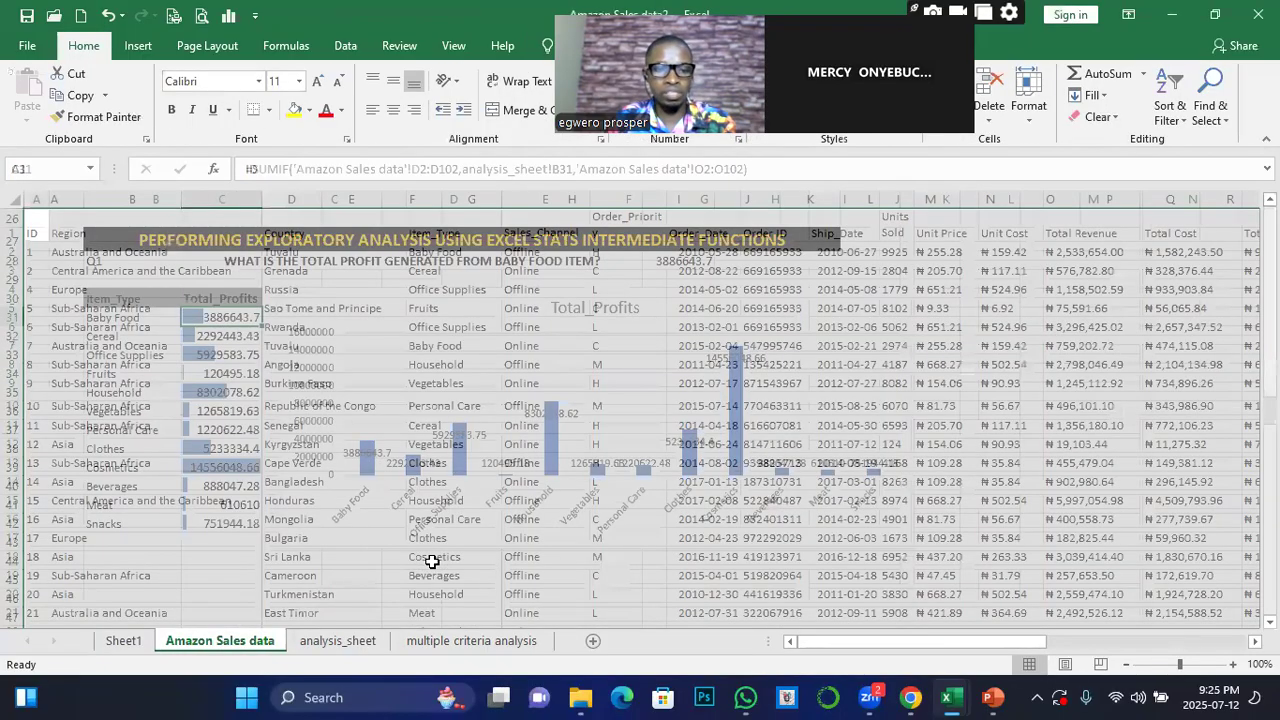
left_click(950, 697)
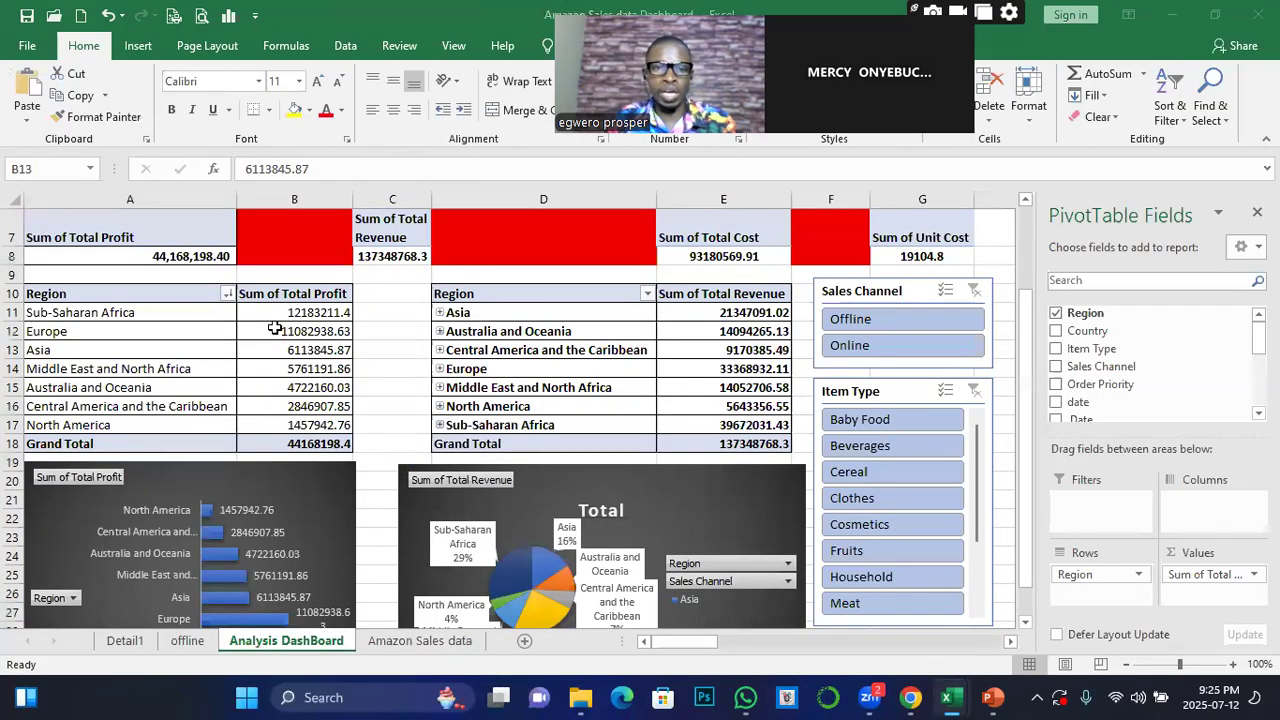
left_click(68, 294)
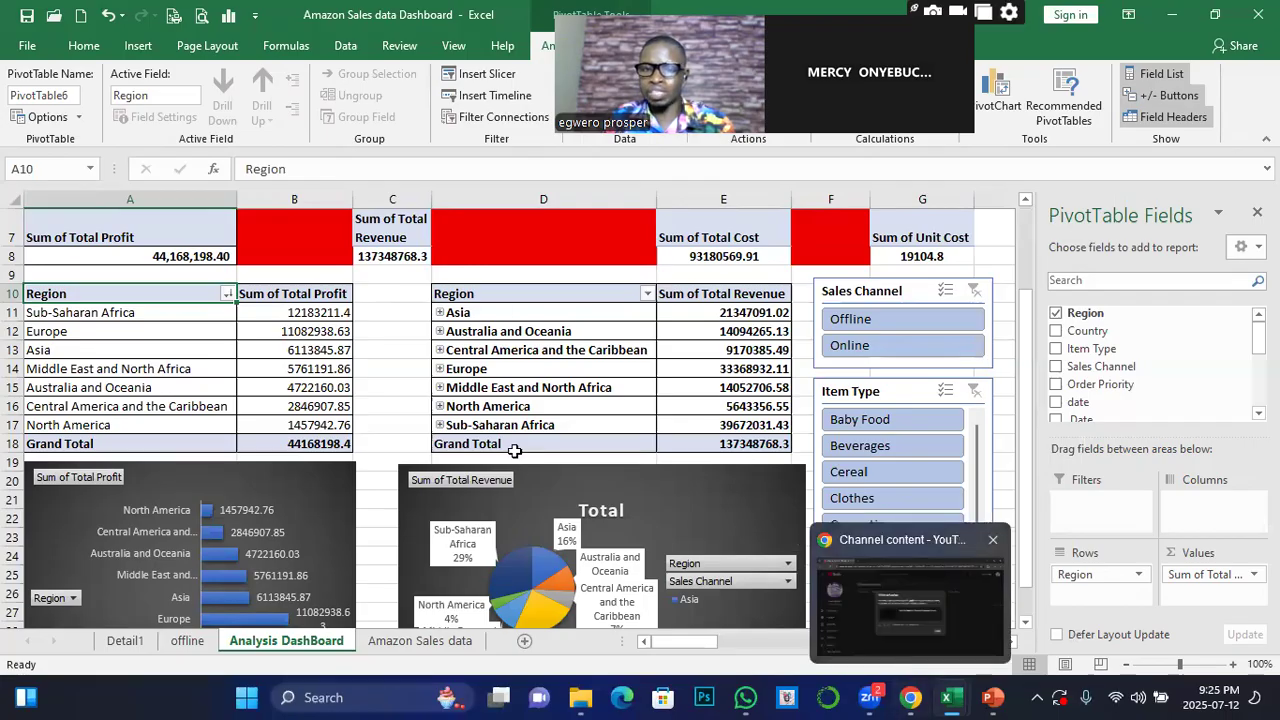
mouse_move(951, 697)
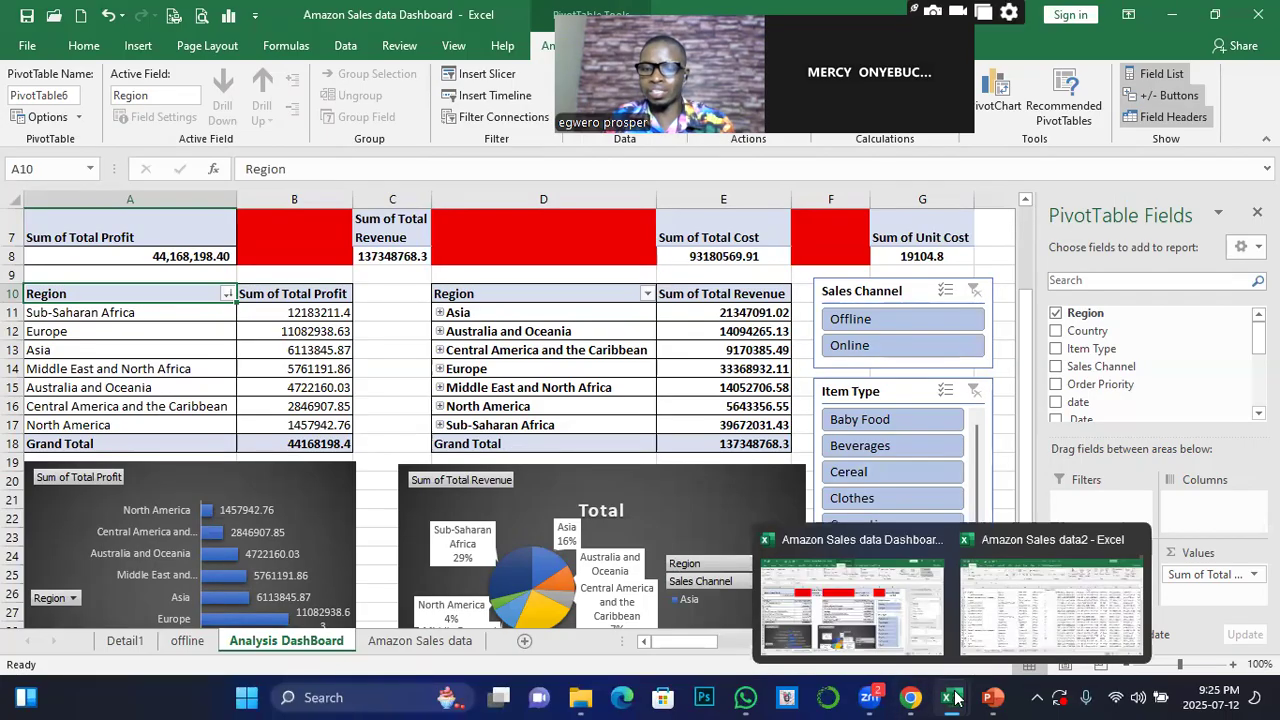
left_click(1018, 632)
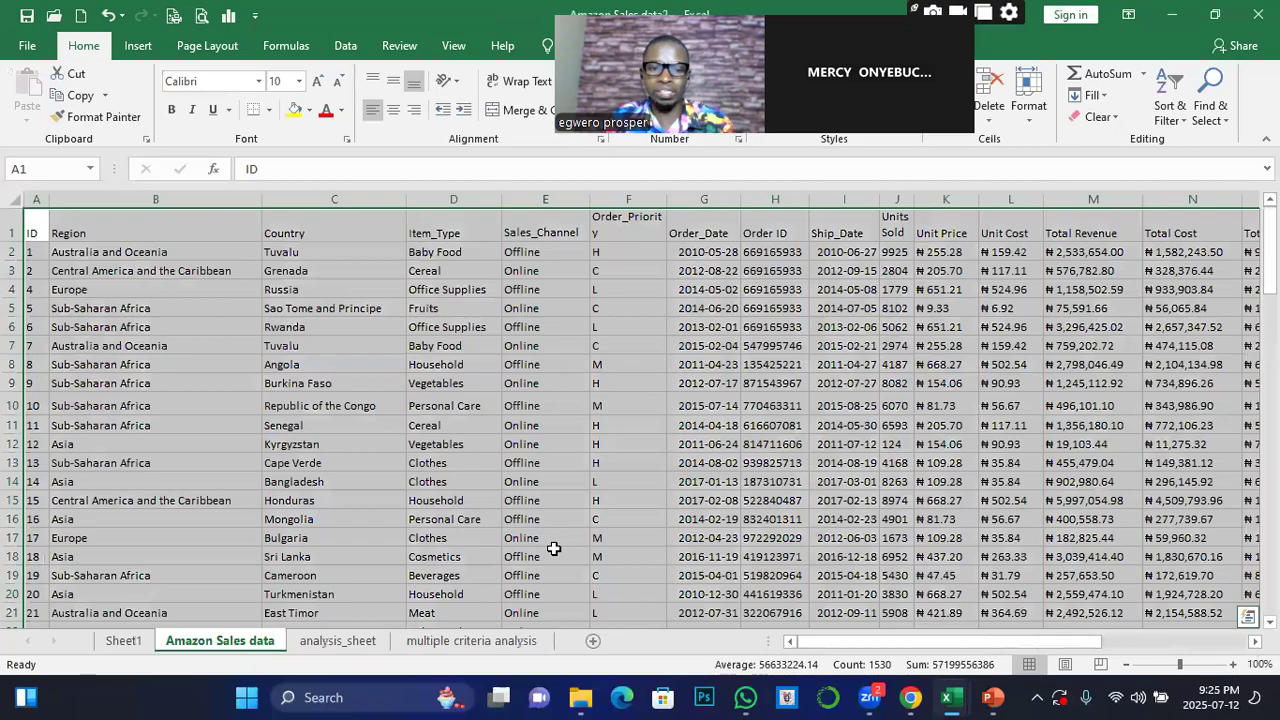
key("ctrl+Page_Down")
key("ctrl+Page_Up")
key("ctrl+Page_Up")
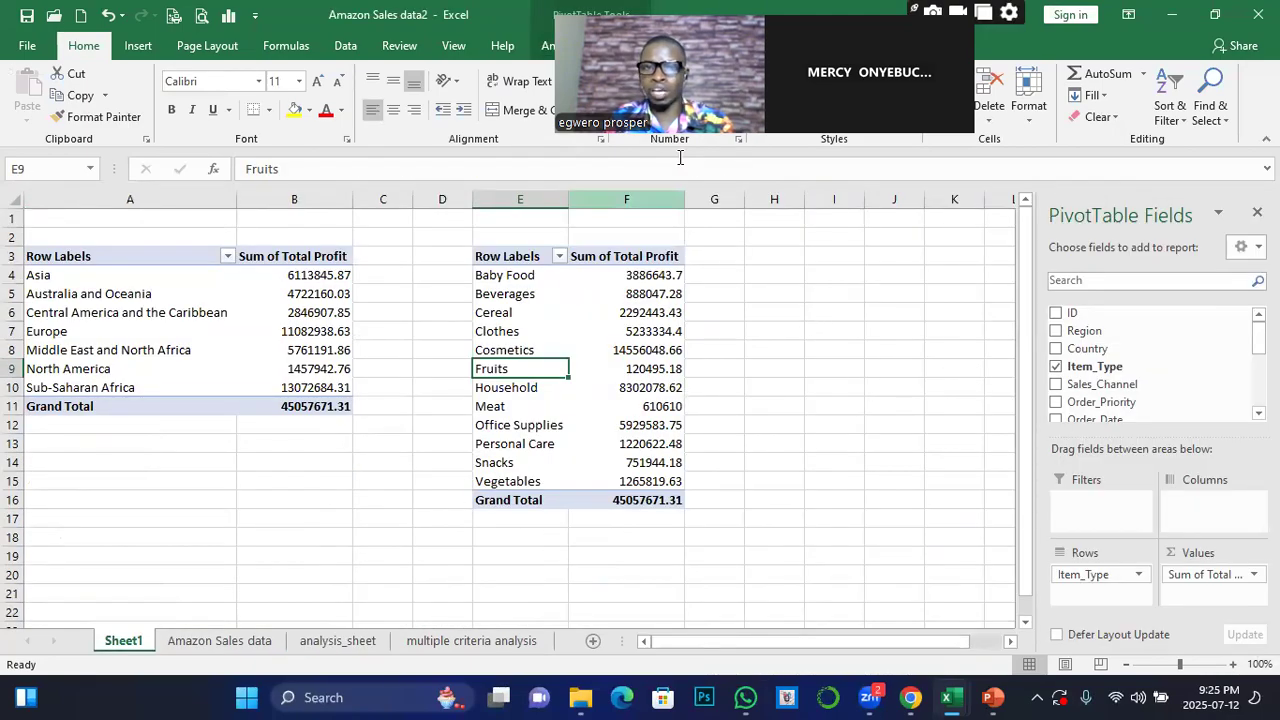
left_click_drag(520, 14, 763, 433)
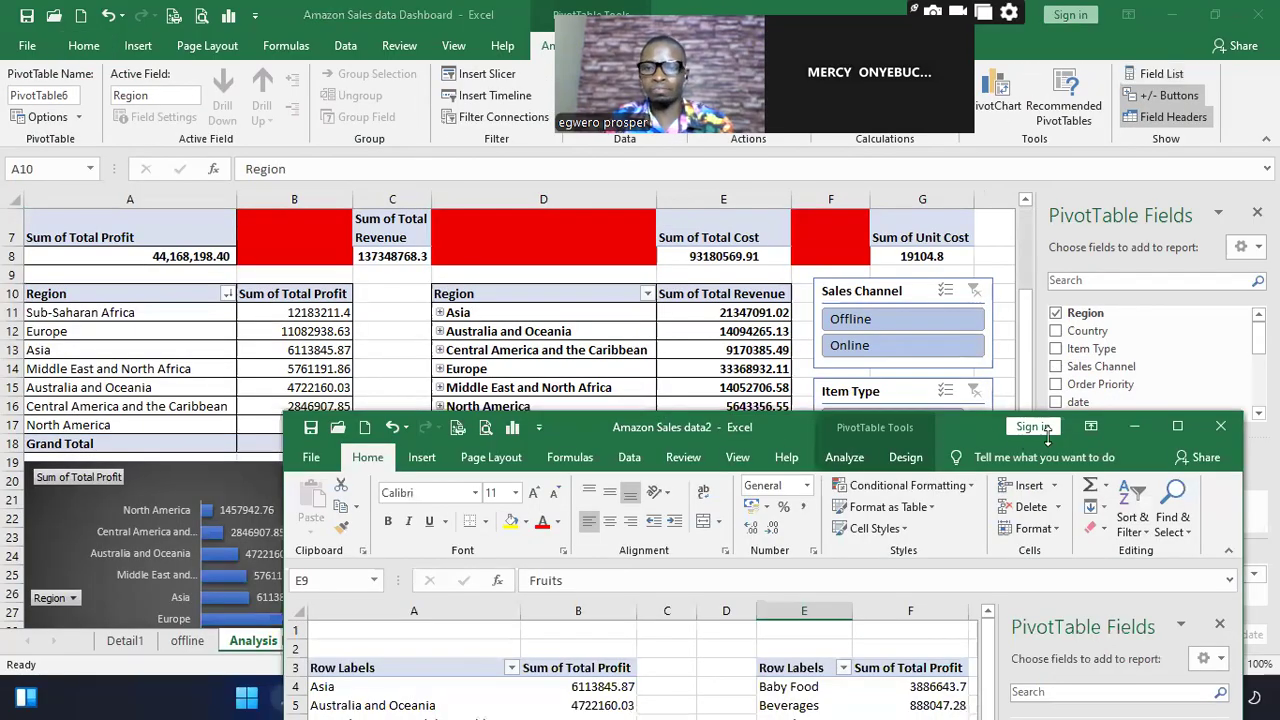
left_click(1177, 426)
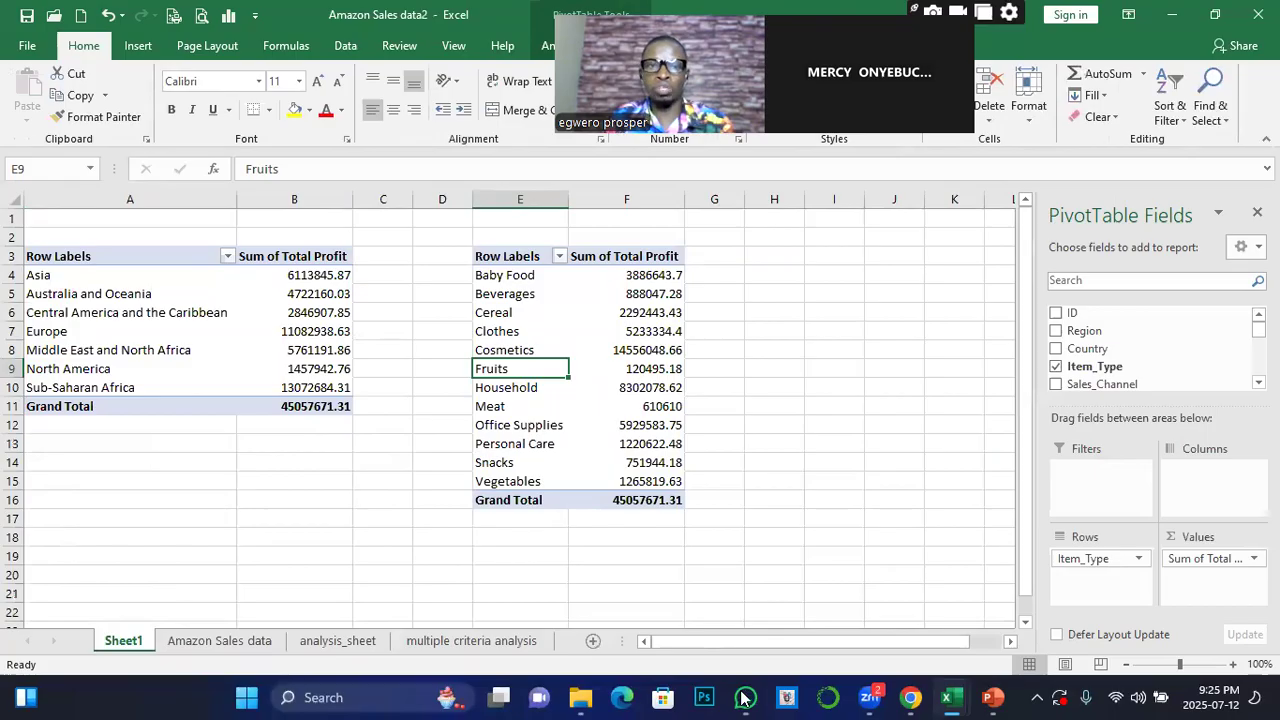
Open the timeline field choices for the Total Profit by Item_Type pivot table on Sheet1
left_click(563, 45)
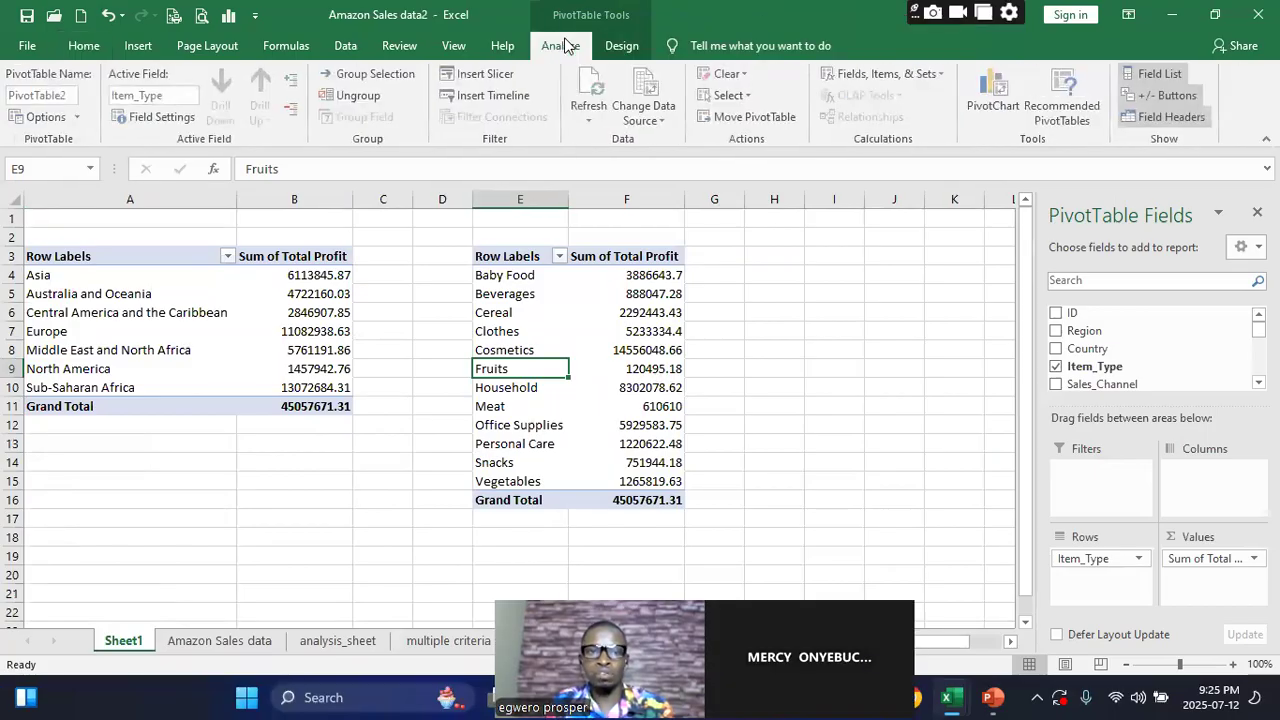
left_click(487, 95)
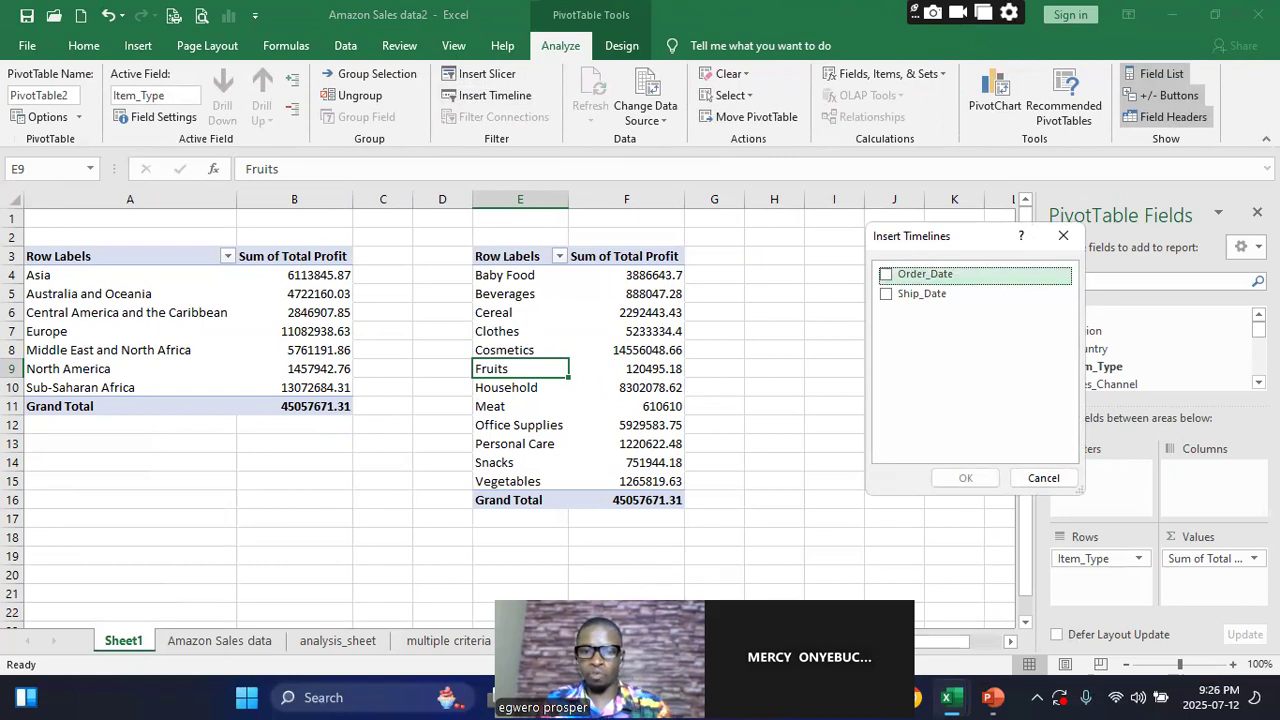
mouse_move(869, 698)
left_click(944, 600)
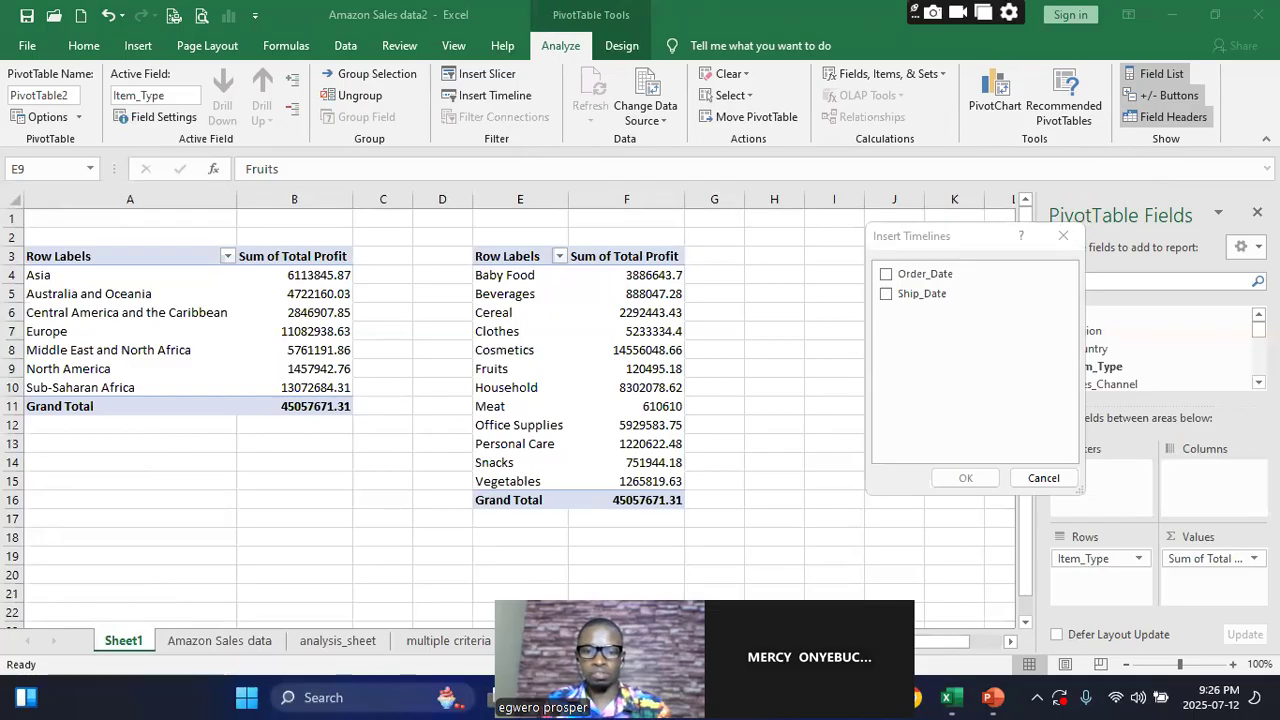
mouse_move(869, 698)
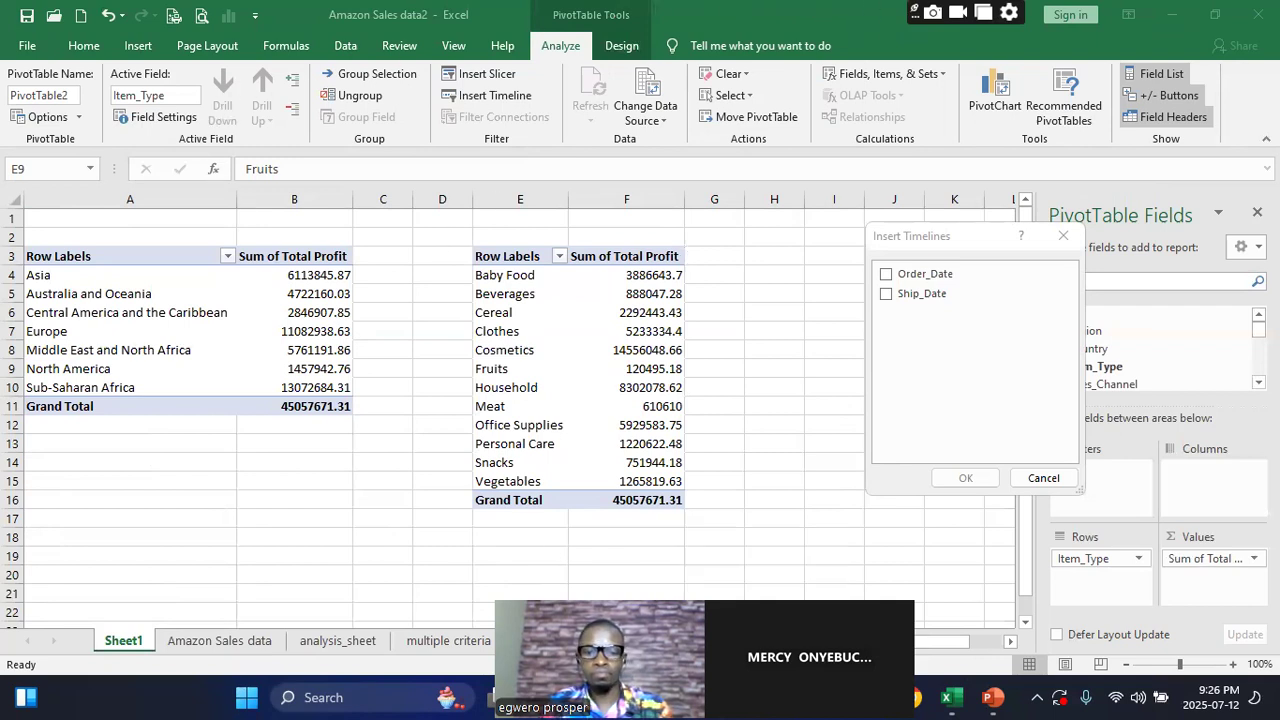
mouse_move(951, 697)
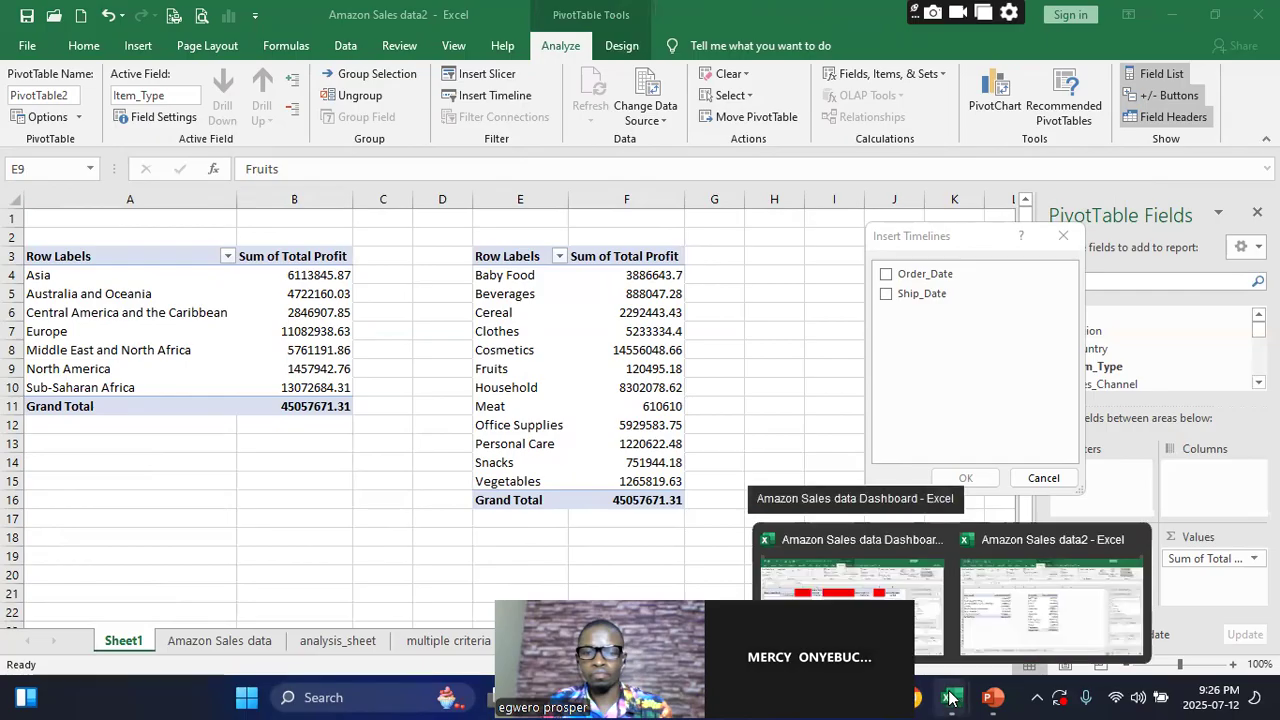
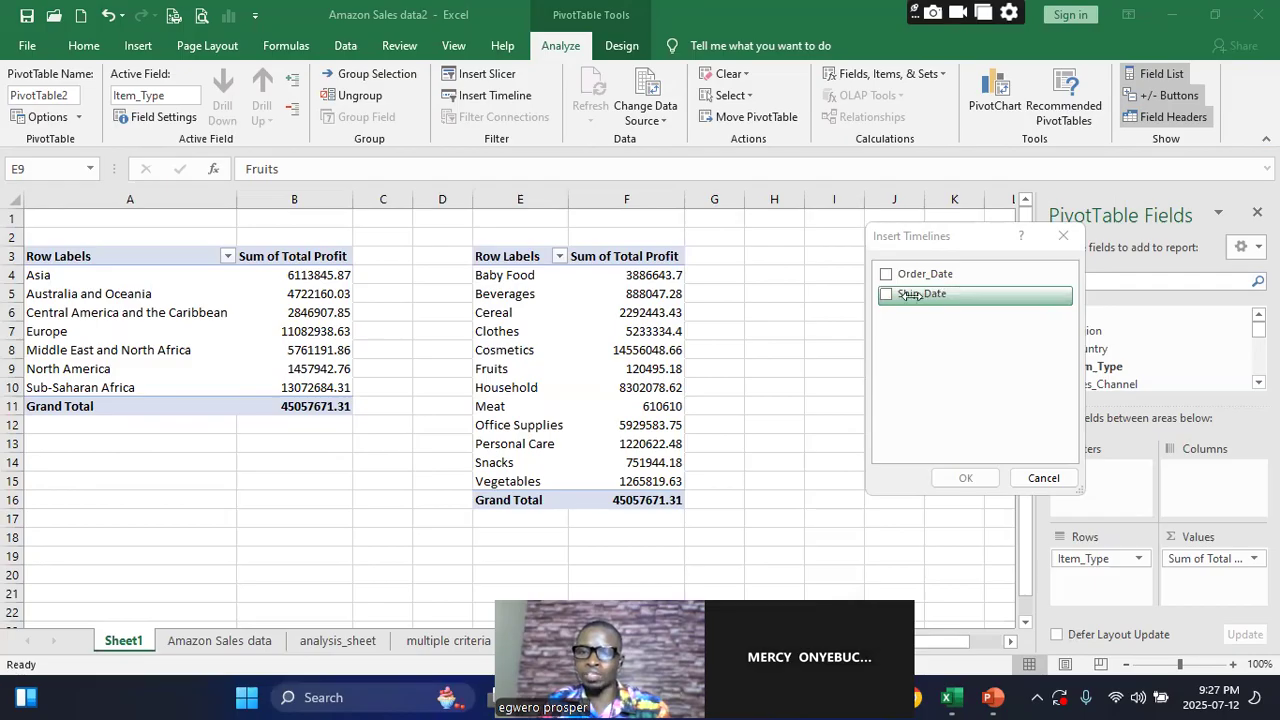
Insert an Order_Date timeline for the Total Profit by Item_Type pivot table and place it beside that table
left_click(886, 274)
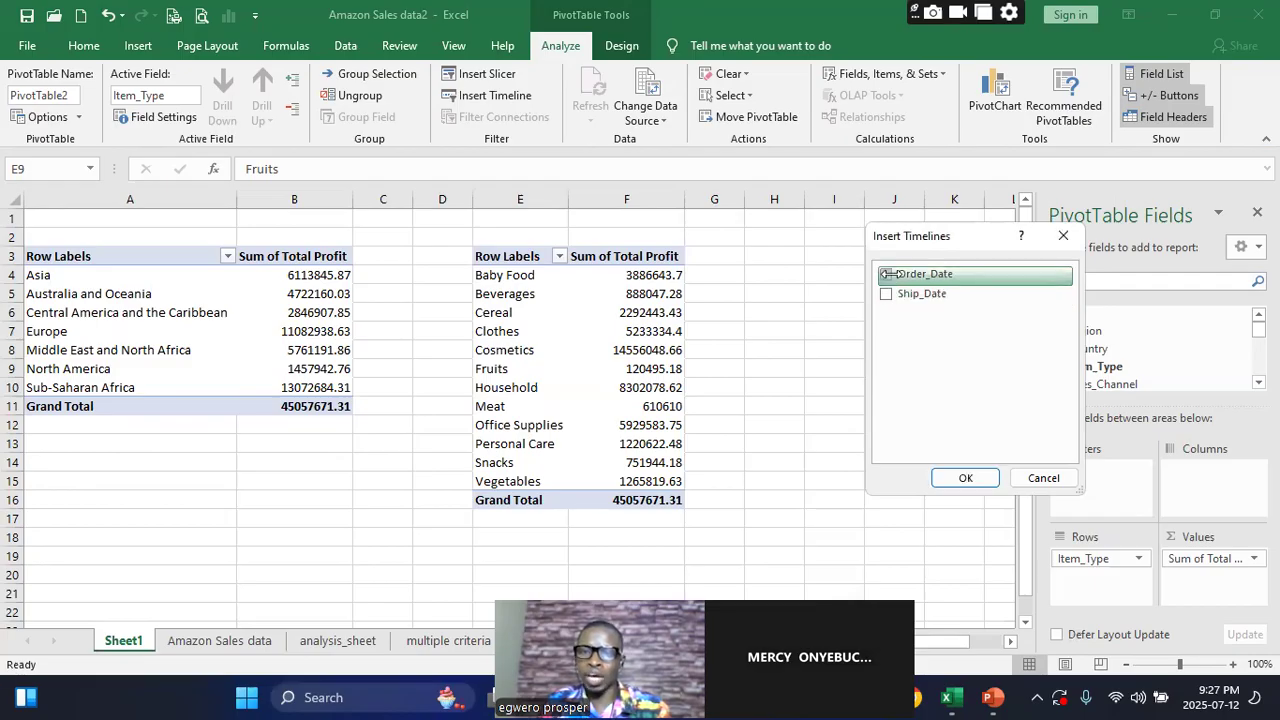
left_click(965, 479)
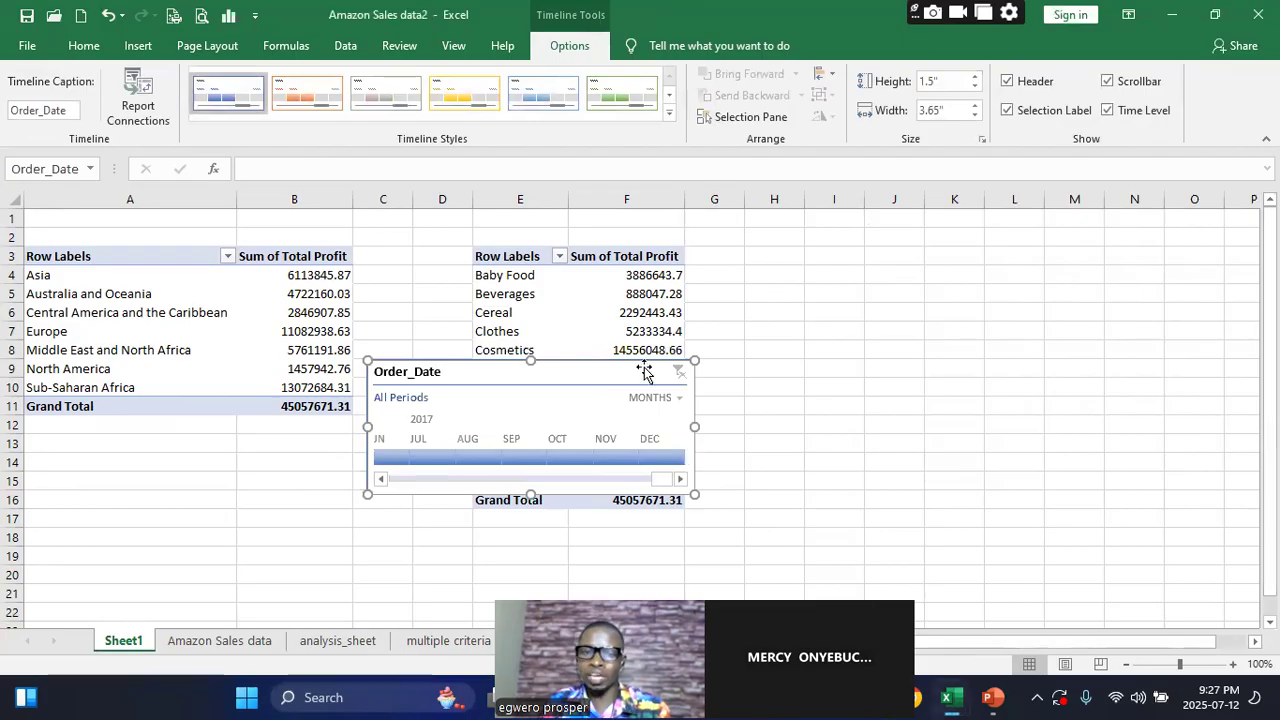
left_click_drag(602, 367, 952, 262)
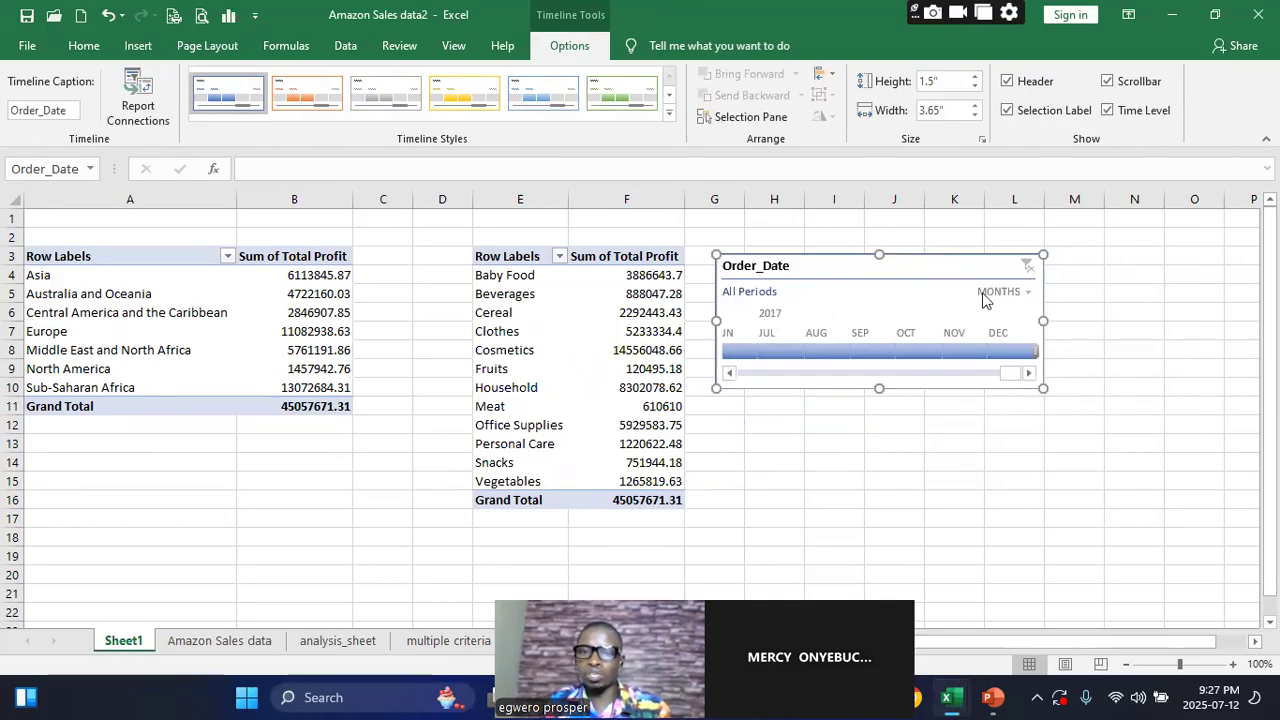
Set the Order_Date timeline's time level to years and look through its periods from 2010 to 2017
left_click(1023, 292)
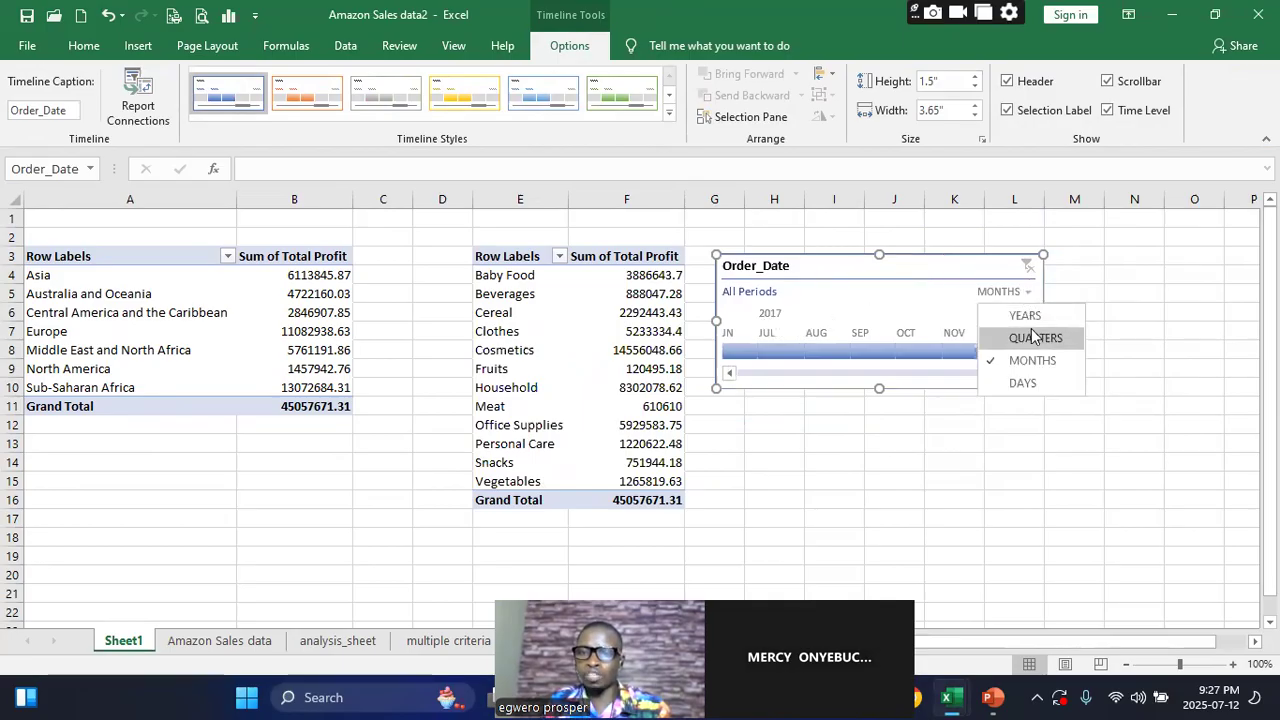
left_click(1030, 314)
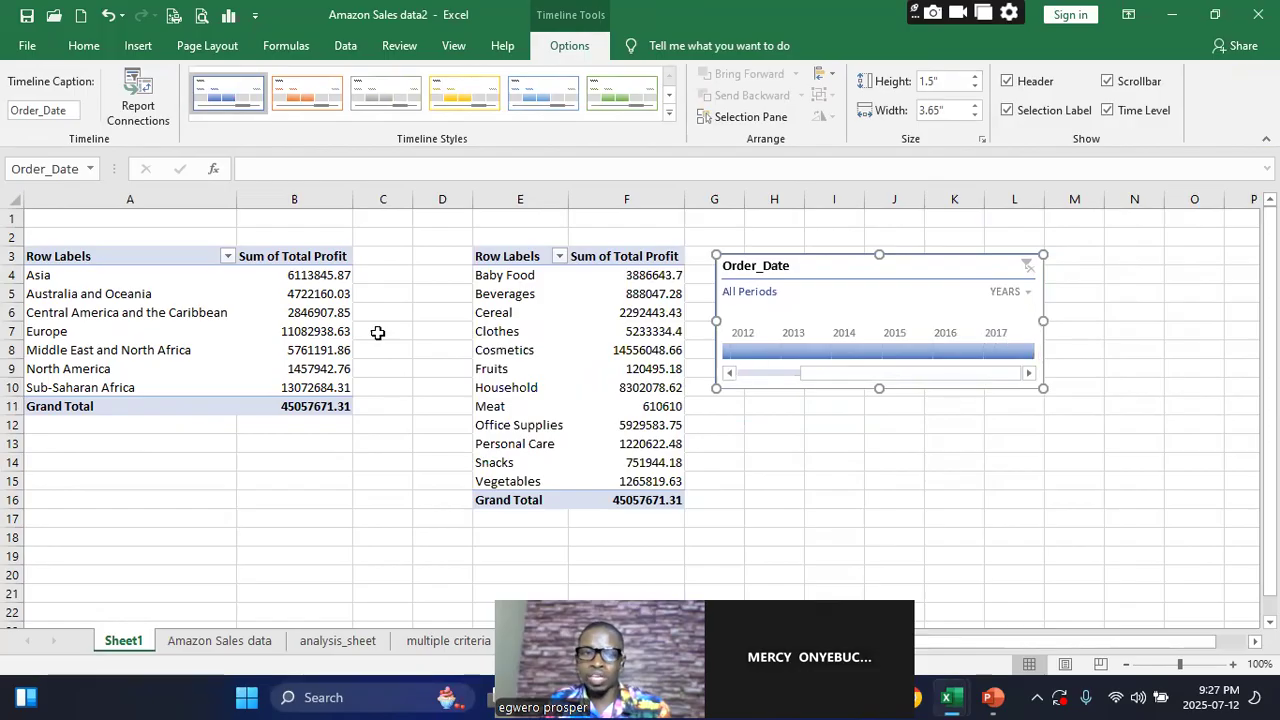
left_click_drag(890, 379, 746, 380)
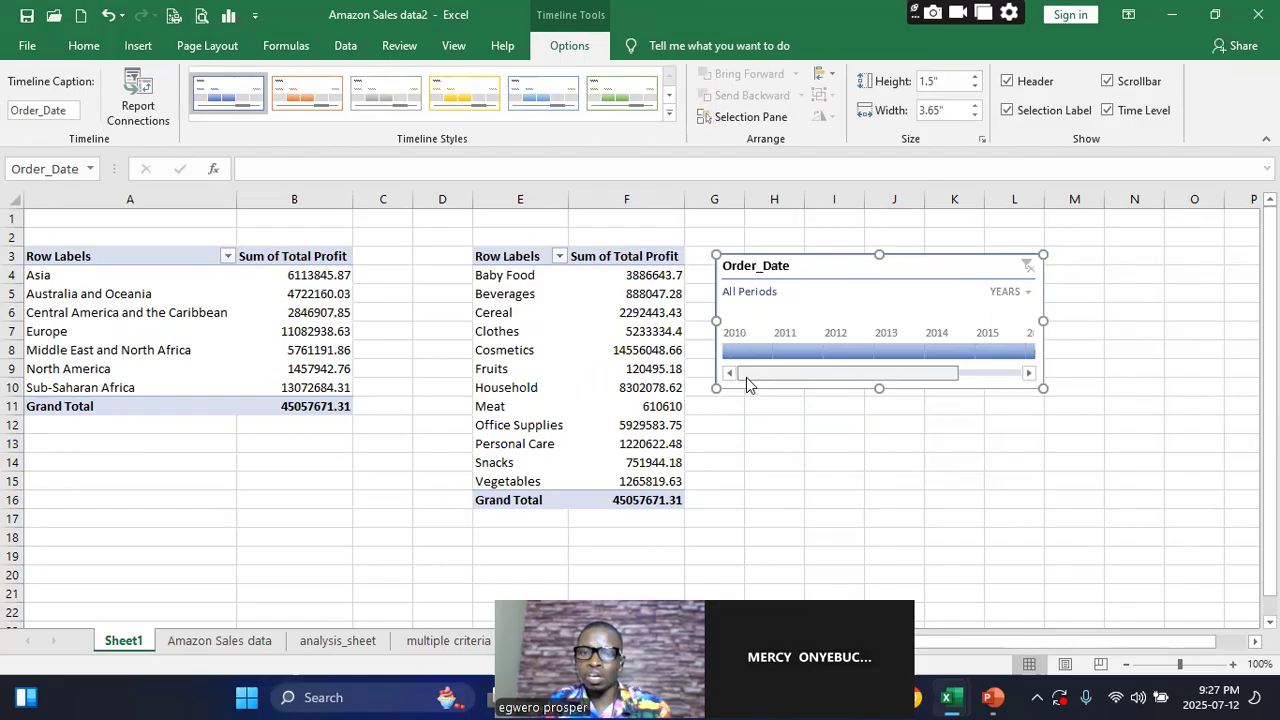
left_click_drag(750, 377, 879, 364)
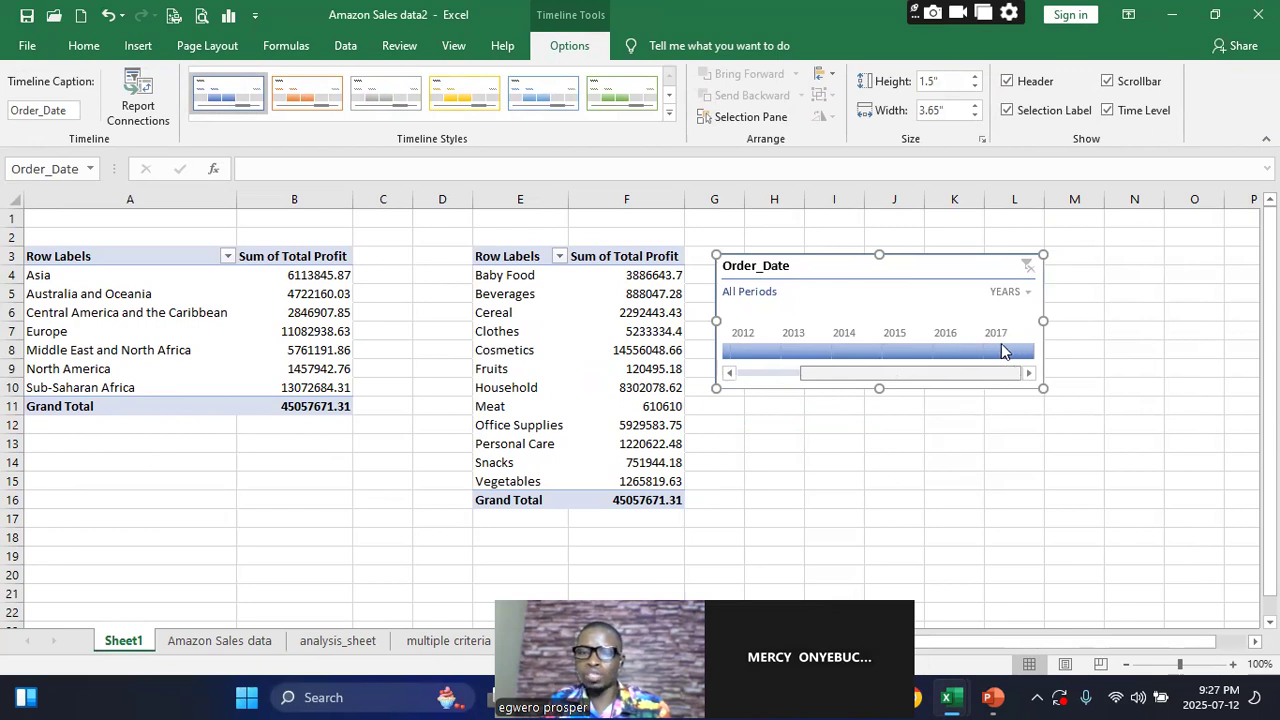
left_click_drag(1001, 345, 720, 350)
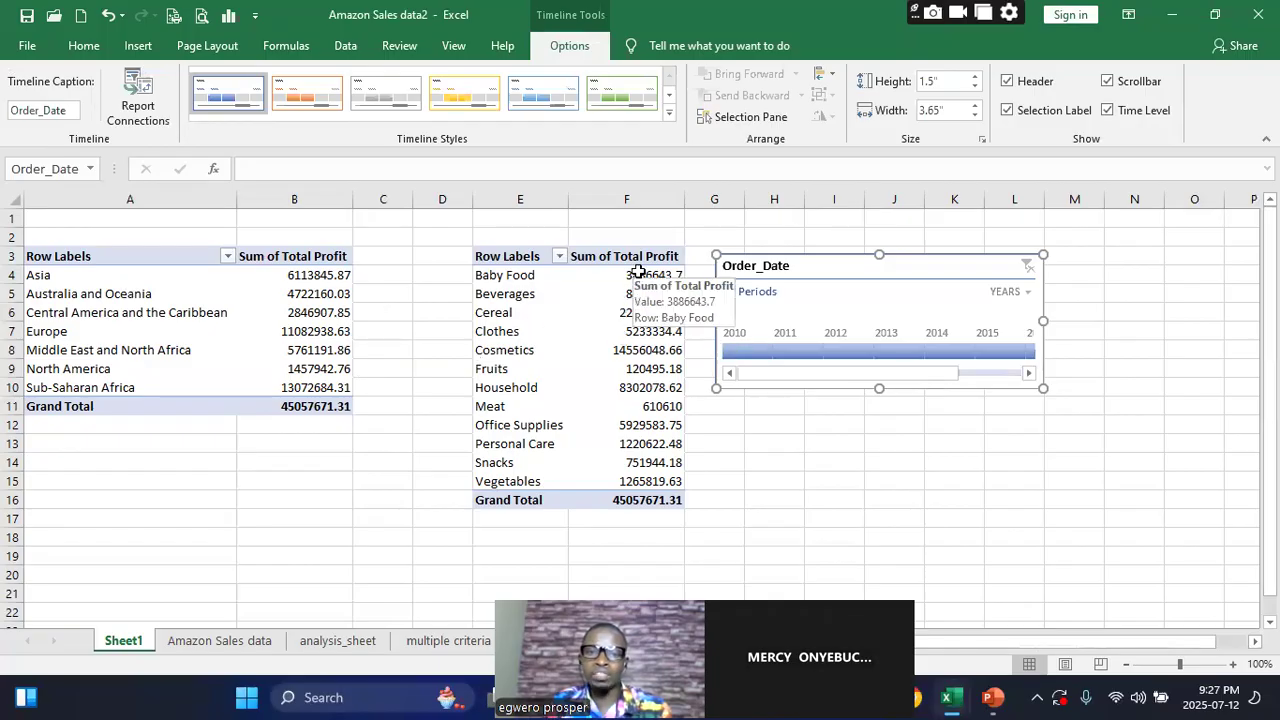
Filter the Item_Type pivot table by year on the timeline, trying 2010, 2010–2011 and 2012, ending with 2010–2012
left_click(745, 353)
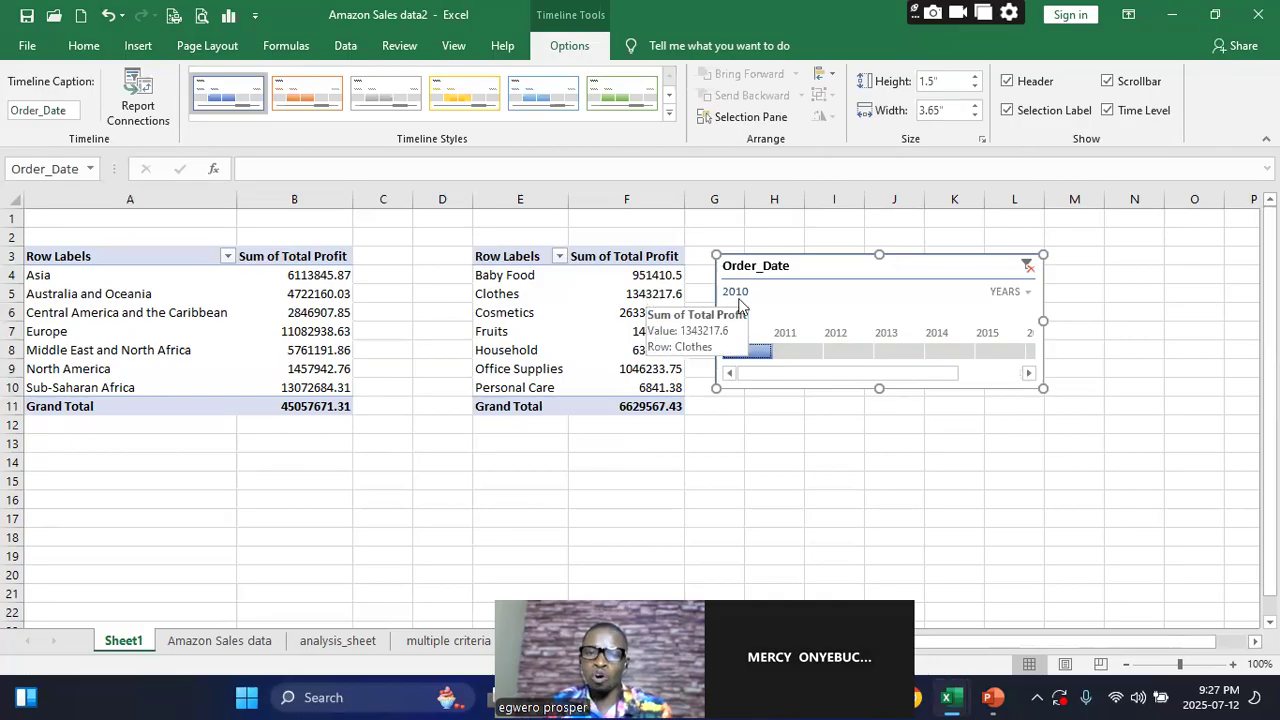
left_click(801, 352)
left_click(755, 351, "shift")
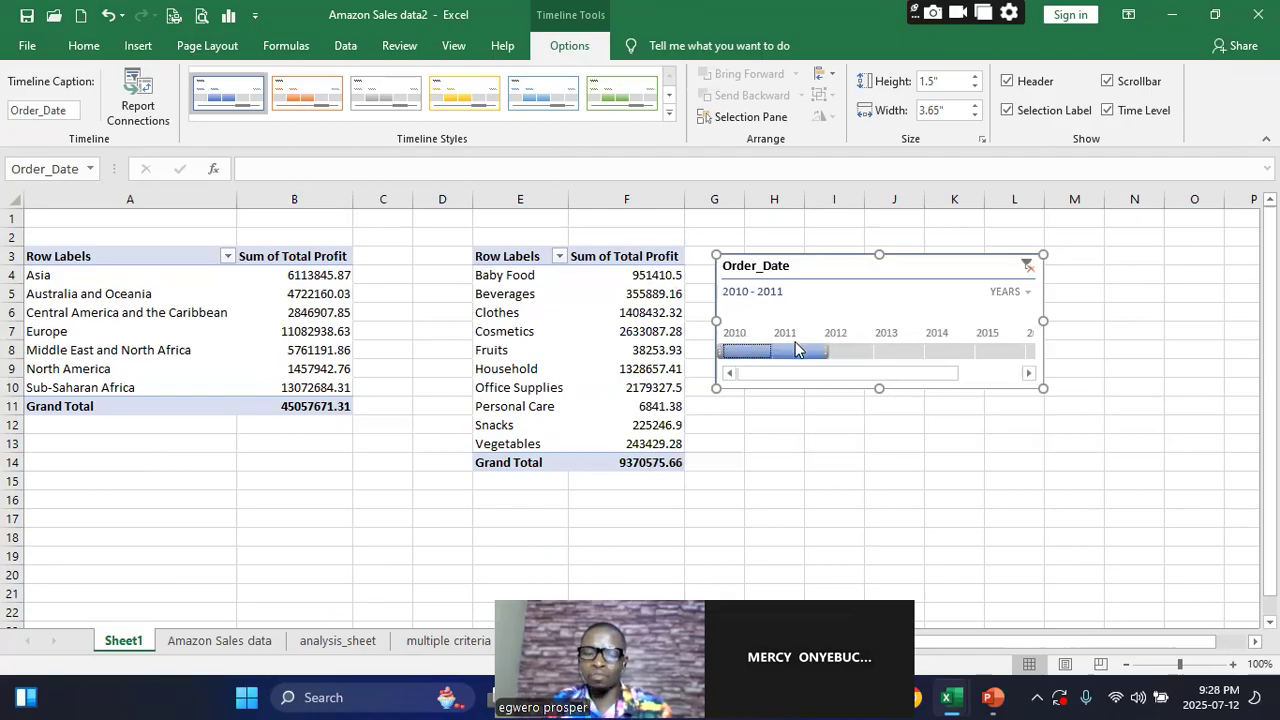
left_click(848, 356)
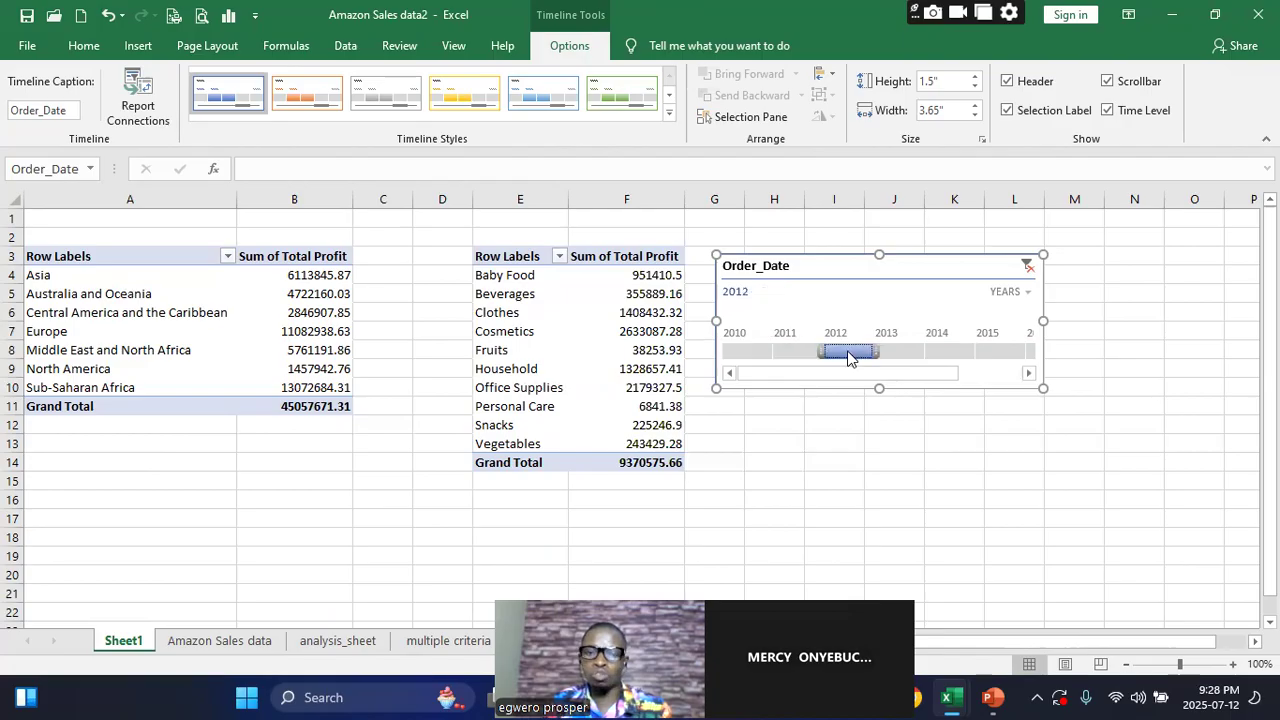
left_click_drag(831, 357, 722, 350)
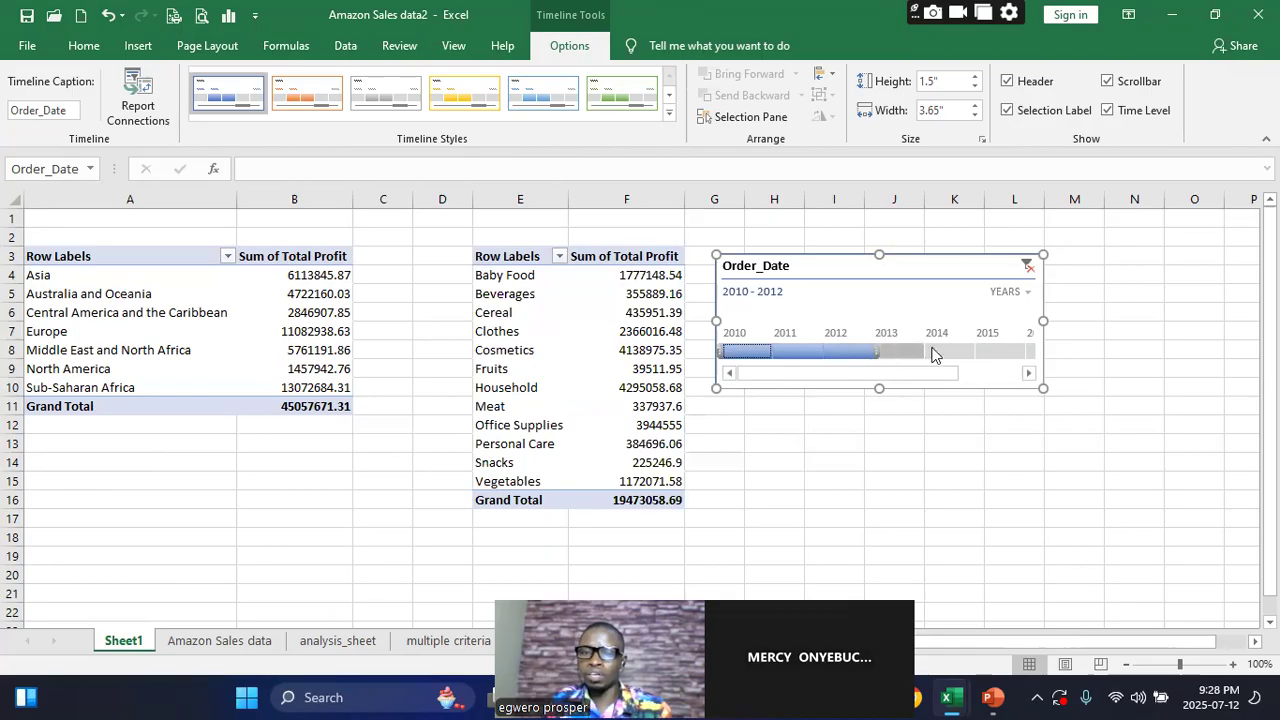
Set the timeline's time level to quarters and filter one quarter at a time from Q1 2010 through Q2 2011
left_click(1027, 292)
left_click(1036, 340)
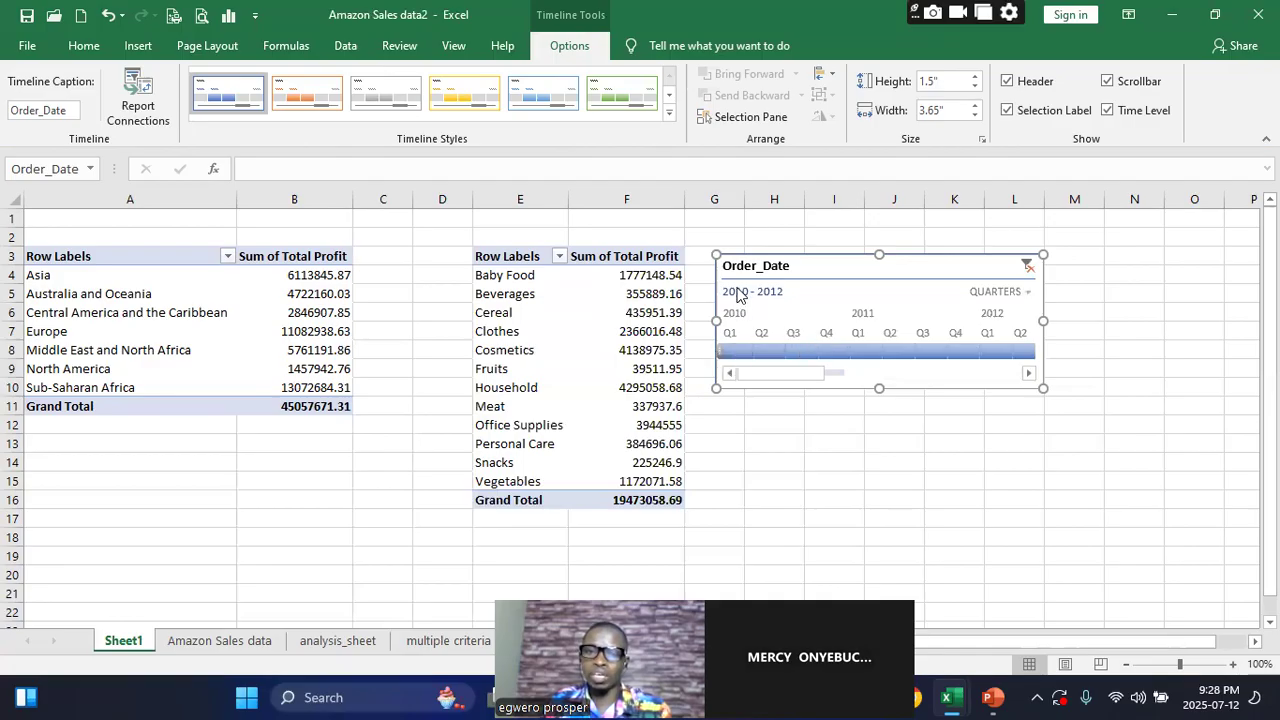
left_click(733, 345)
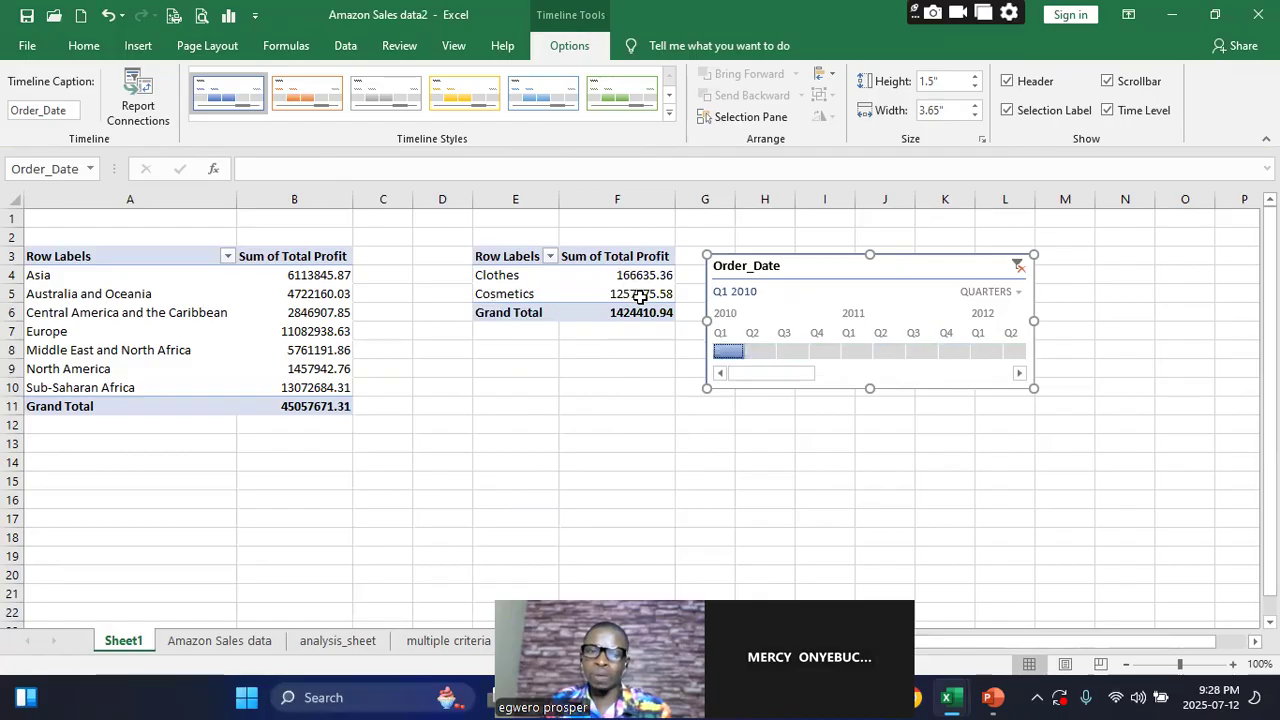
mouse_move(640, 297)
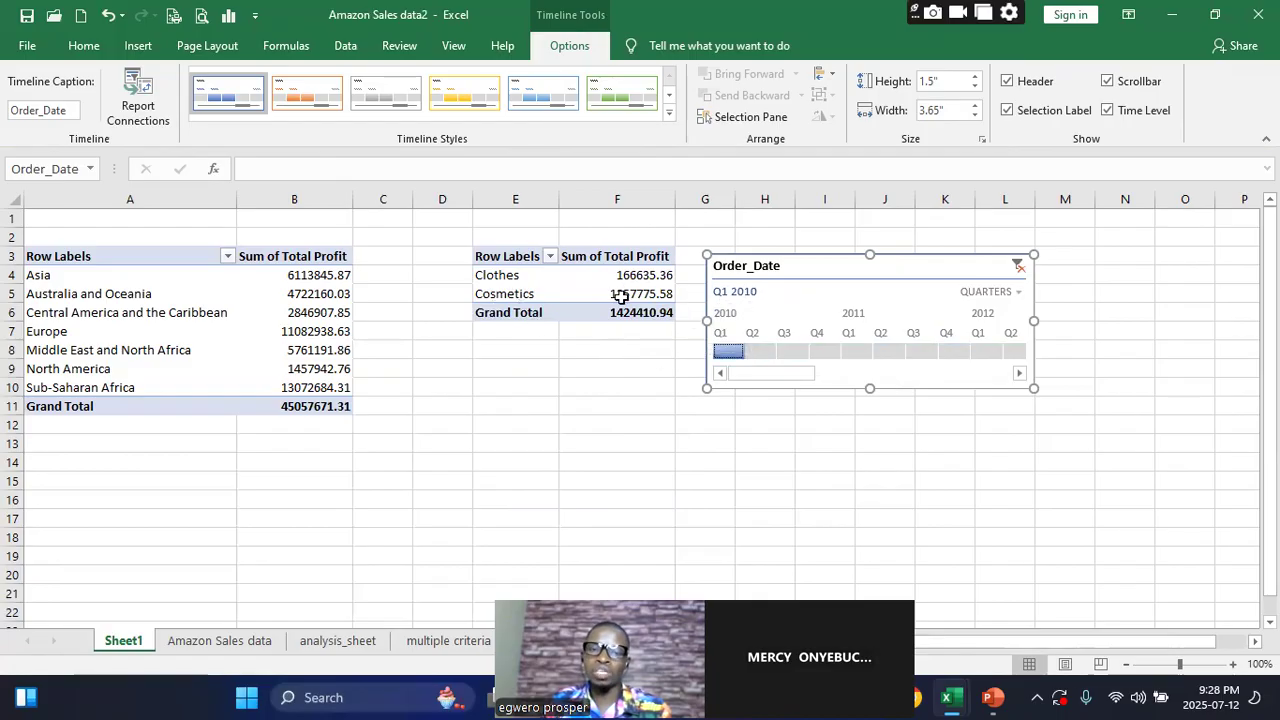
left_click(761, 352)
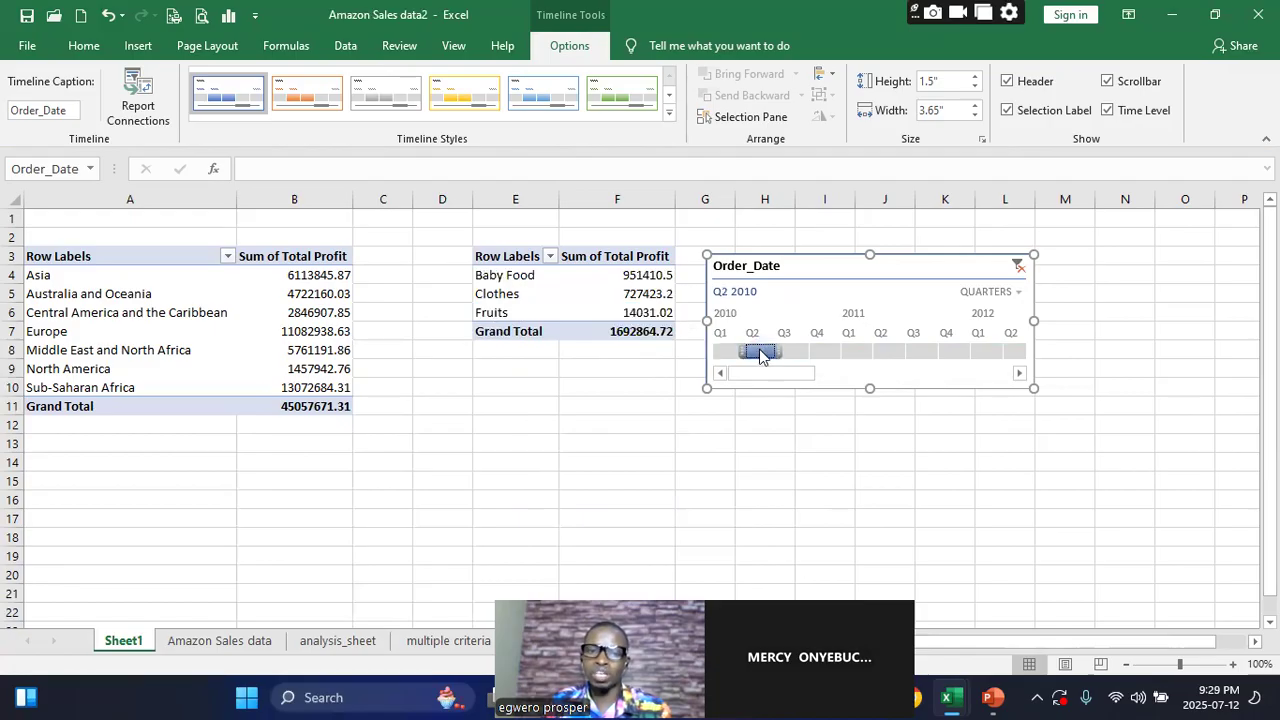
left_click(793, 350)
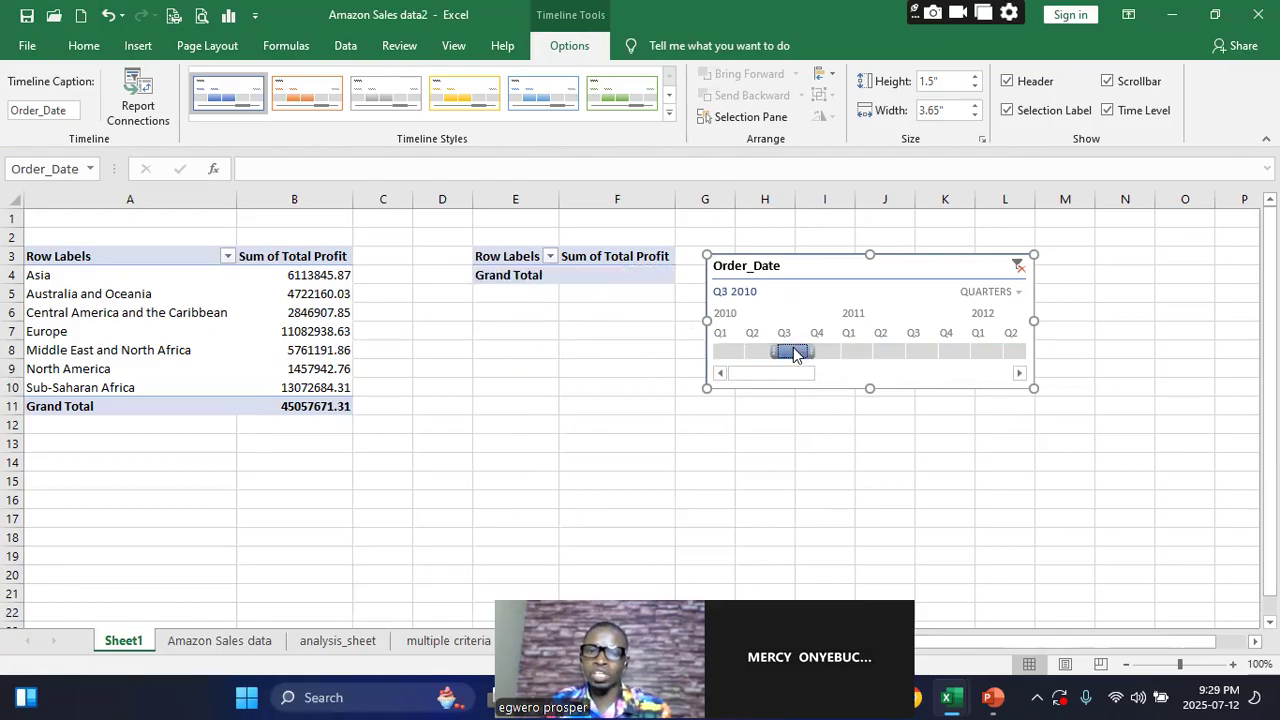
left_click(826, 351)
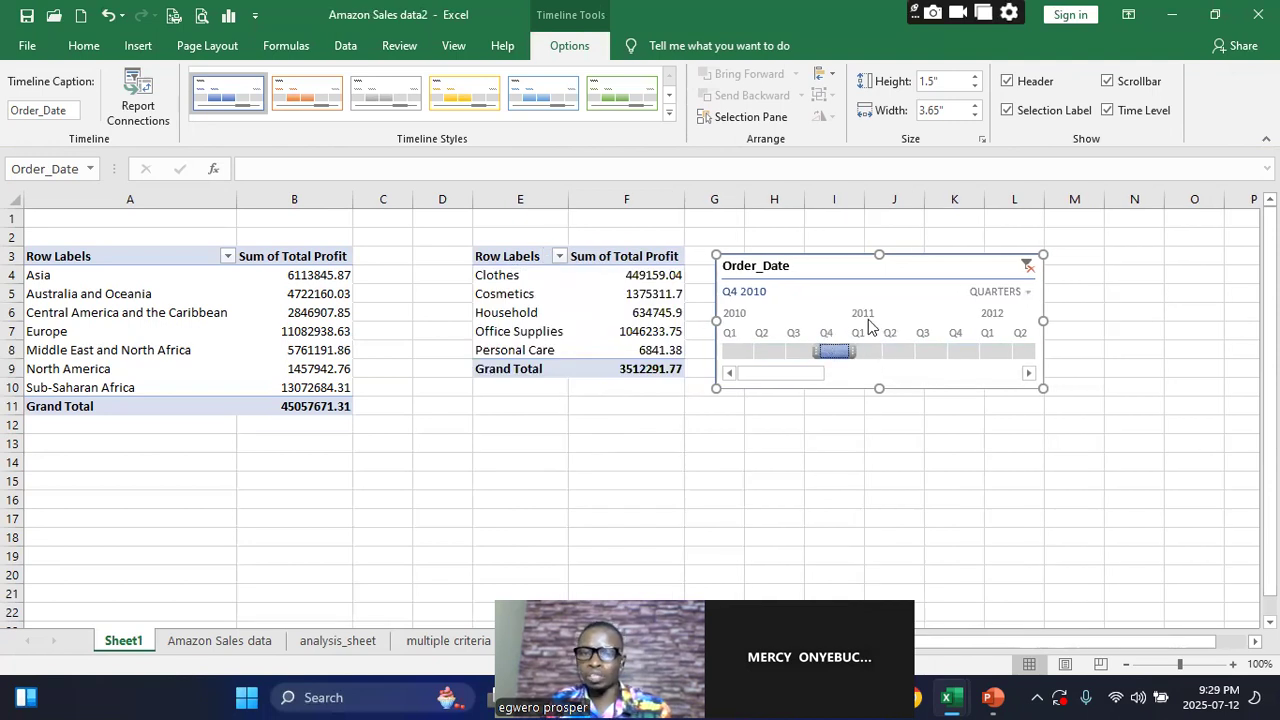
left_click(872, 352)
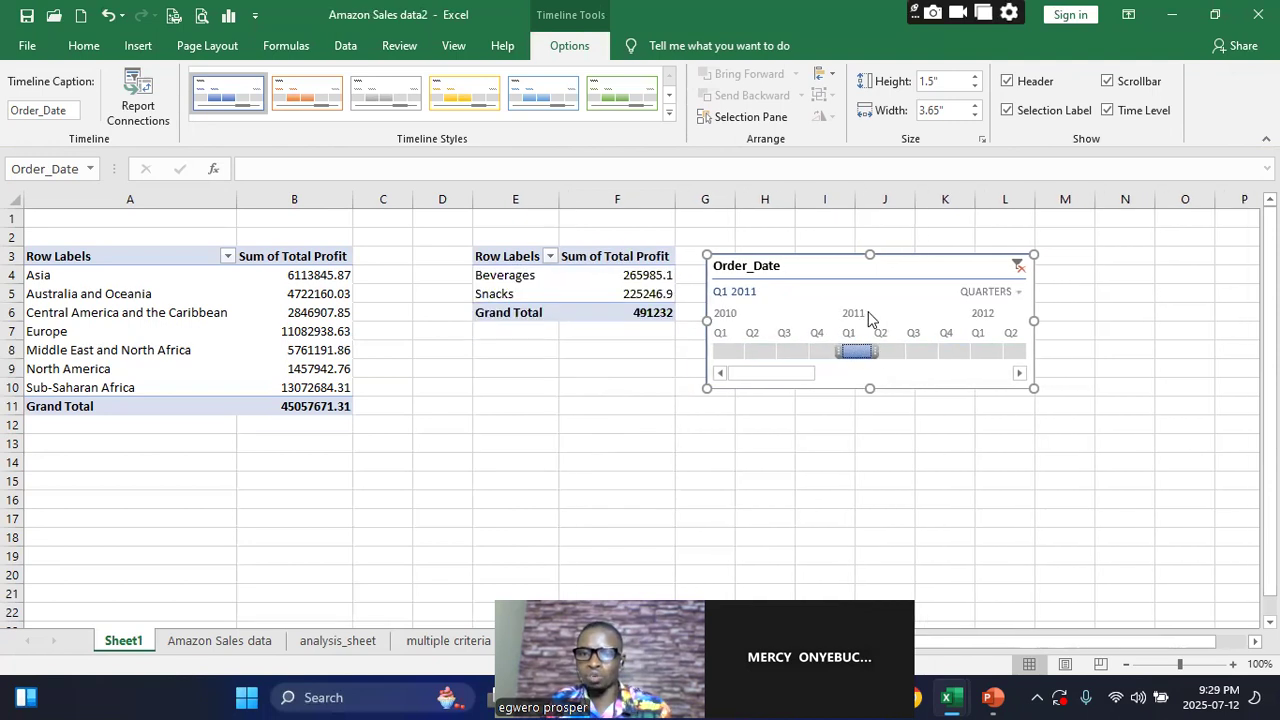
left_click(890, 353)
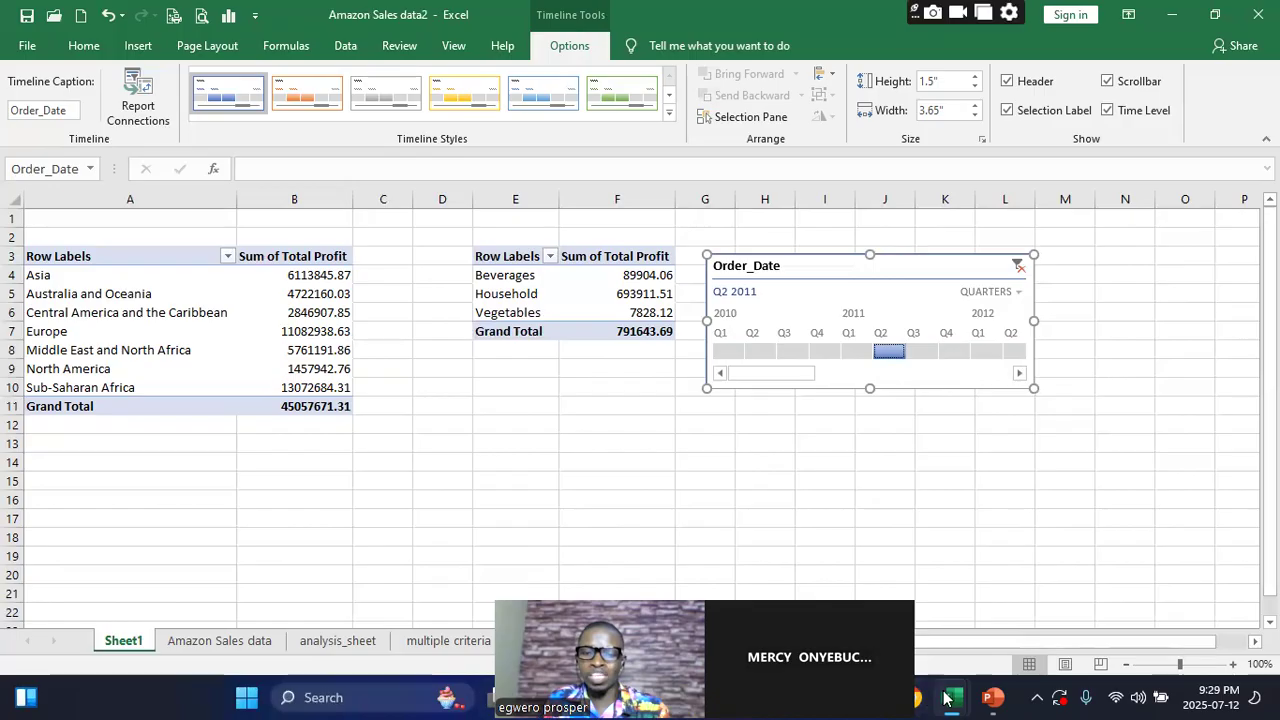
Switch to the Amazon Sales data Dashboard workbook and view the border options for the Total Revenue by Region pivot table
mouse_move(948, 697)
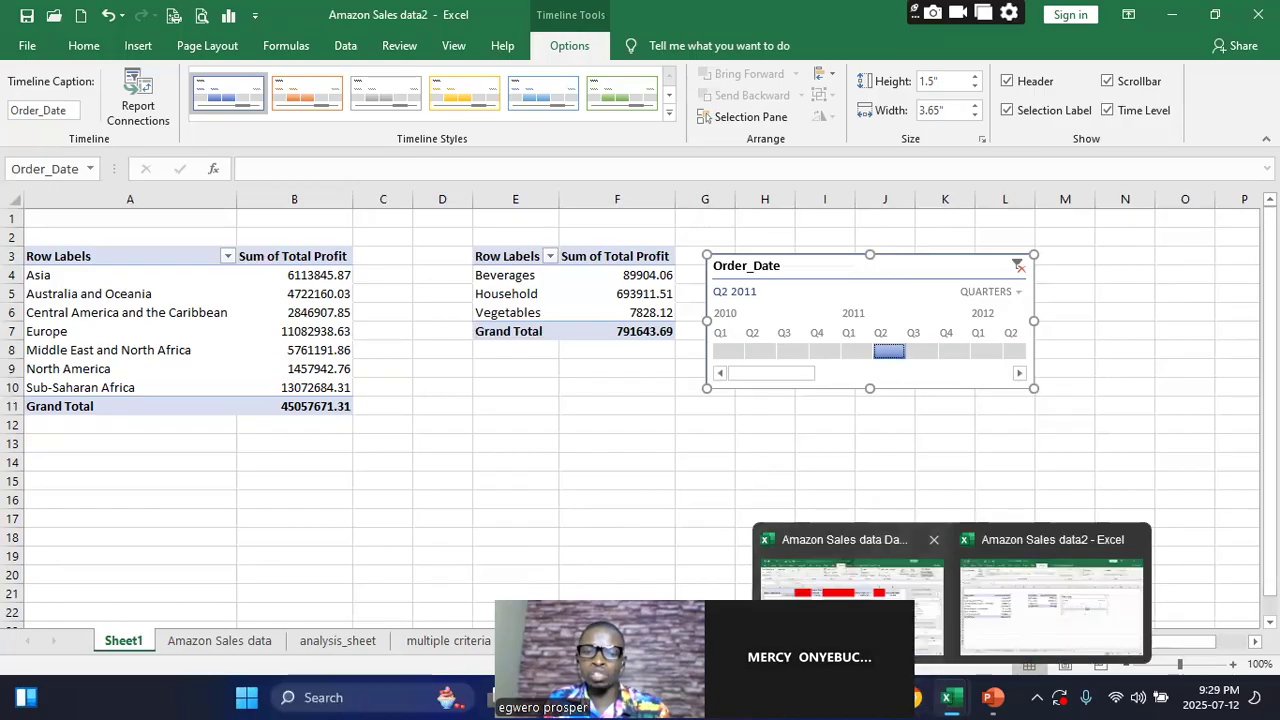
left_click(850, 590)
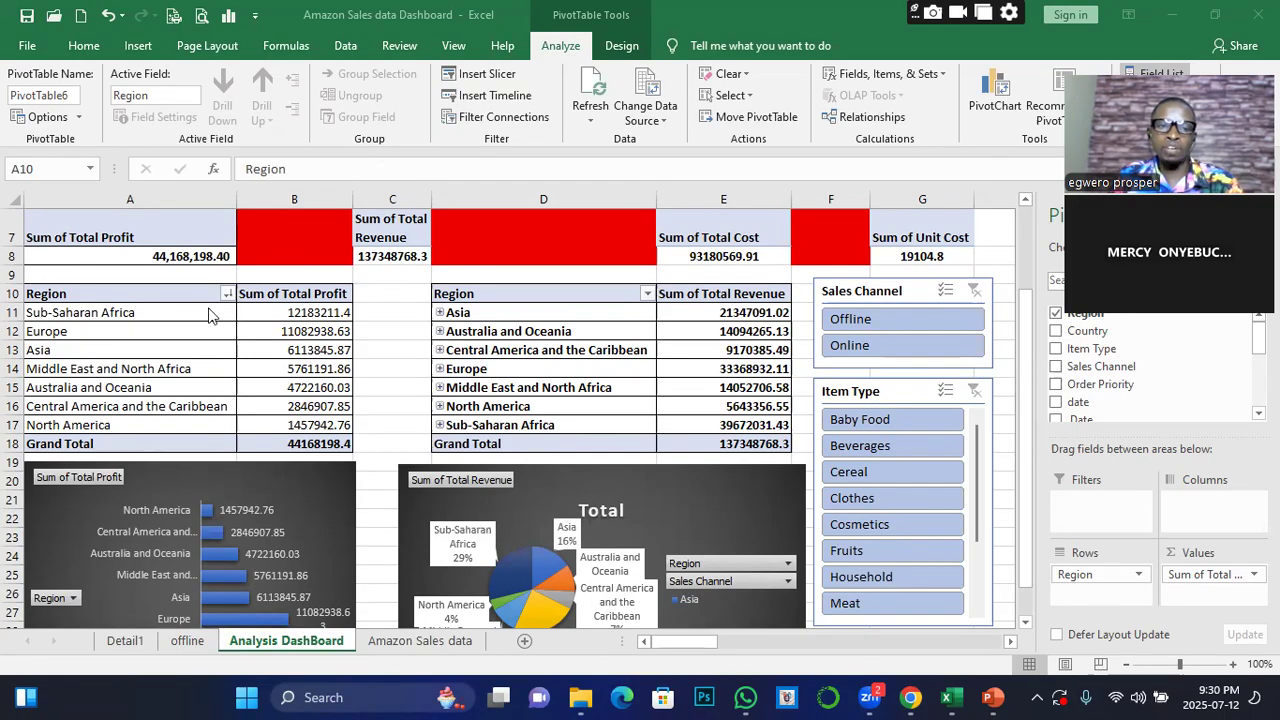
left_click(107, 295)
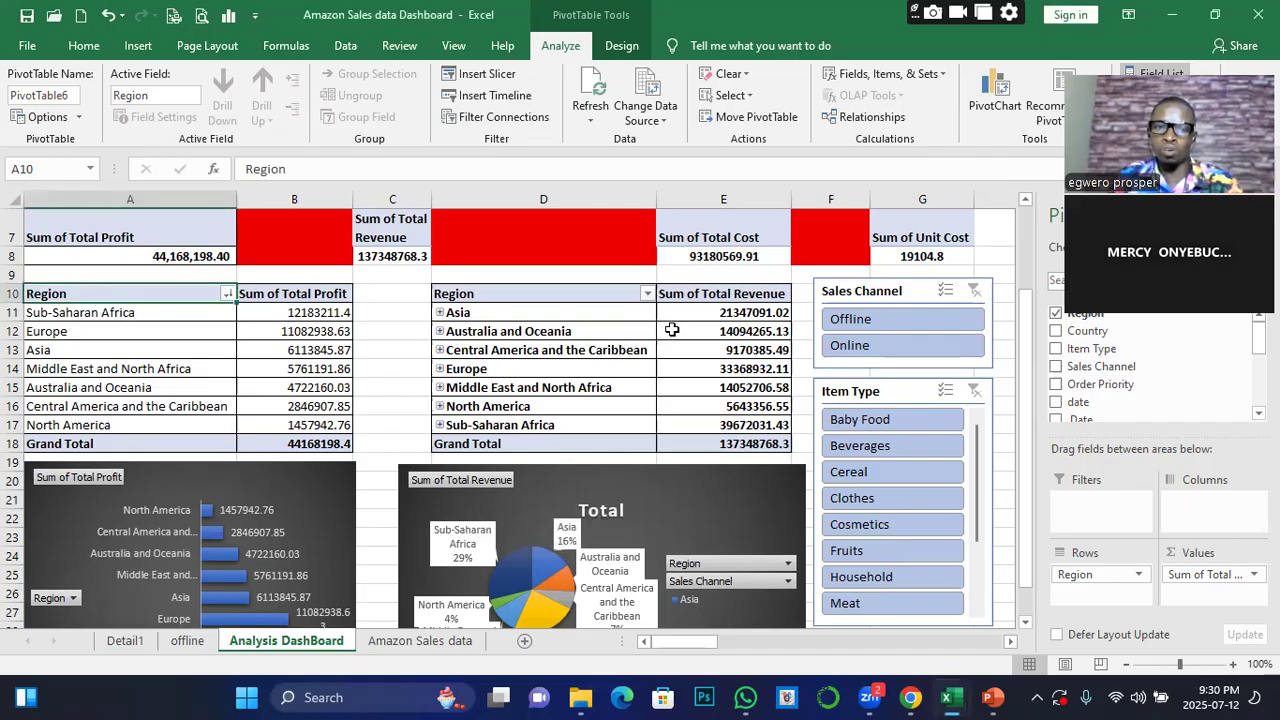
left_click_drag(455, 296, 737, 444)
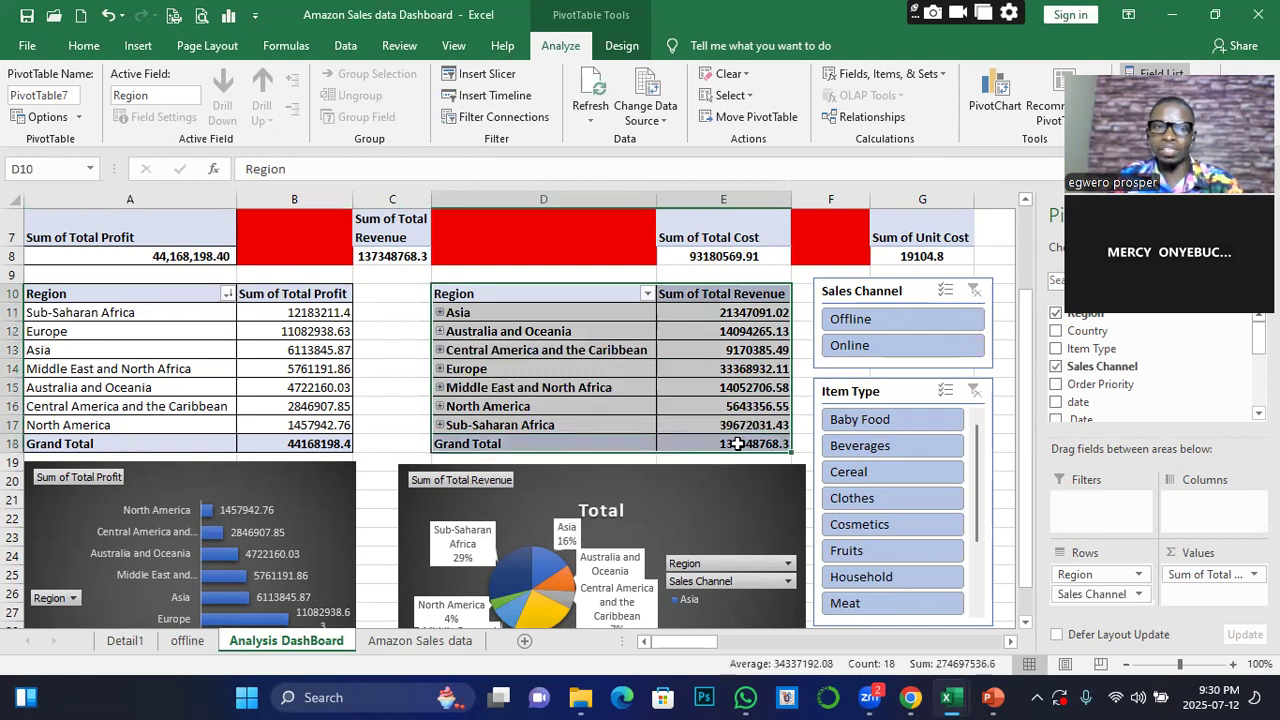
left_click(83, 47)
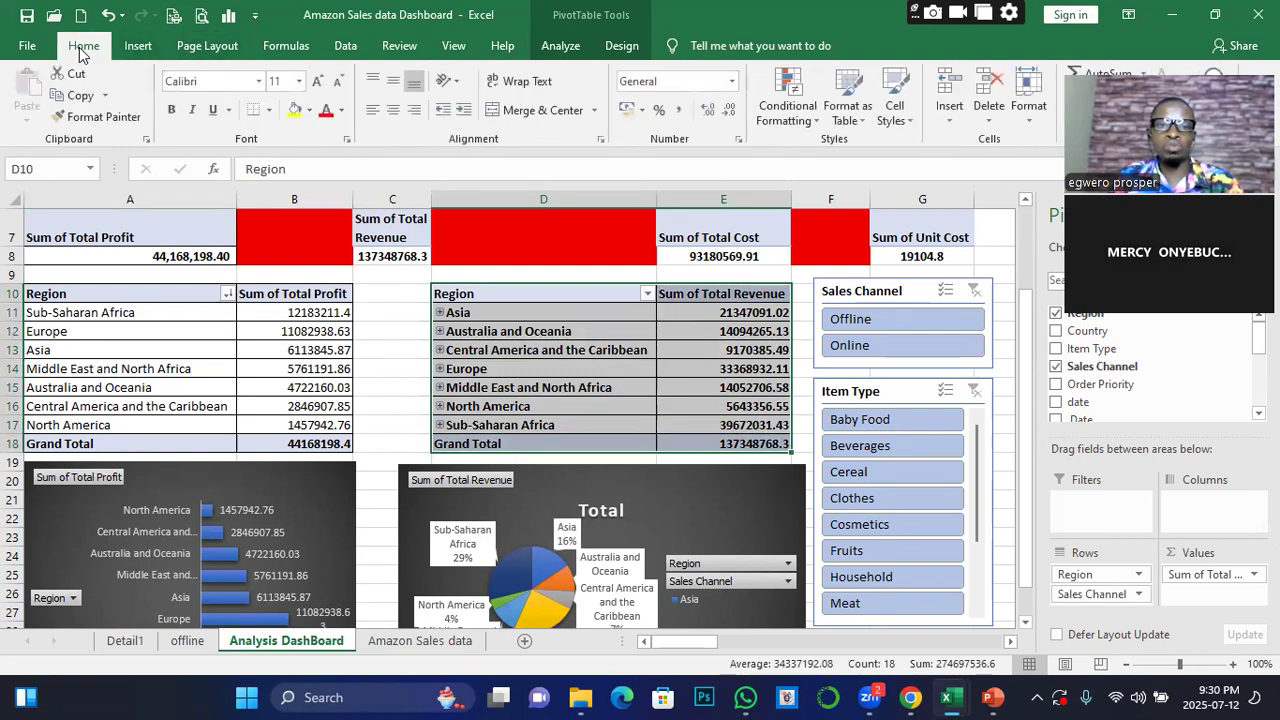
left_click(269, 112)
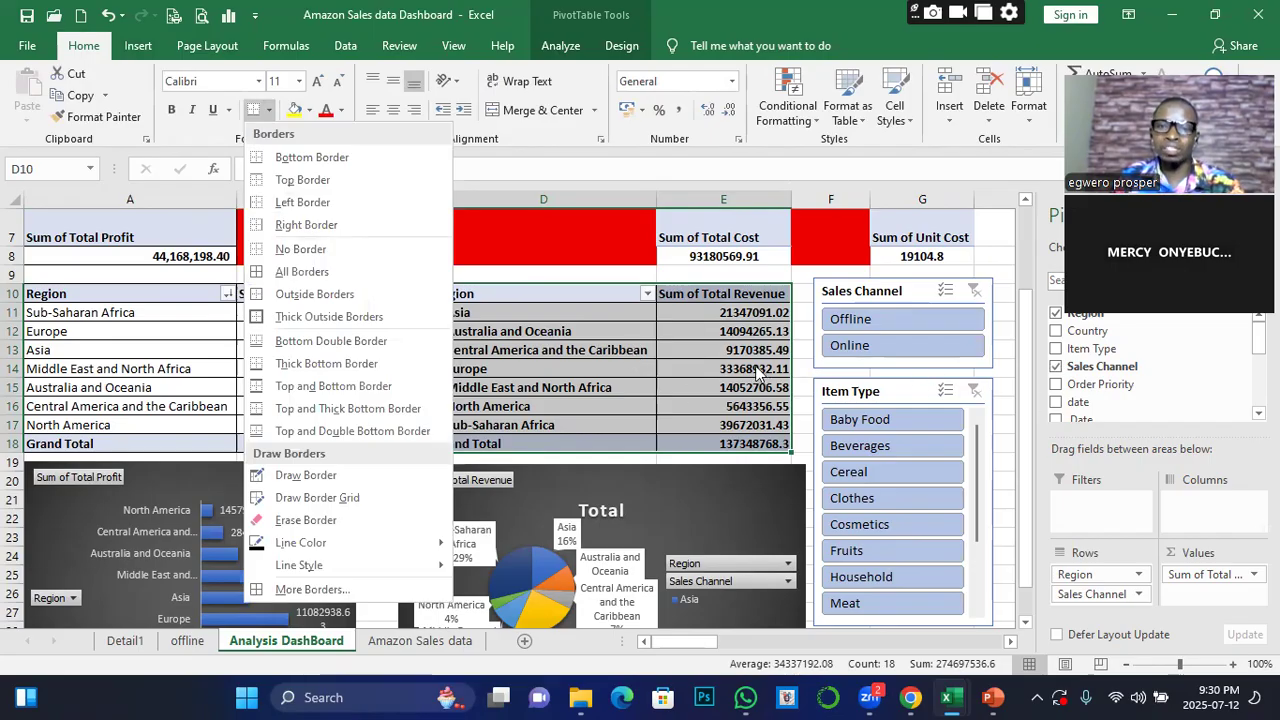
left_click(684, 309)
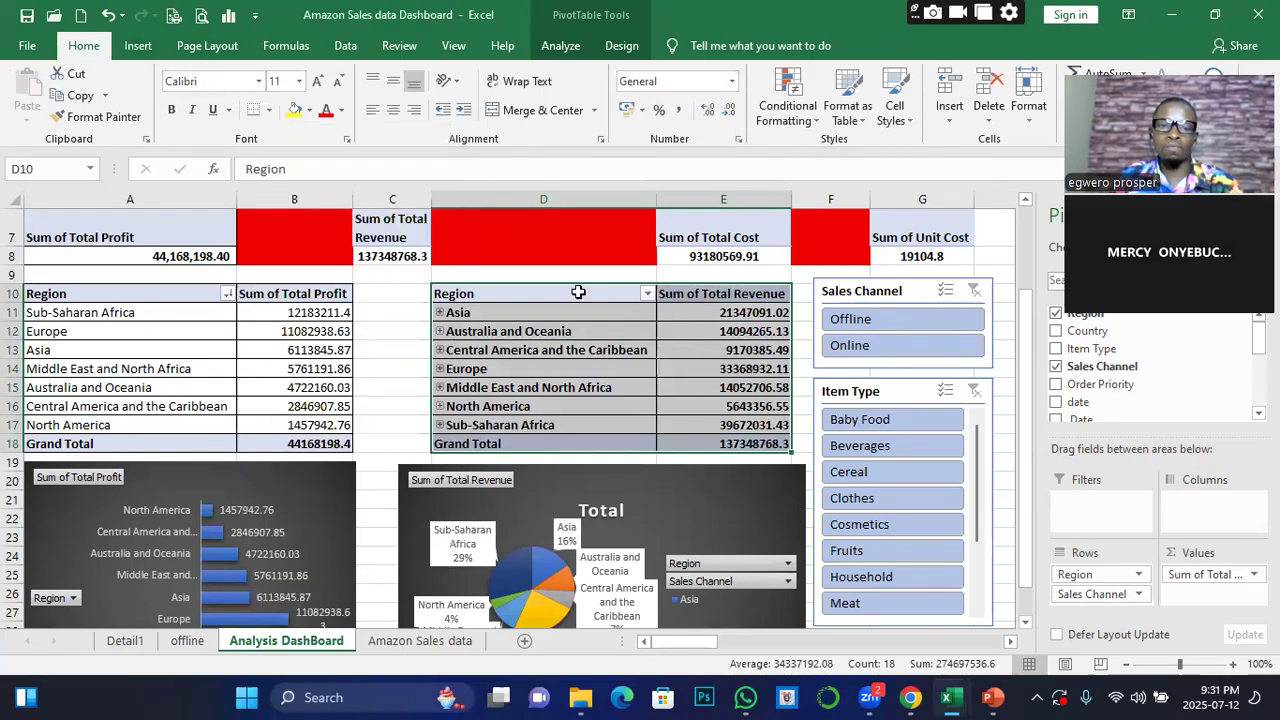
left_click(533, 270)
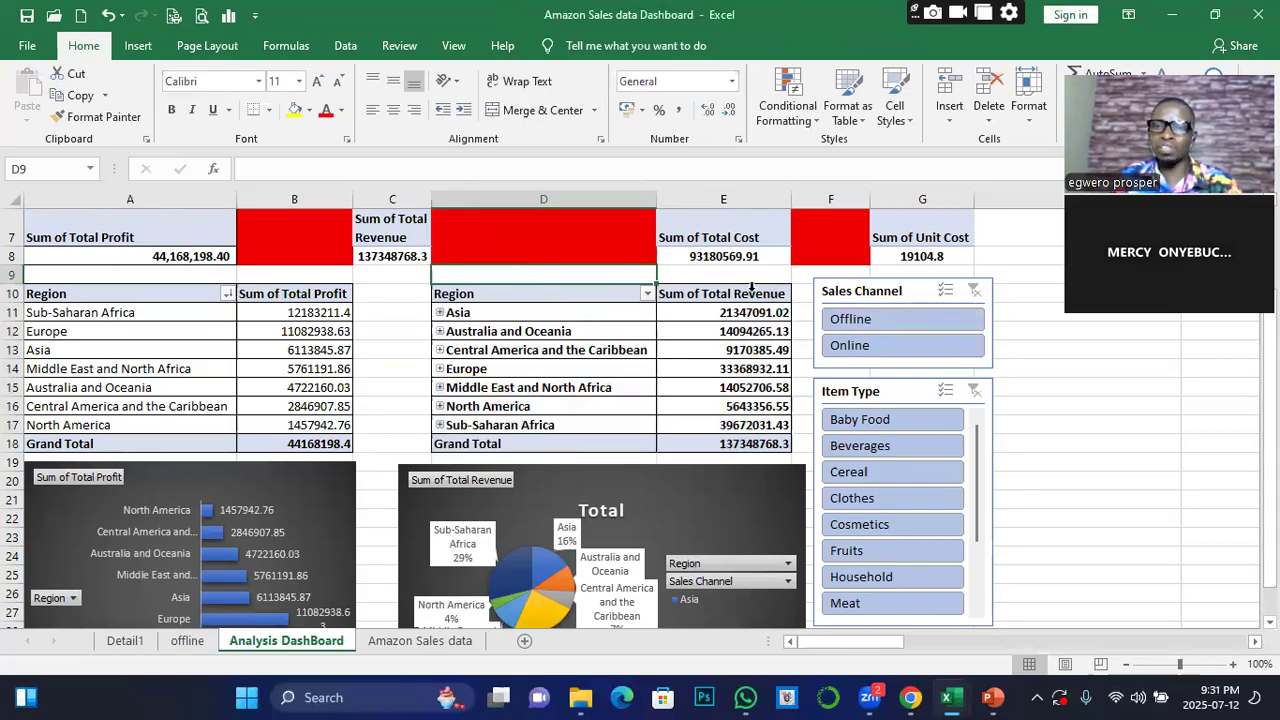
Fill the empty row A9:G9 above the Region pivot tables with black
left_click_drag(42, 270, 970, 271)
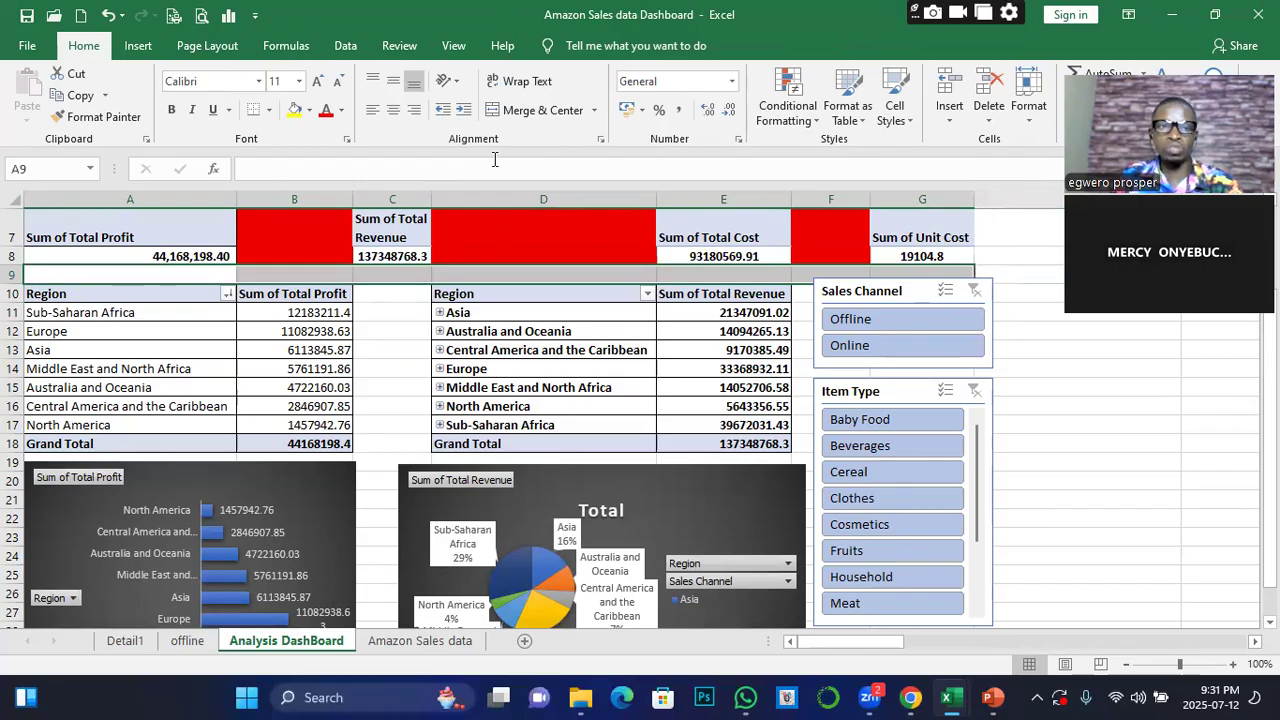
left_click(309, 110)
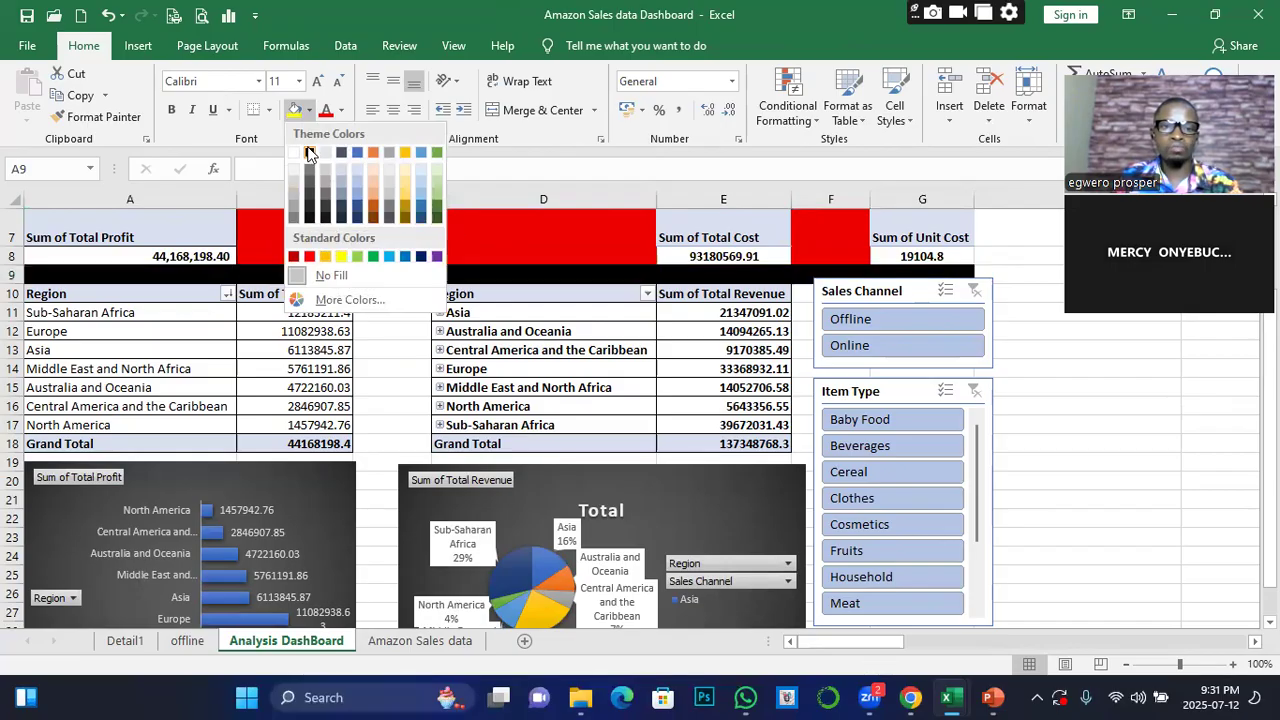
left_click(309, 152)
Fill the gaps beside the pivot tables, C10:C26 and F10:F28, with a near-black shade
left_click_drag(393, 292, 374, 588)
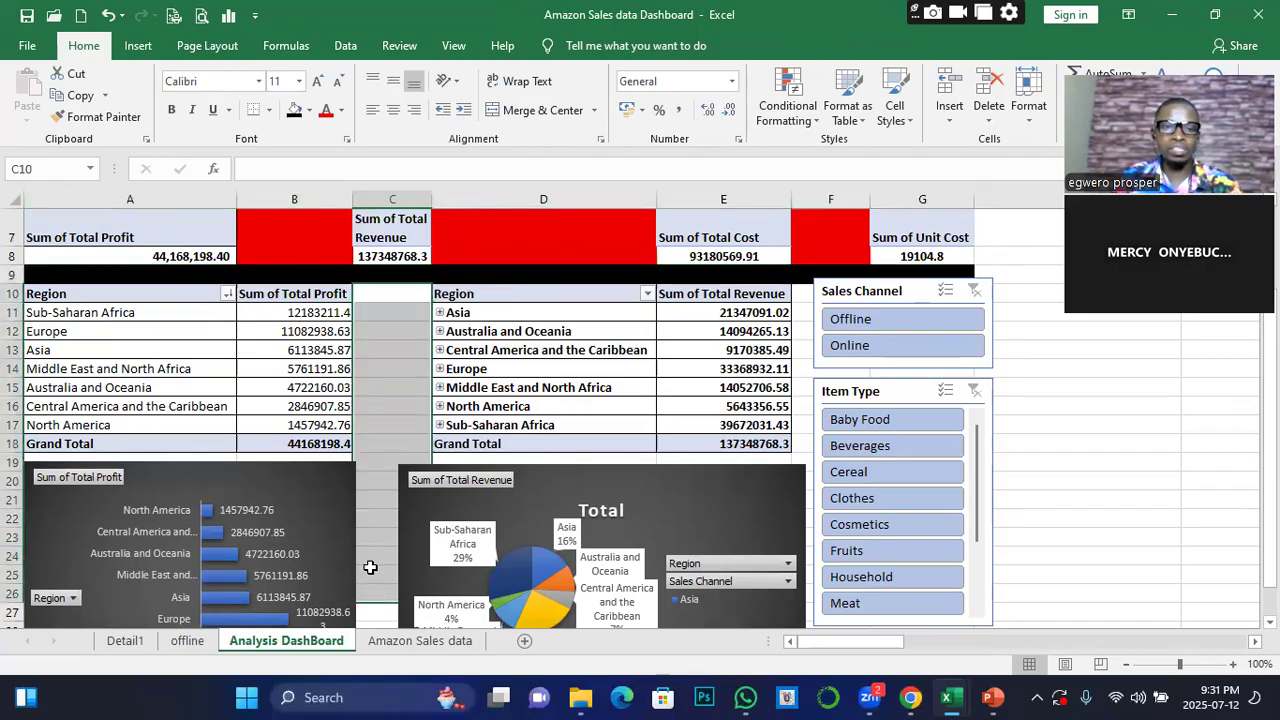
left_click(311, 110)
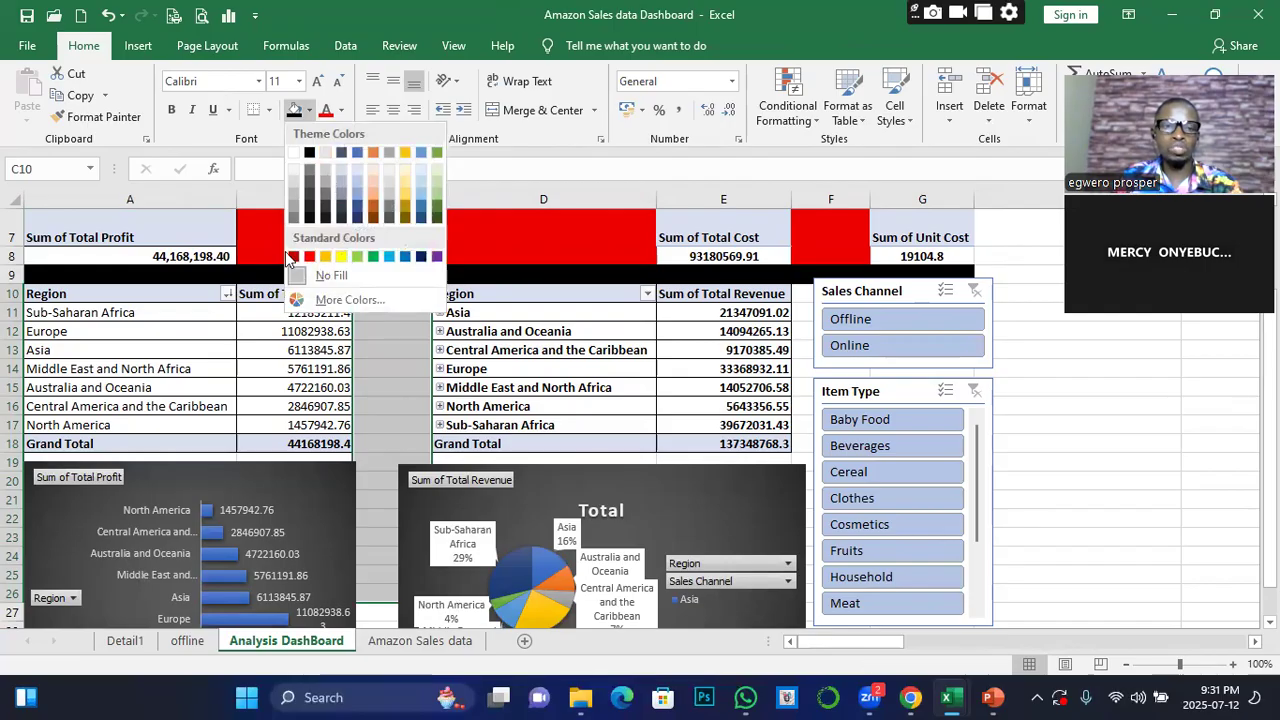
left_click(307, 204)
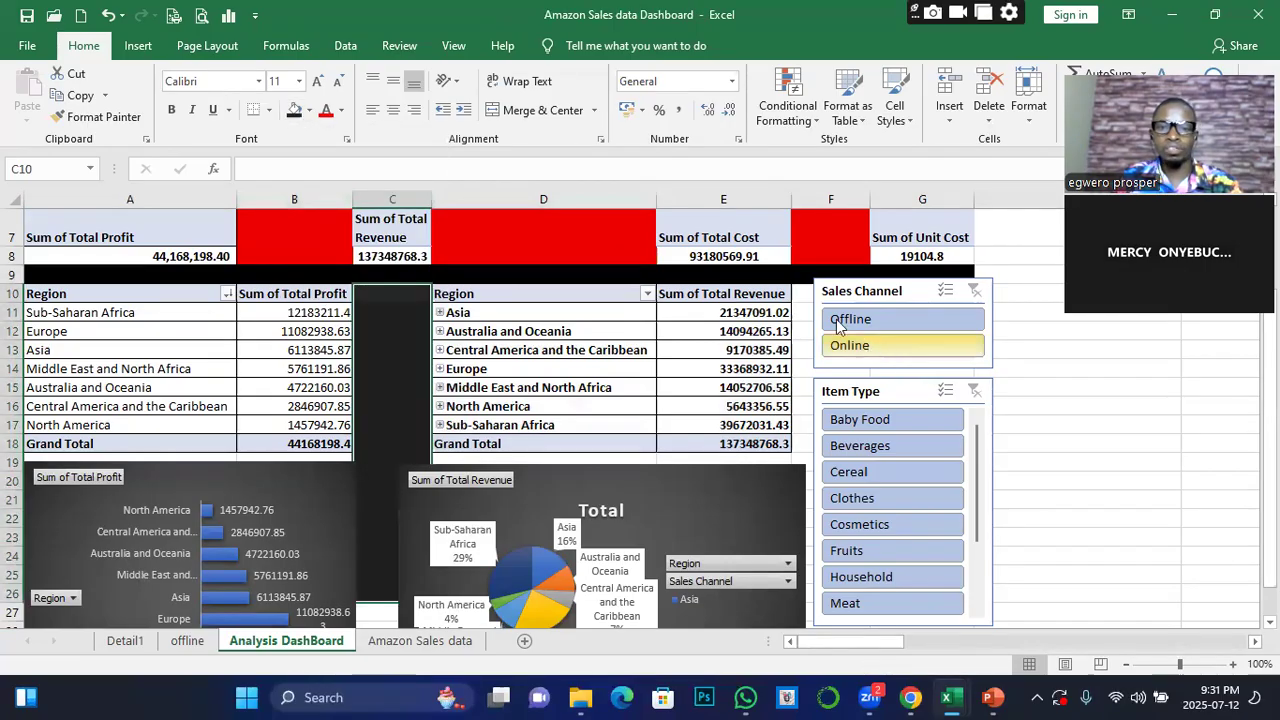
left_click_drag(800, 302, 808, 586)
left_click(293, 112)
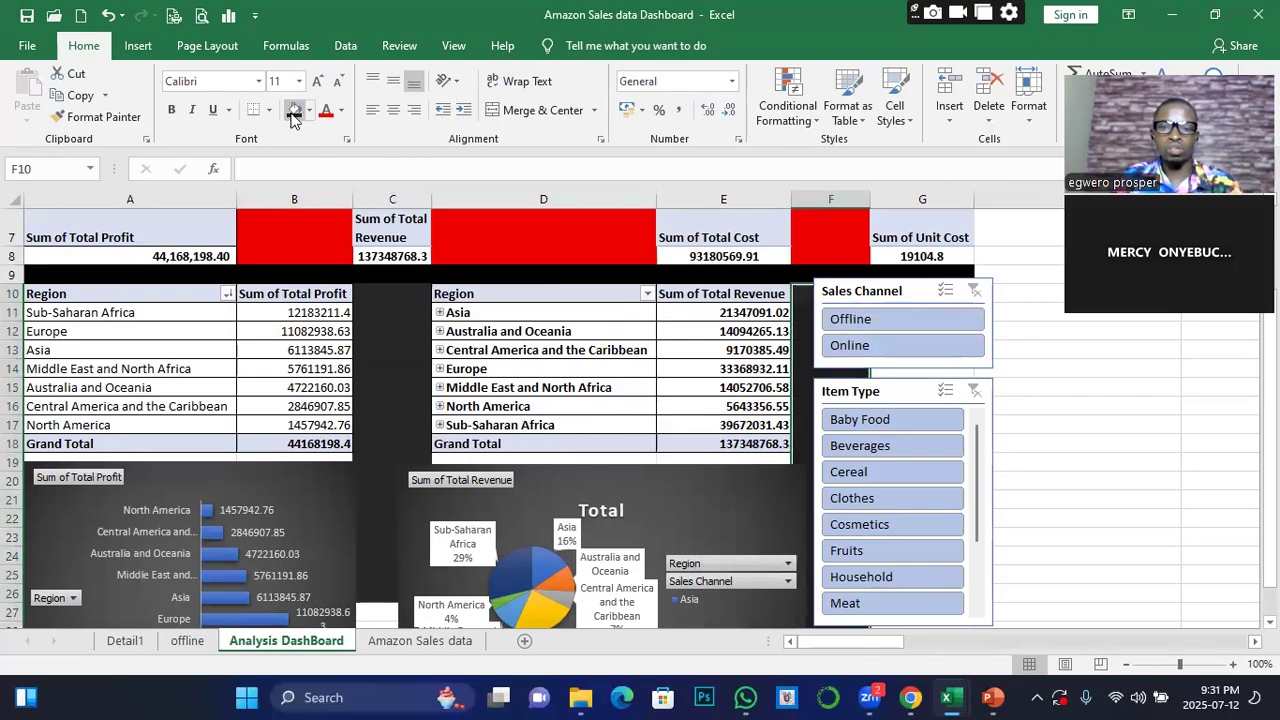
scroll(181, 412, "down", 4)
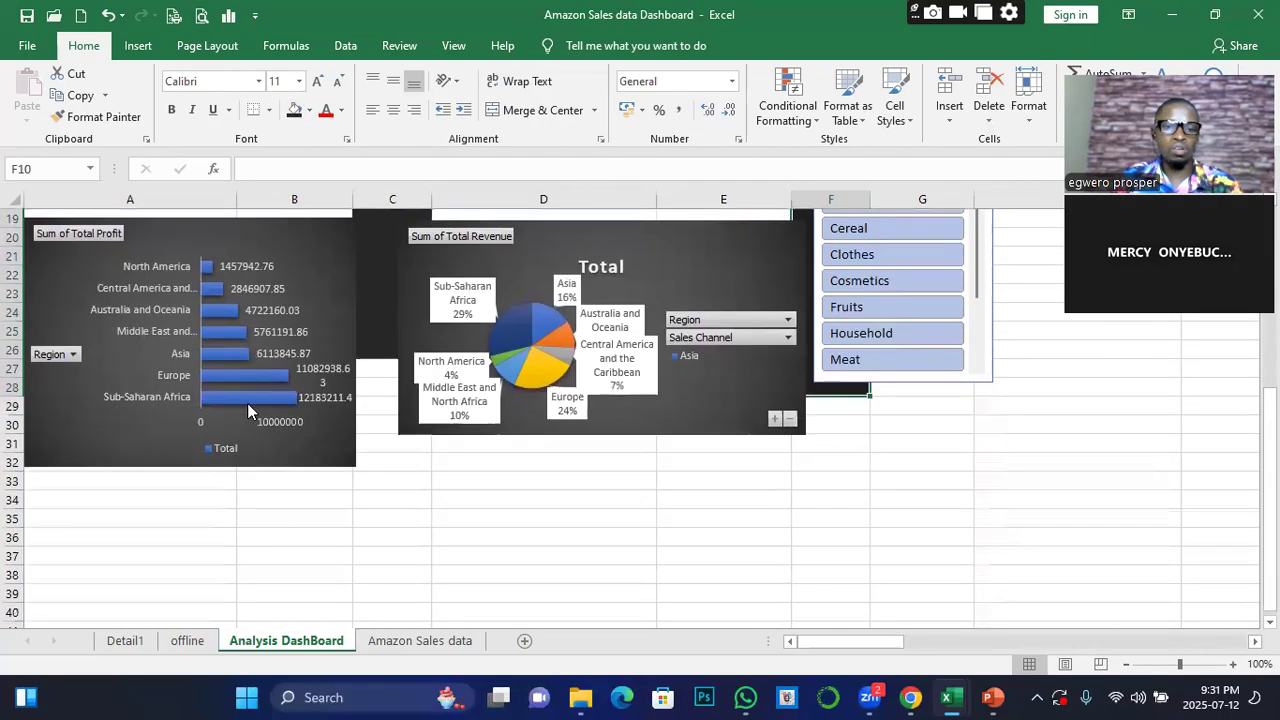
Reposition and slightly widen the Total Revenue pie chart, and fill the gap C19:E20 above it with the near-black shade
scroll(591, 430, "up", 2)
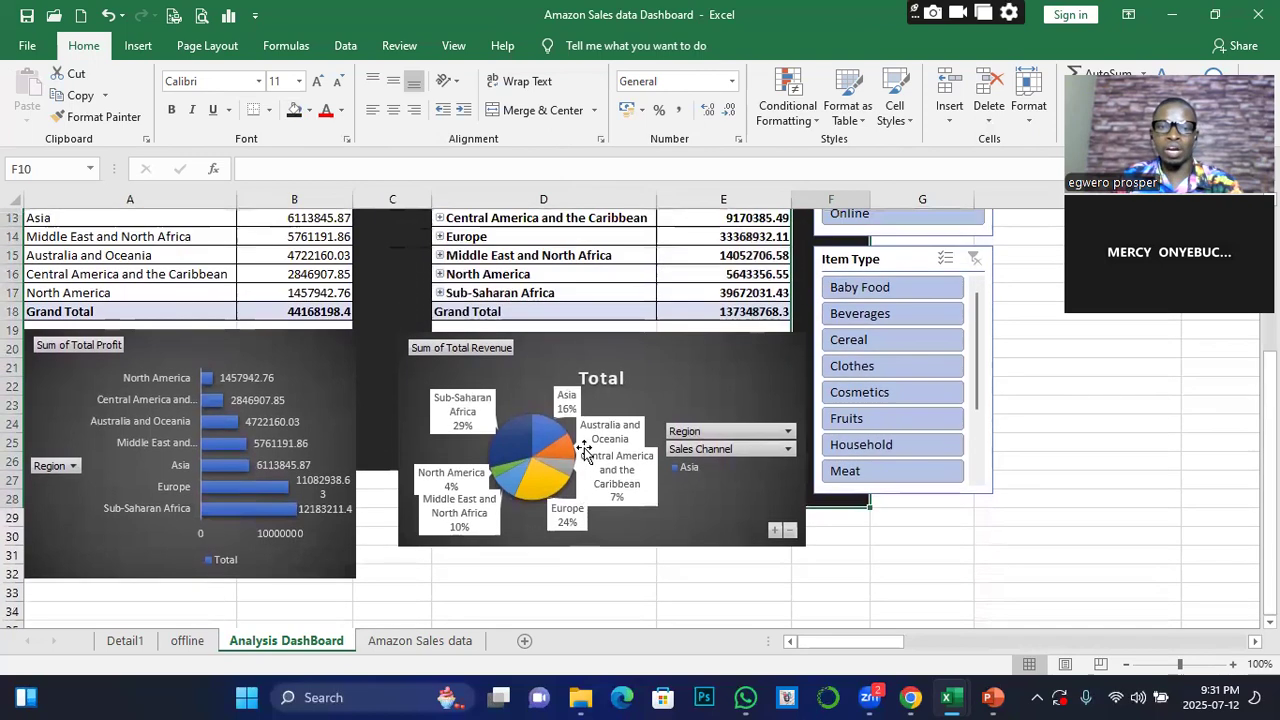
left_click_drag(411, 386, 386, 419)
left_click_drag(400, 333, 754, 346)
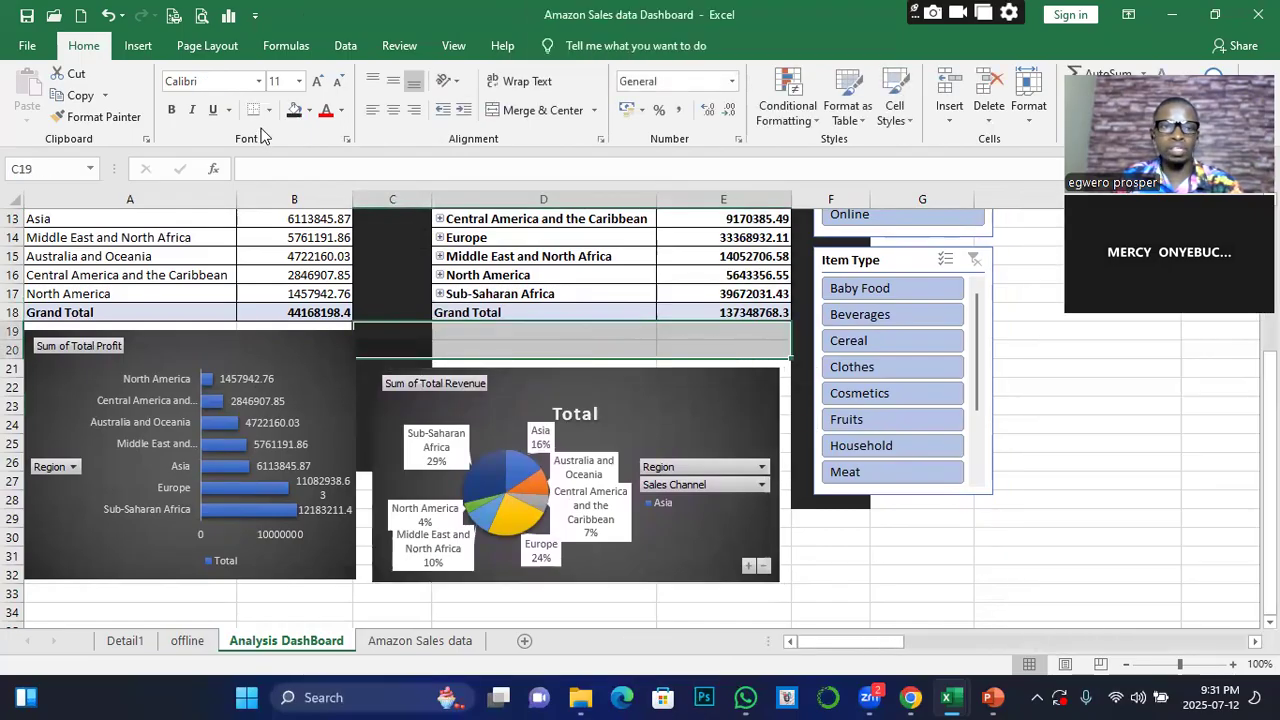
left_click(294, 109)
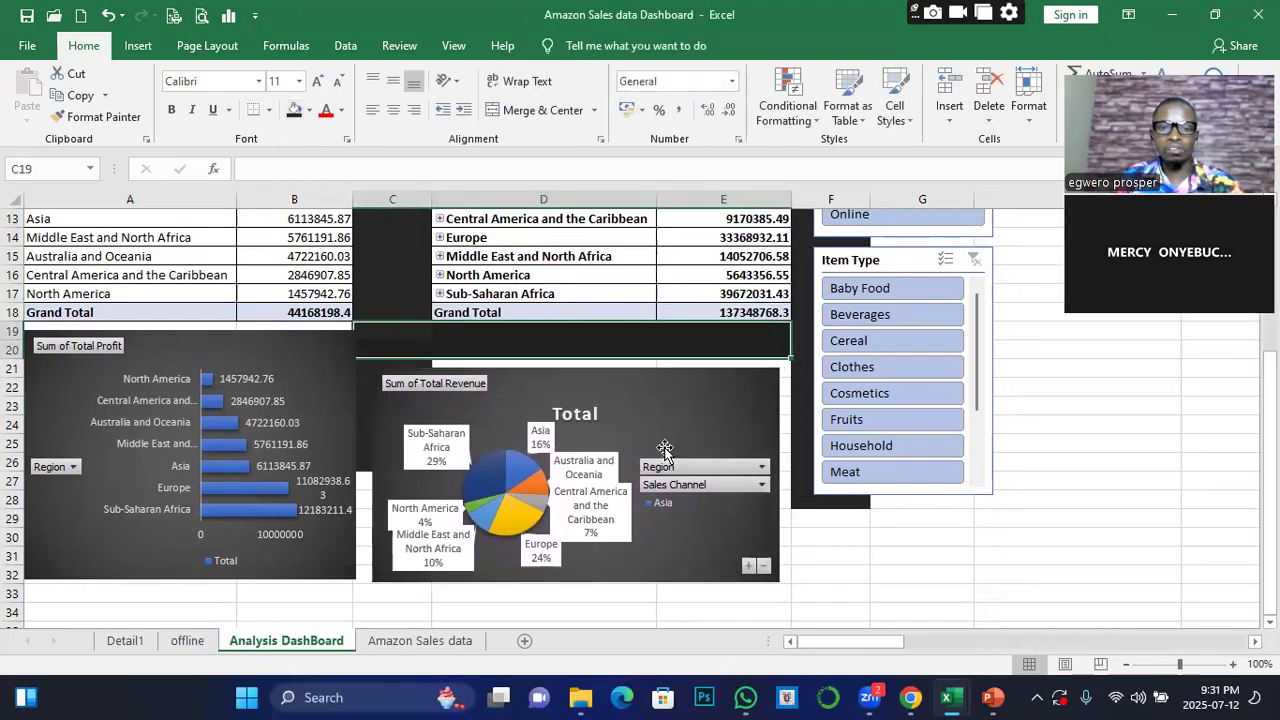
left_click_drag(777, 481, 789, 476)
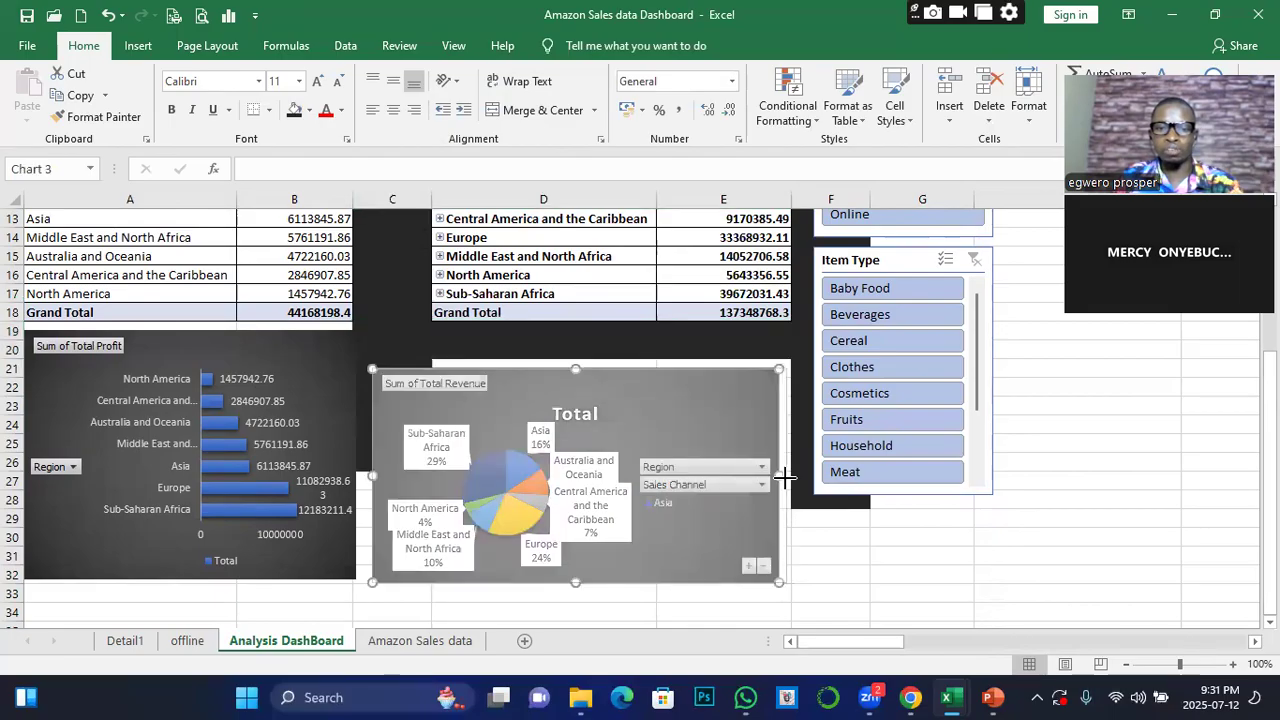
Hide the worksheet gridlines on the Analysis DashBoard sheet
scroll(788, 480, "up", 3)
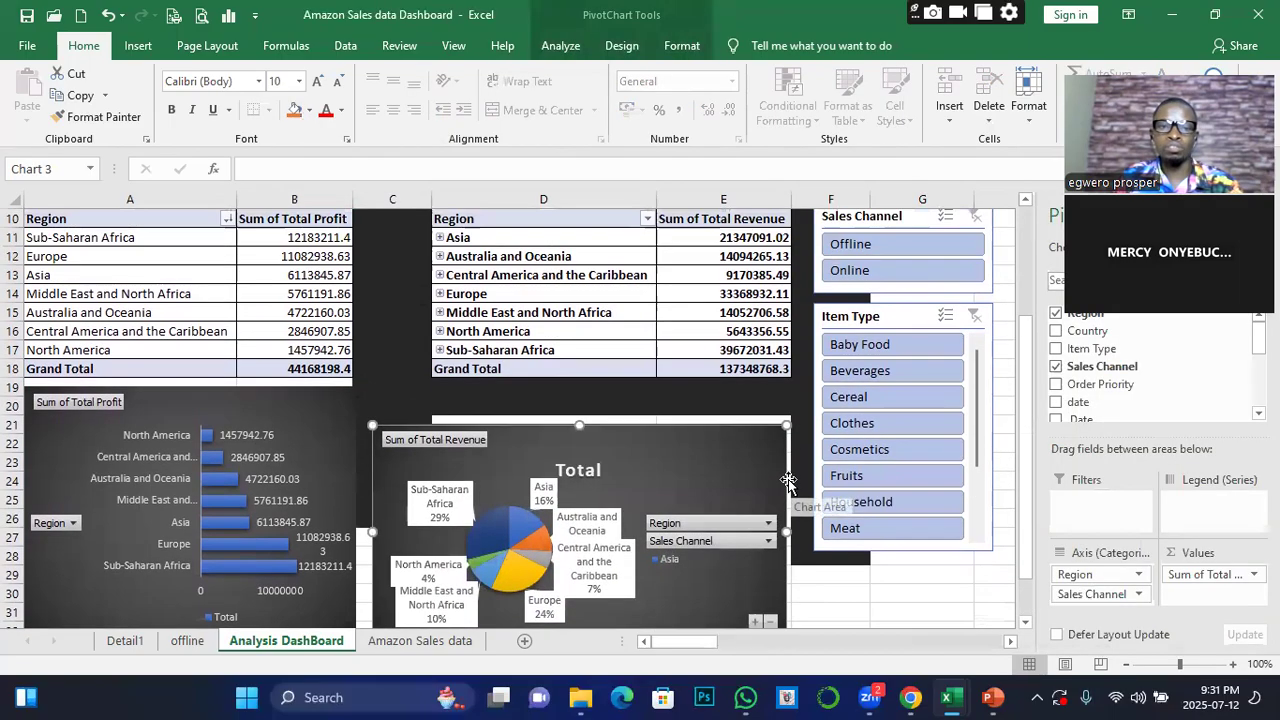
scroll(786, 481, "down", 1)
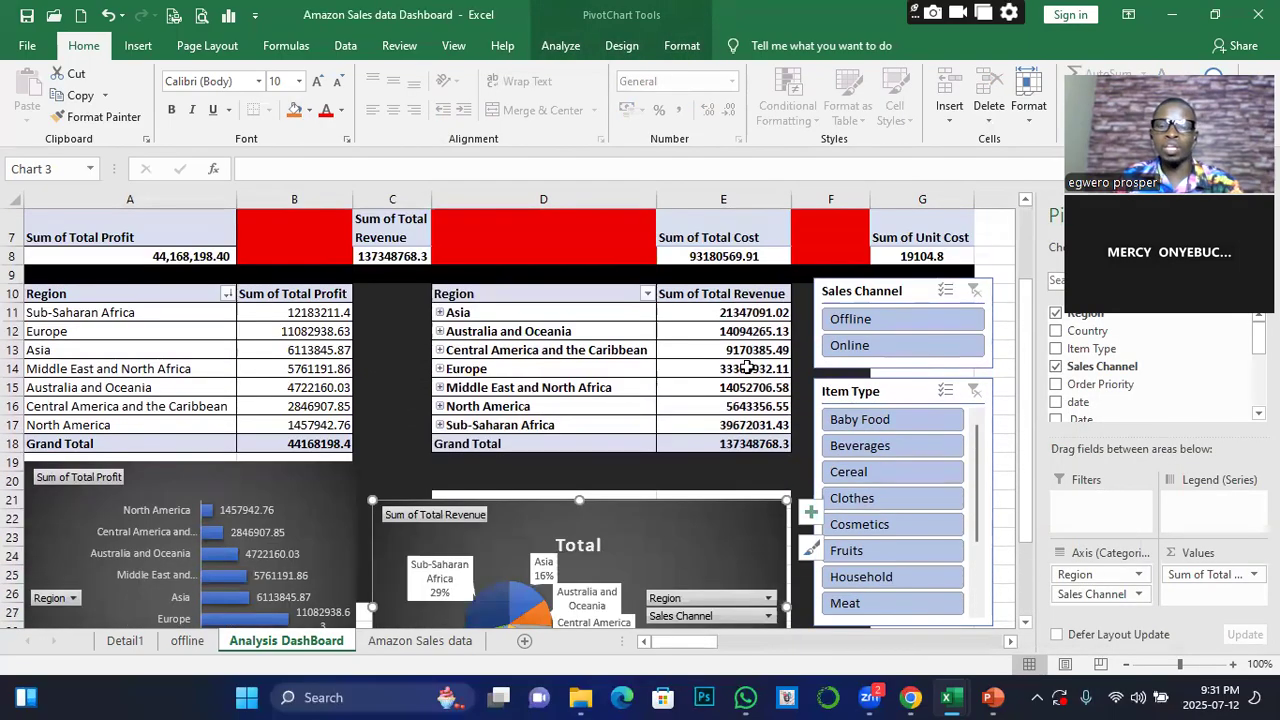
scroll(679, 400, "up", 2)
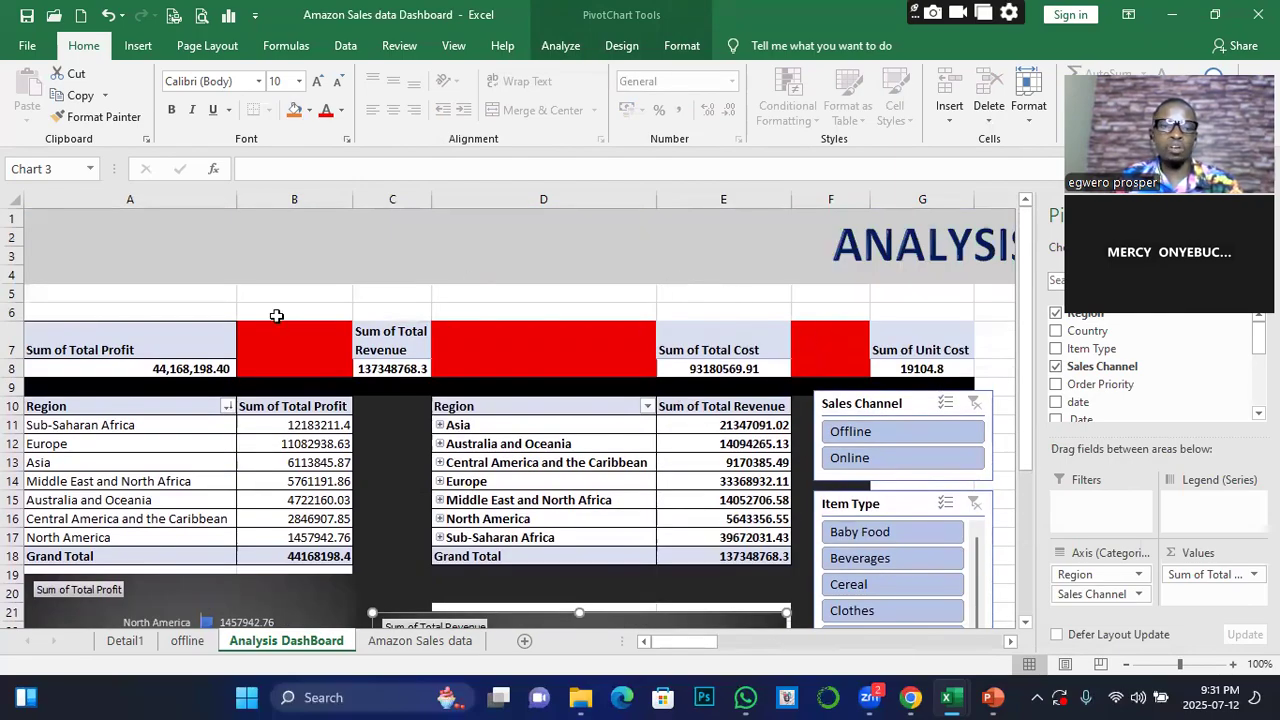
scroll(276, 318, "down", 3)
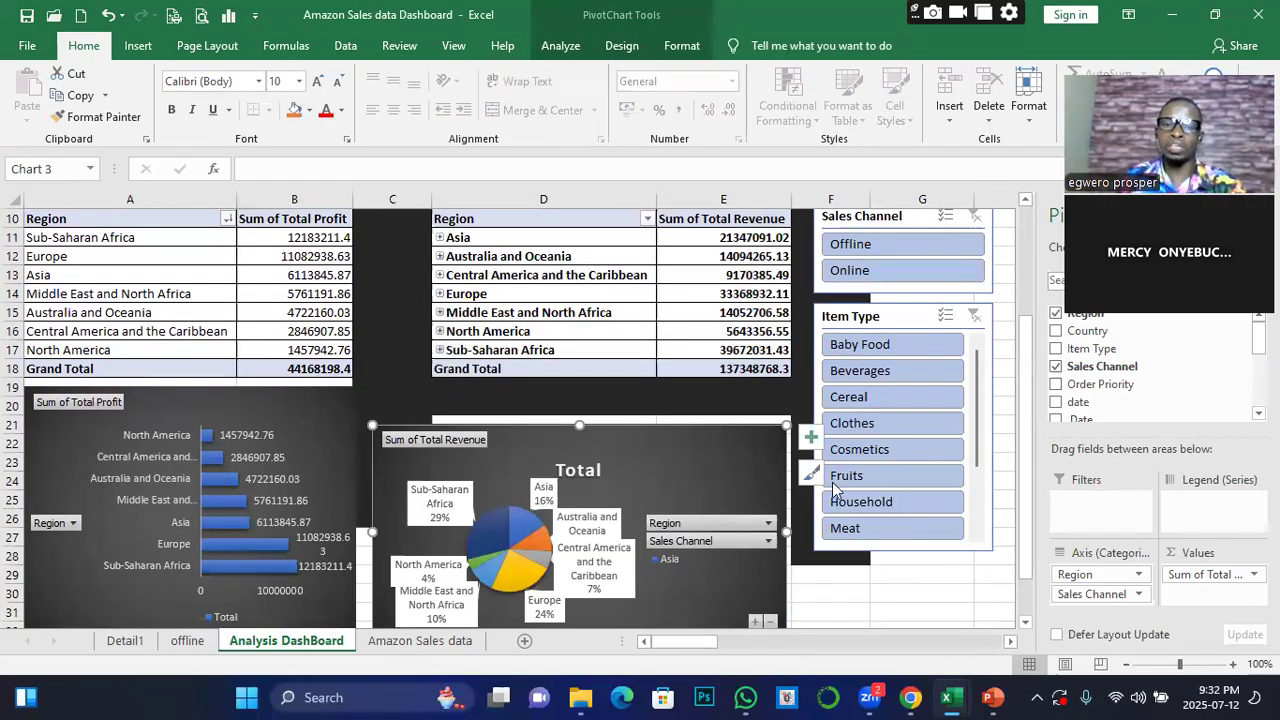
scroll(606, 486, "up", 3)
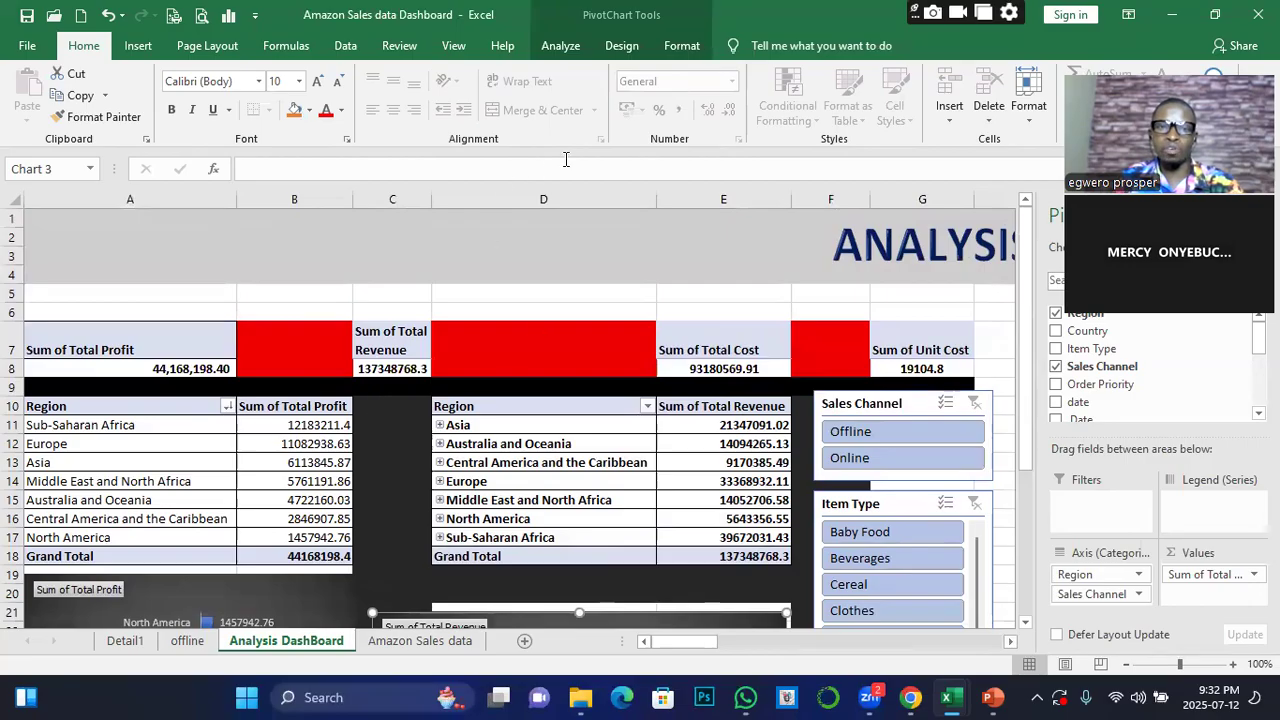
left_click(203, 317)
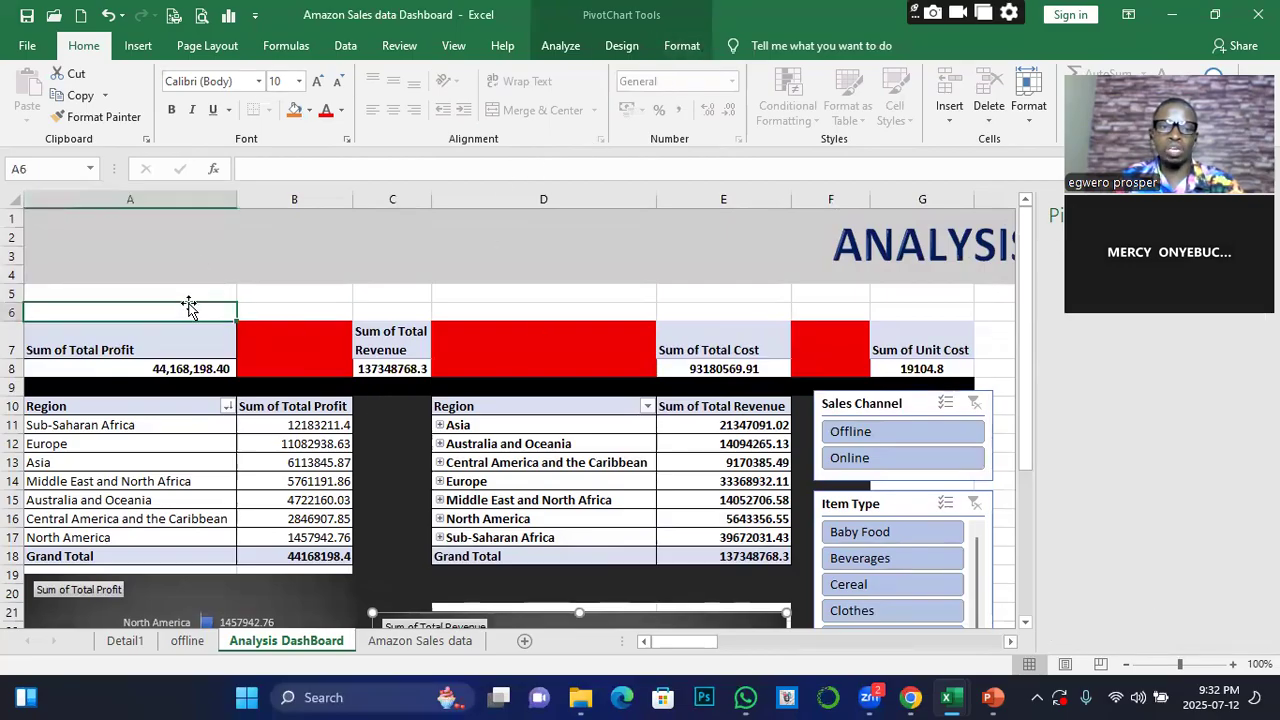
left_click(453, 46)
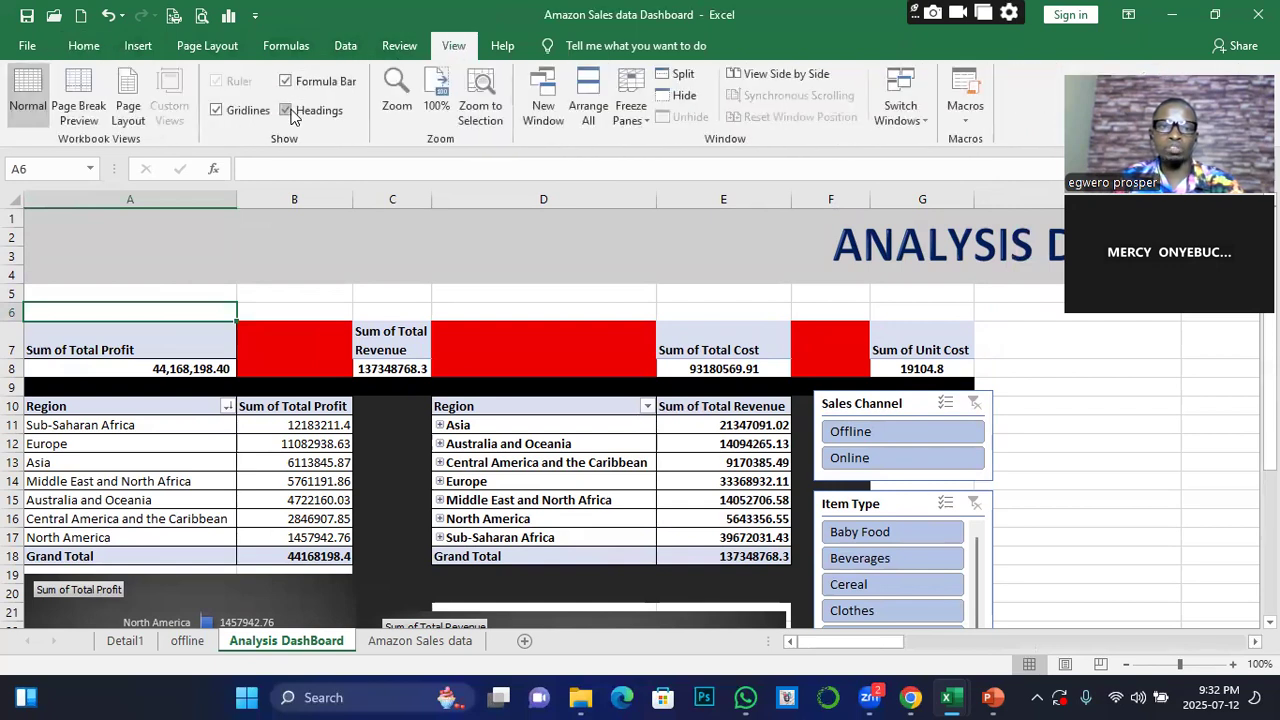
left_click(216, 111)
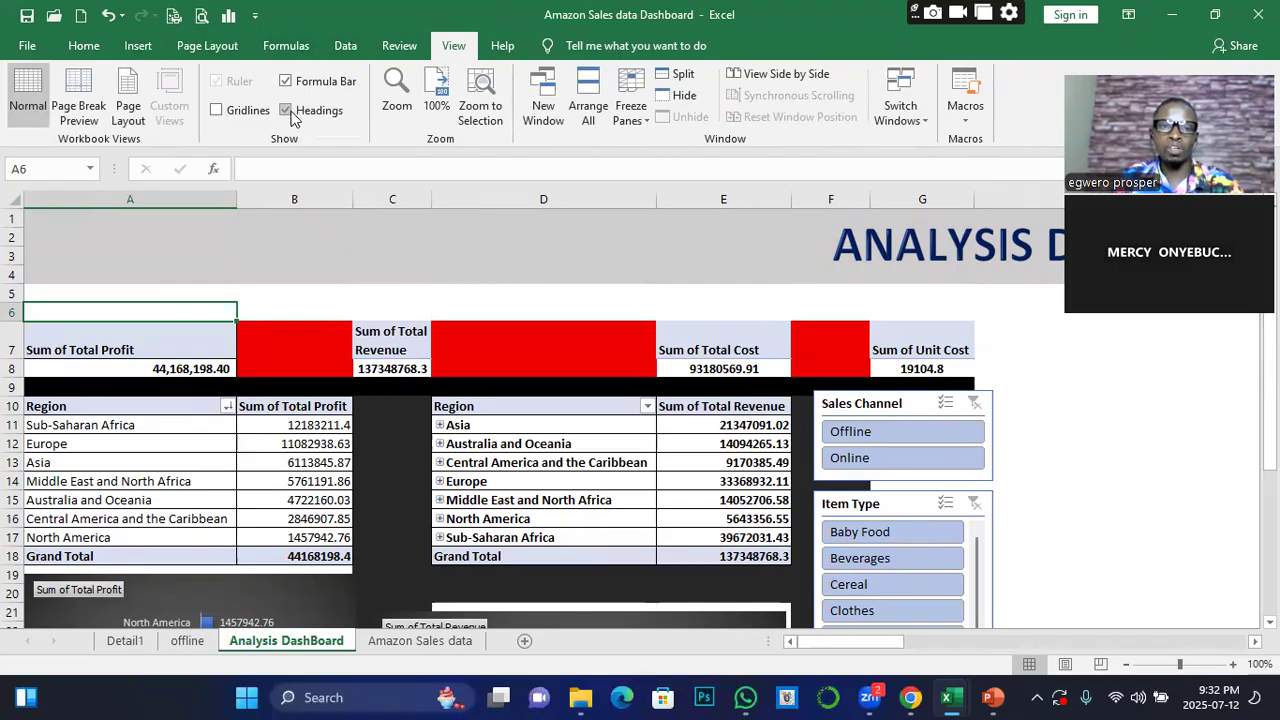
Hide the row and column headings to preview the dashboard without them, and show the headings again
left_click(288, 112)
scroll(677, 469, "down", 3)
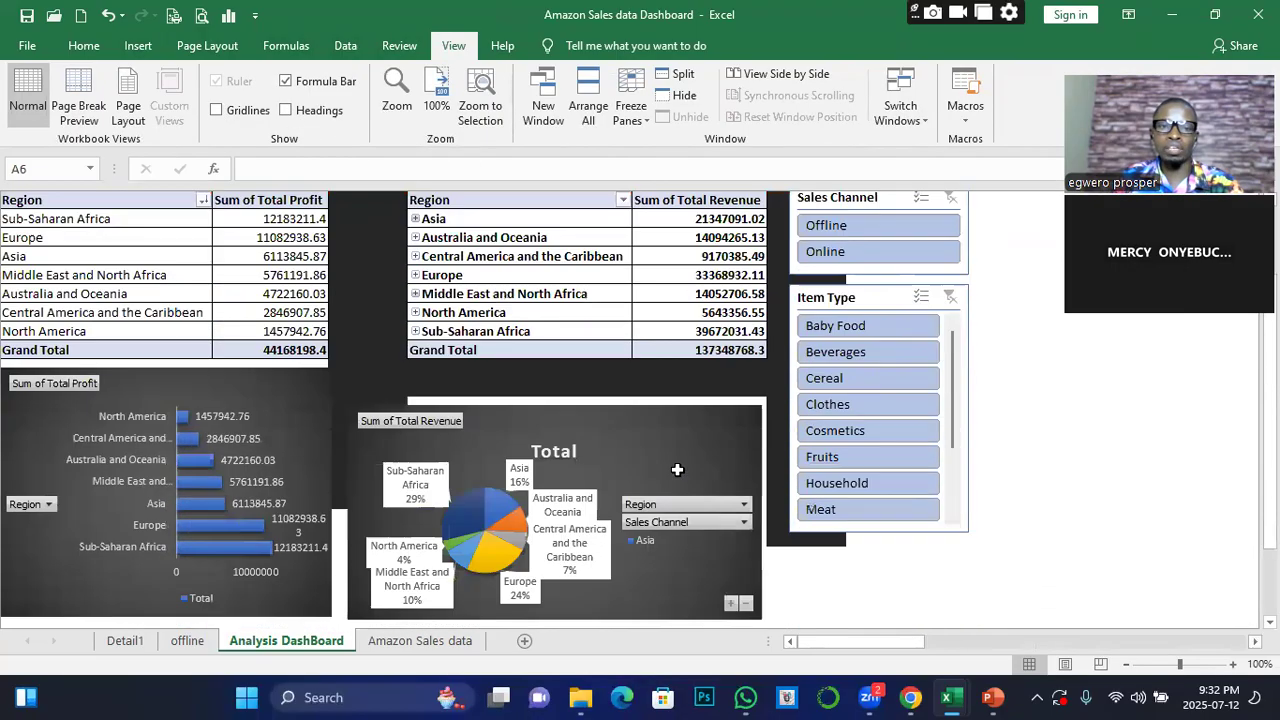
scroll(677, 469, "down", 2)
scroll(672, 513, "up", 4)
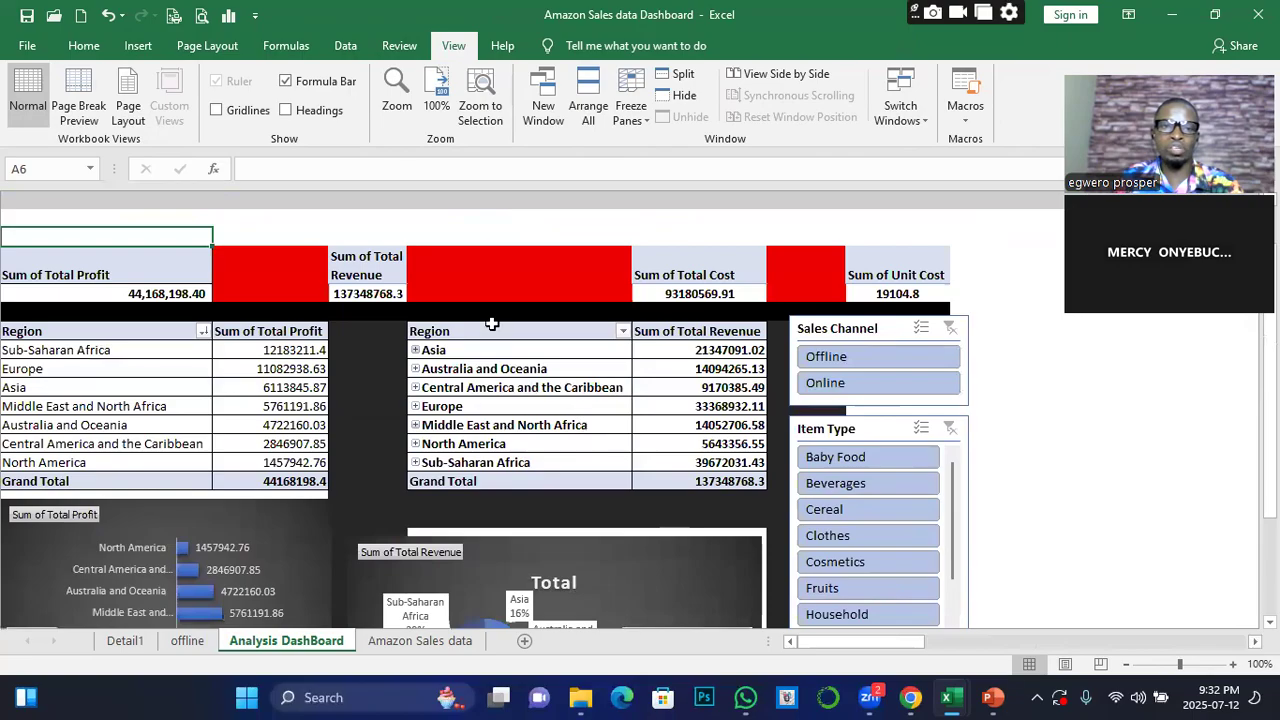
left_click(286, 110)
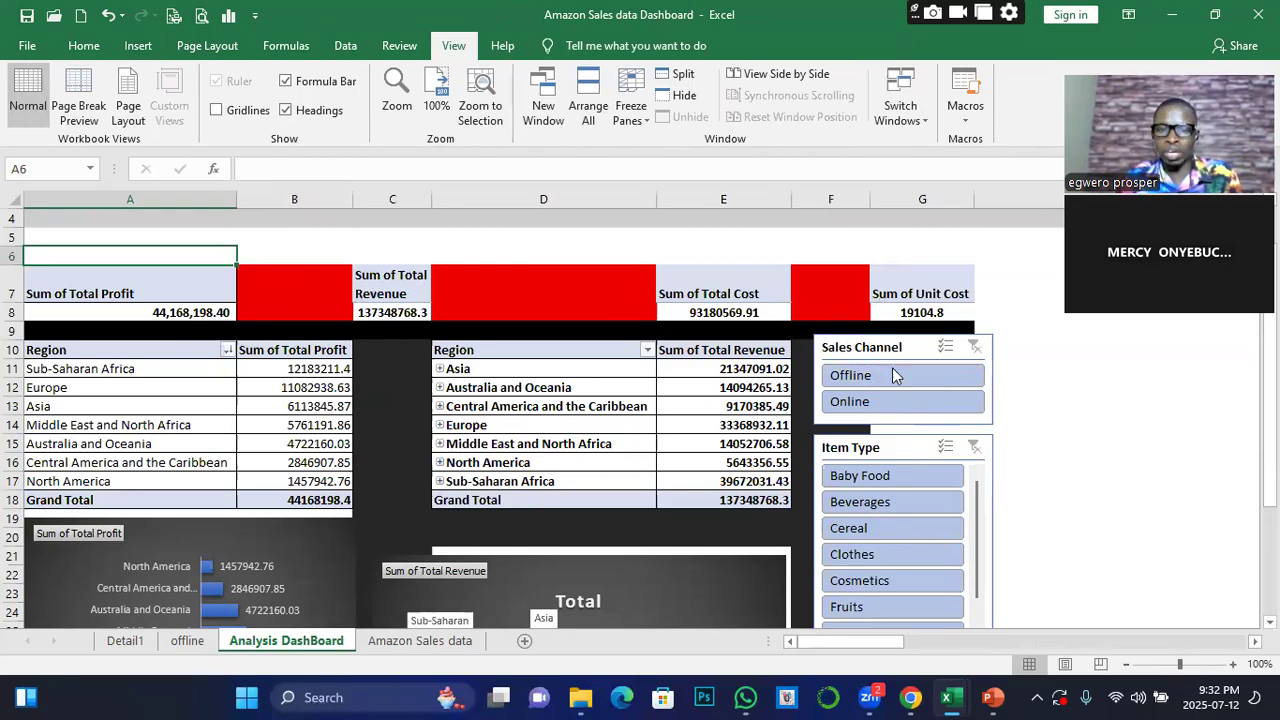
scroll(652, 400, "down", 2)
scroll(342, 404, "up", 2)
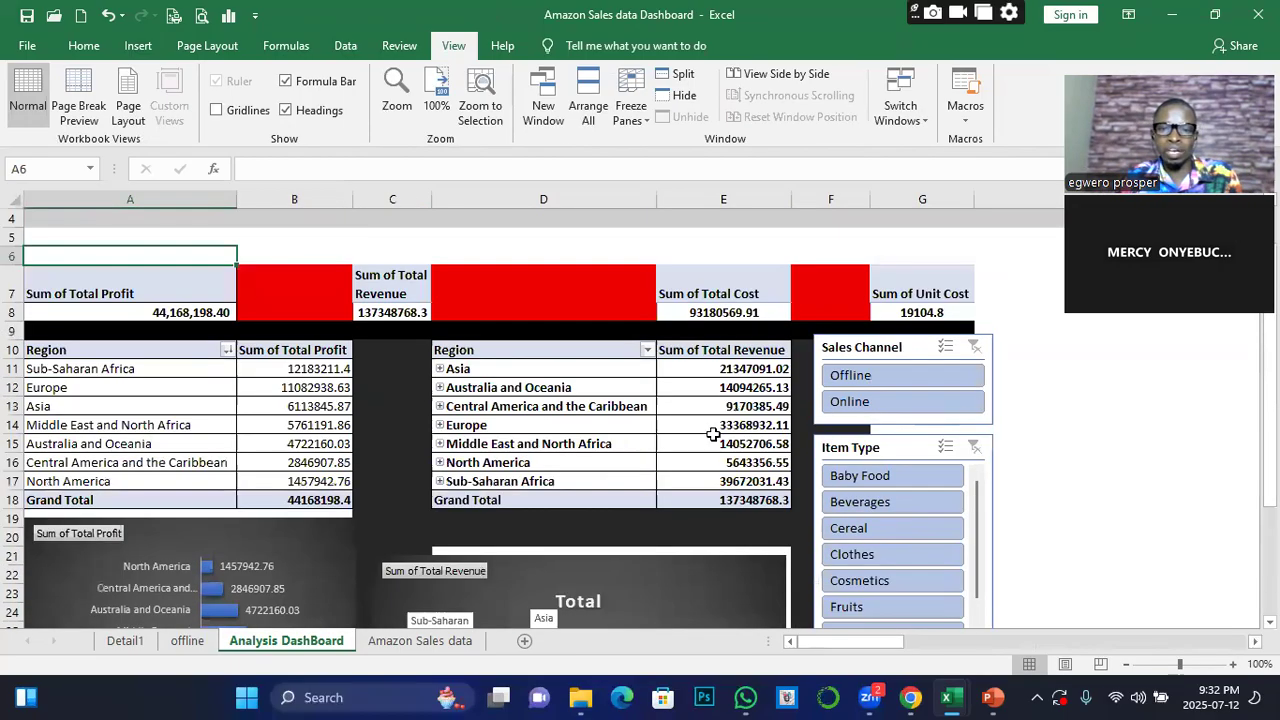
scroll(702, 440, "down", 2)
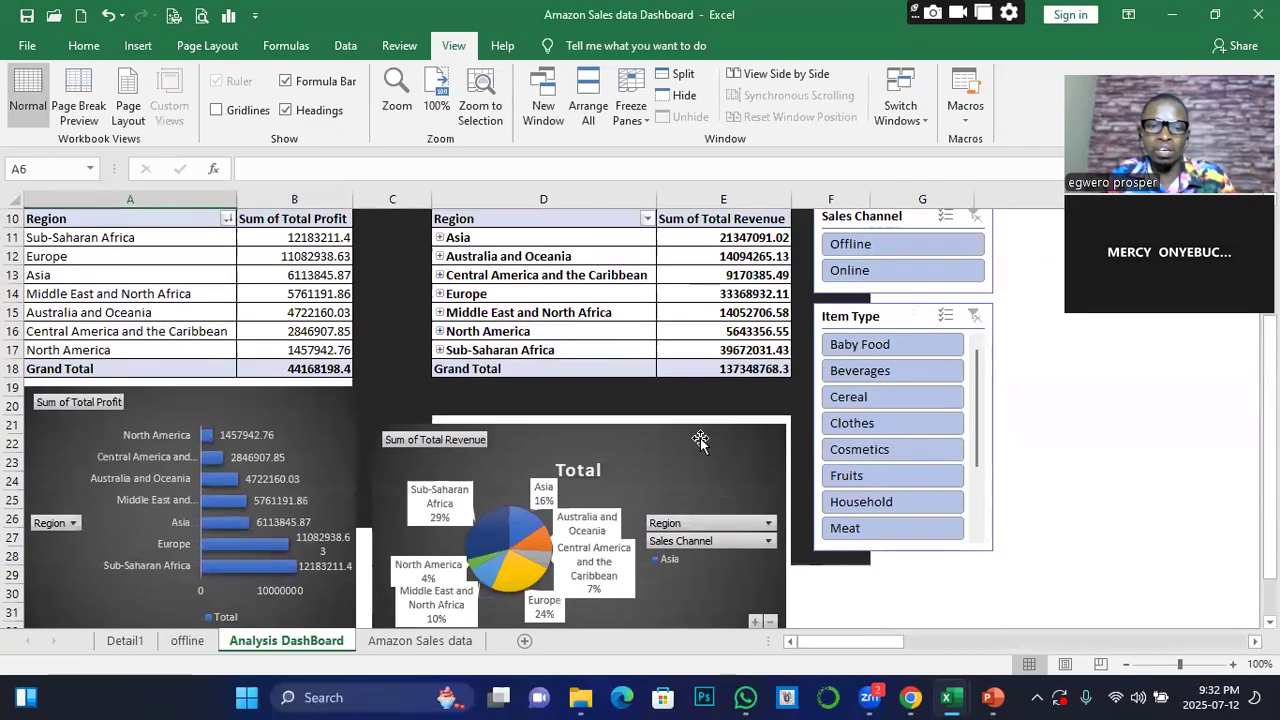
scroll(700, 440, "down", 1)
scroll(695, 443, "up", 1)
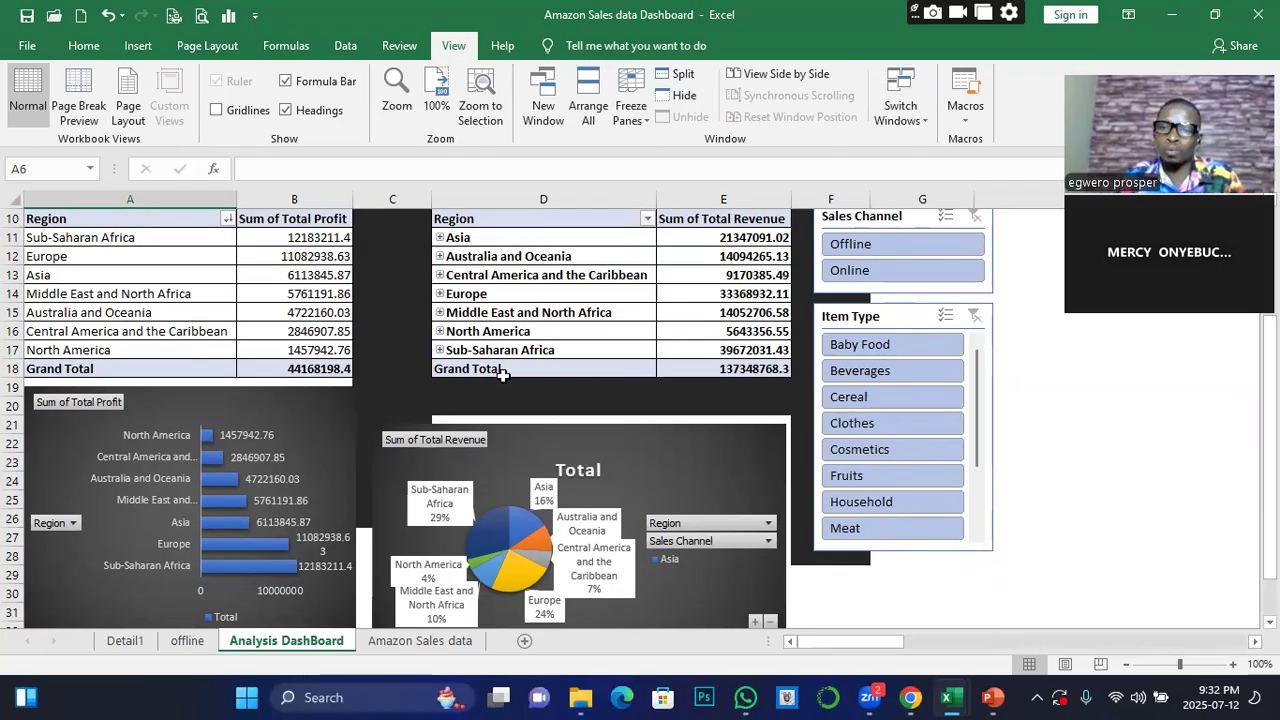
scroll(512, 352, "up", 3)
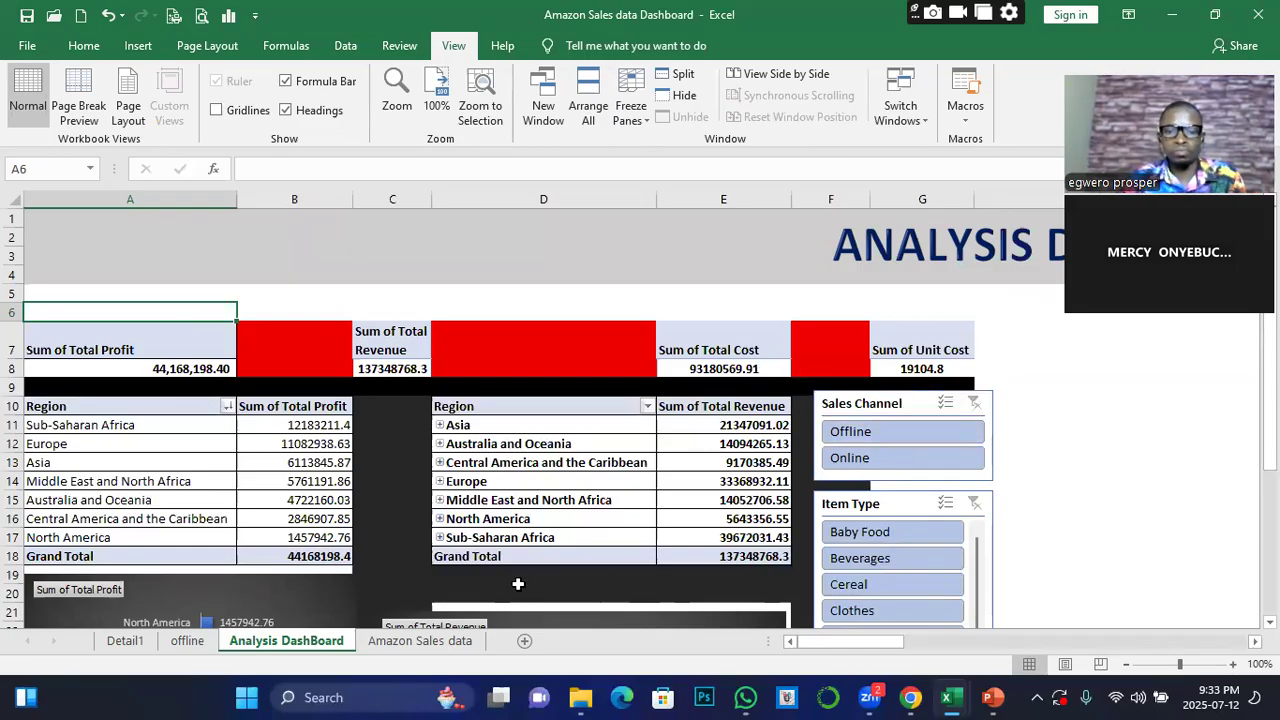
left_click(905, 402)
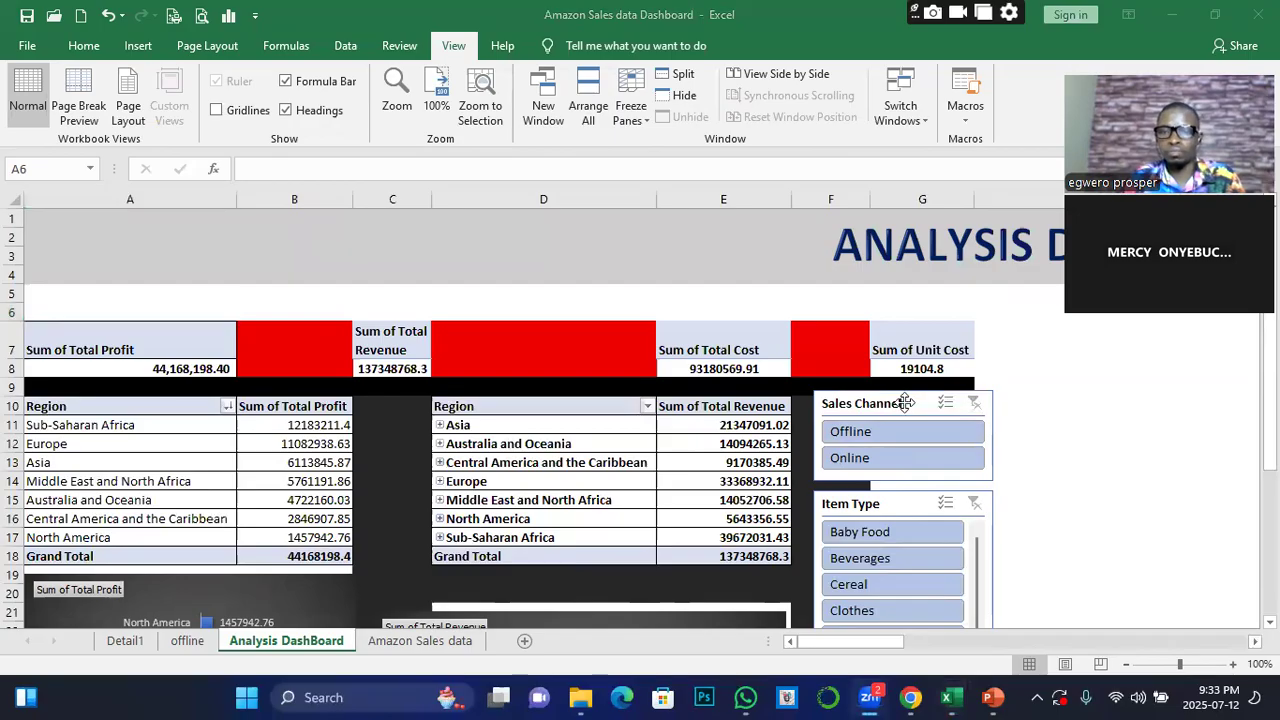